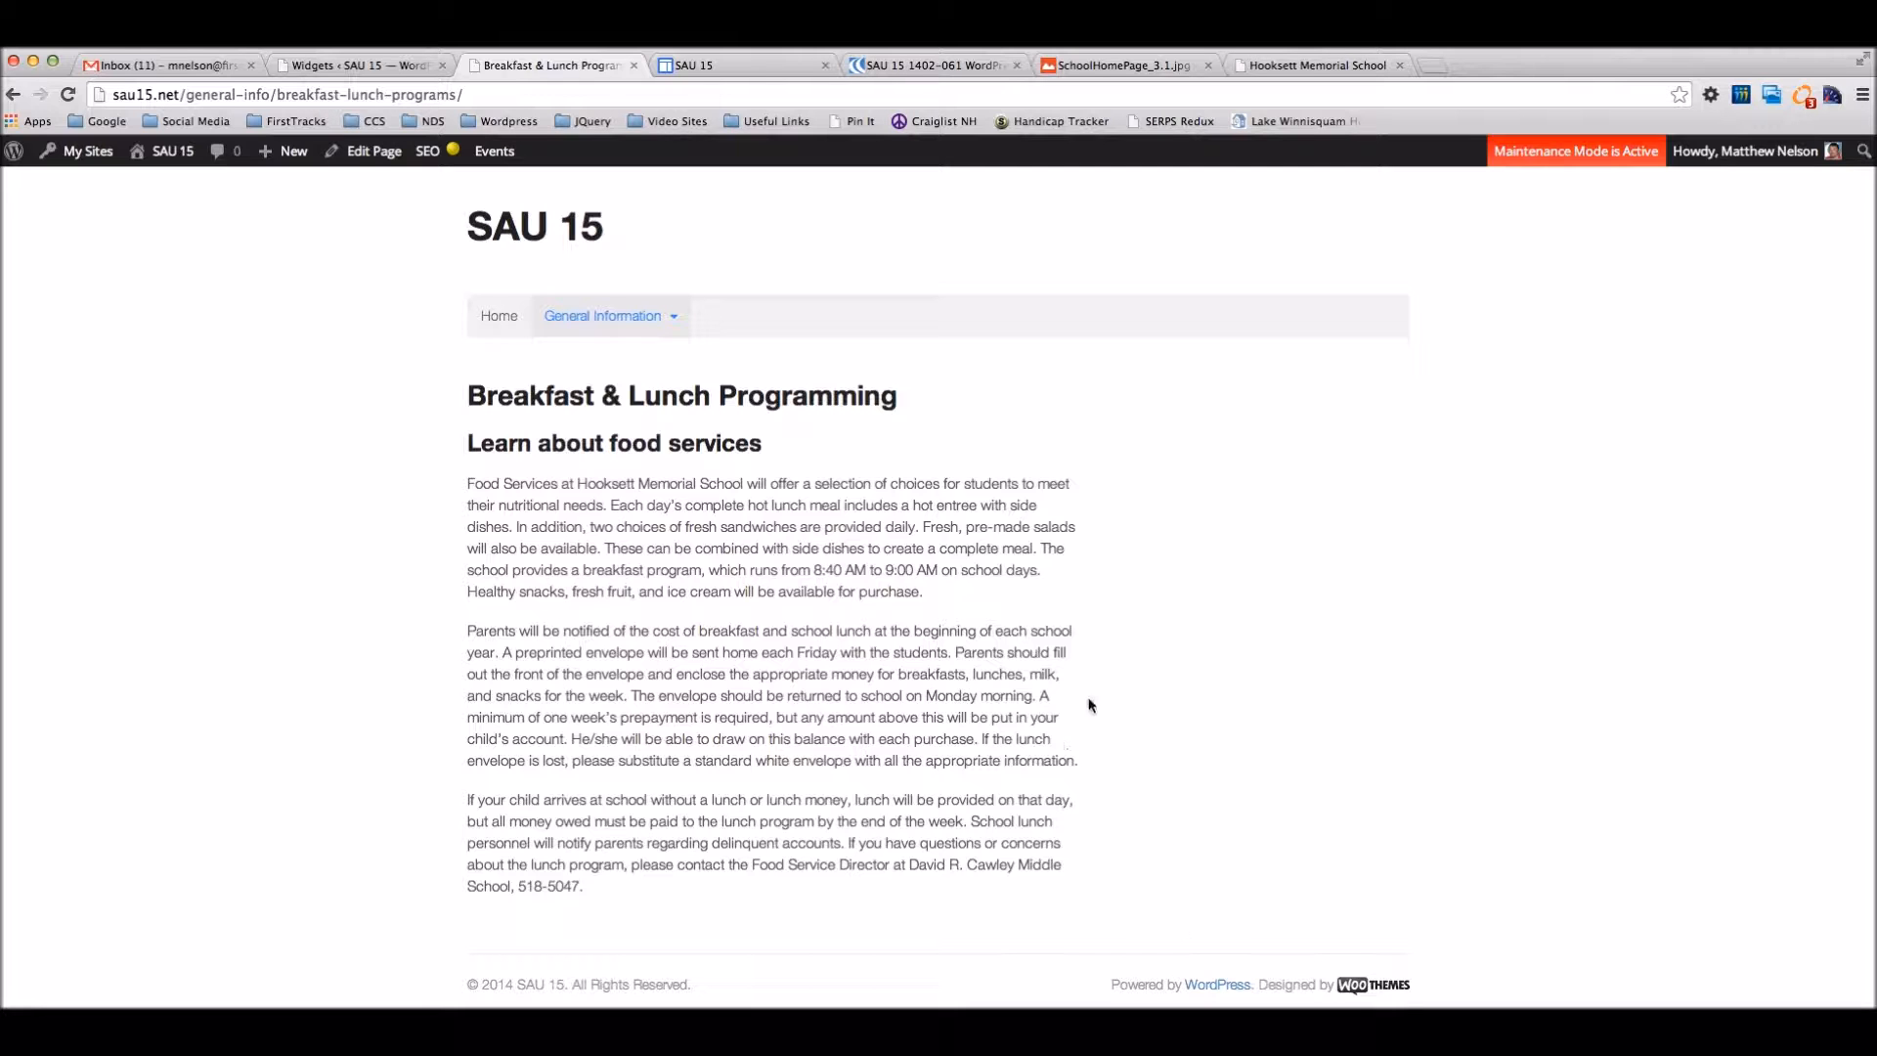
# On the Widgets admin page, add the Events Calendar widget to the Primary sidebar and delete it again.
pyautogui.click(352, 65)
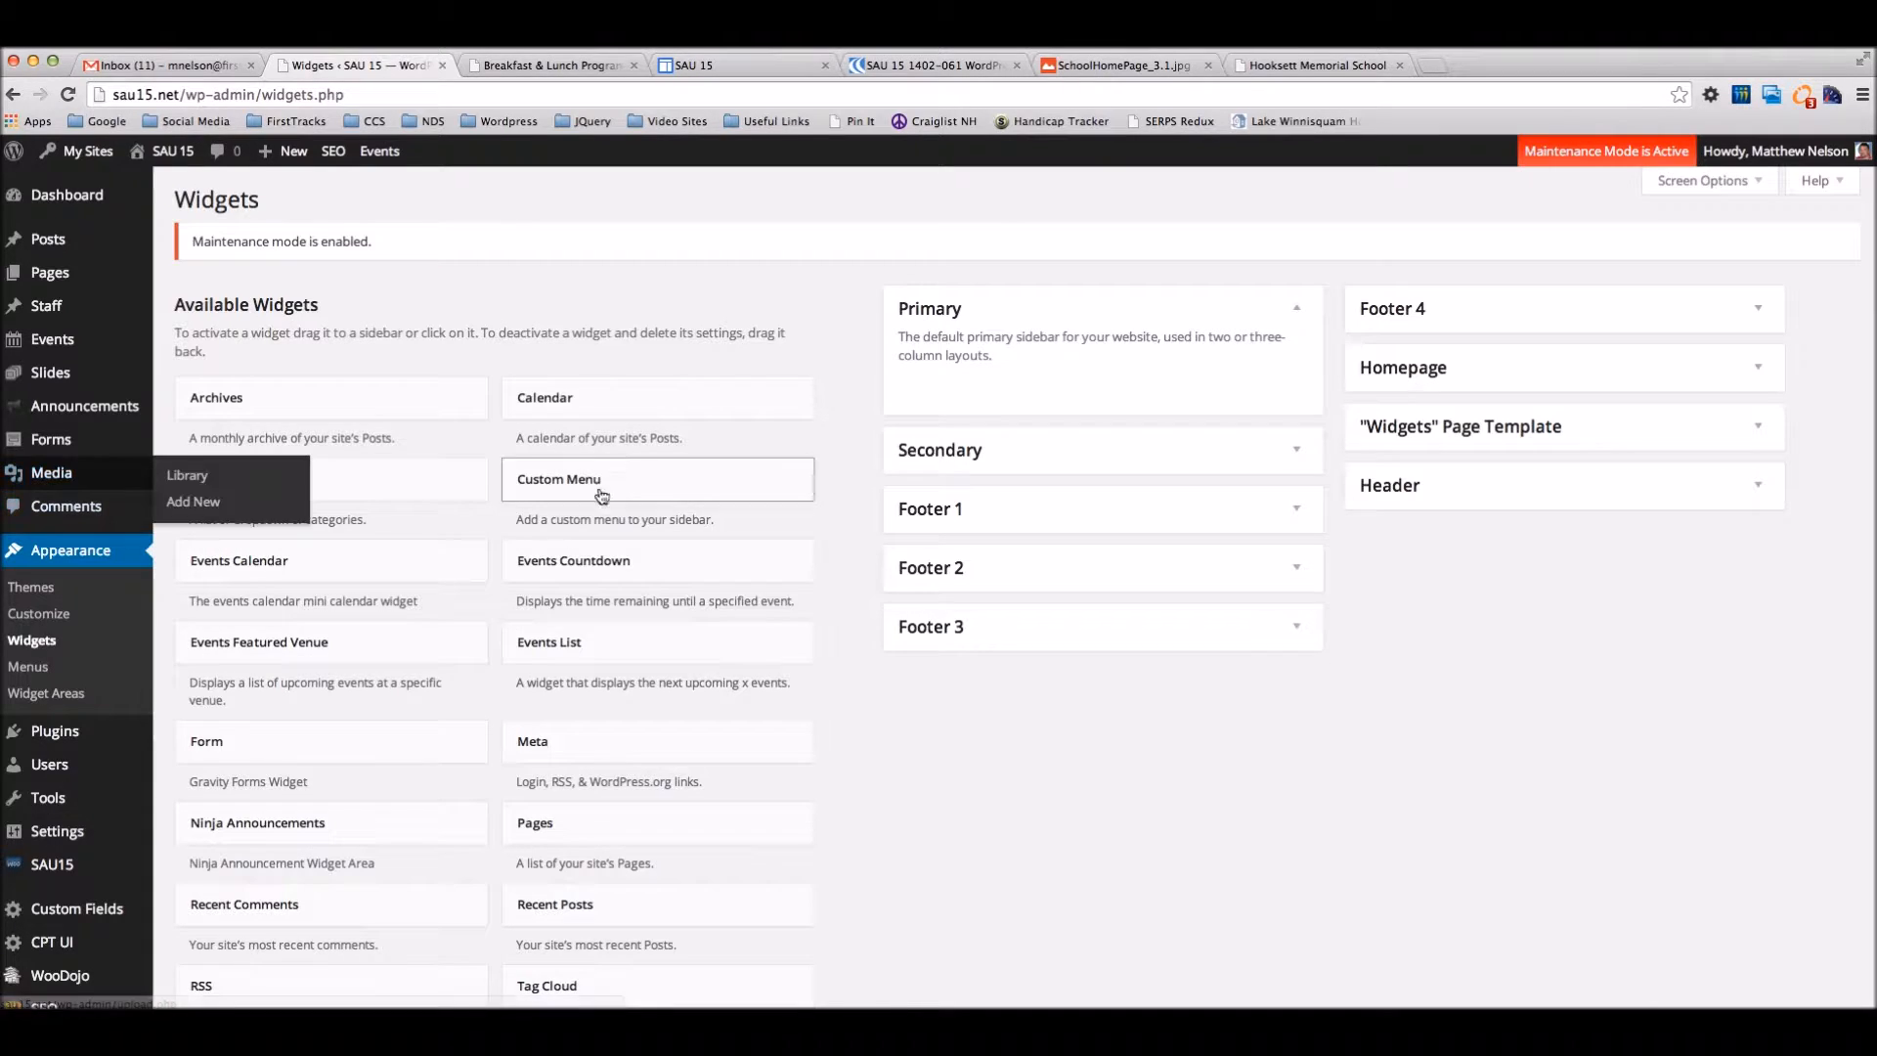
pyautogui.moveTo(322, 570); pyautogui.dragTo(1061, 354)
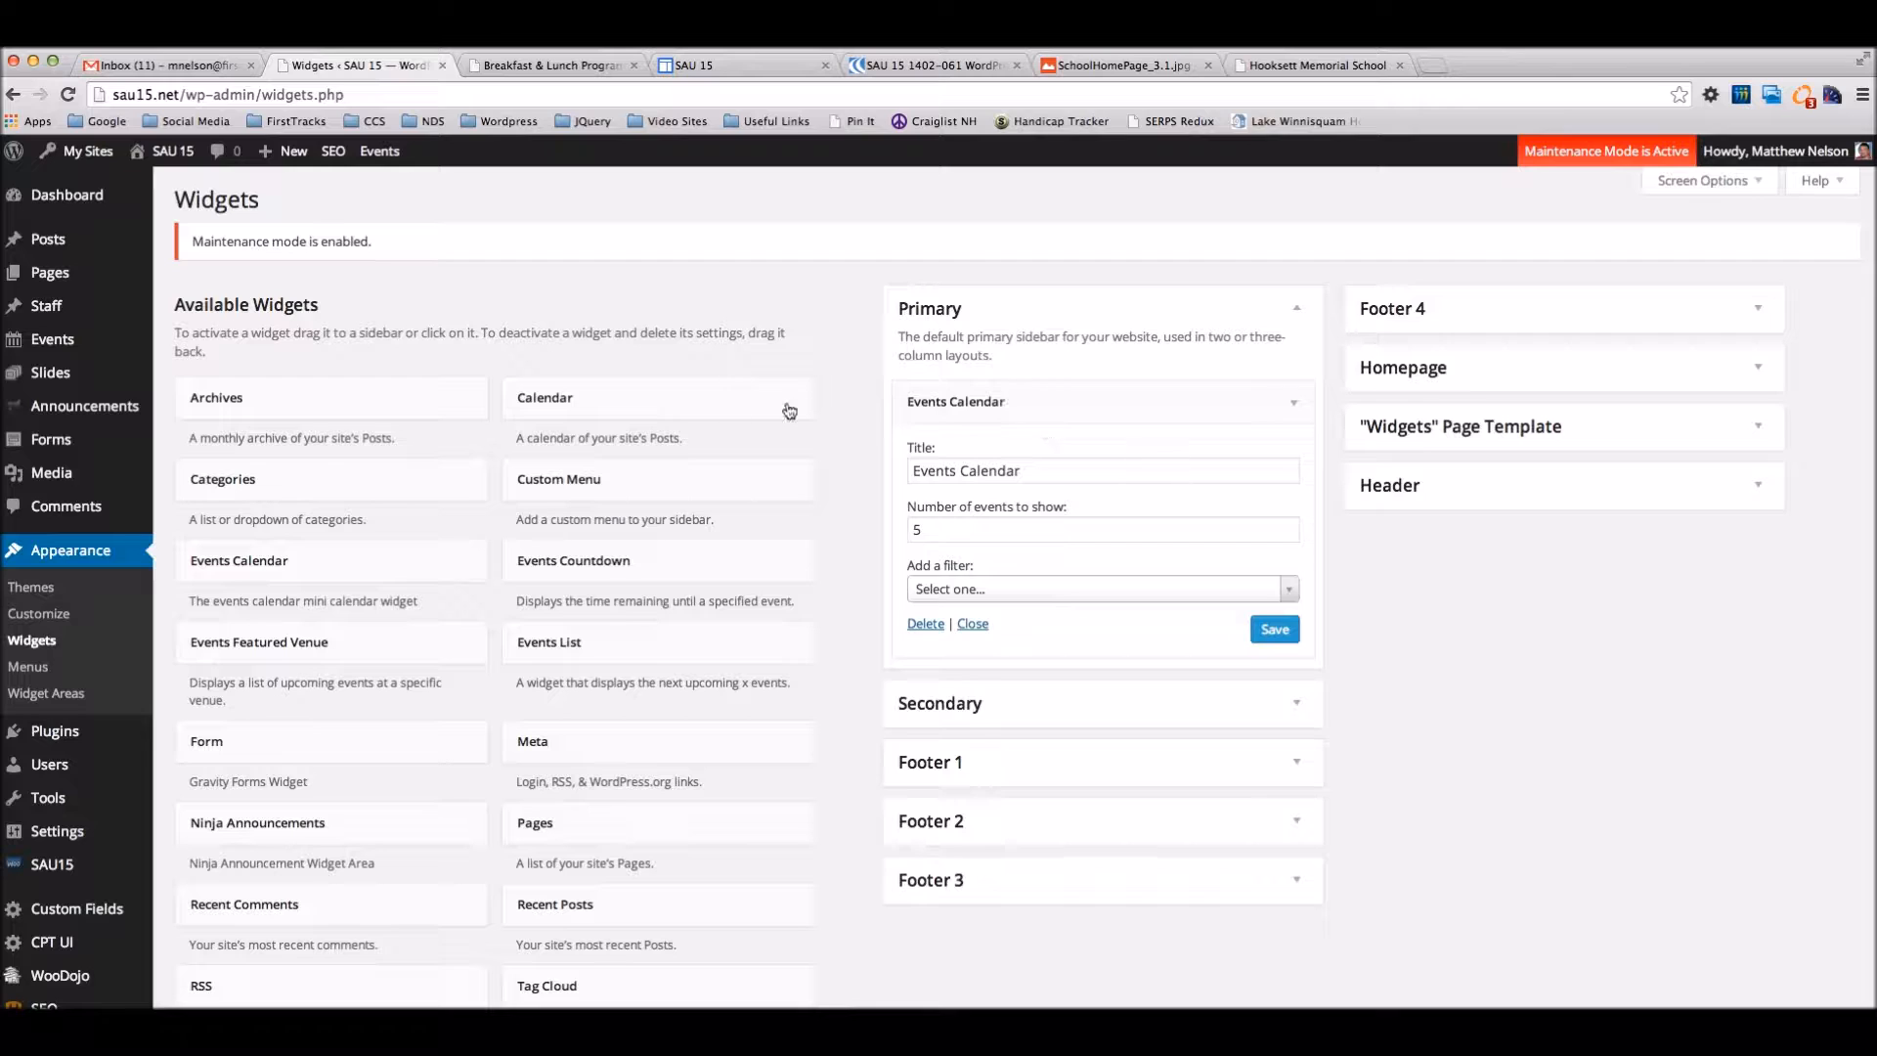
pyautogui.click(927, 628)
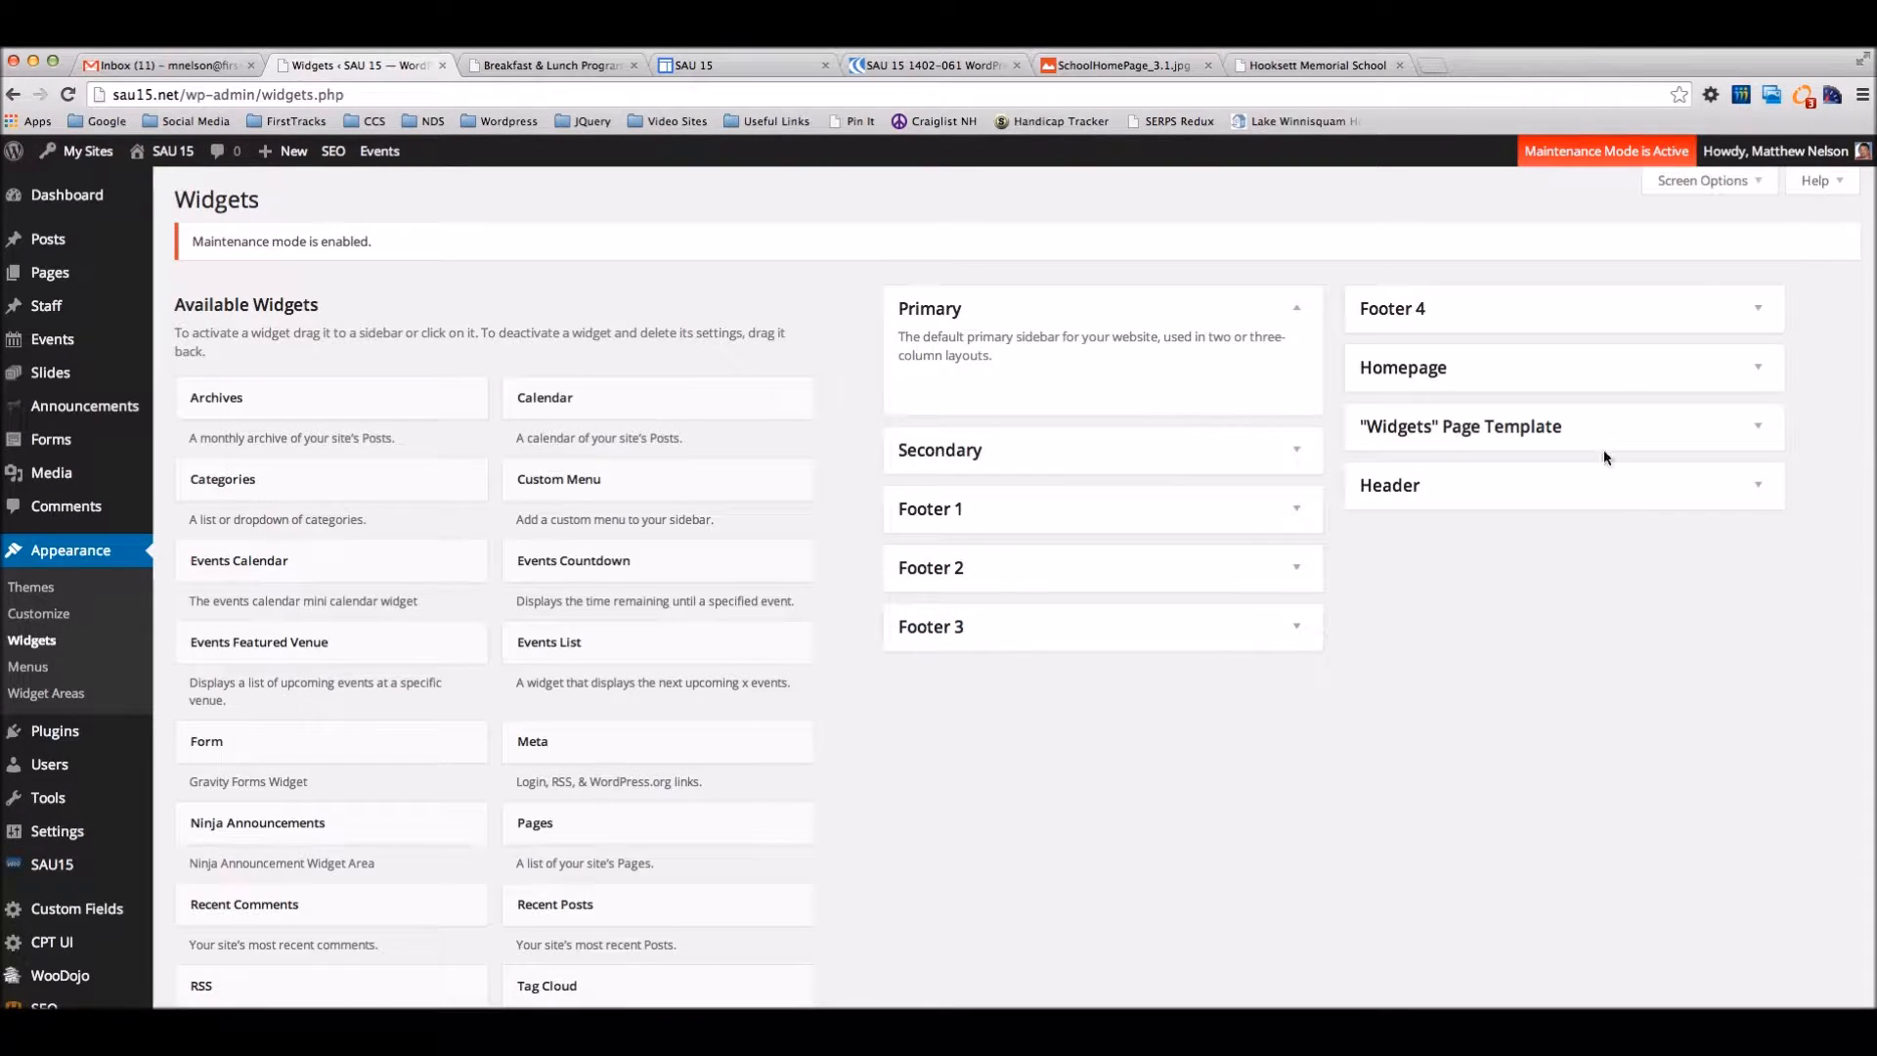
# Add the Woo - Subscribe / Connect widget to the Primary sidebar and delete it again.
pyautogui.scroll(-1, 477, 594)
pyautogui.scroll(-10, 477, 594)
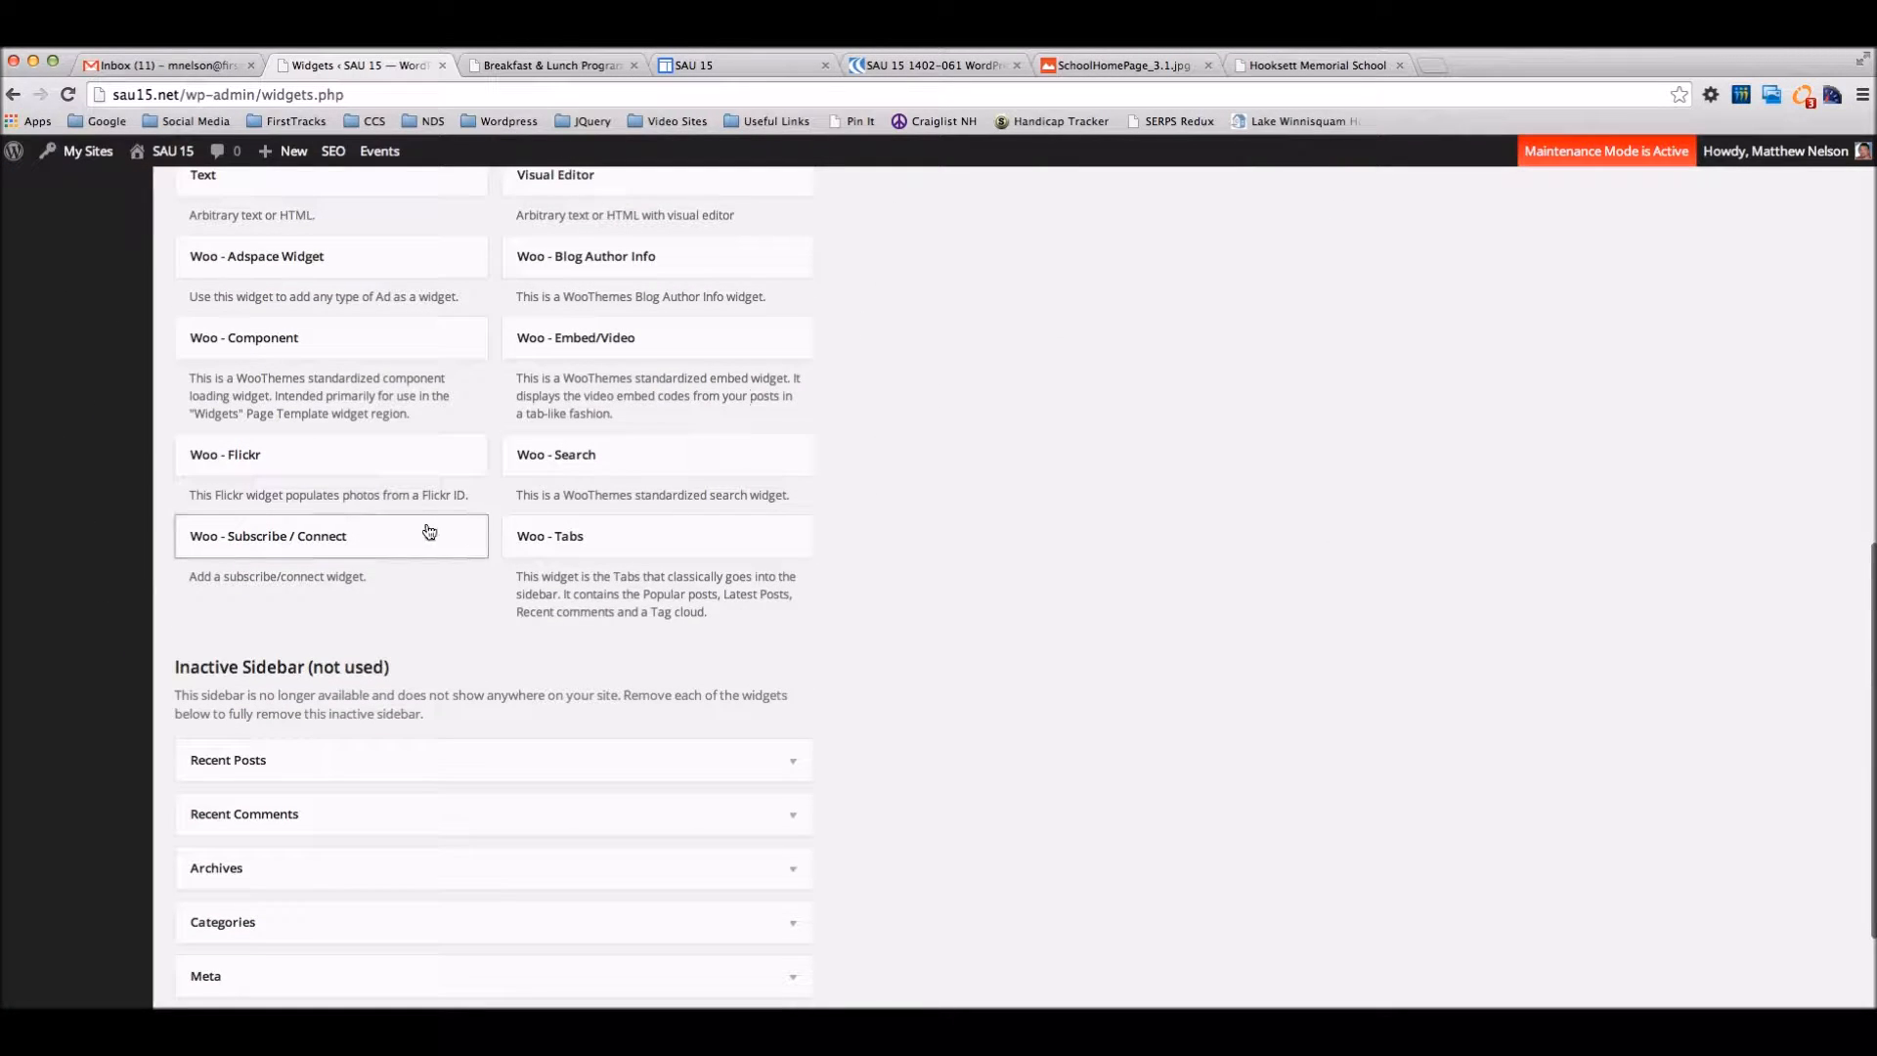
pyautogui.click(375, 551)
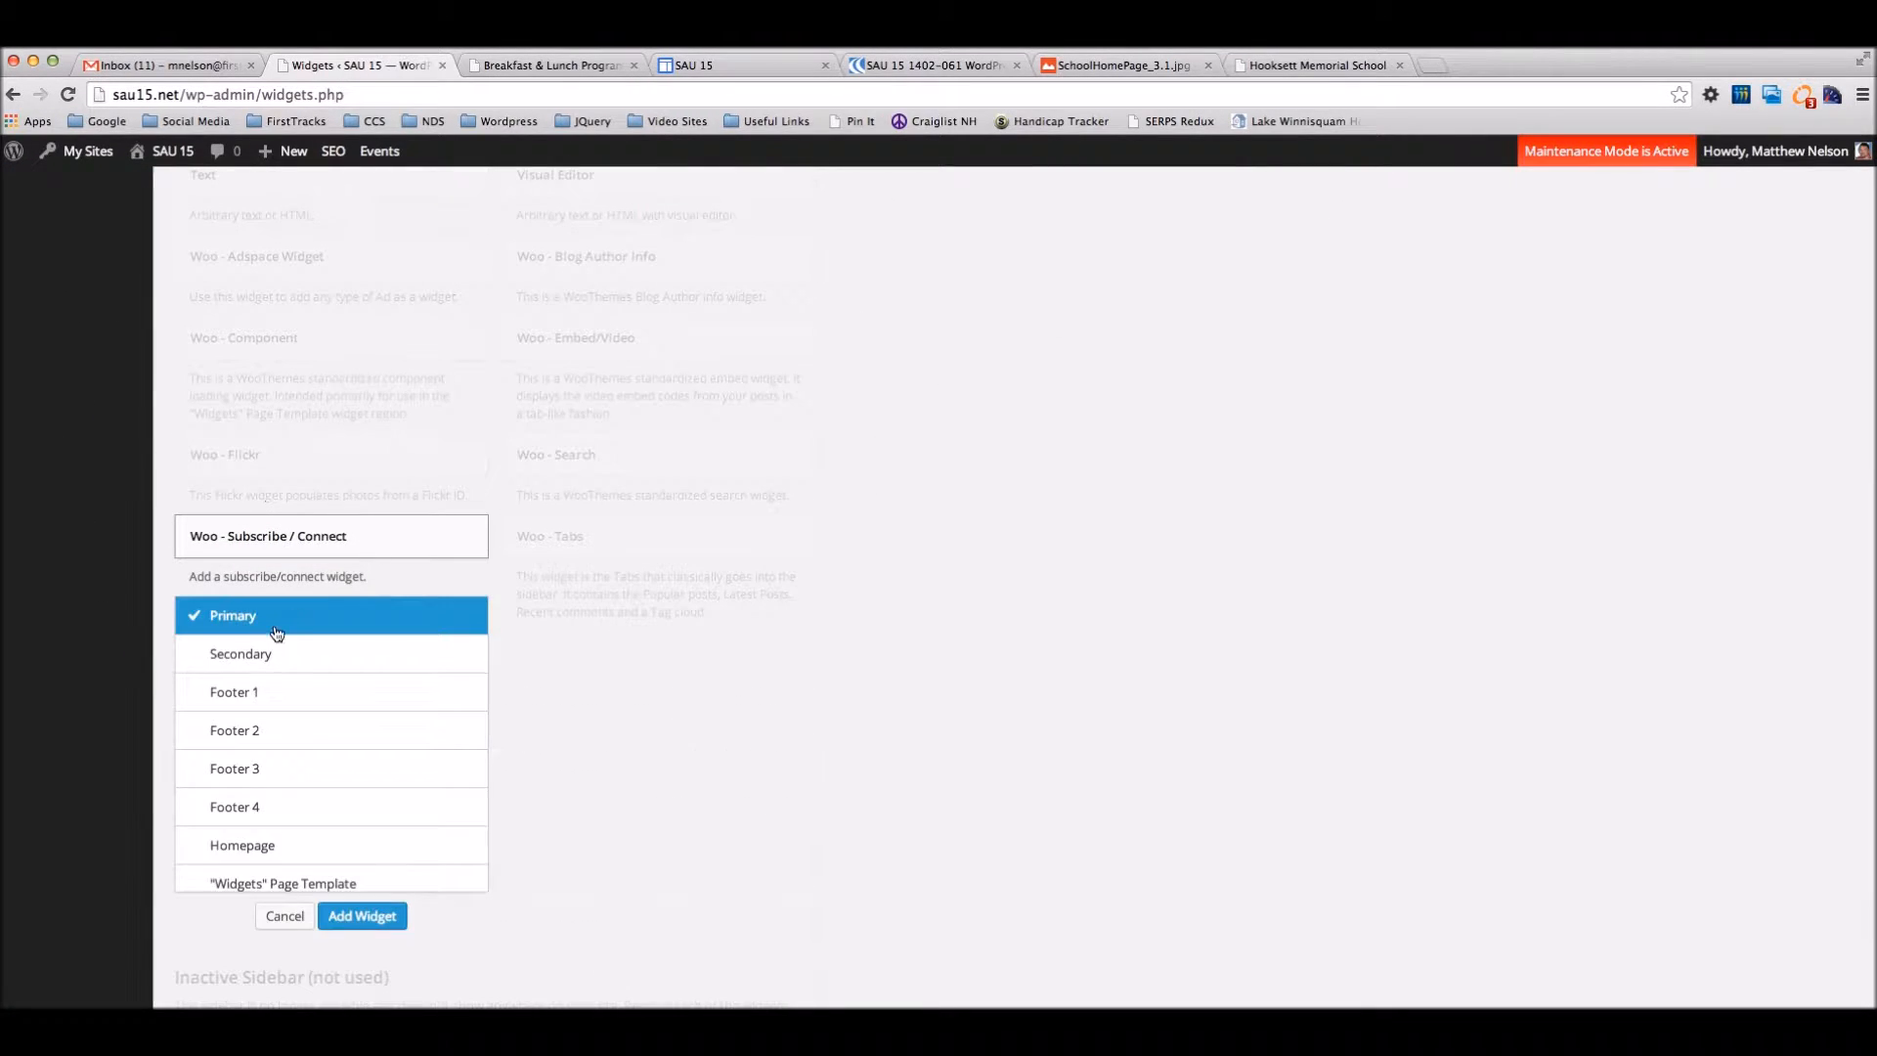
pyautogui.click(282, 667)
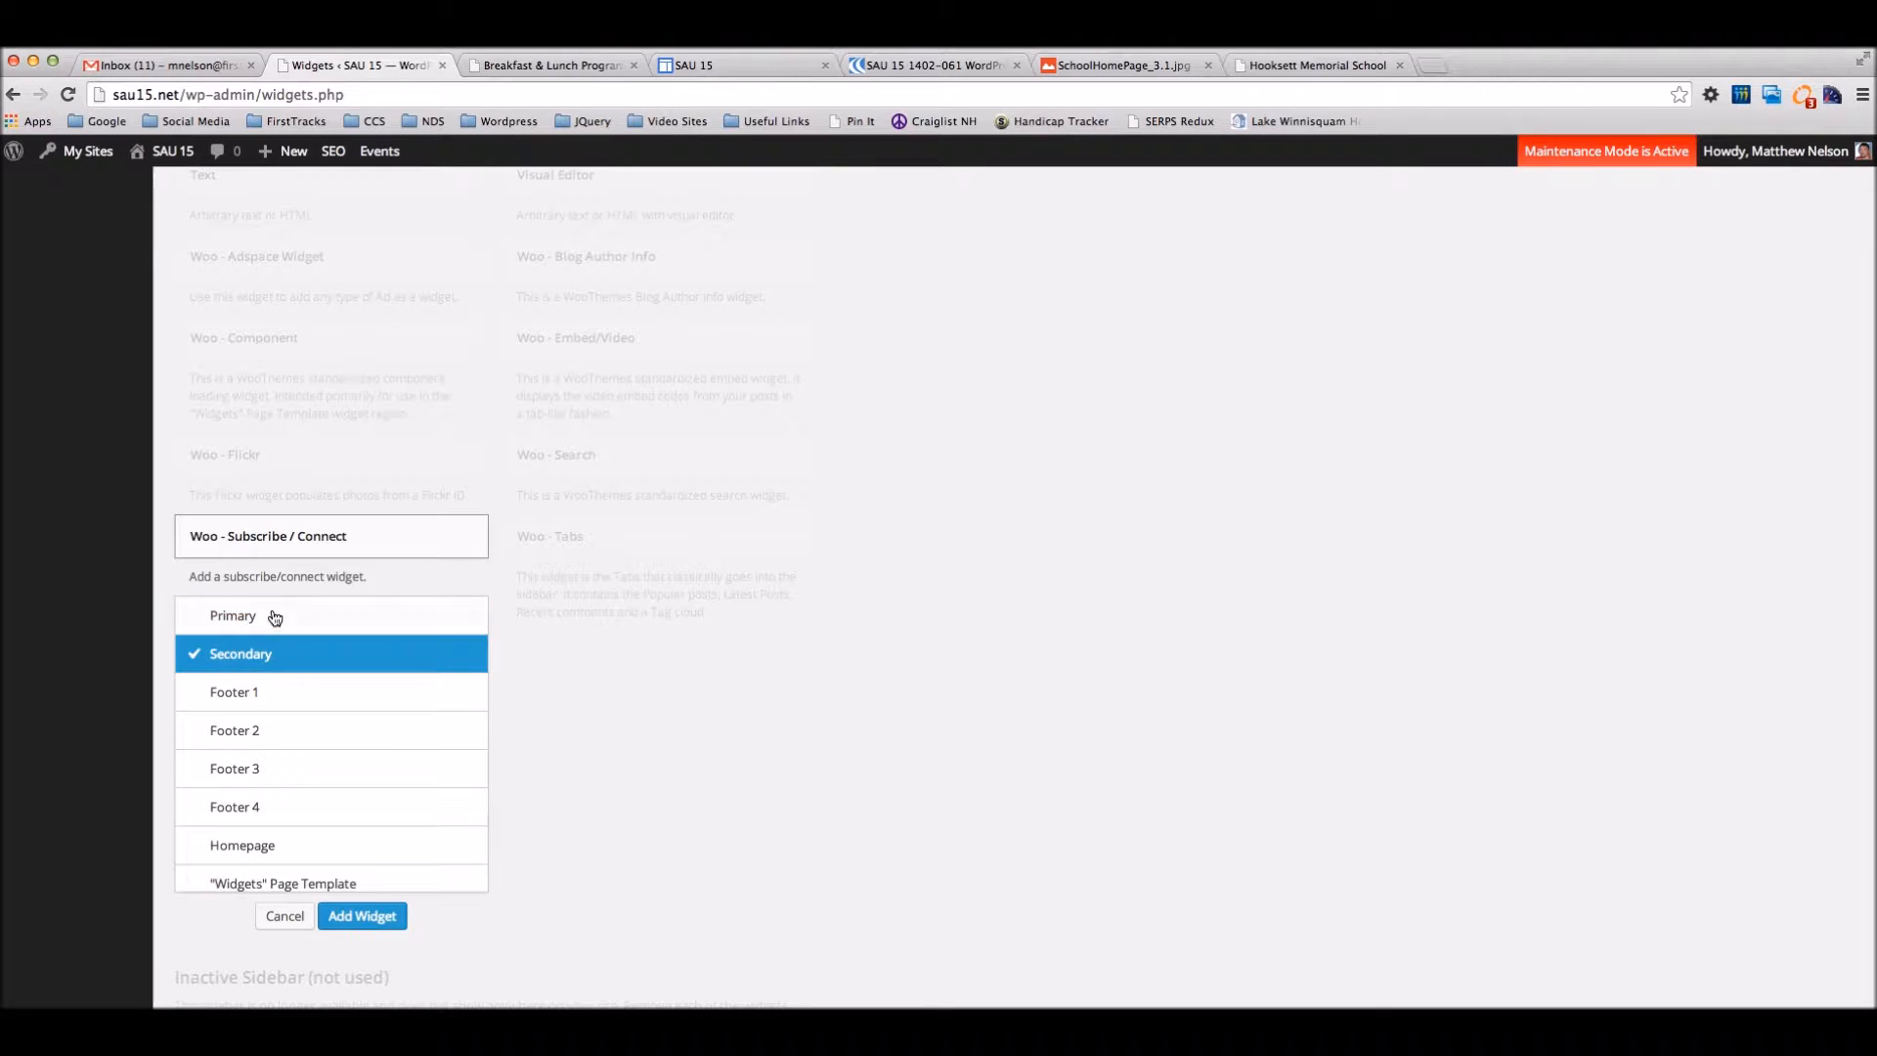
pyautogui.click(276, 620)
pyautogui.click(360, 916)
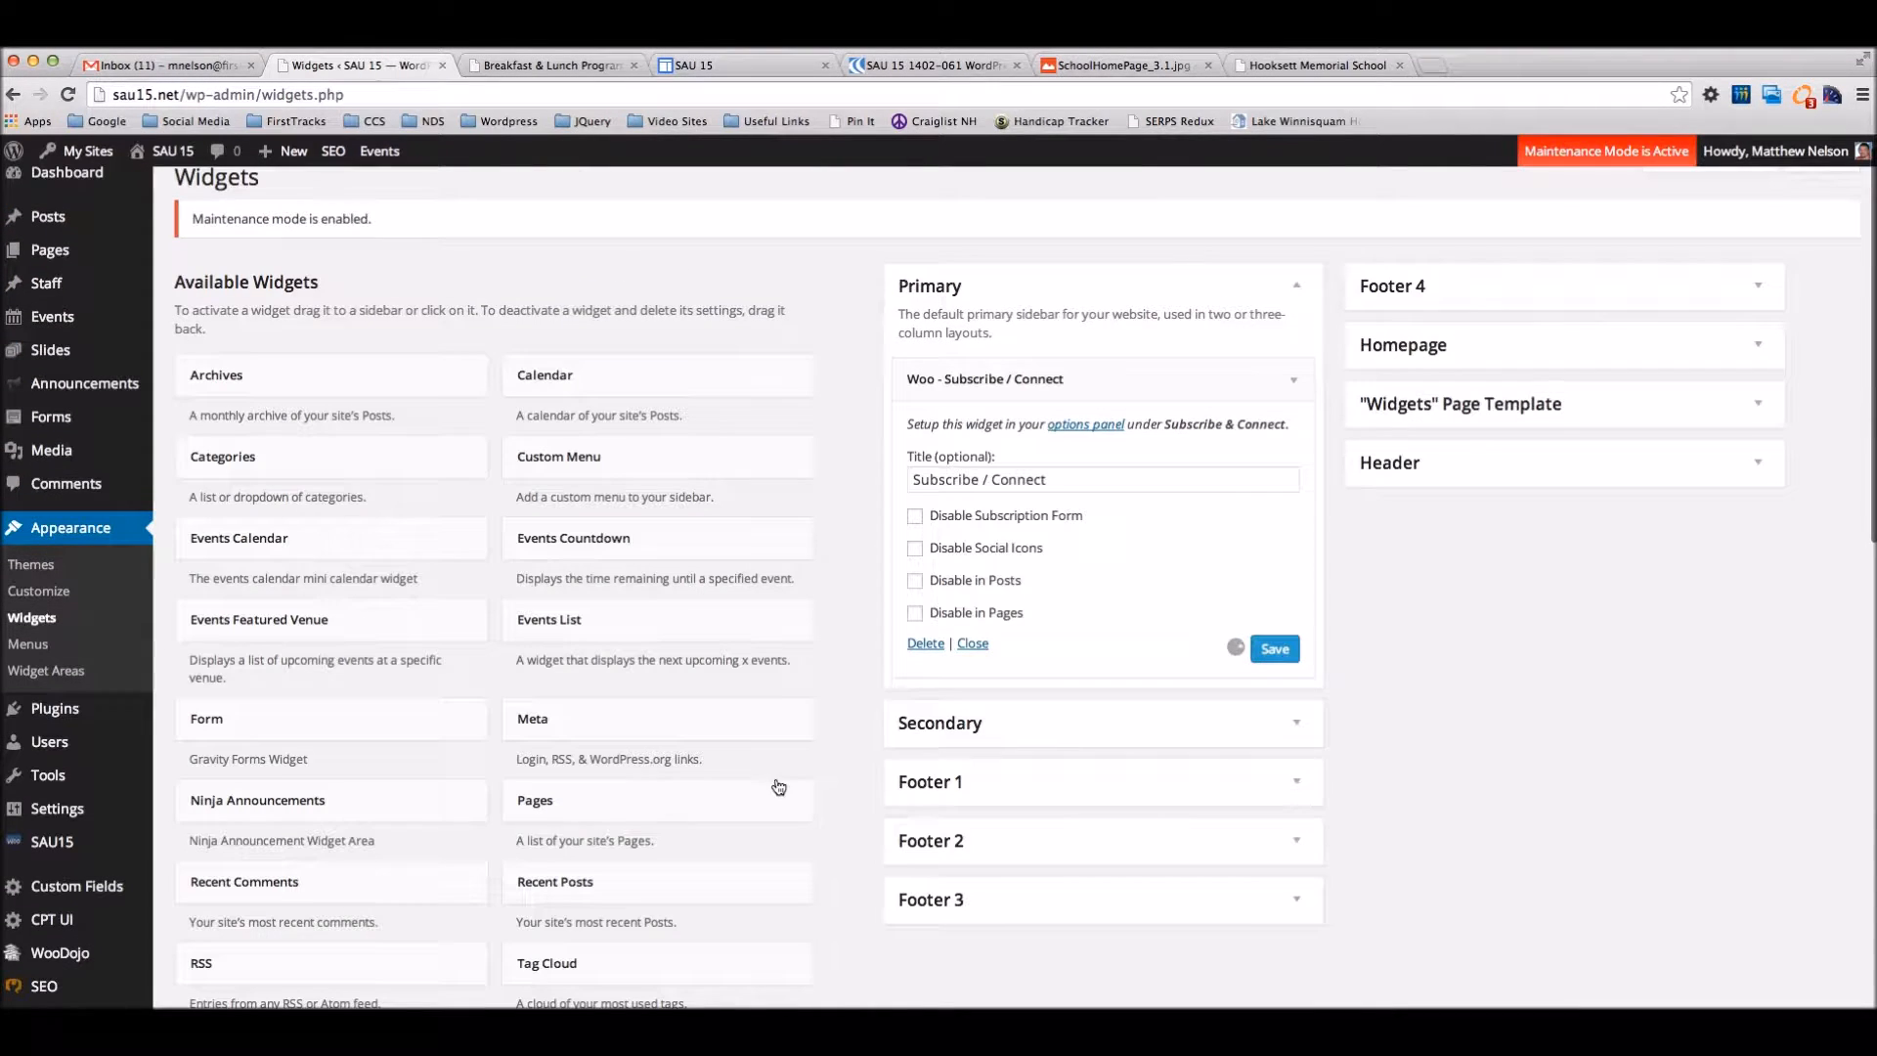
pyautogui.click(932, 647)
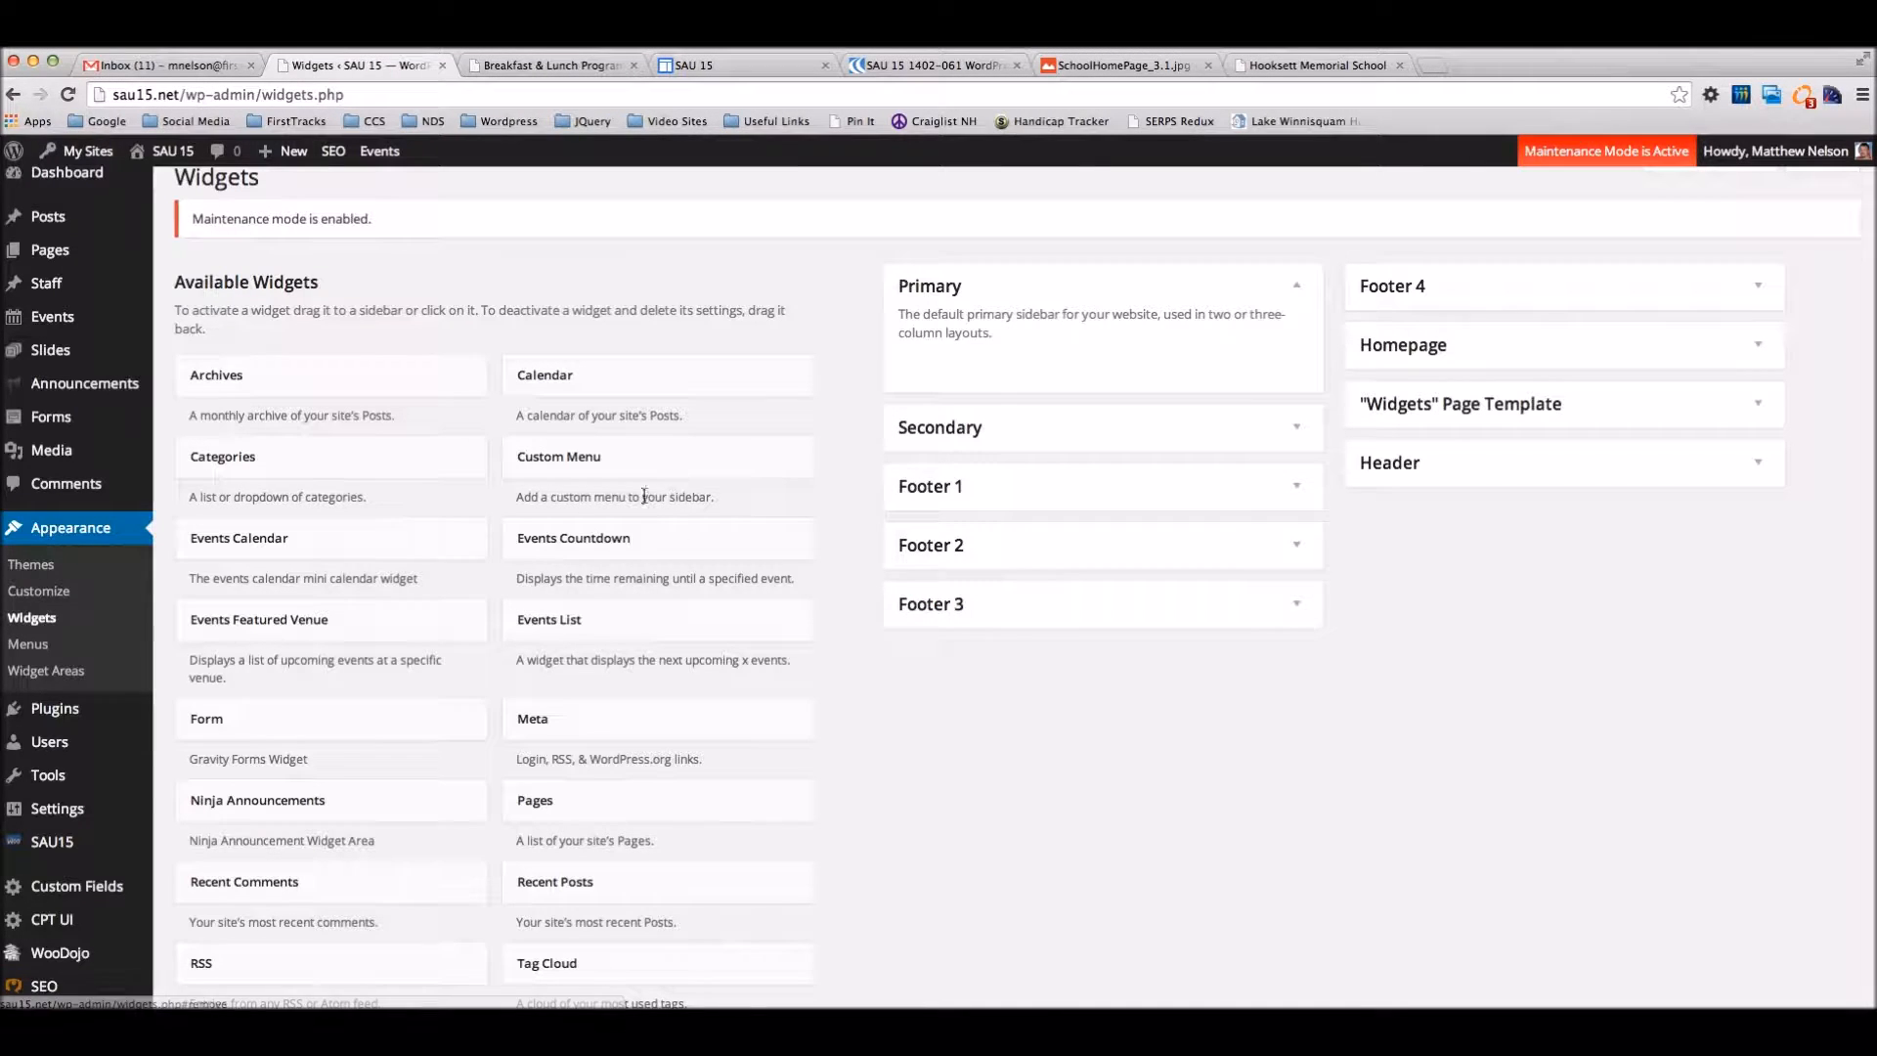
# Add the Events Calendar widget to the Primary sidebar, filter it by the Football event category and save it.
pyautogui.click(374, 539)
pyautogui.click(361, 917)
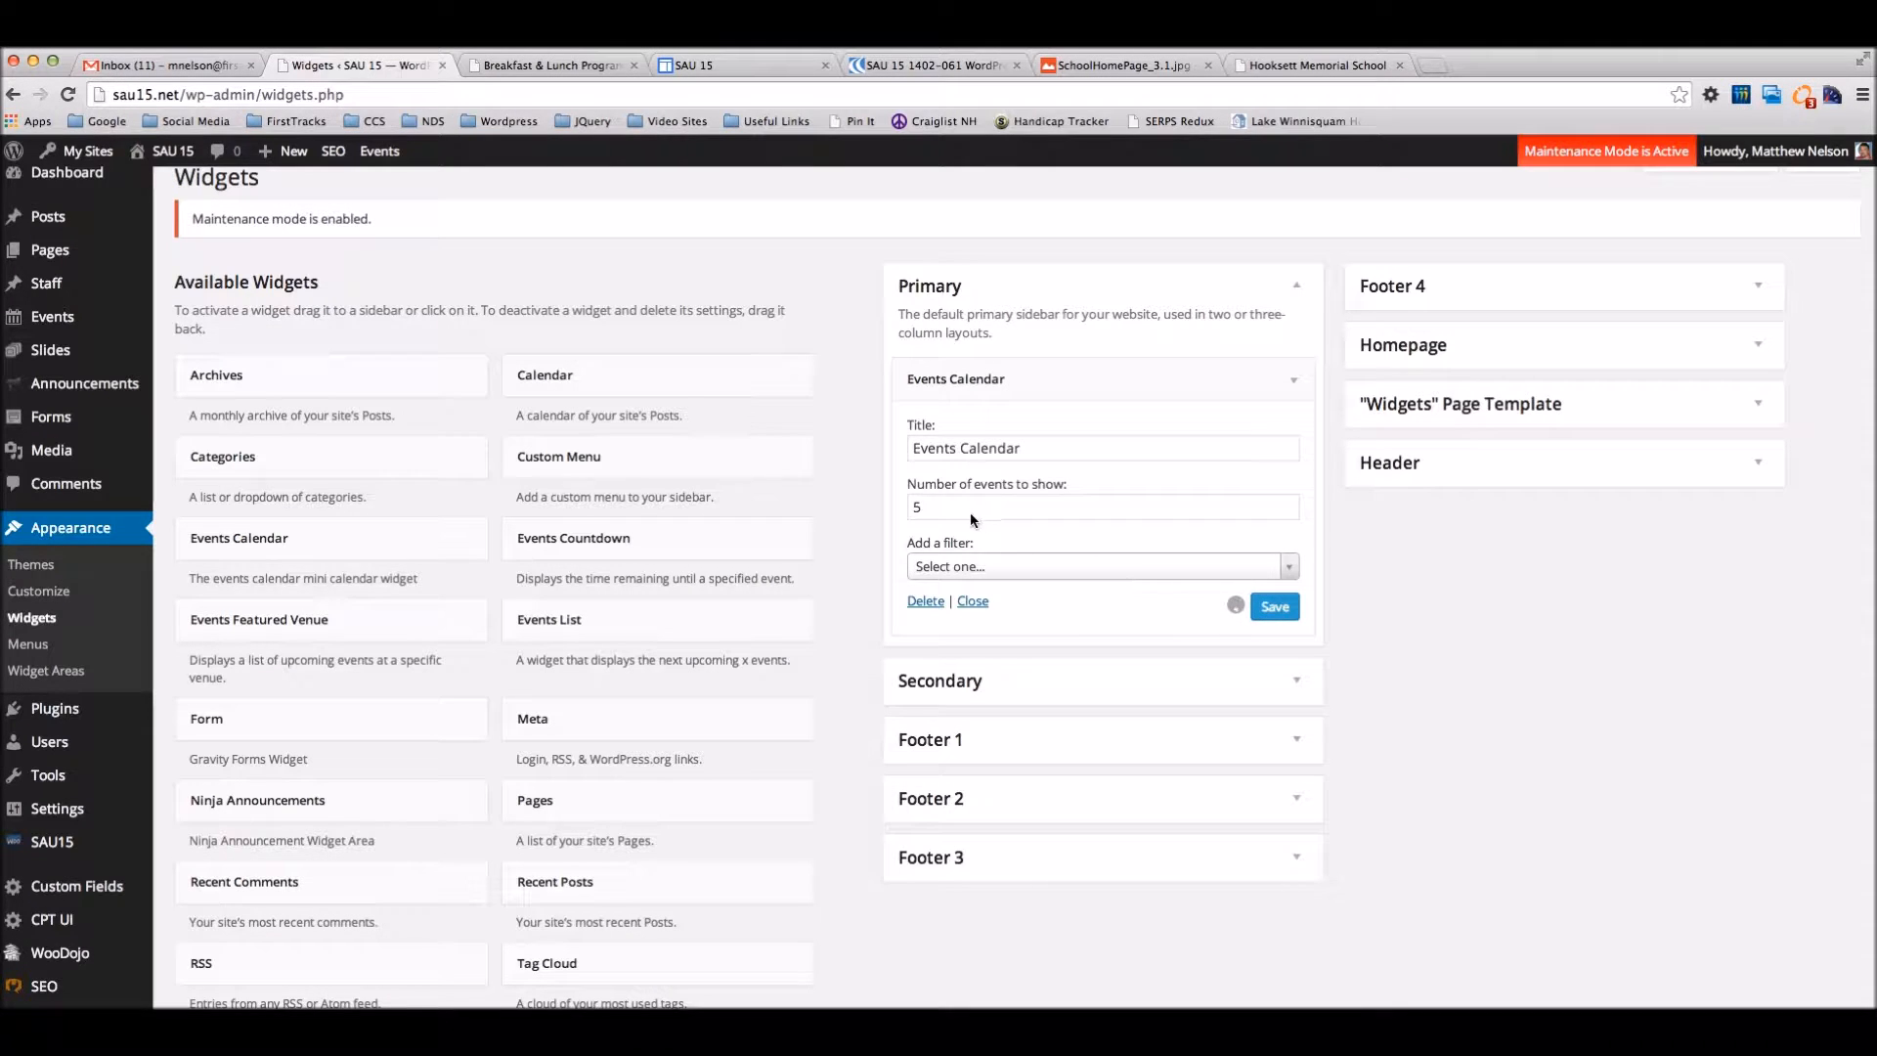
pyautogui.click(1024, 568)
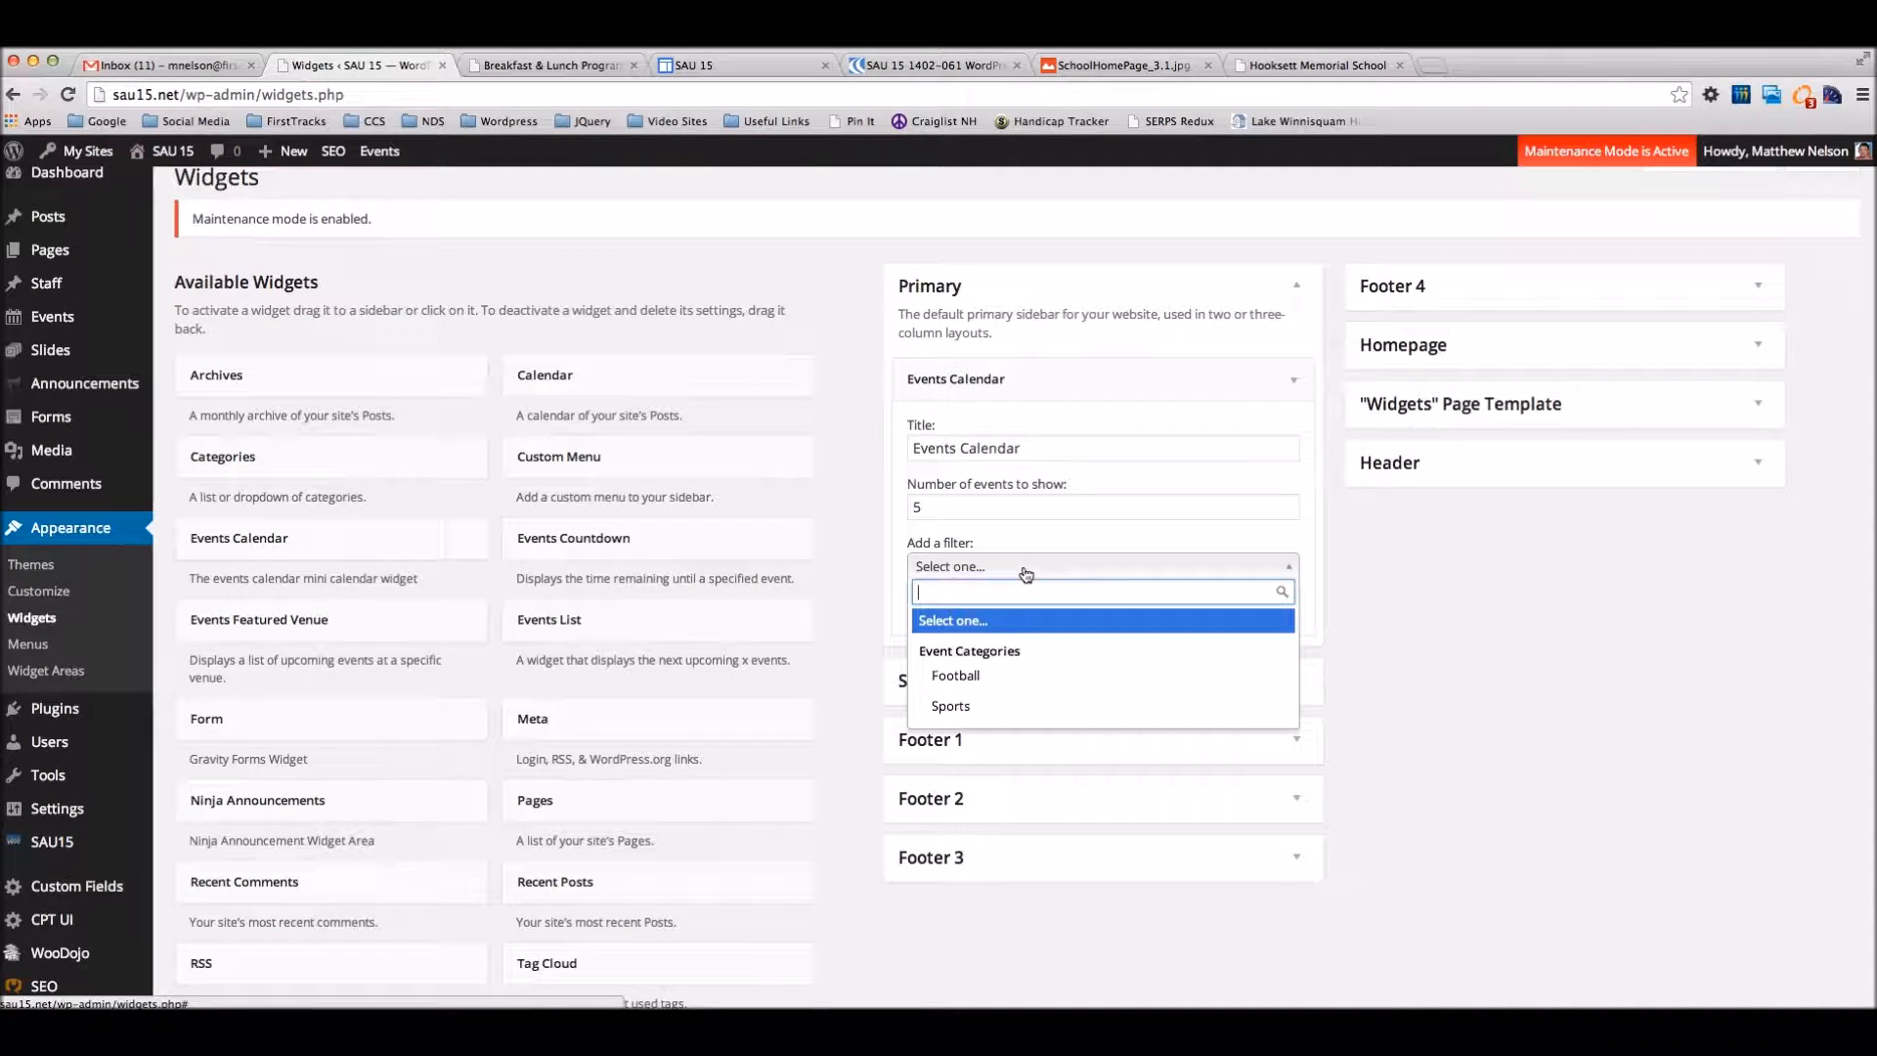
pyautogui.click(978, 675)
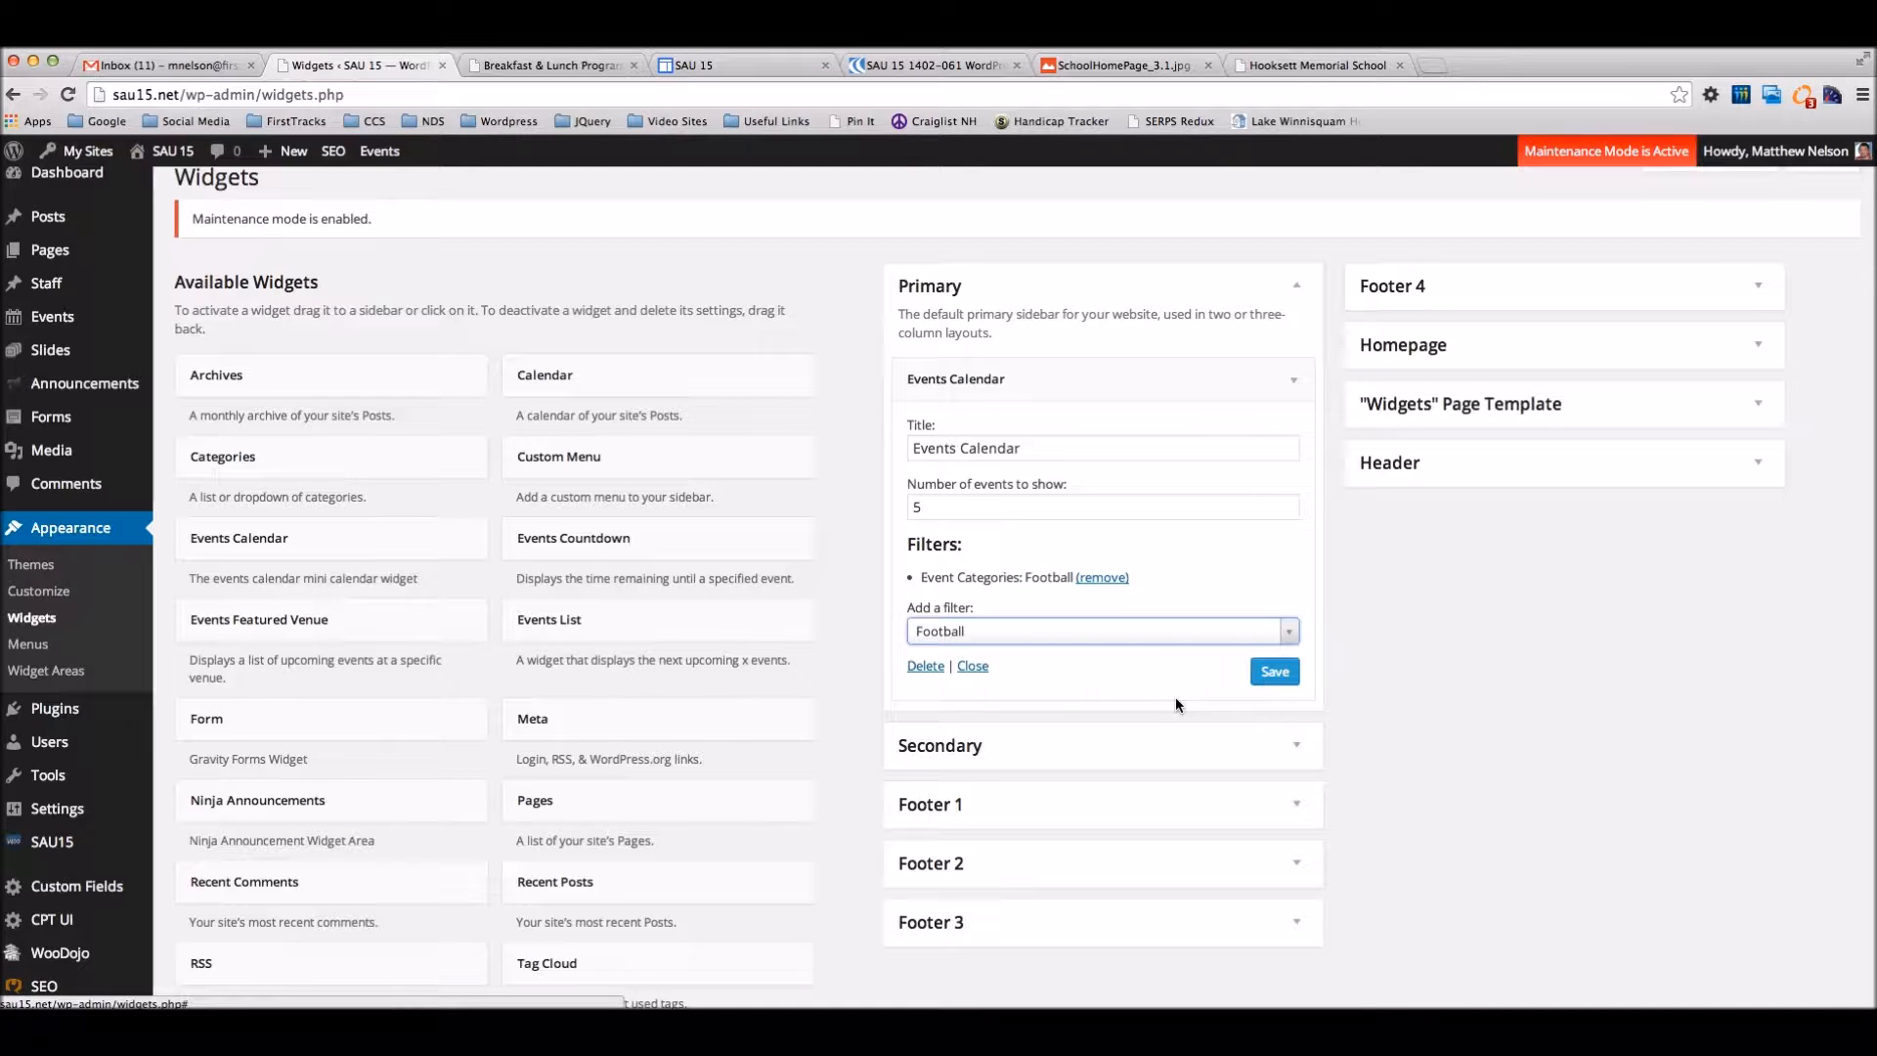
pyautogui.click(1271, 679)
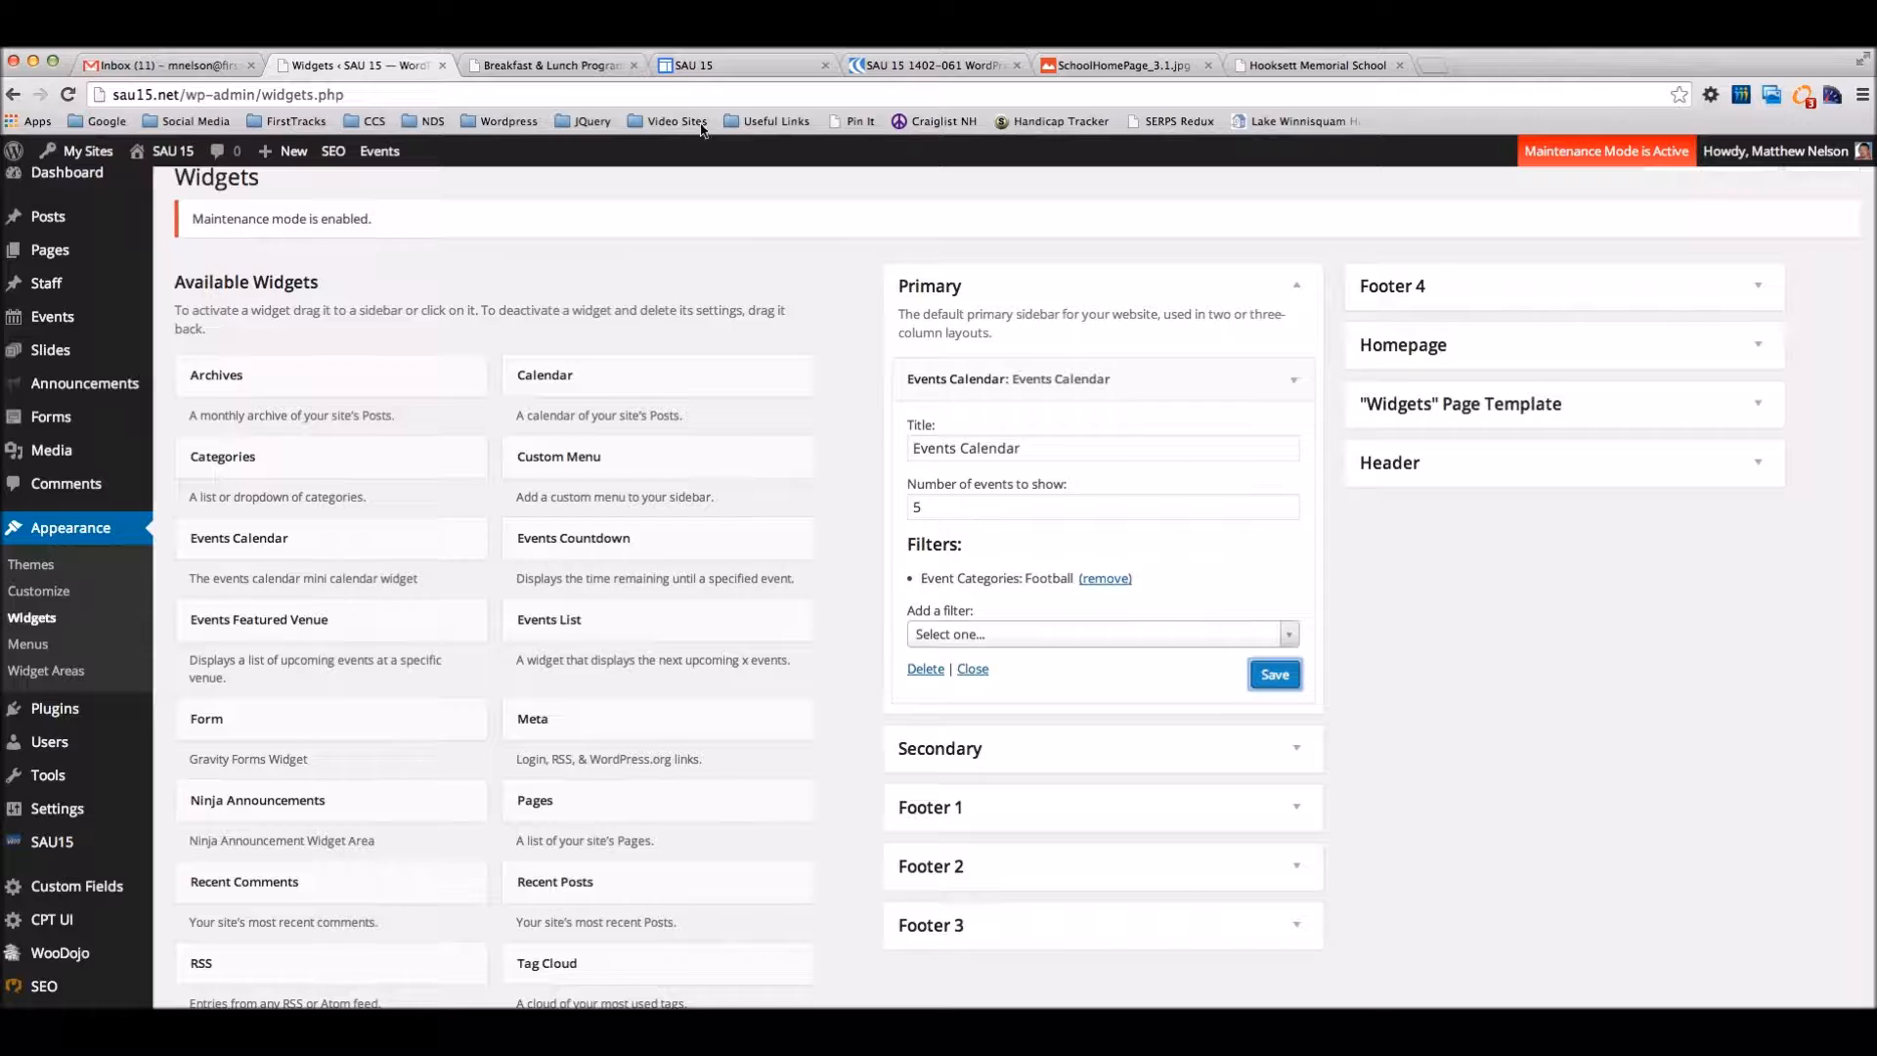
# Reload the Breakfast & Lunch page, check June 1 in its sidebar calendar and view the Football Game event.
pyautogui.click(533, 70)
pyautogui.click(69, 95)
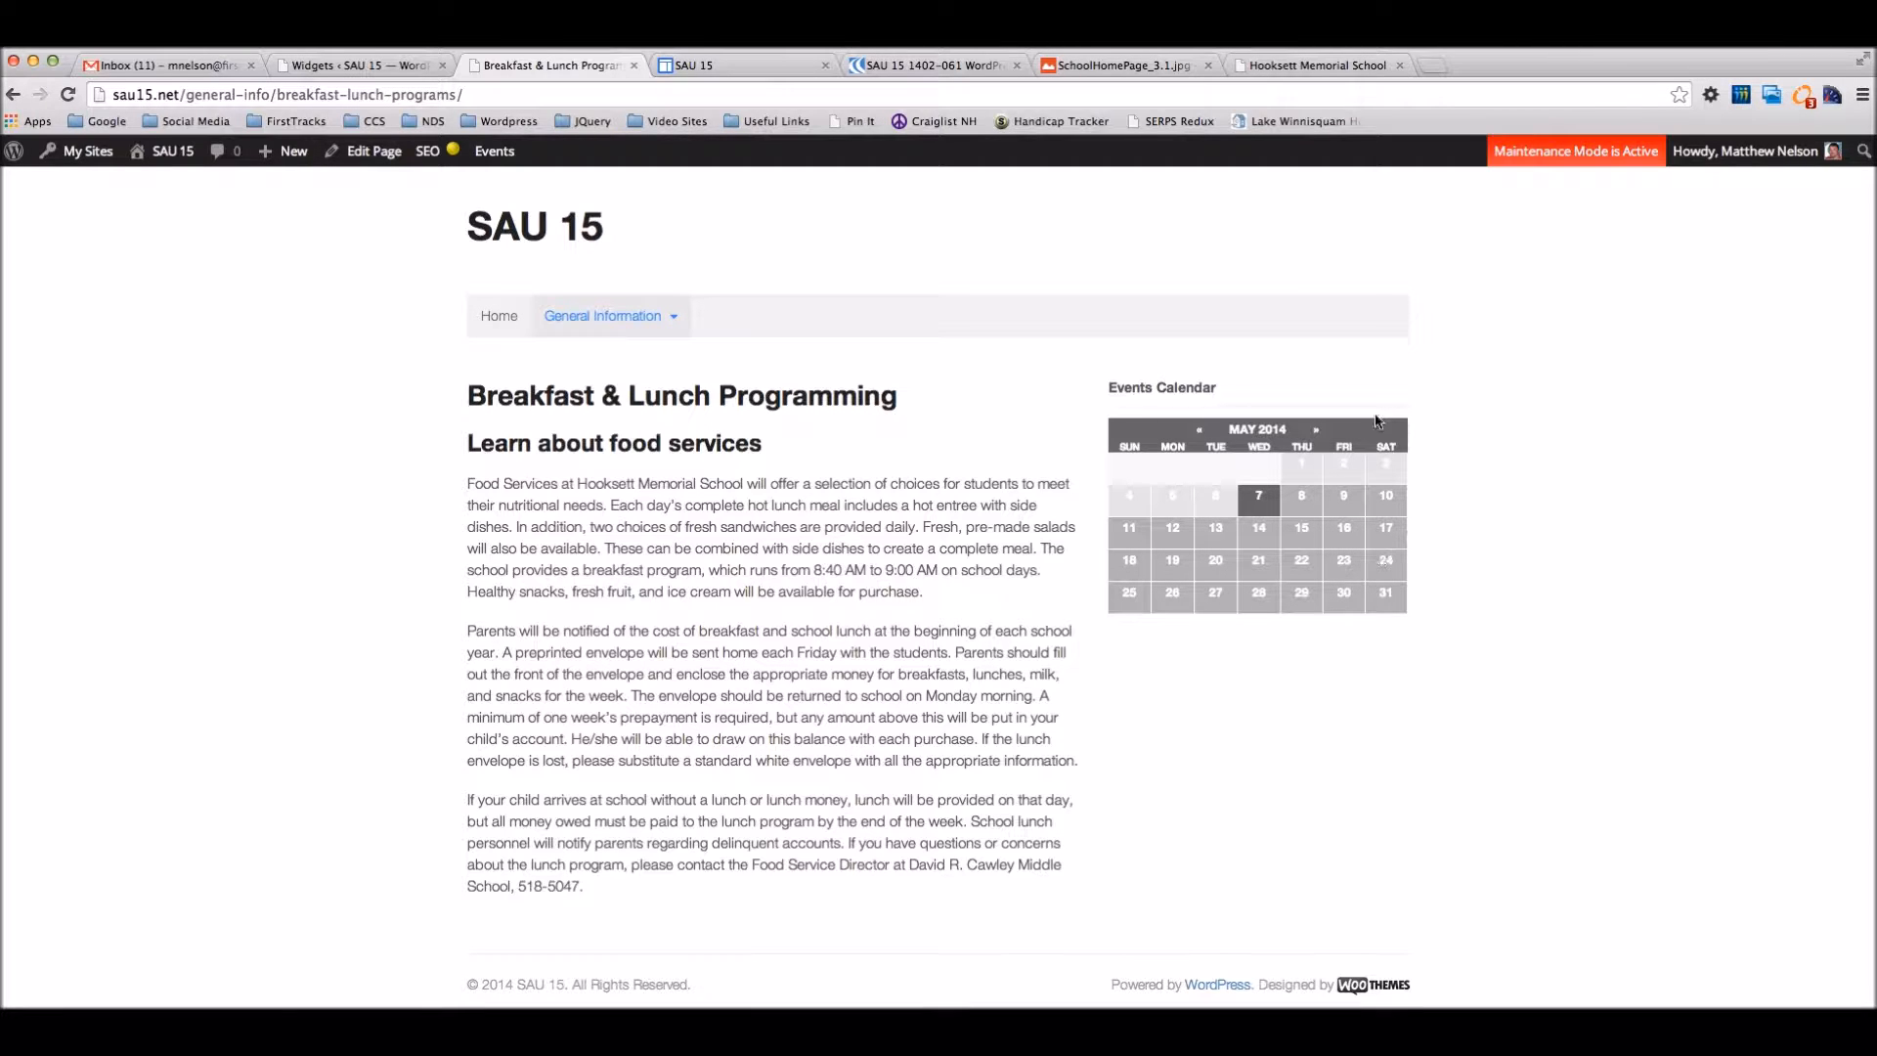
pyautogui.click(1317, 432)
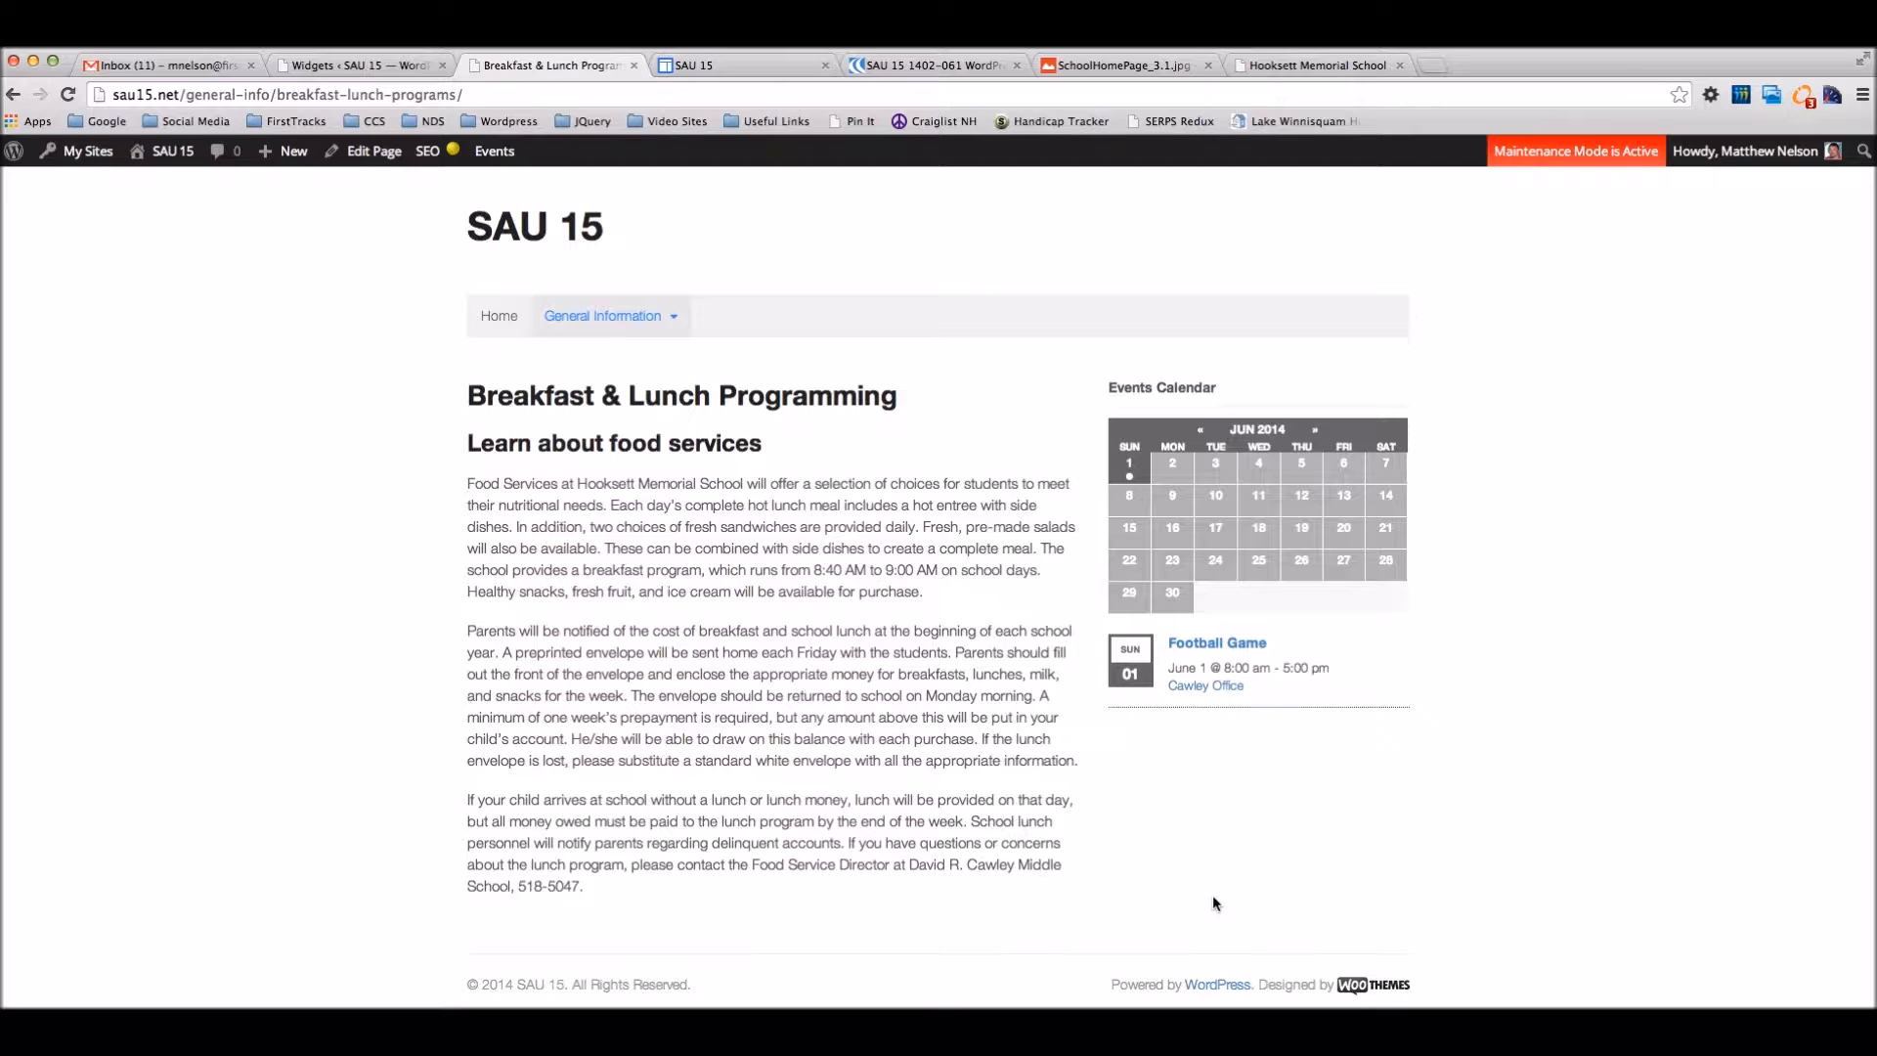
pyautogui.click(1133, 474)
pyautogui.click(1212, 650)
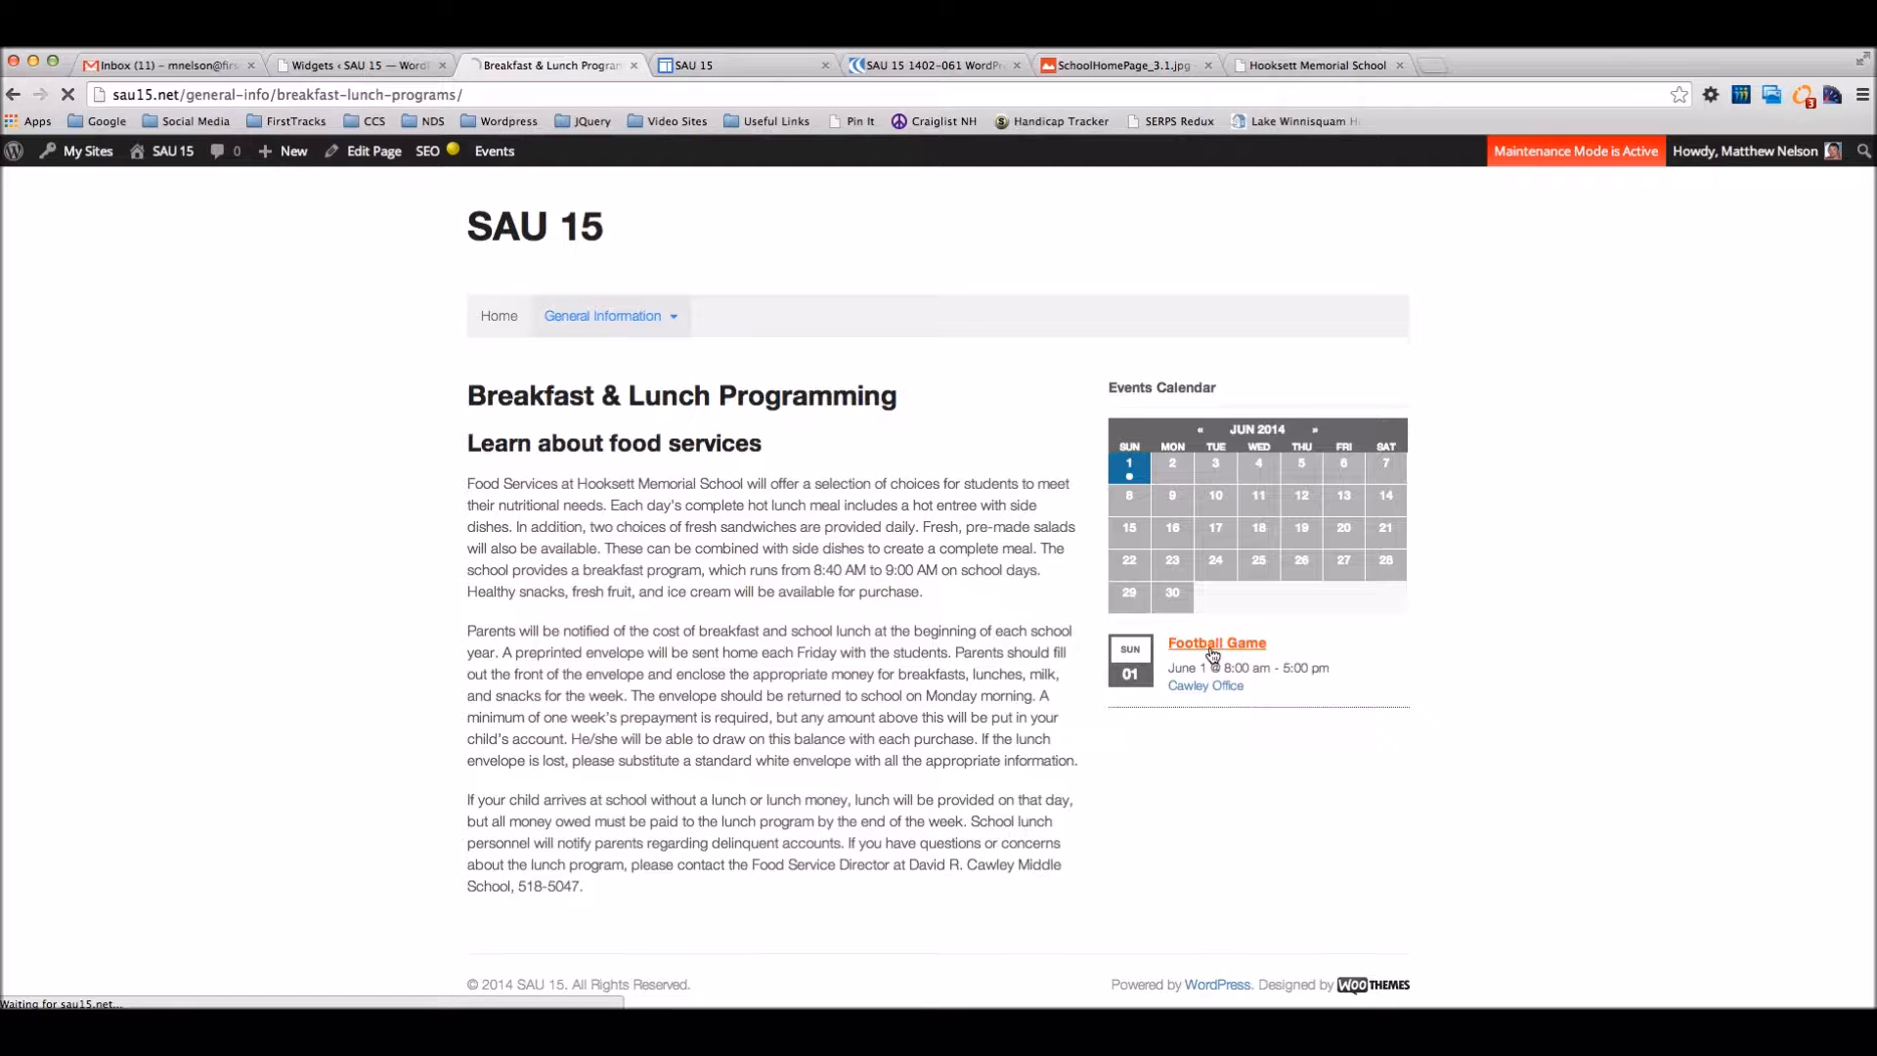
pyautogui.scroll(-5, 918, 538)
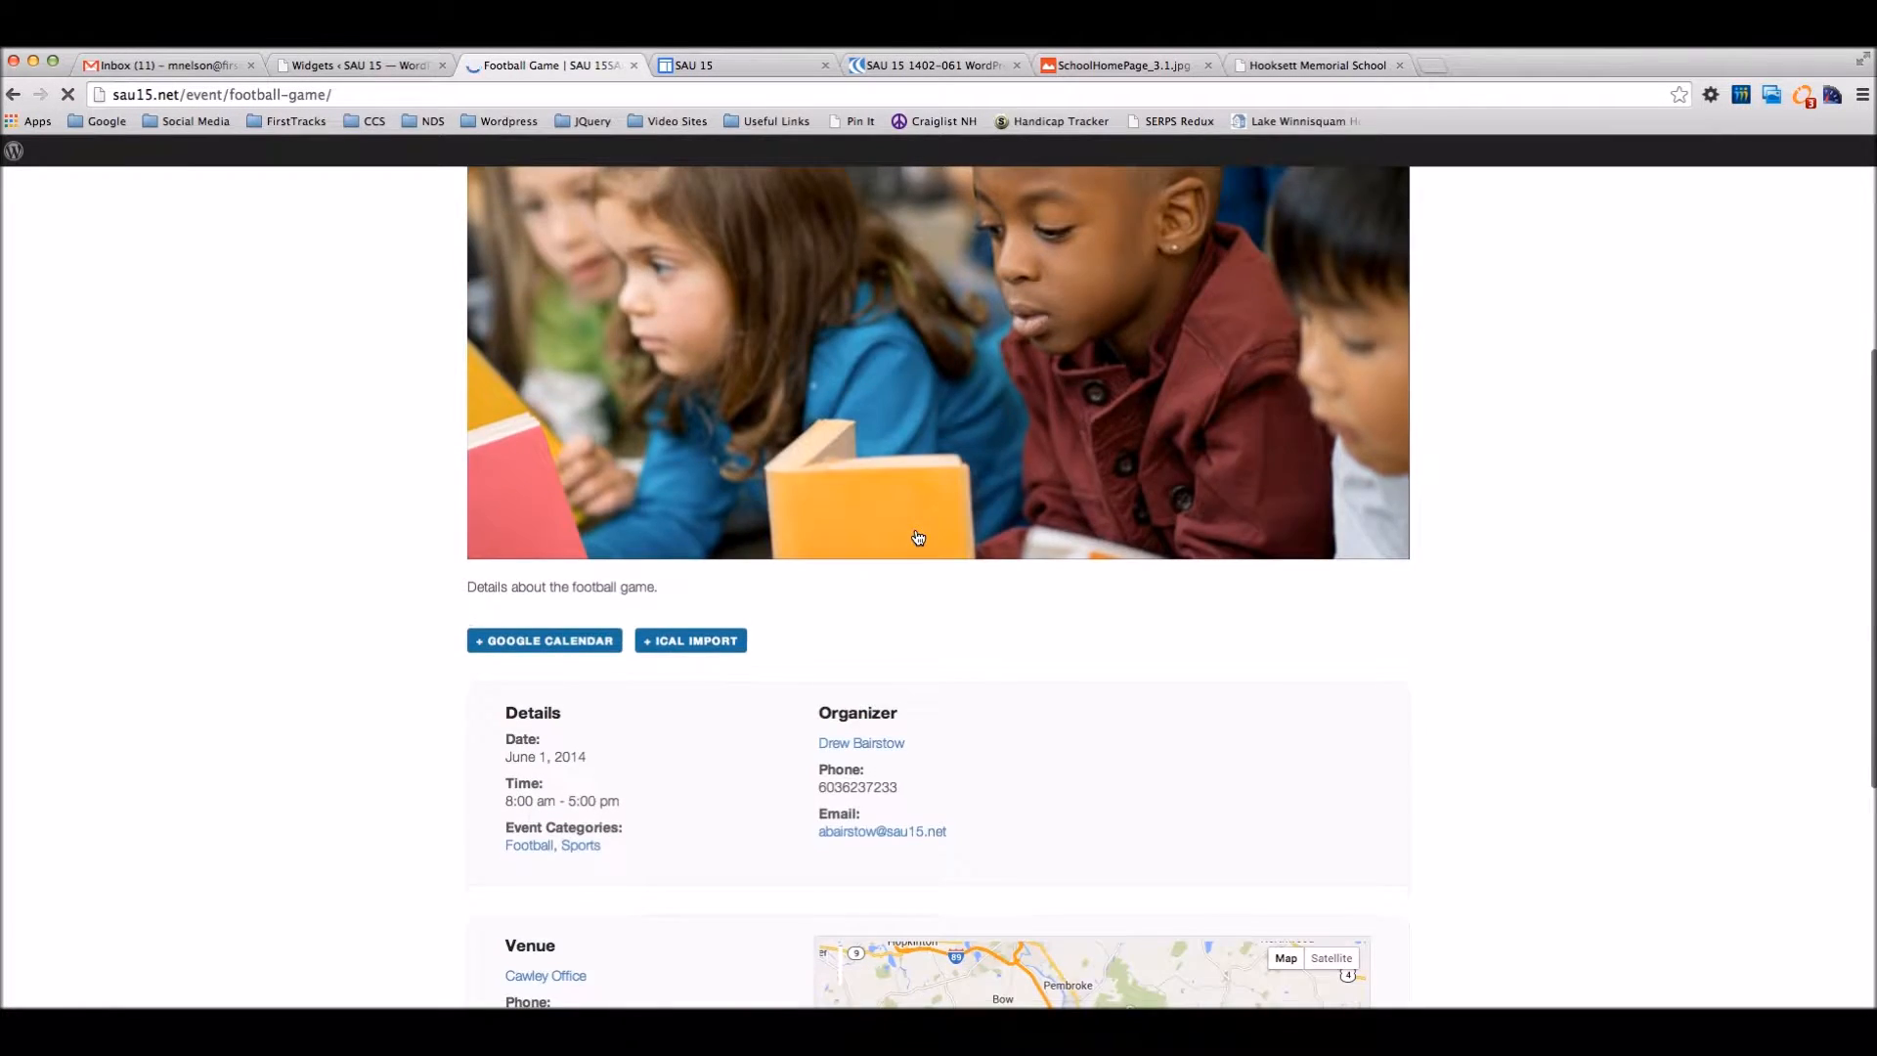
pyautogui.click(16, 94)
# Back on the Widgets admin page, collapse the Events Calendar widget and add a Visual Editor widget to the Primary sidebar.
pyautogui.click(358, 65)
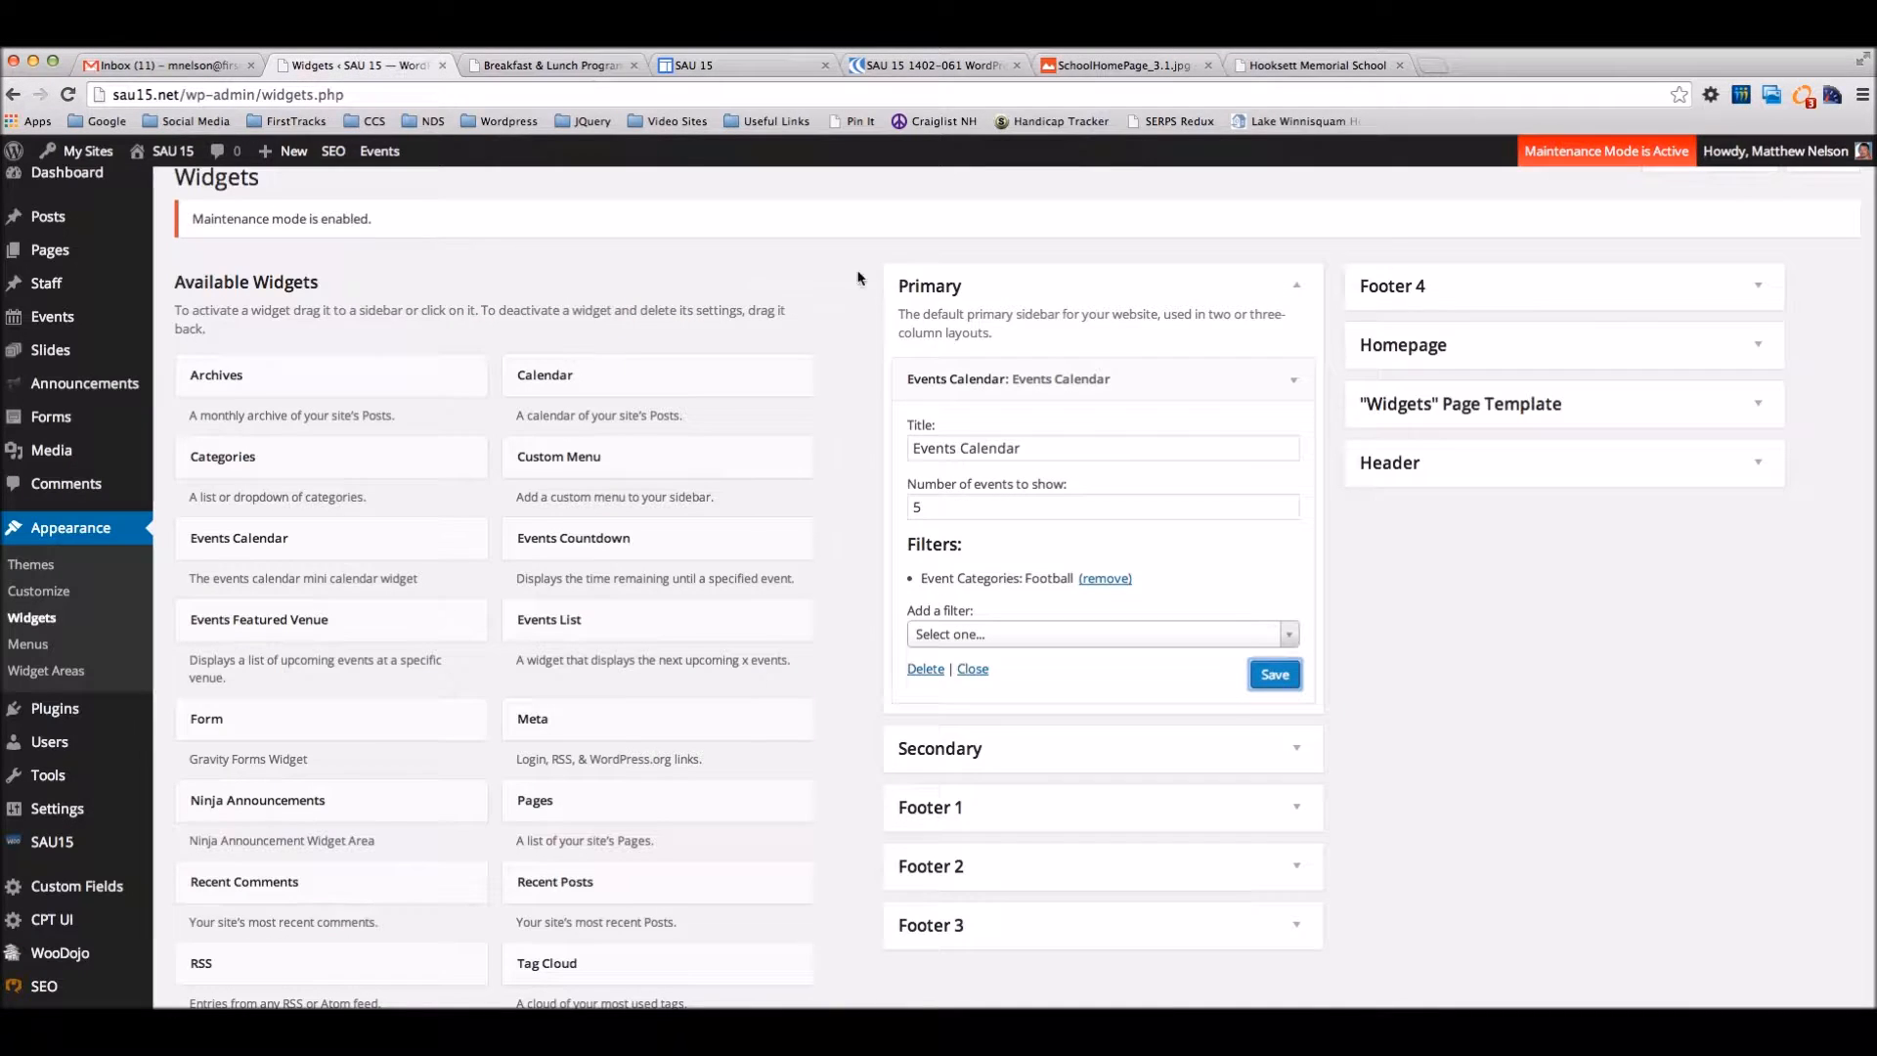
pyautogui.click(1293, 380)
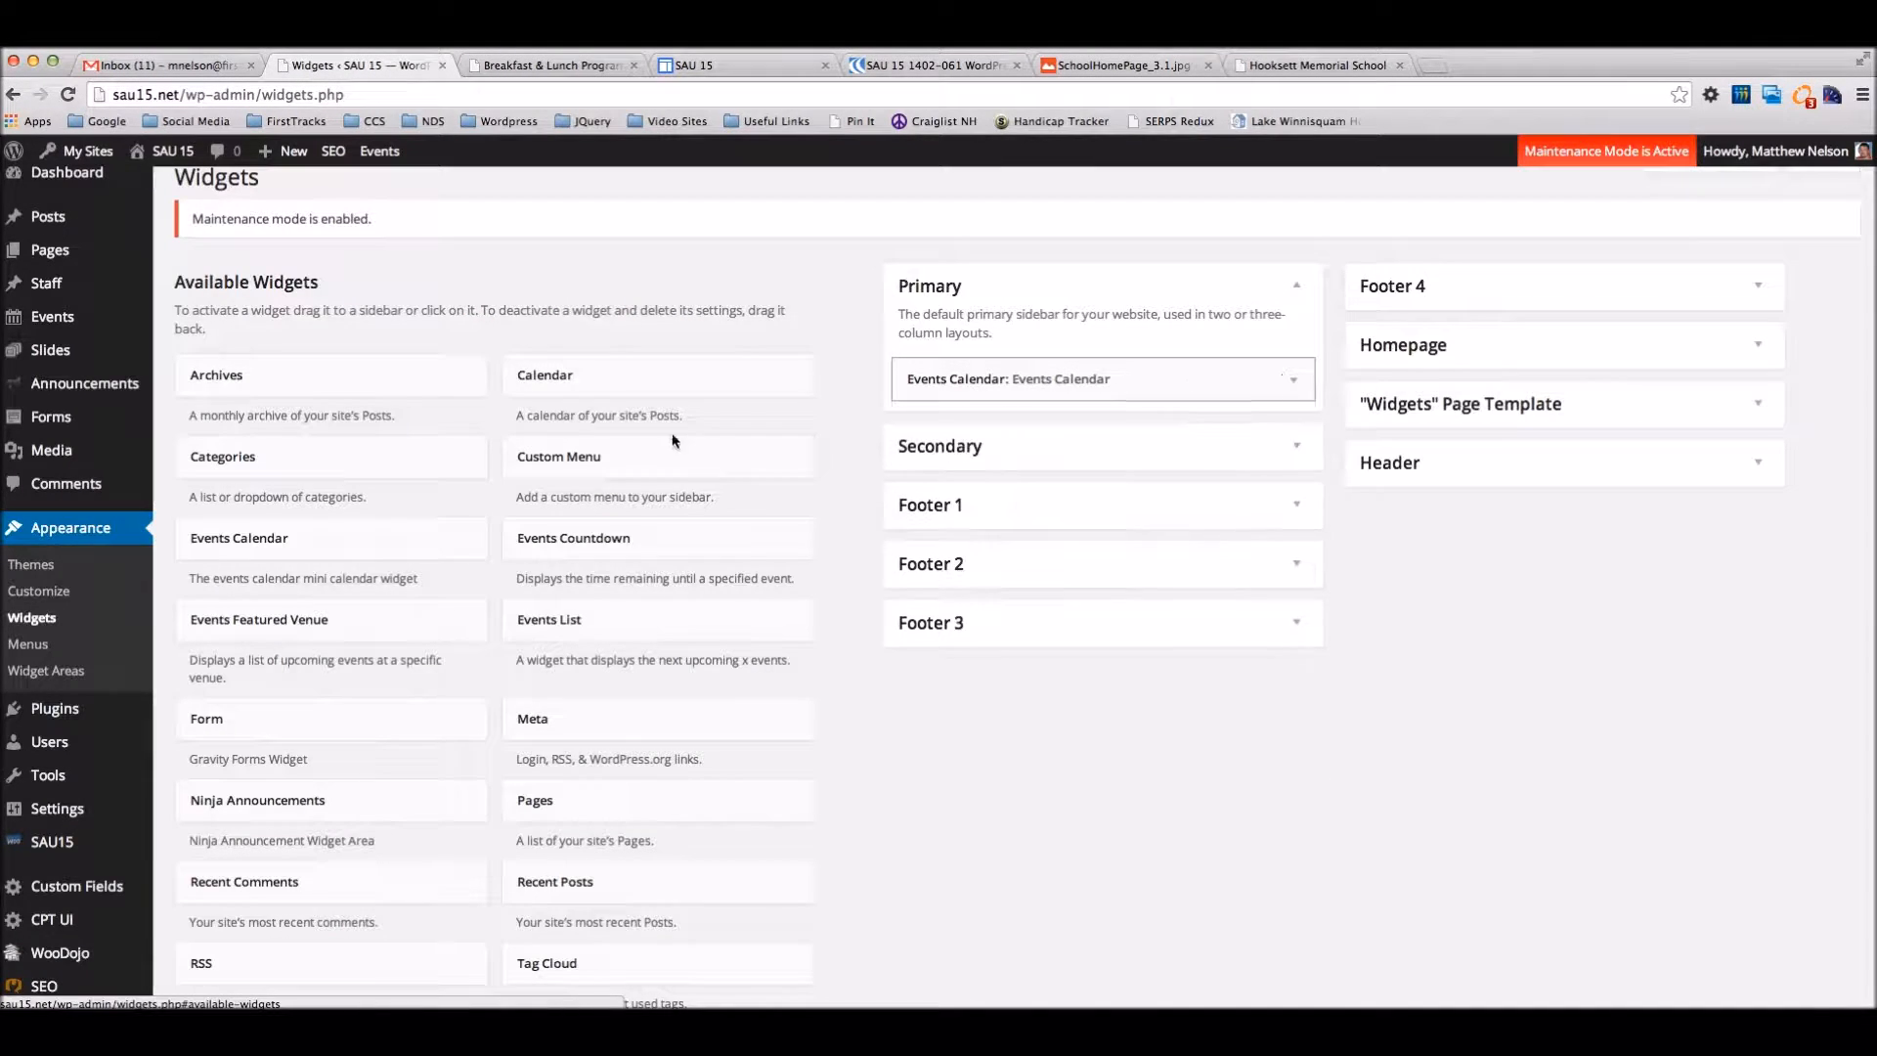
pyautogui.scroll(-5, 332, 509)
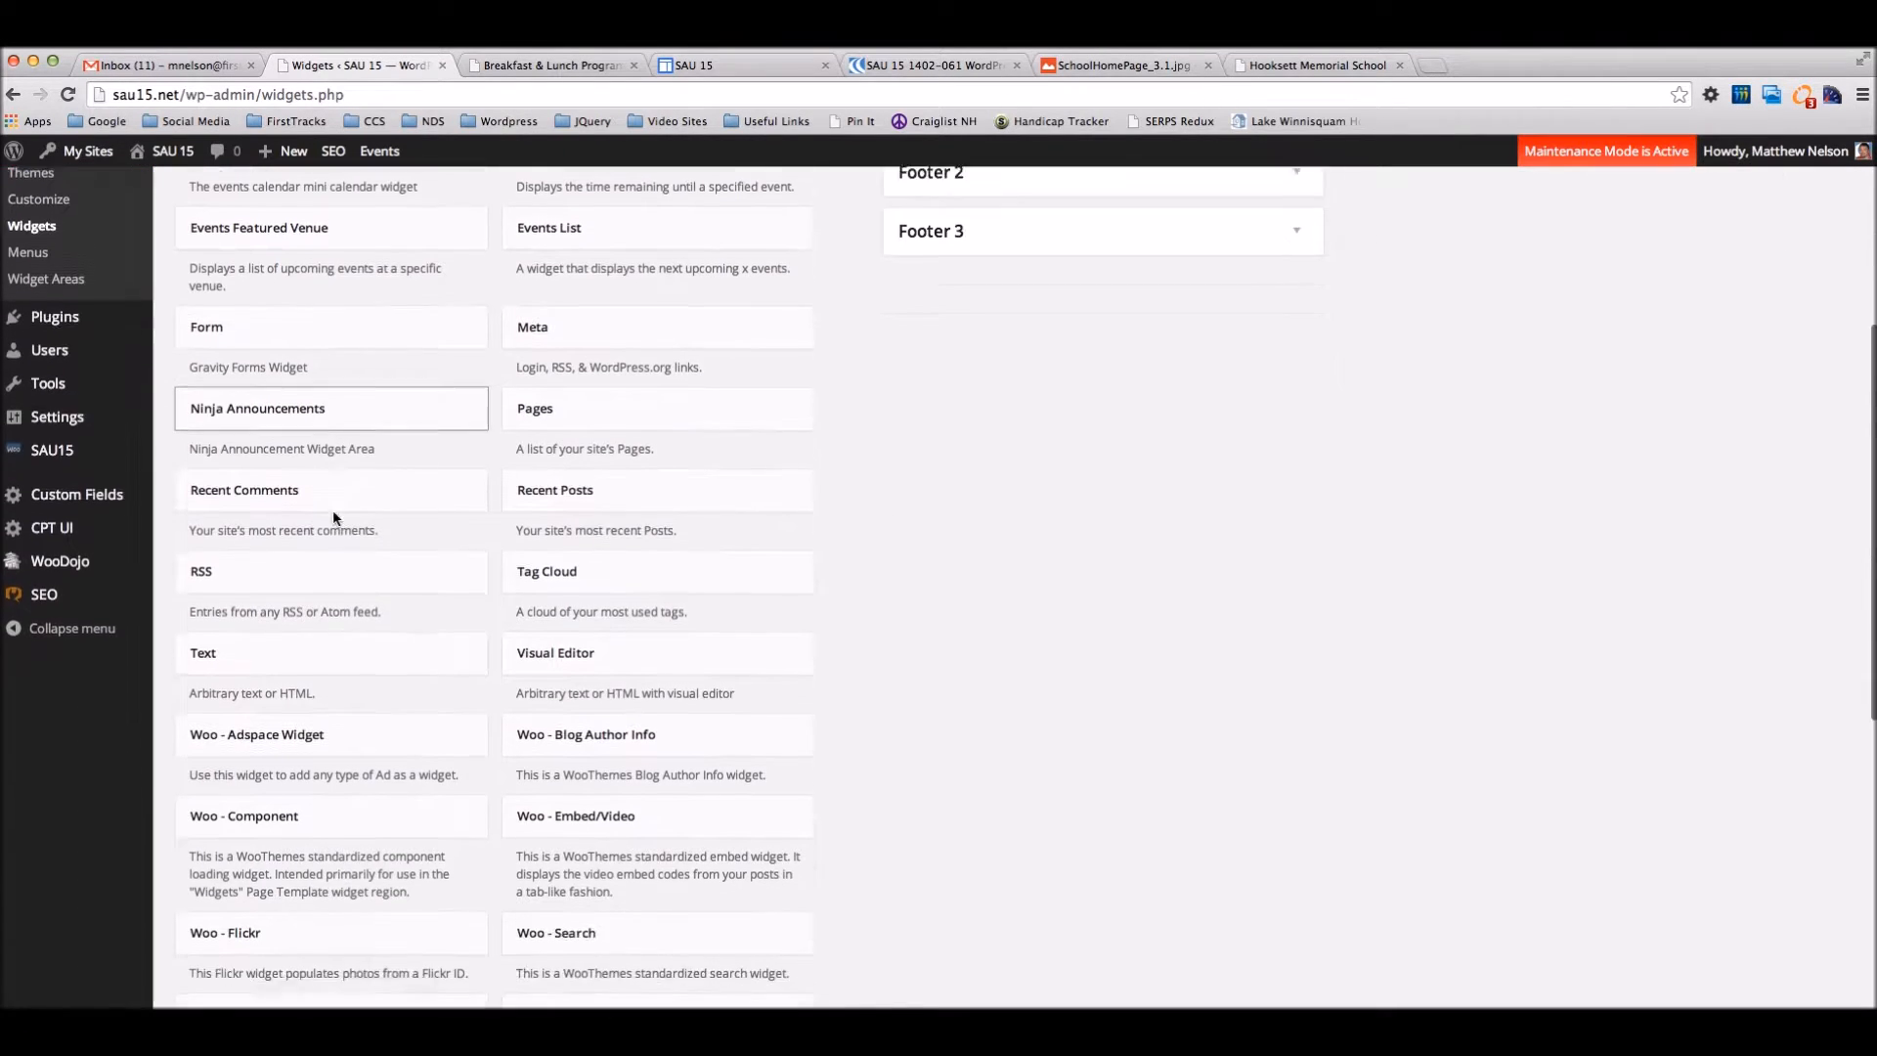
pyautogui.scroll(-2, 335, 513)
pyautogui.scroll(5, 335, 519)
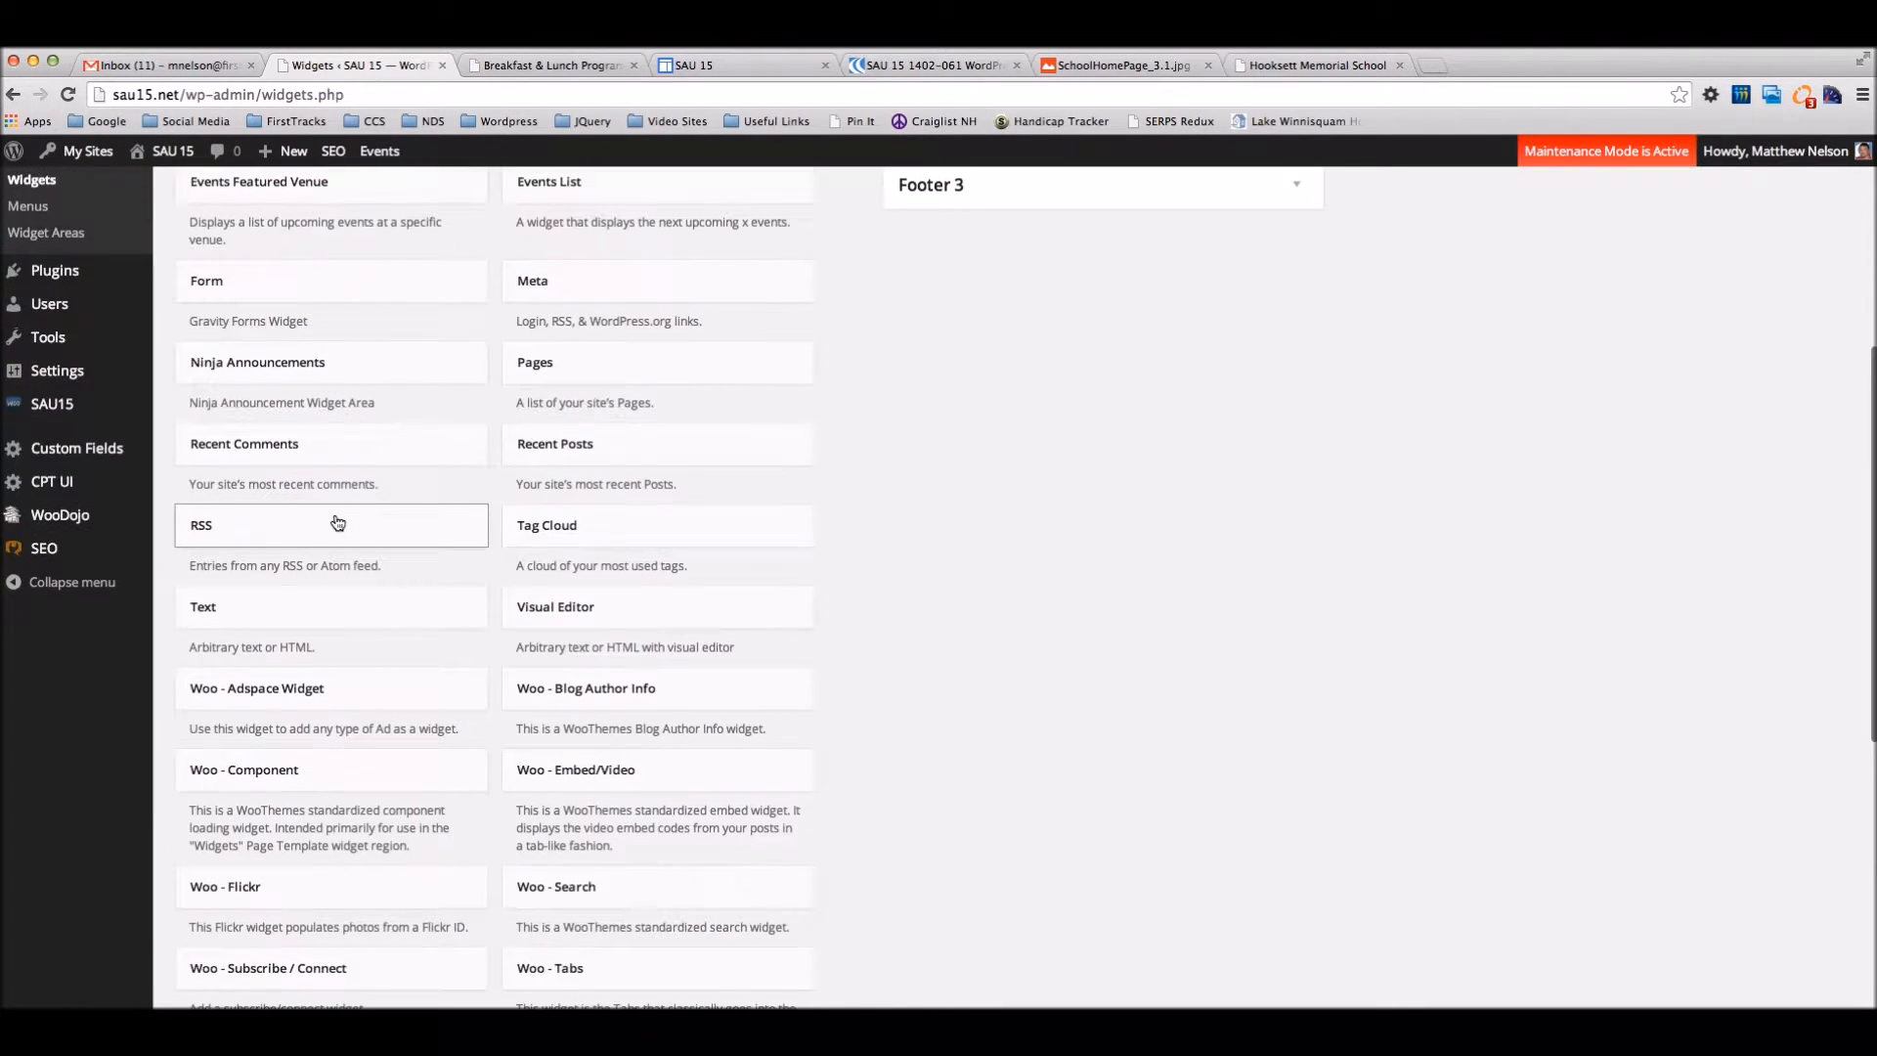
pyautogui.scroll(3, 335, 518)
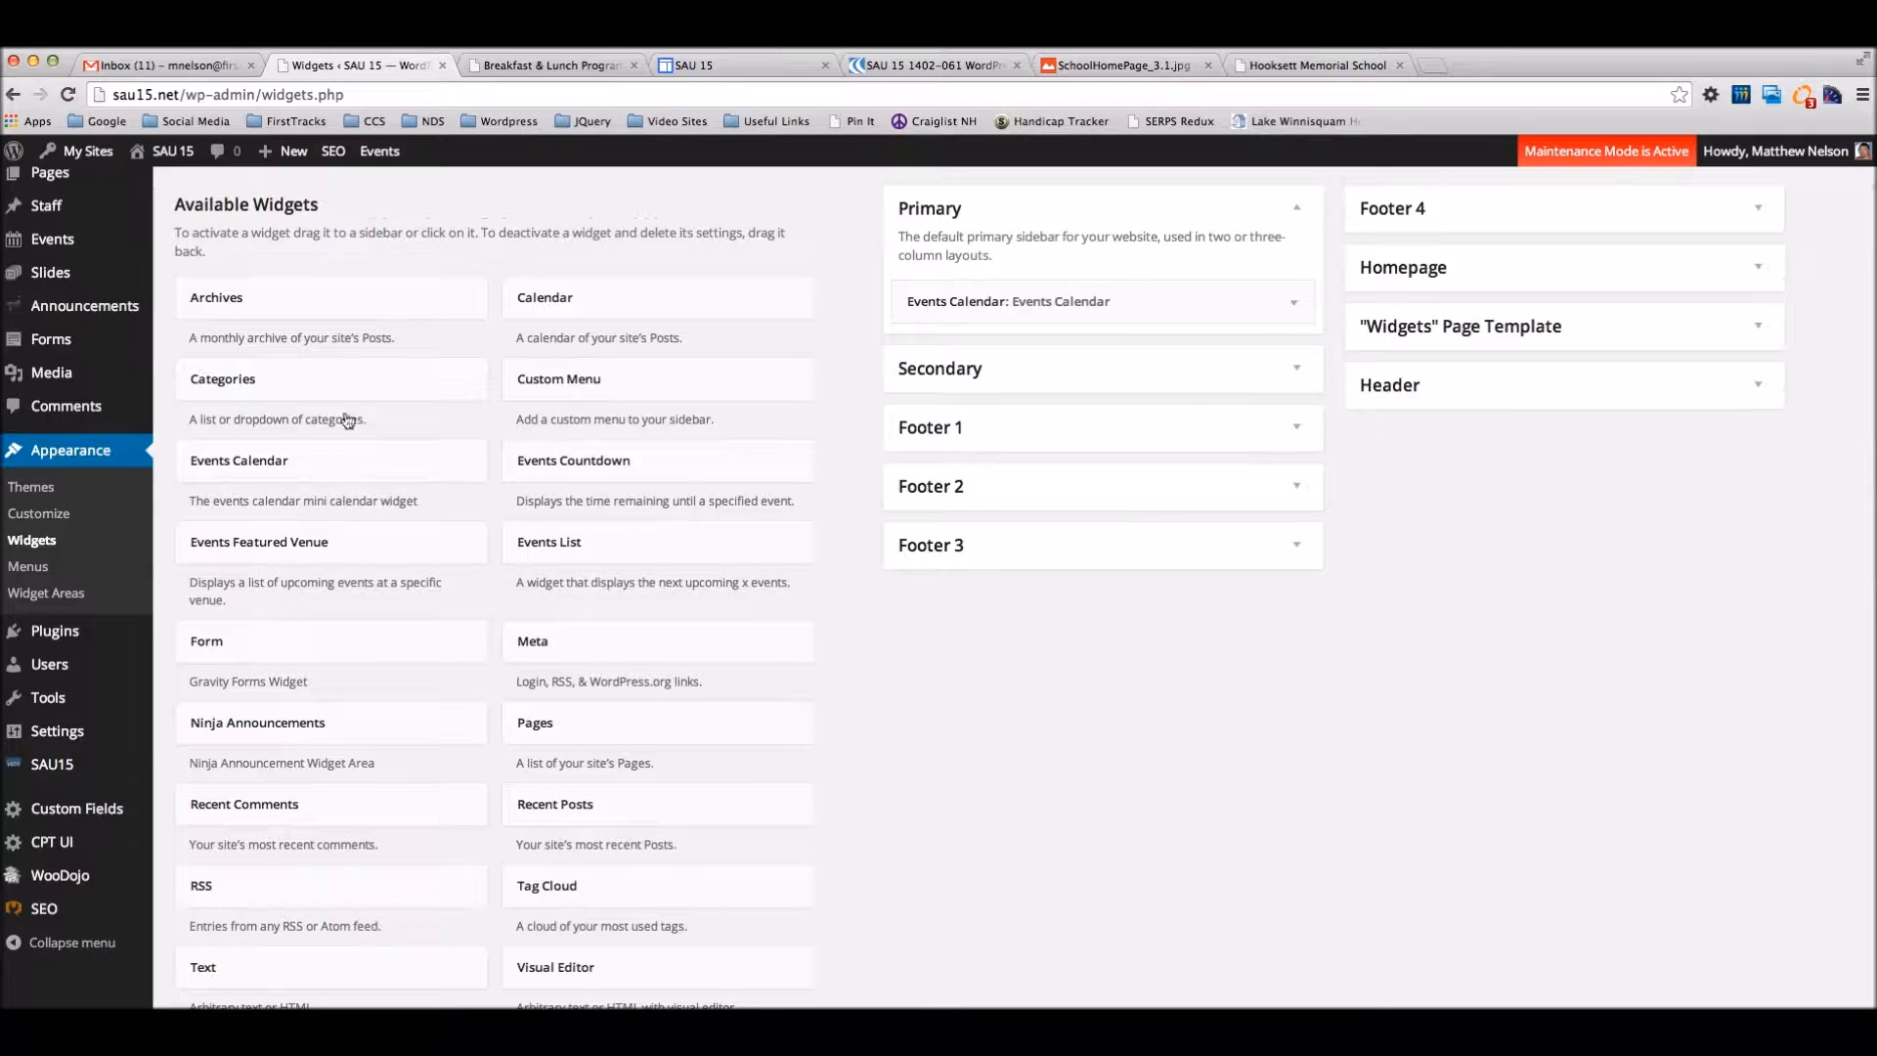
pyautogui.scroll(-3, 586, 665)
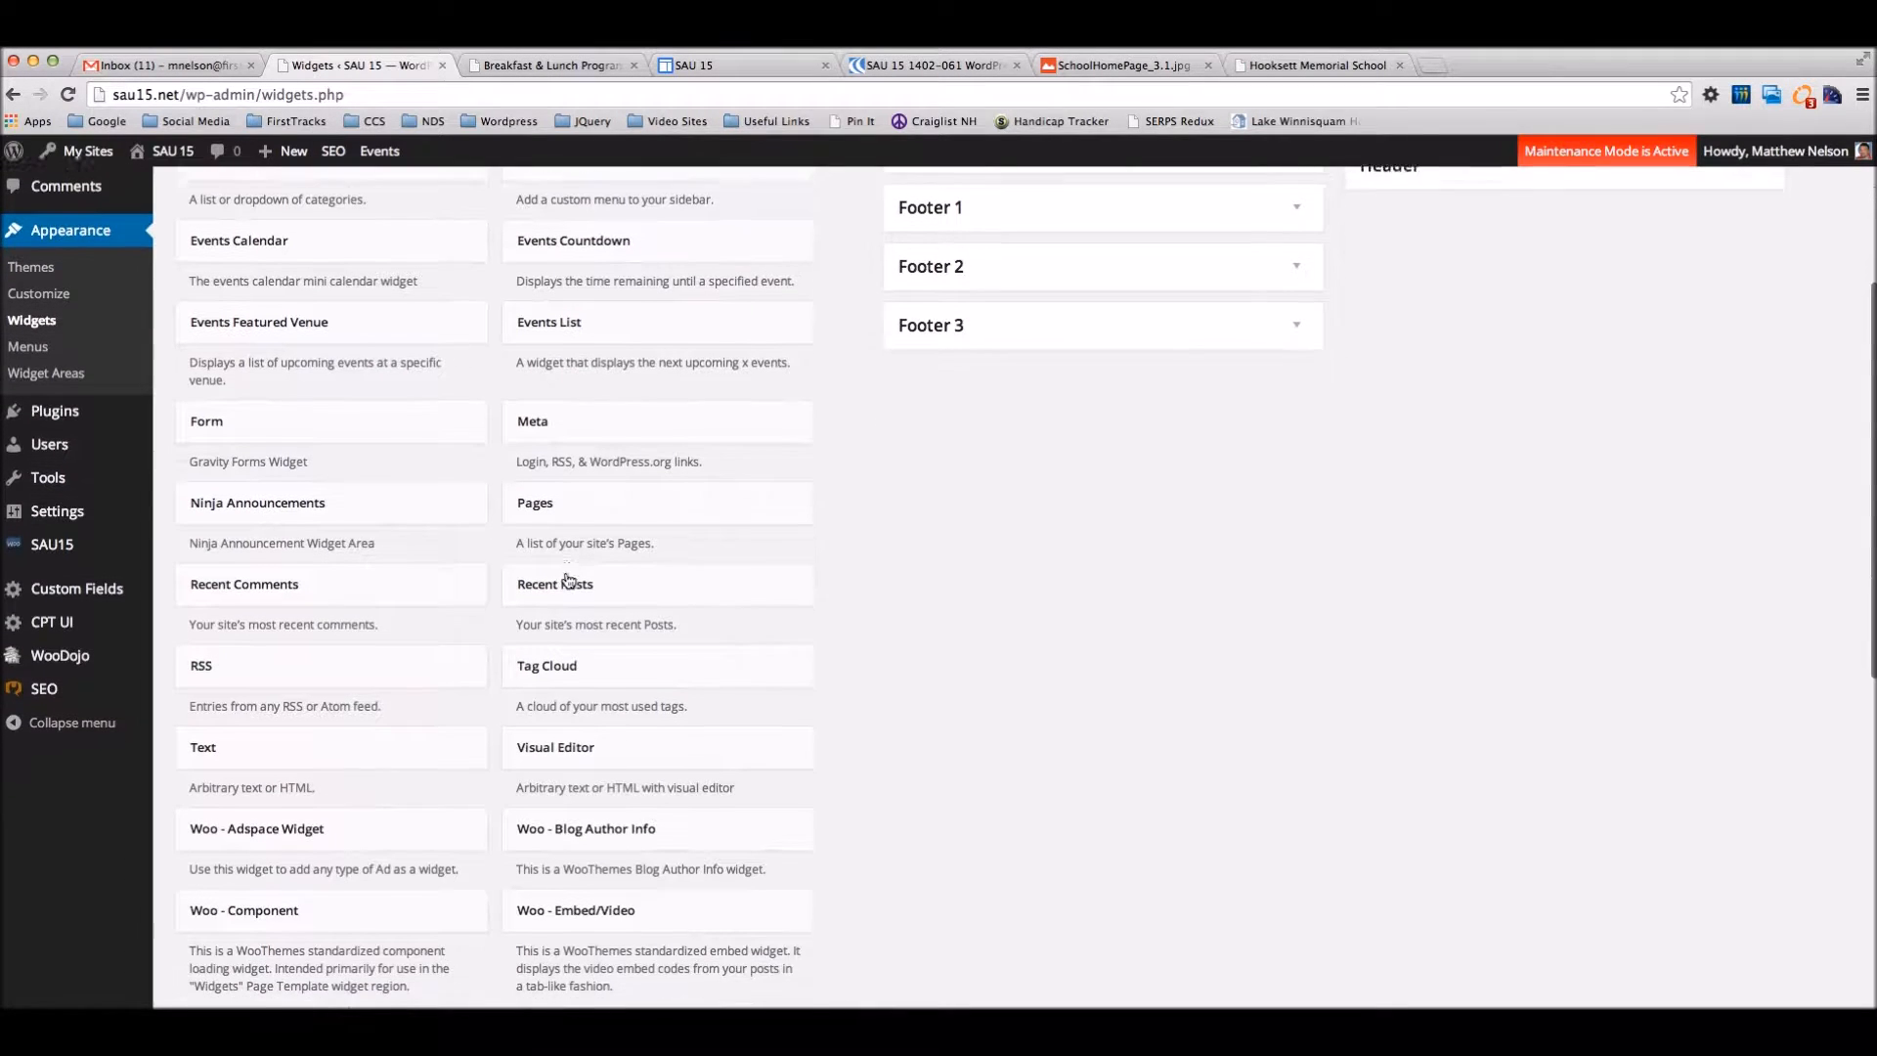
pyautogui.click(625, 748)
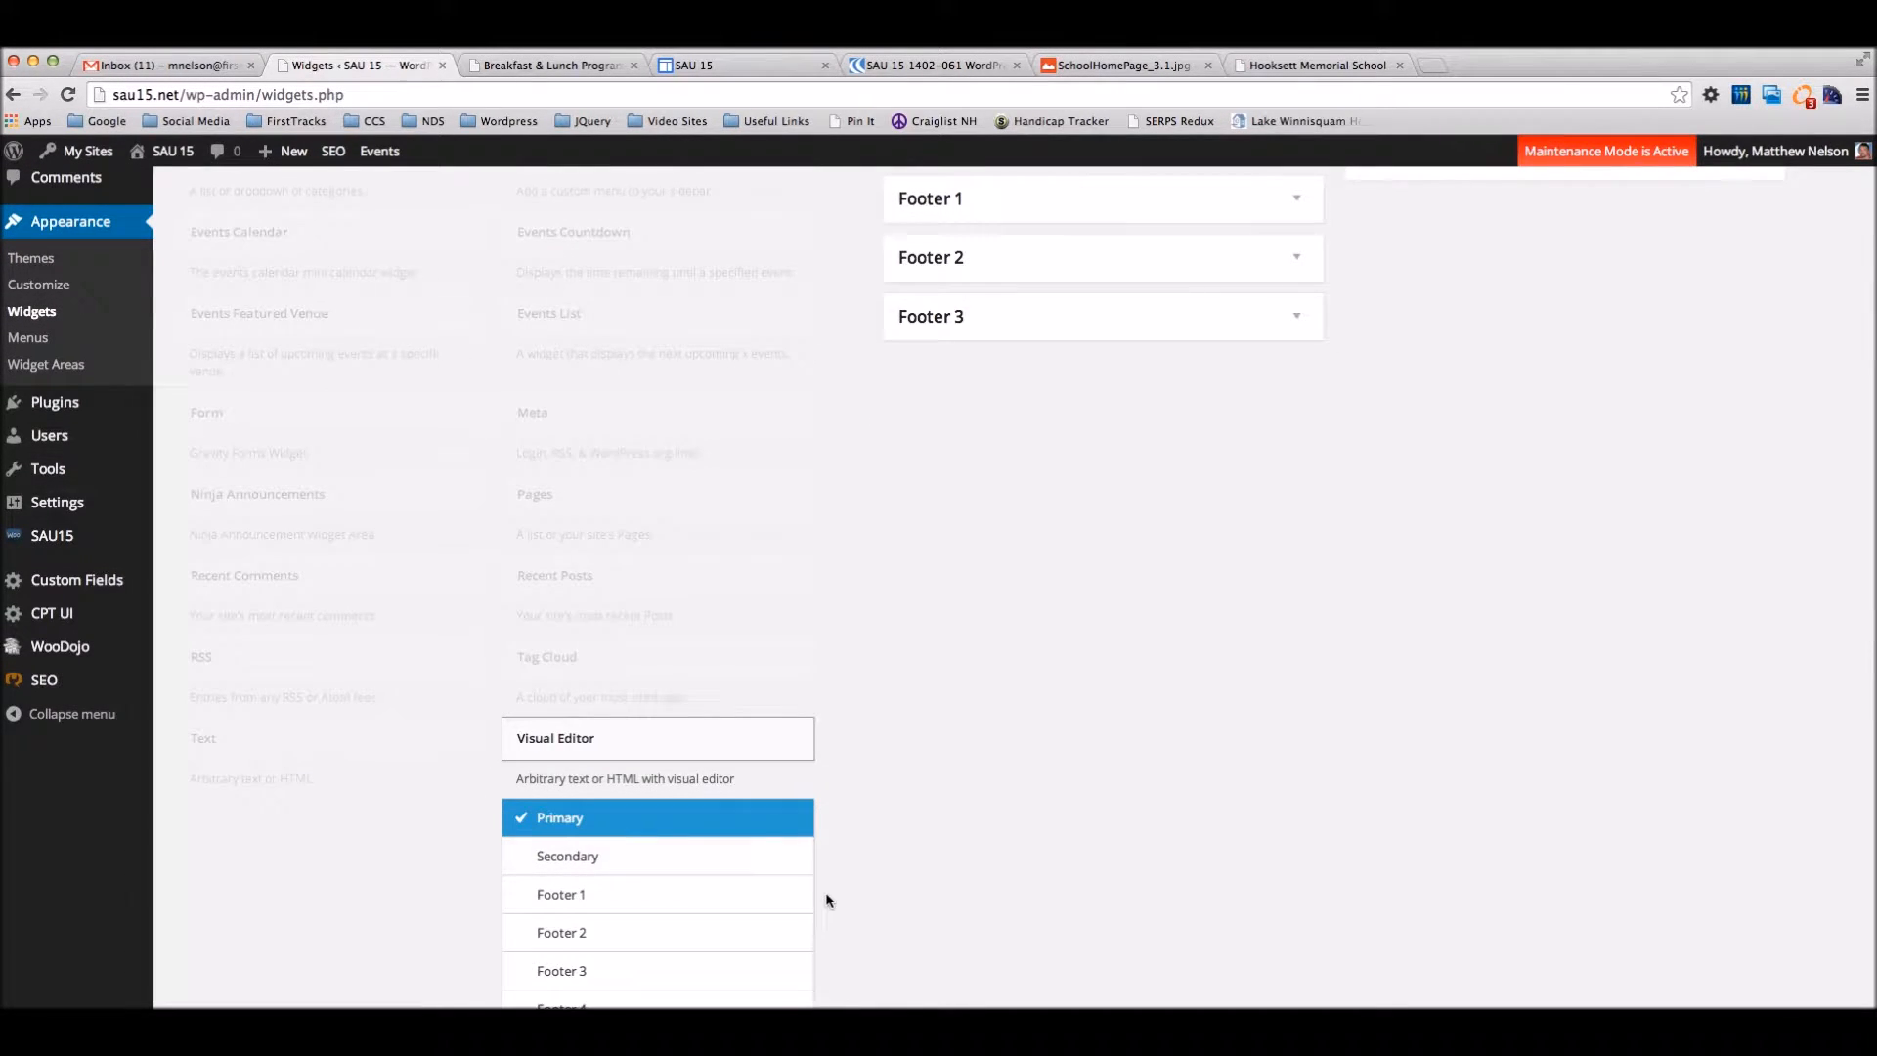
pyautogui.scroll(-2, 811, 919)
pyautogui.click(700, 975)
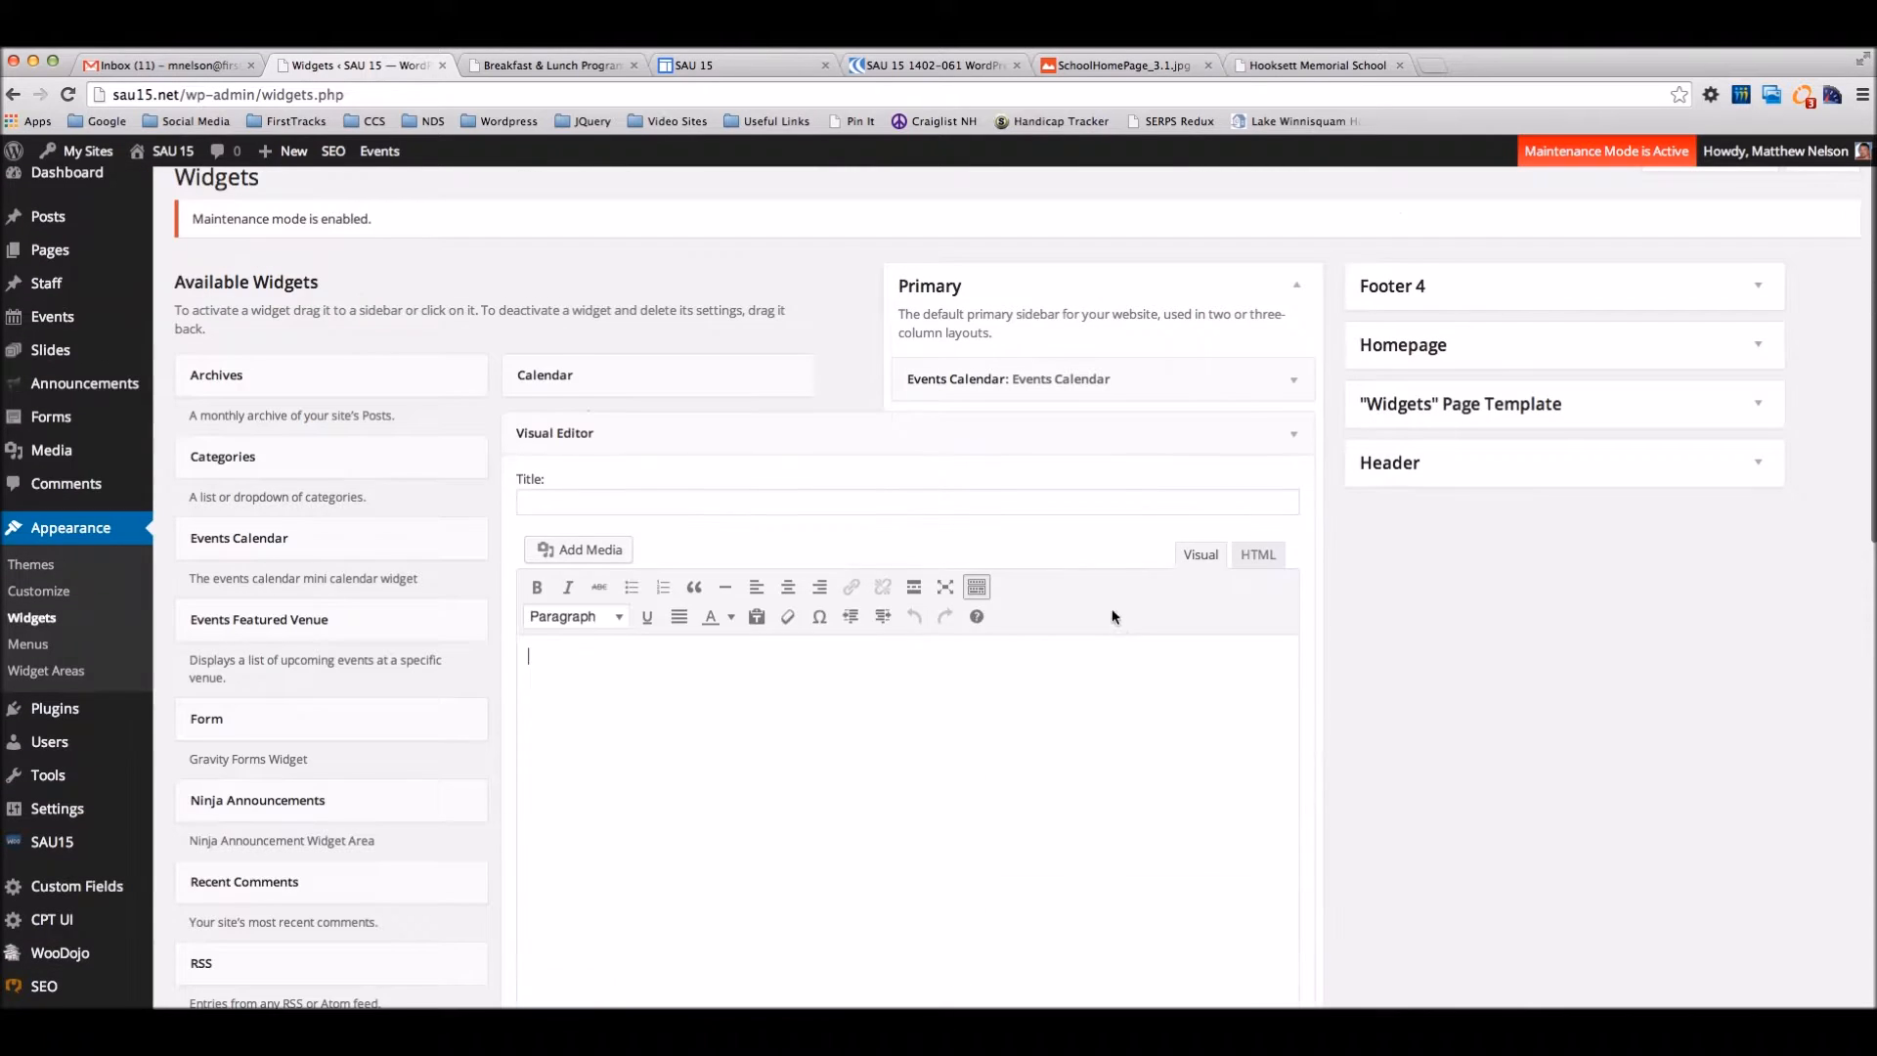
# Write "Here is some crazy content" and, on a separate line, "and a link" in the Visual Editor widget's body.
pyautogui.scroll(-2, 899, 628)
pyautogui.write('Here is ')
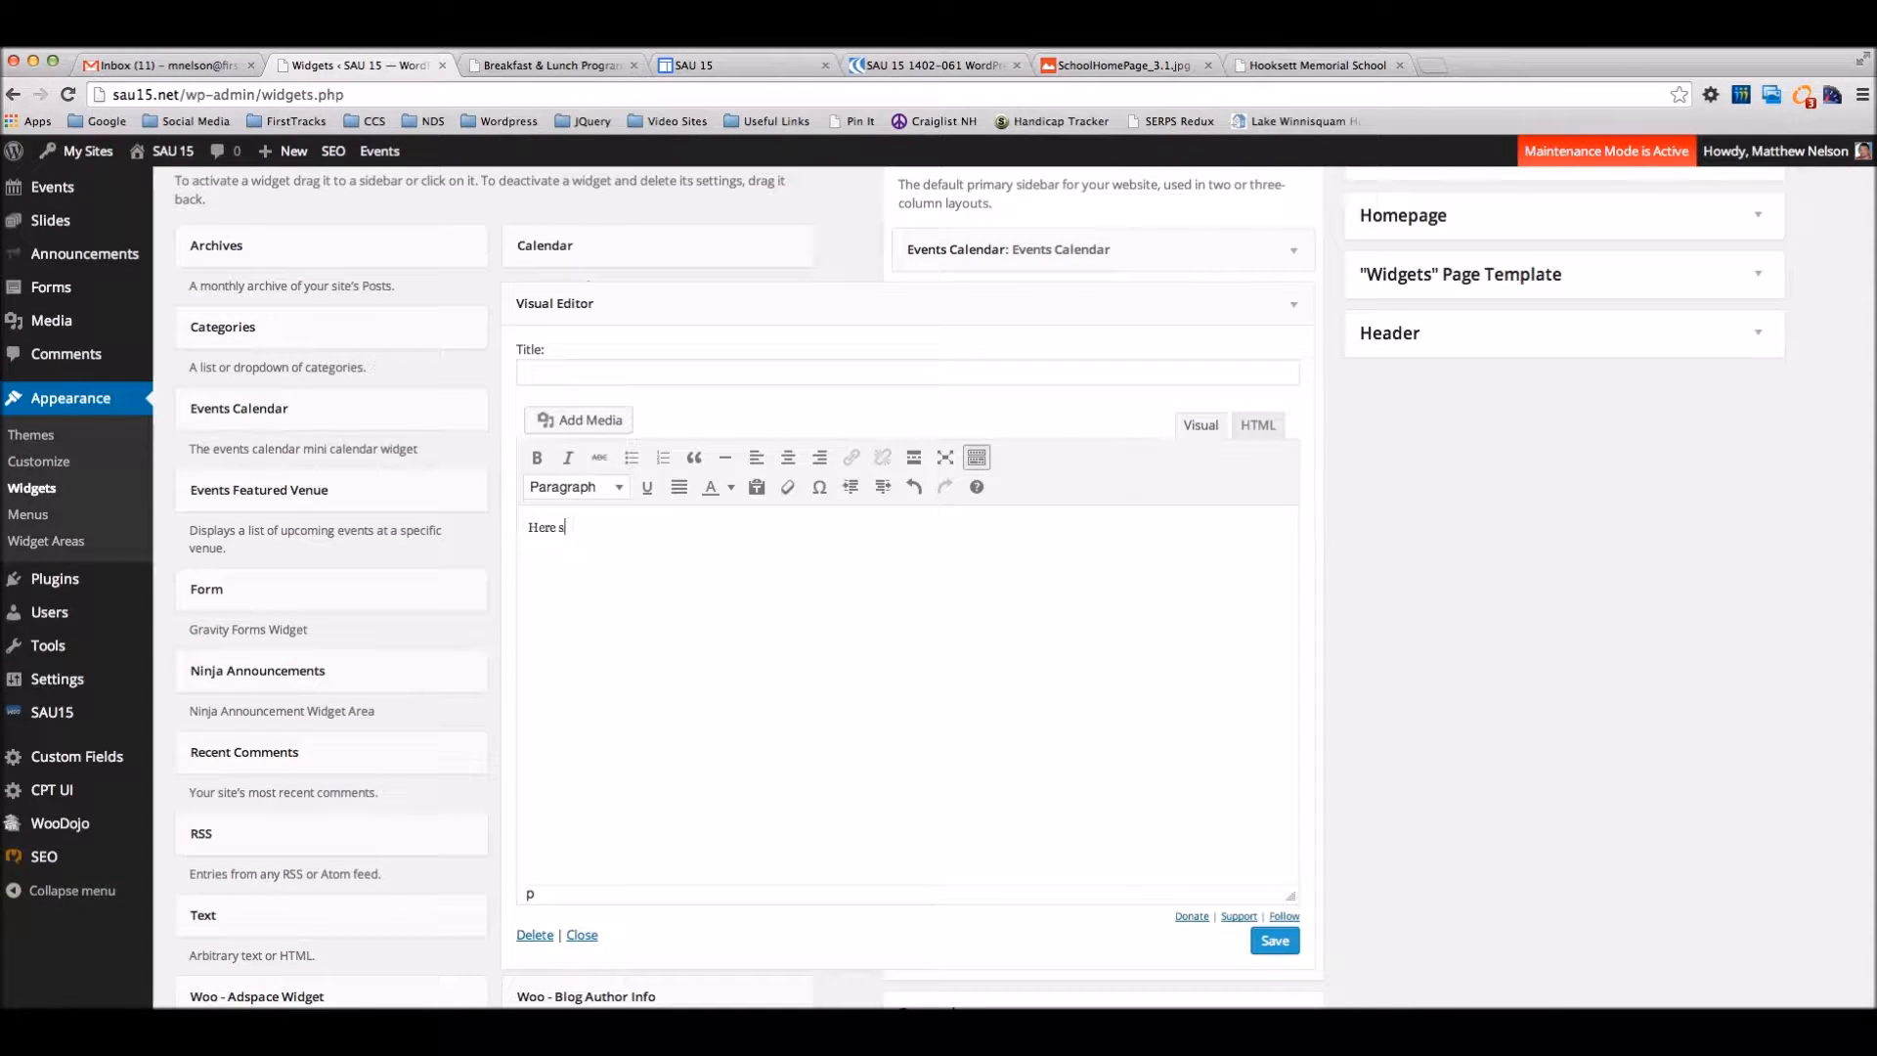
pyautogui.write('some c')
pyautogui.write('razy content ')
pyautogui.write('and a link')
# Link the text "and a link" to the existing Football Game event, found by searching for "Foot".
pyautogui.moveTo(590, 559); pyautogui.dragTo(526, 559)
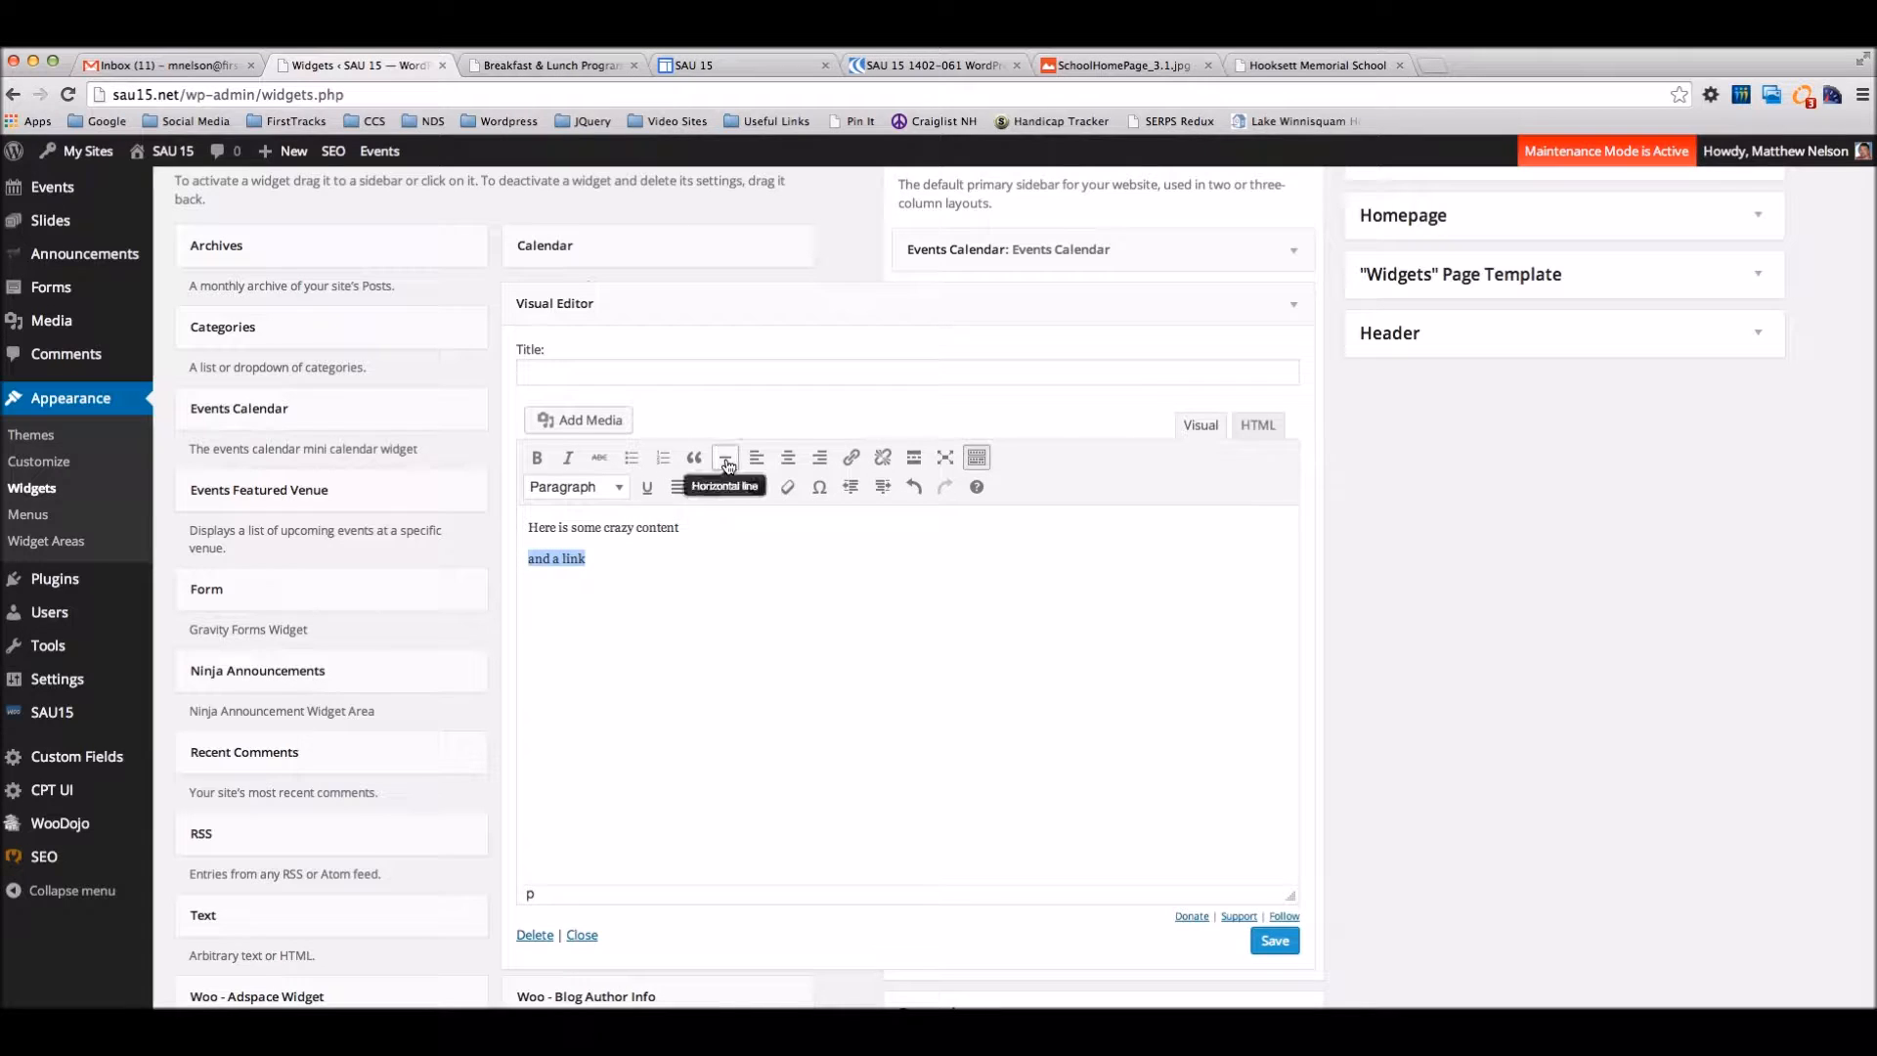
pyautogui.click(851, 458)
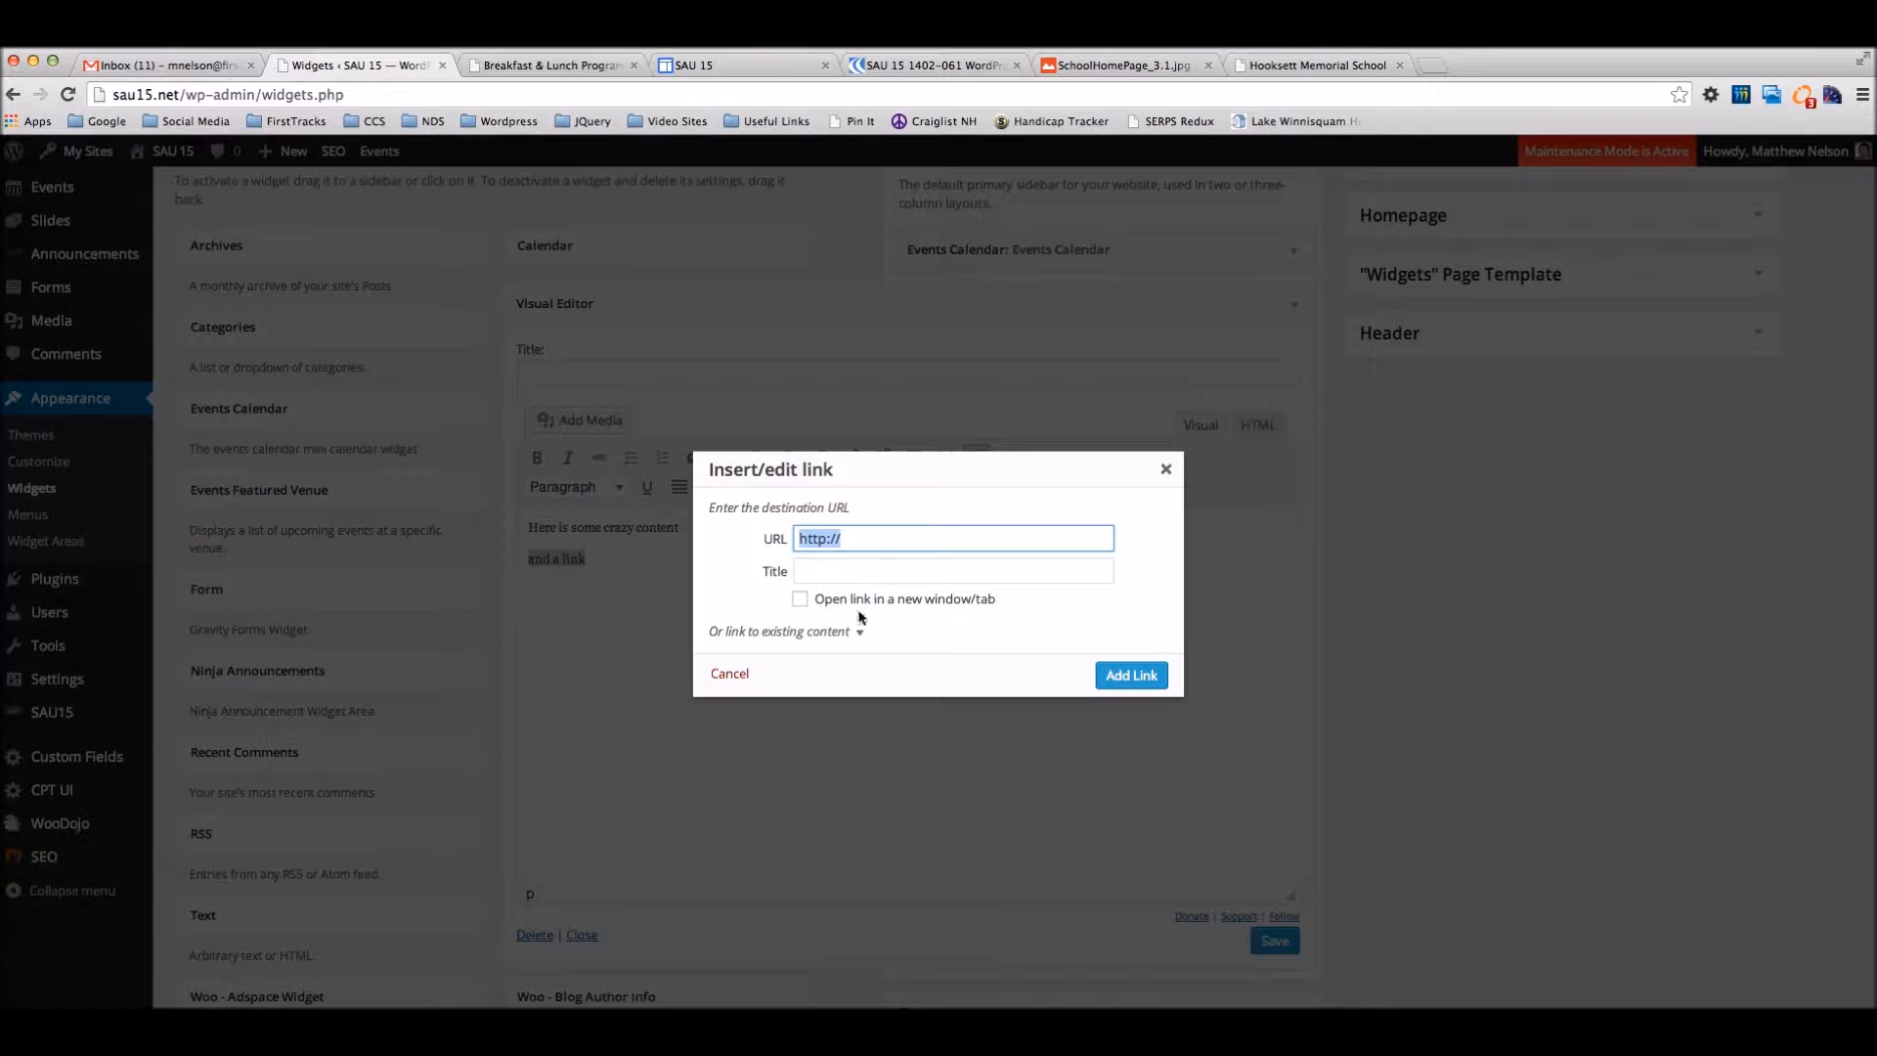
pyautogui.click(802, 639)
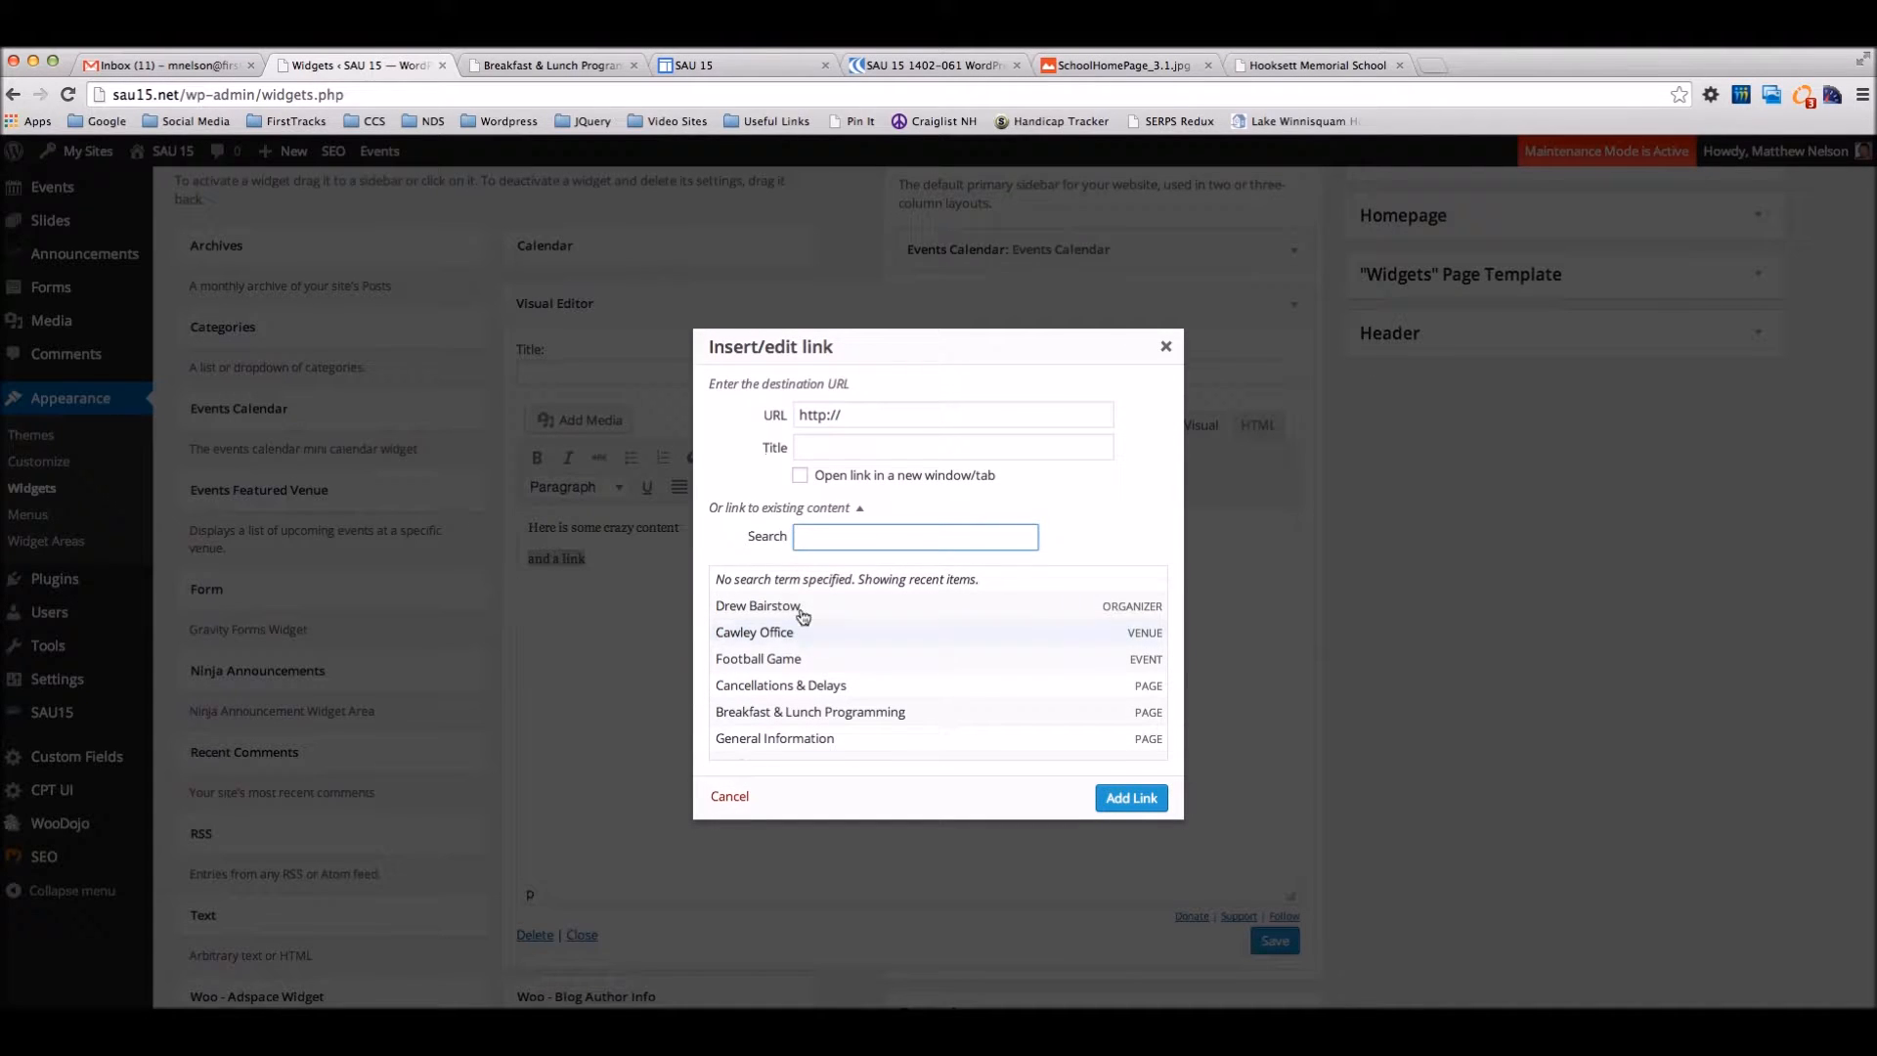
pyautogui.click(805, 518)
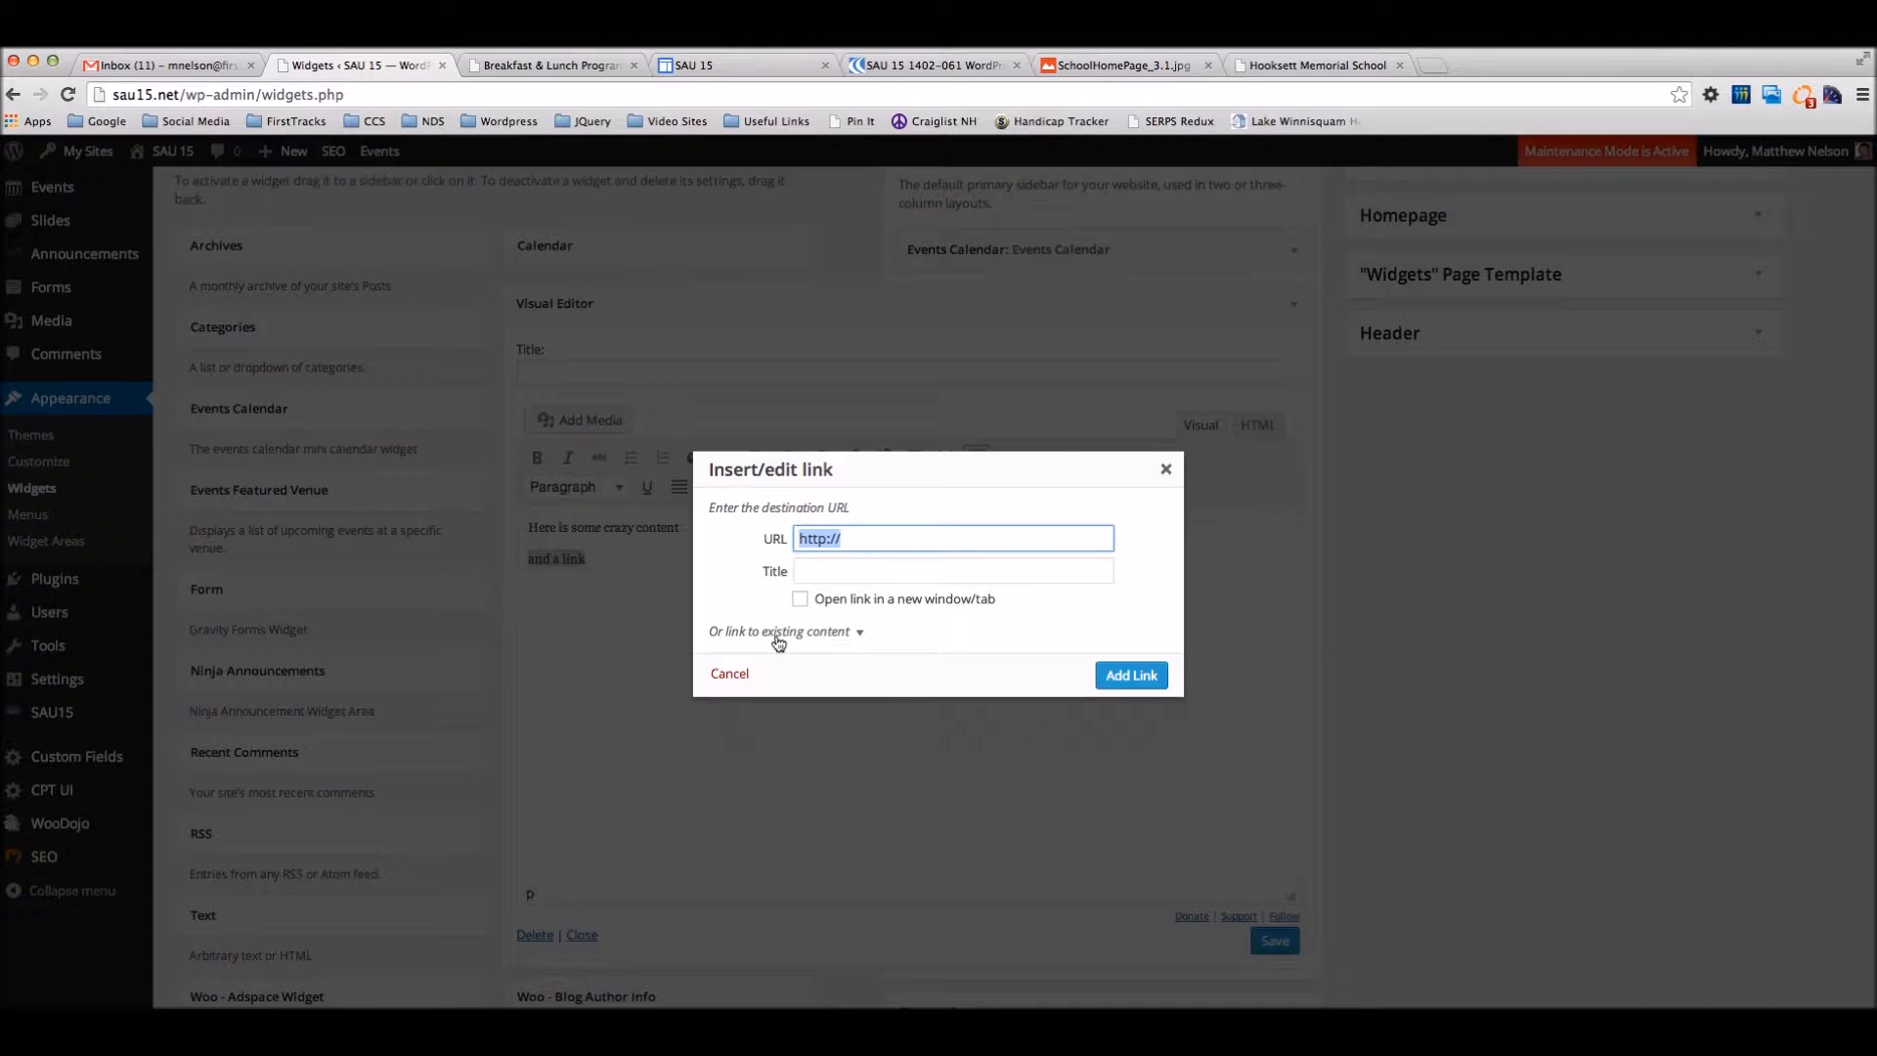
pyautogui.click(782, 628)
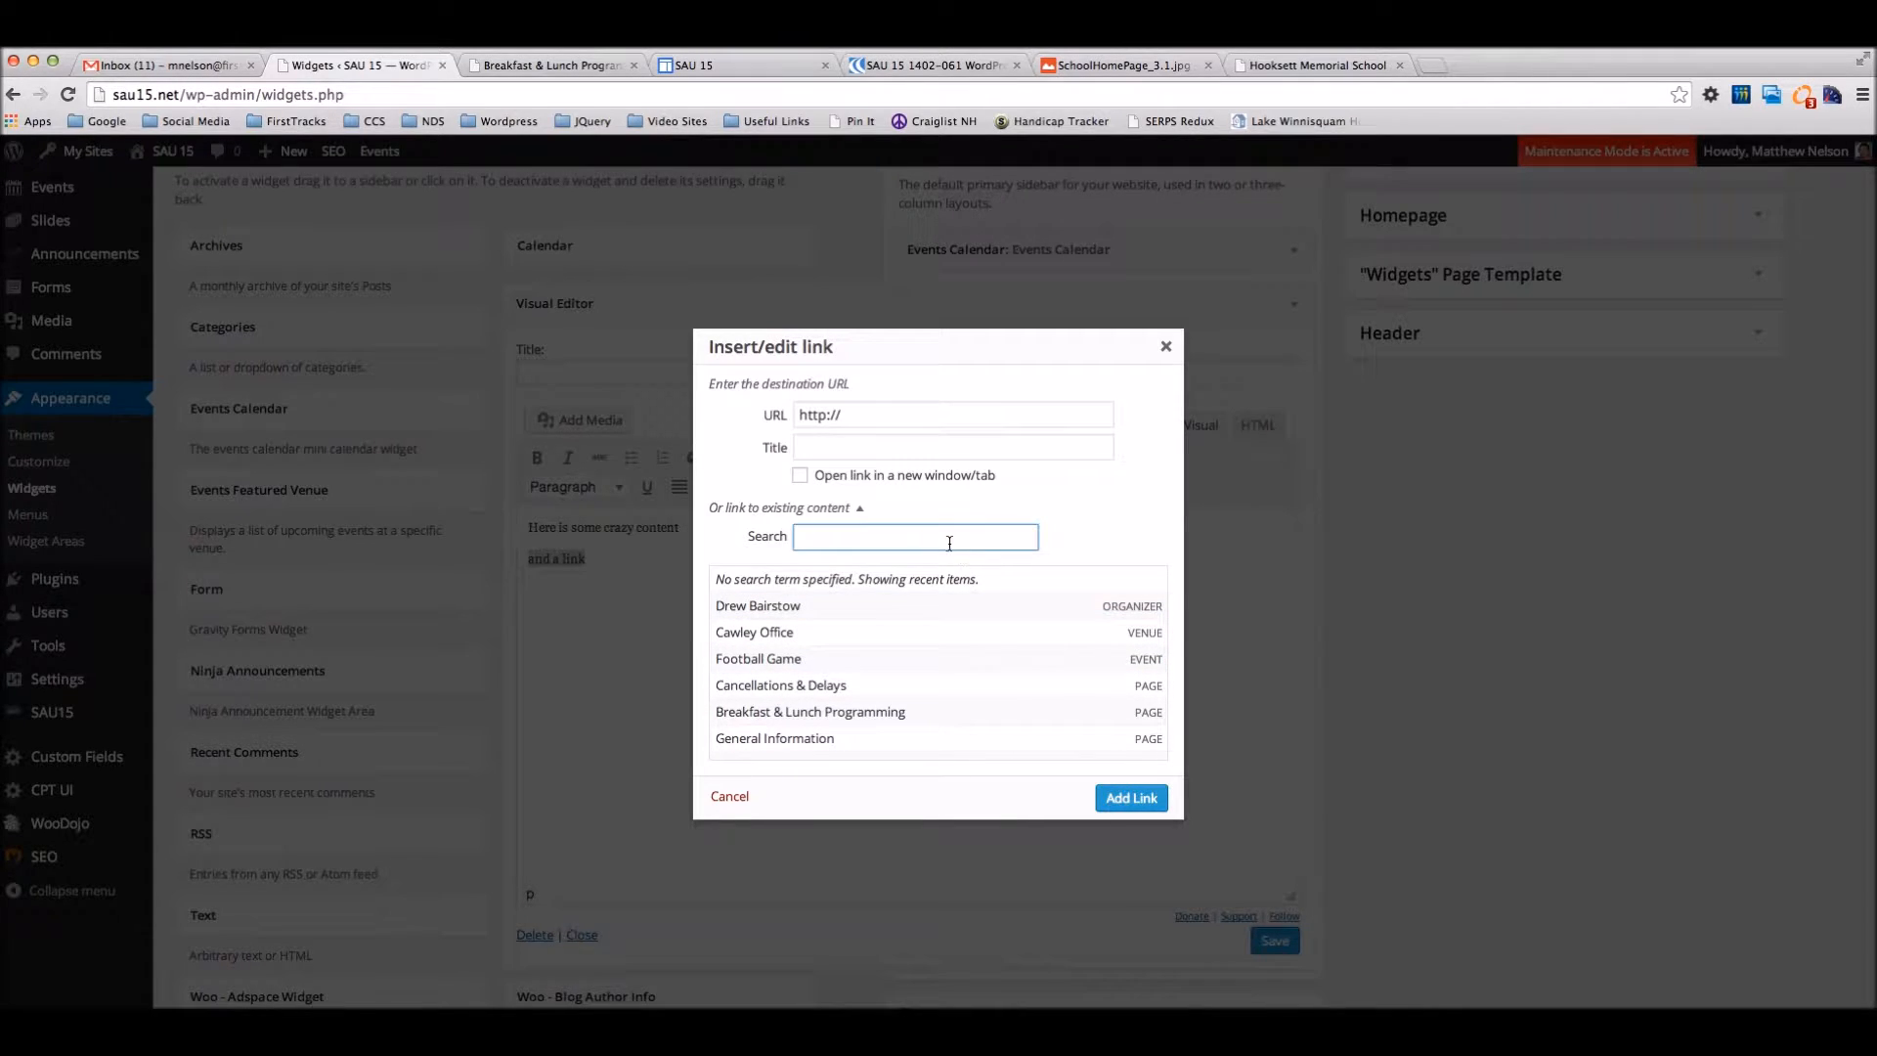
pyautogui.write('Foot')
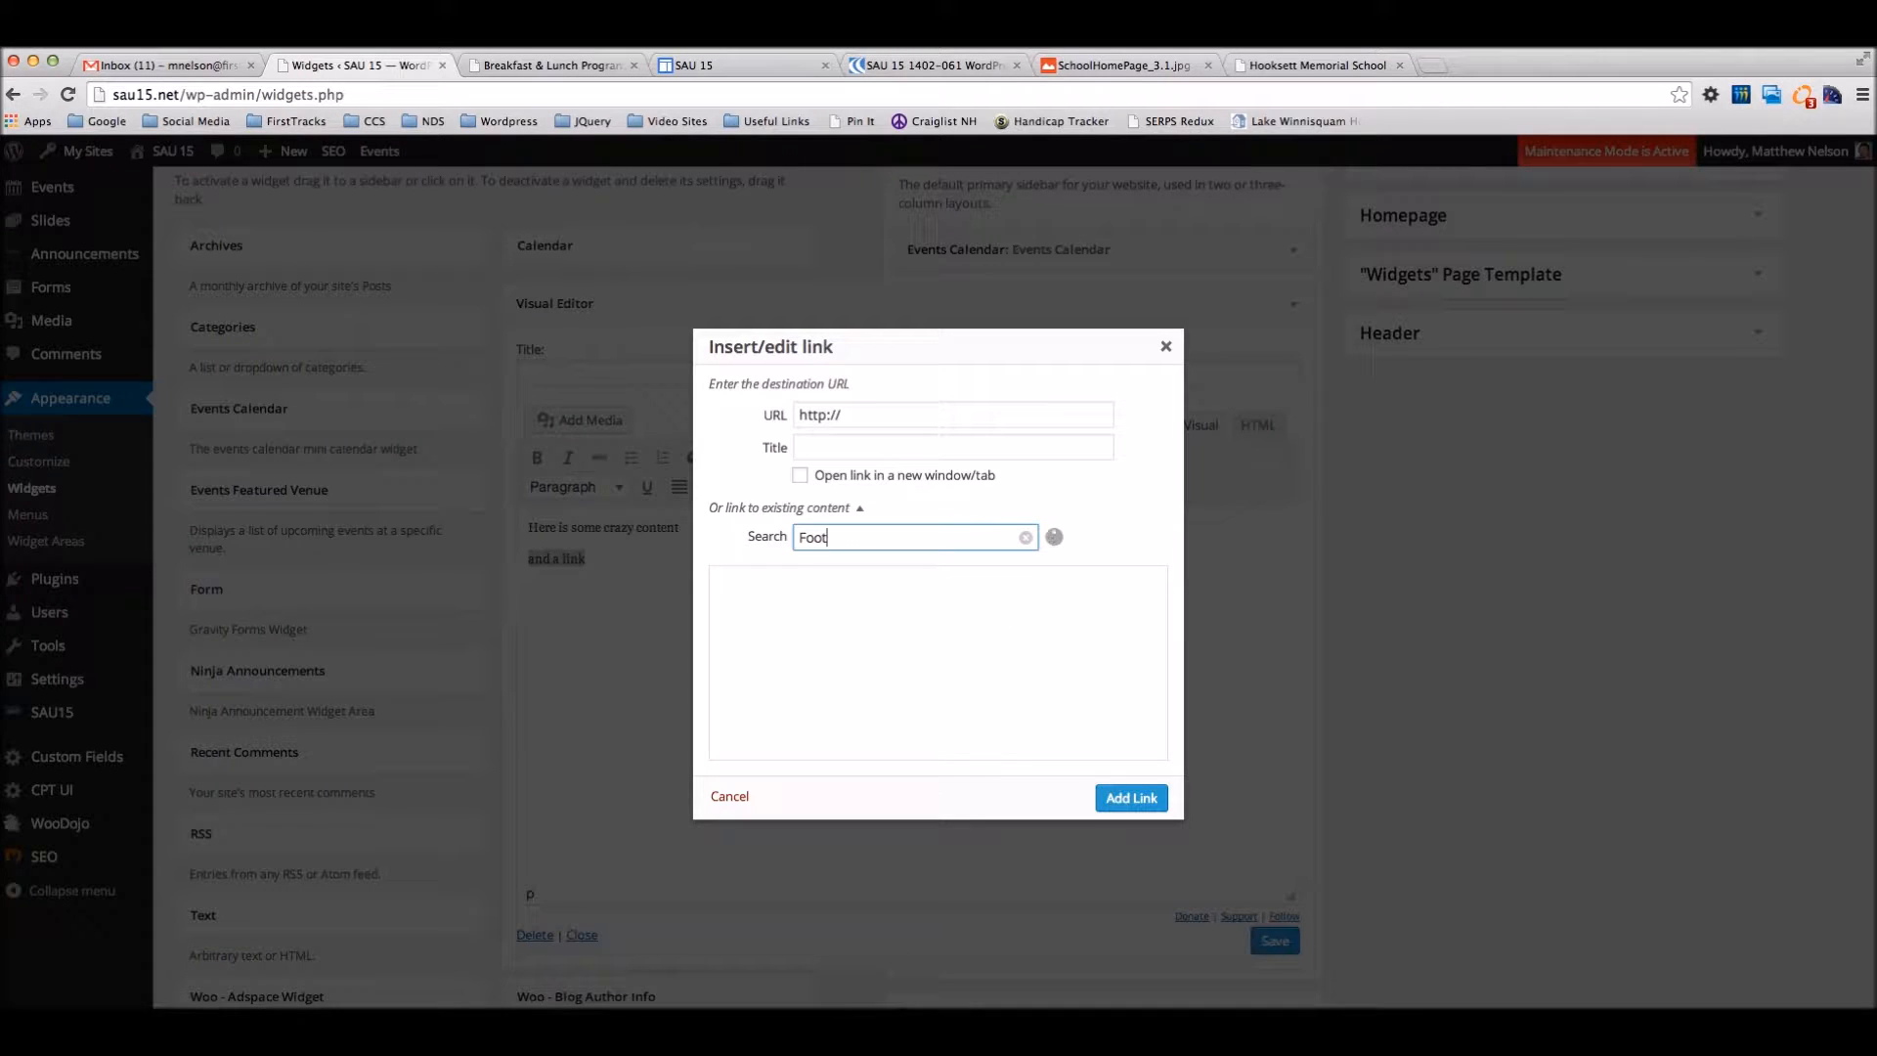
pyautogui.click(873, 581)
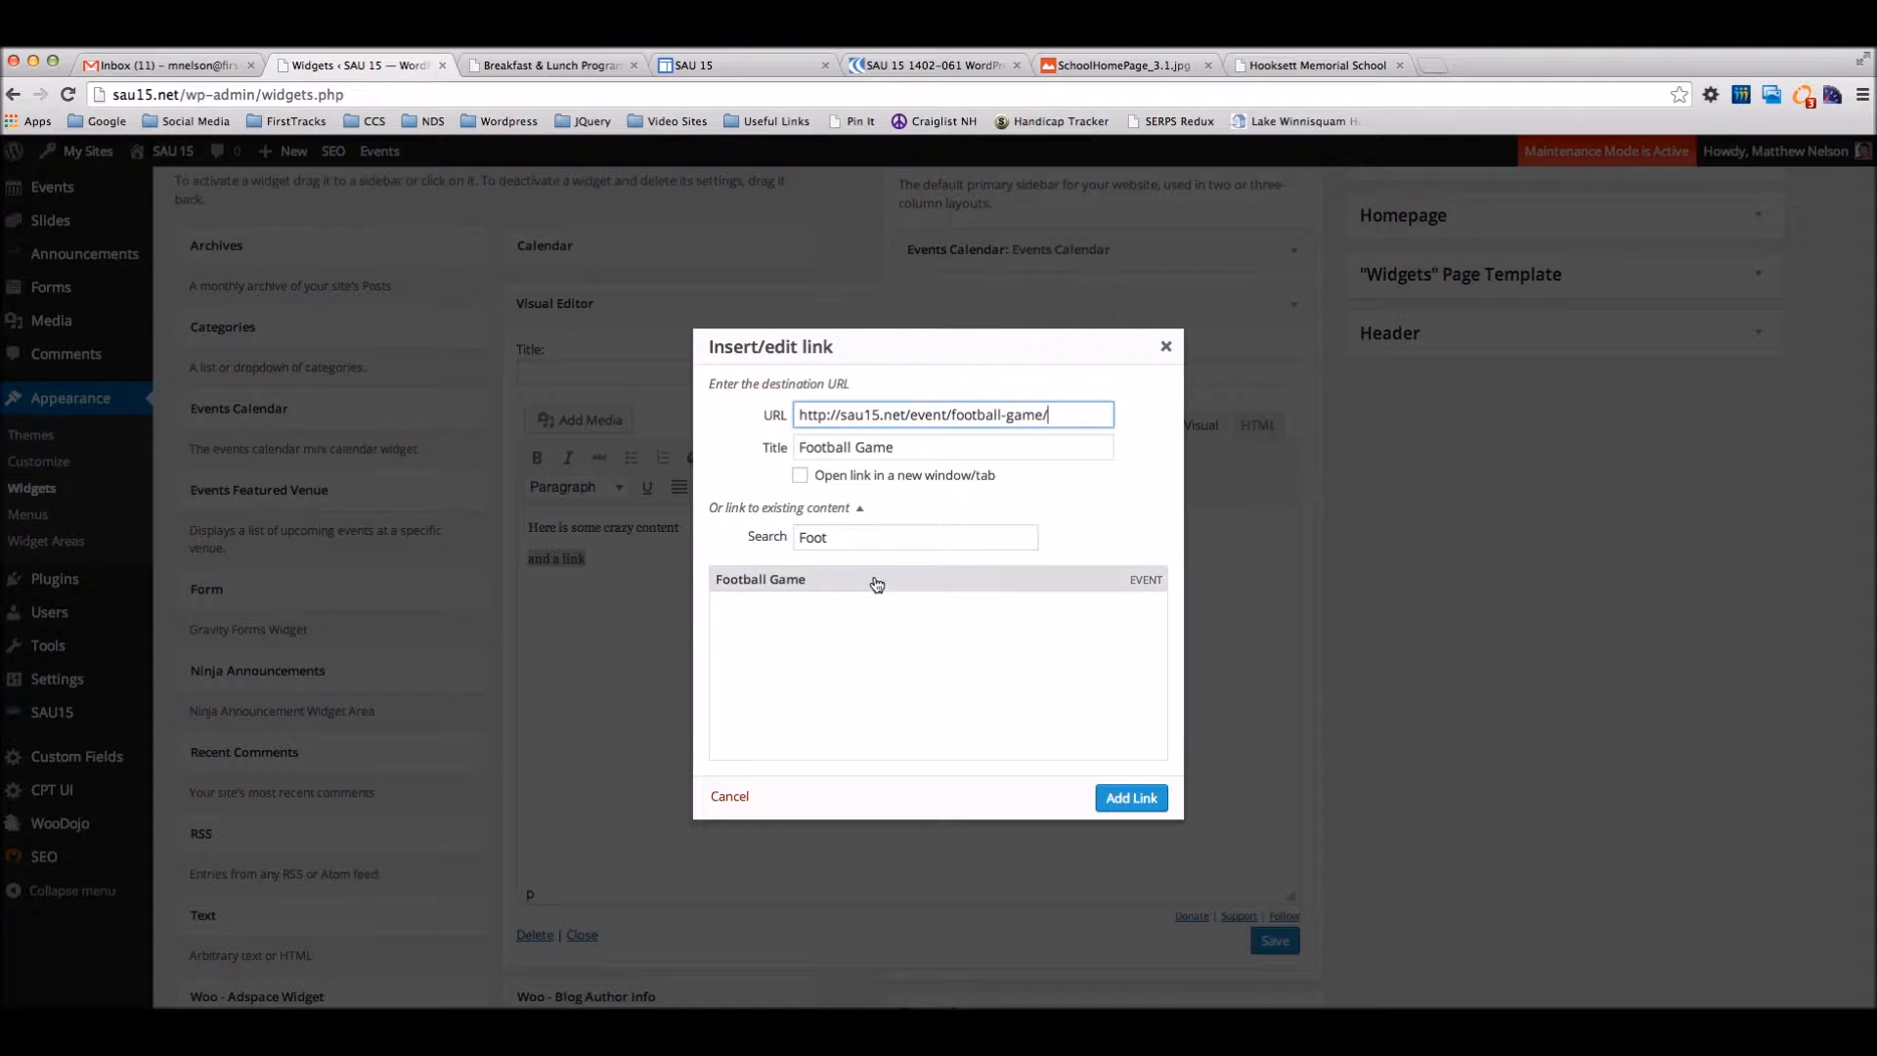
pyautogui.click(1124, 799)
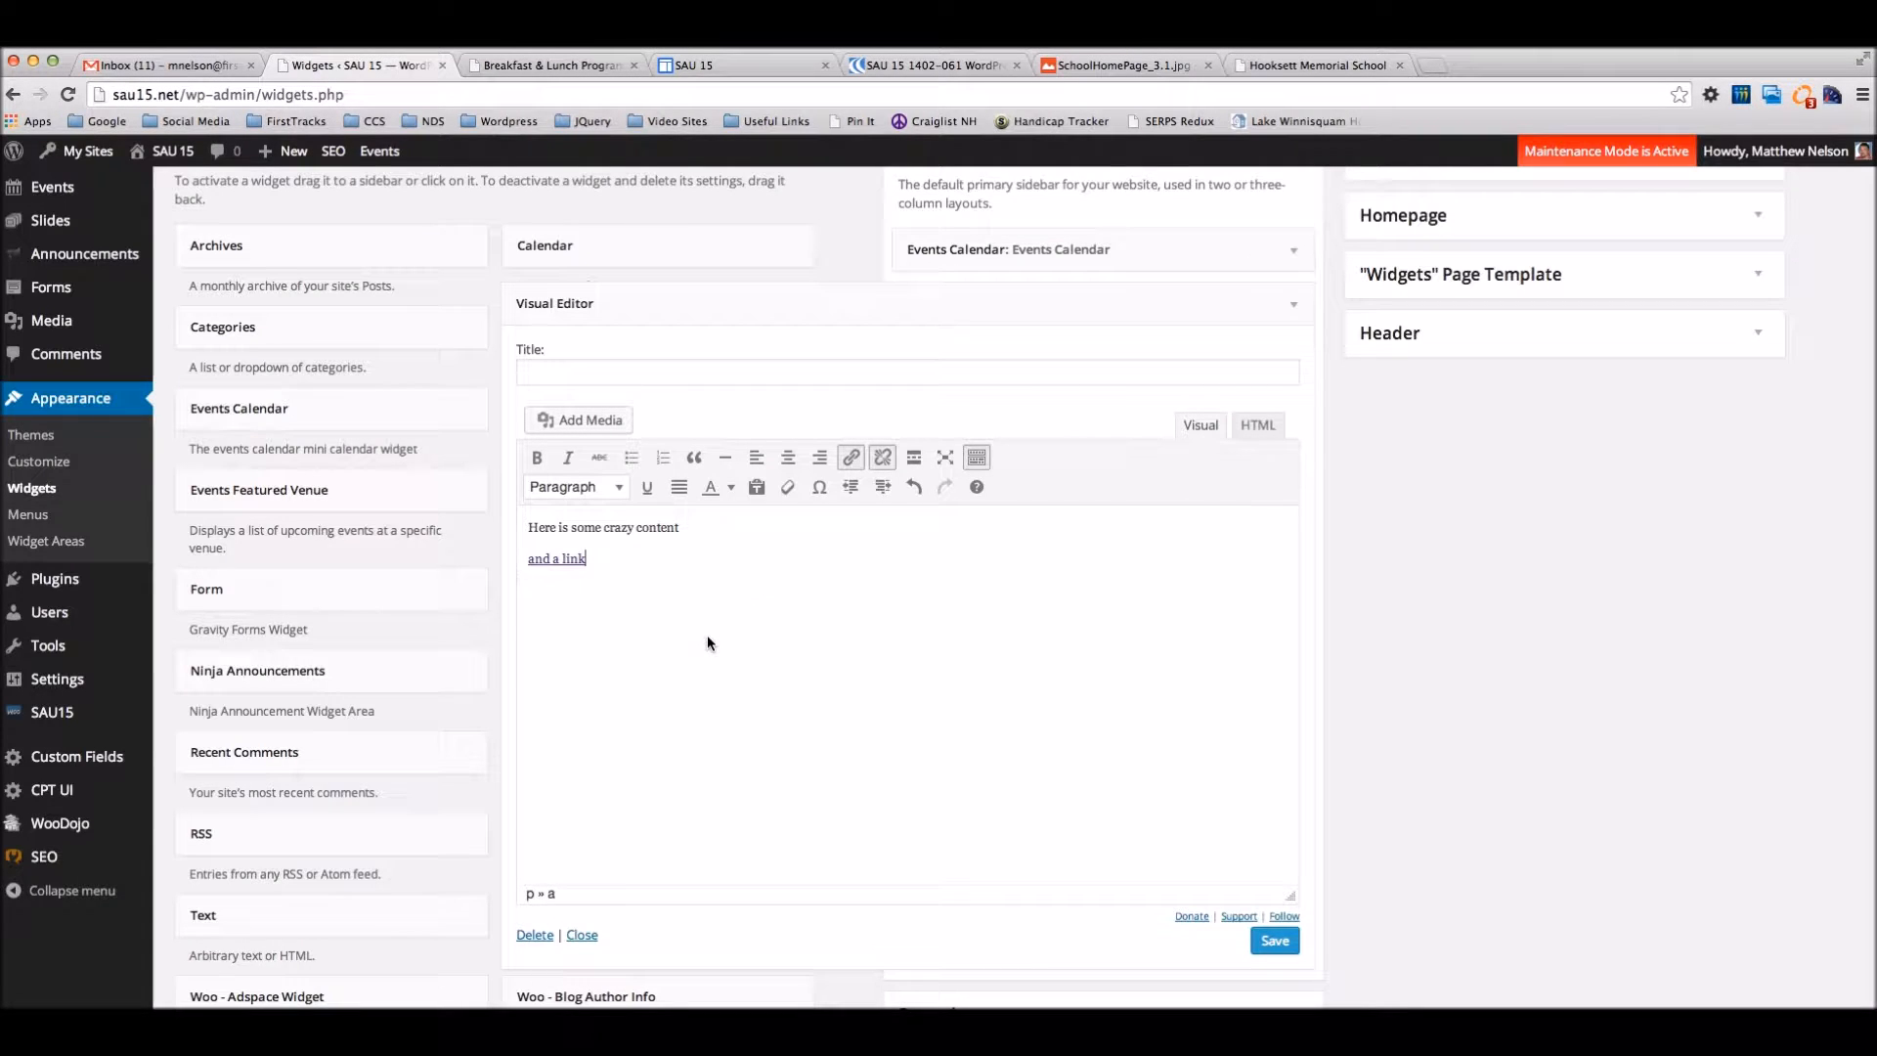
# Insert the Sample Homepage Image from the media library before "Here is some crazy content", left-aligned, thumbnail size 150 × 150, with no link.
pyautogui.click(530, 528)
pyautogui.click(618, 415)
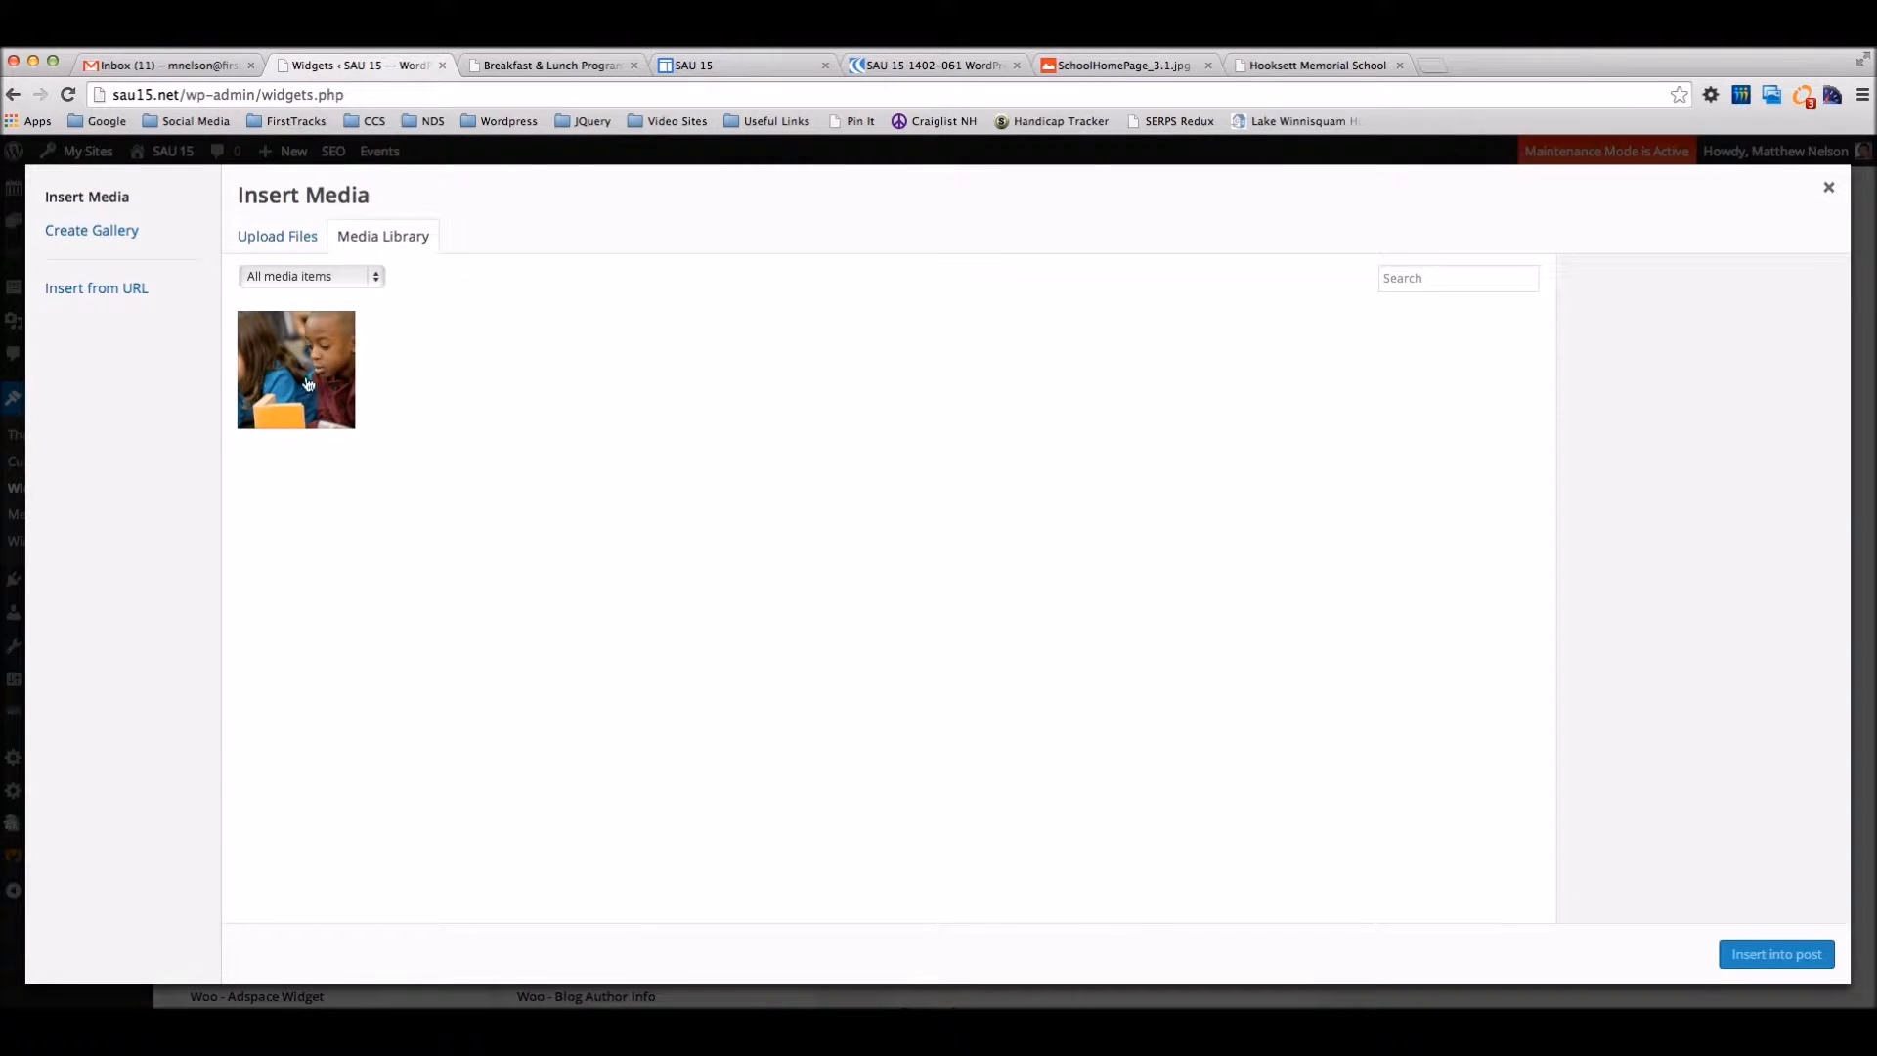
pyautogui.click(311, 386)
pyautogui.click(1722, 849)
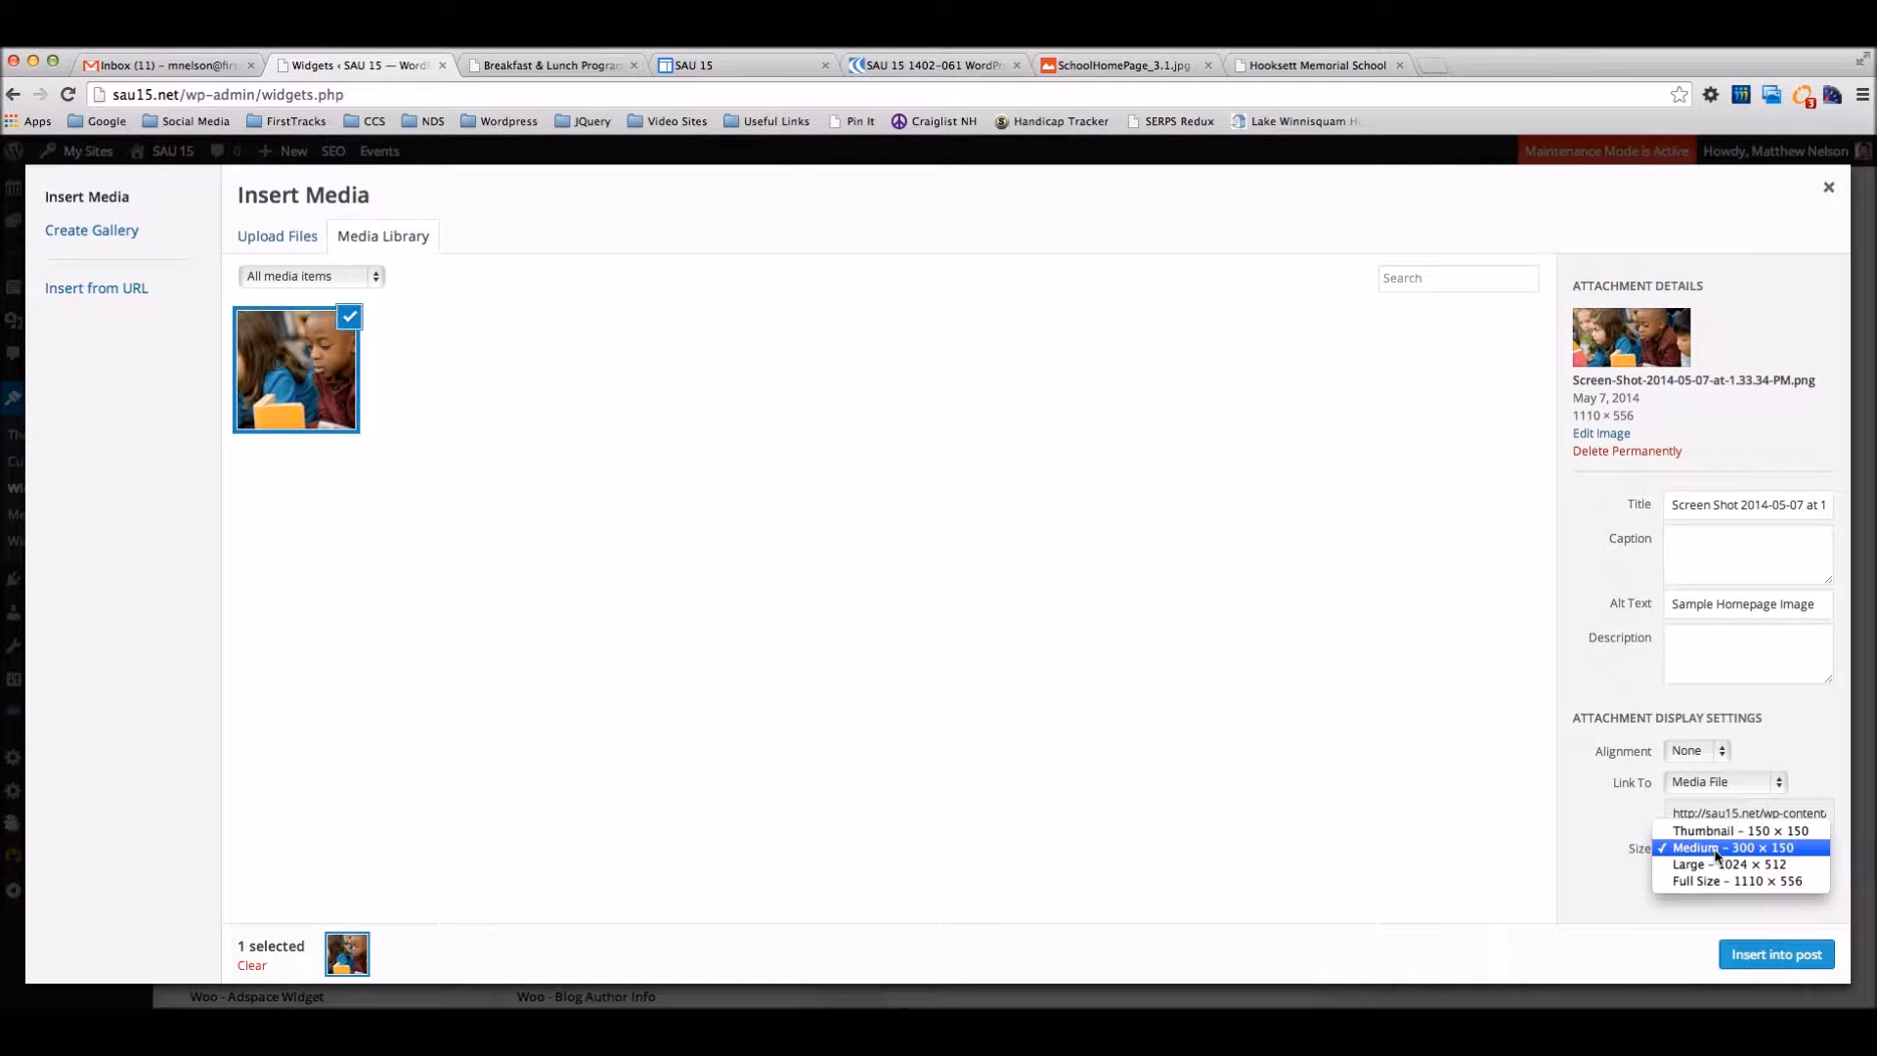
pyautogui.click(1720, 830)
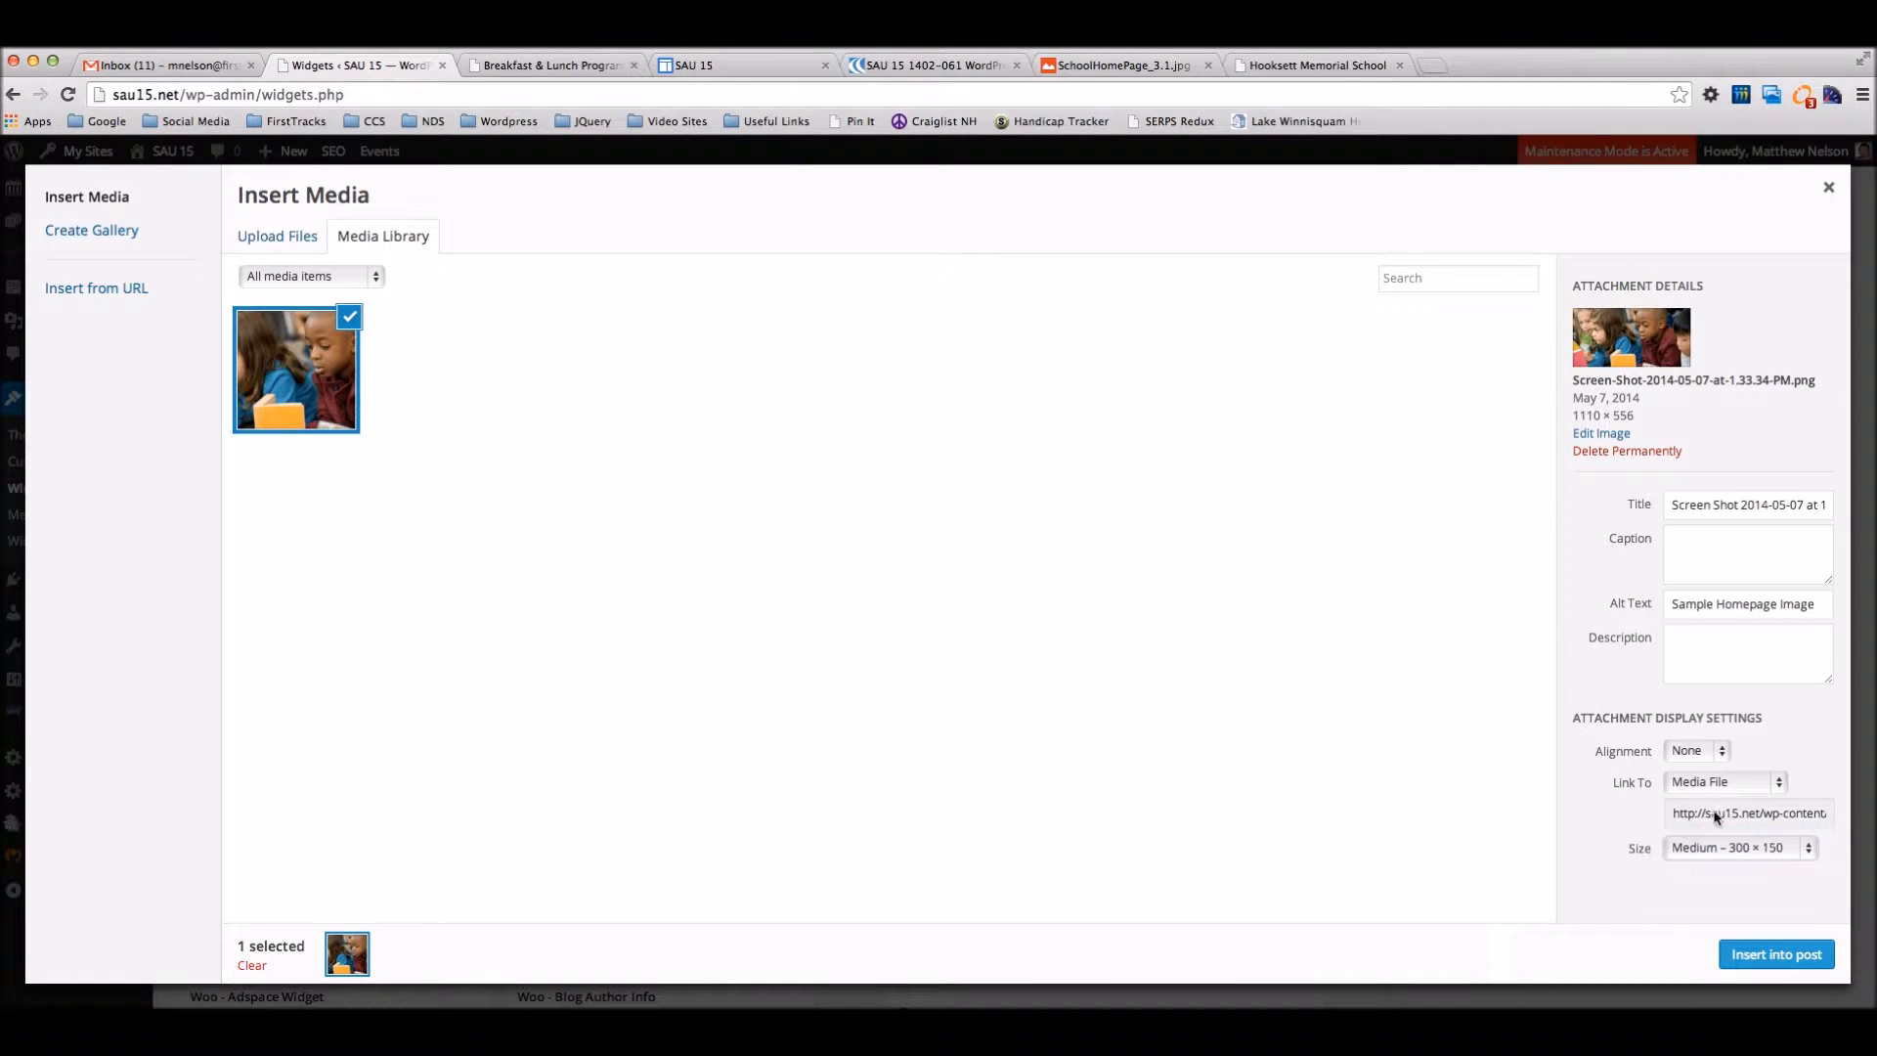
pyautogui.click(1703, 783)
pyautogui.click(1689, 832)
pyautogui.click(1697, 752)
pyautogui.click(1683, 701)
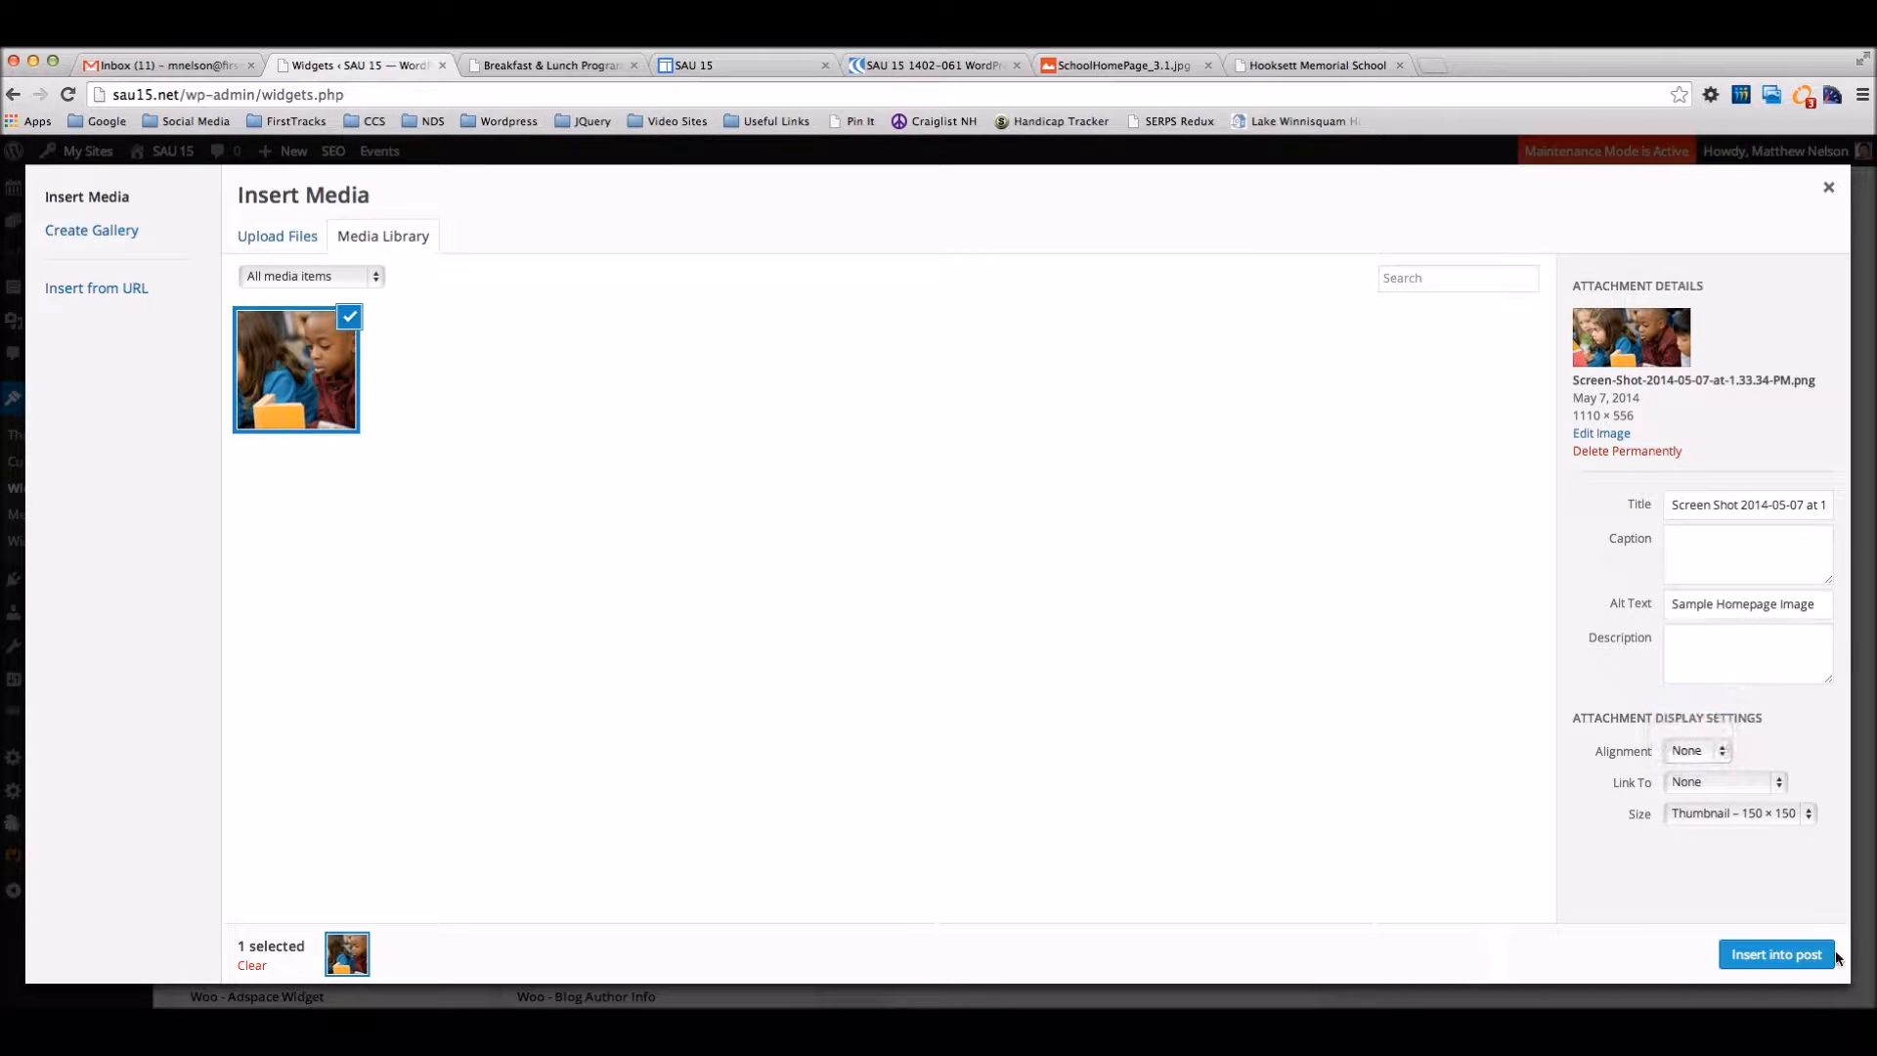
pyautogui.click(1757, 965)
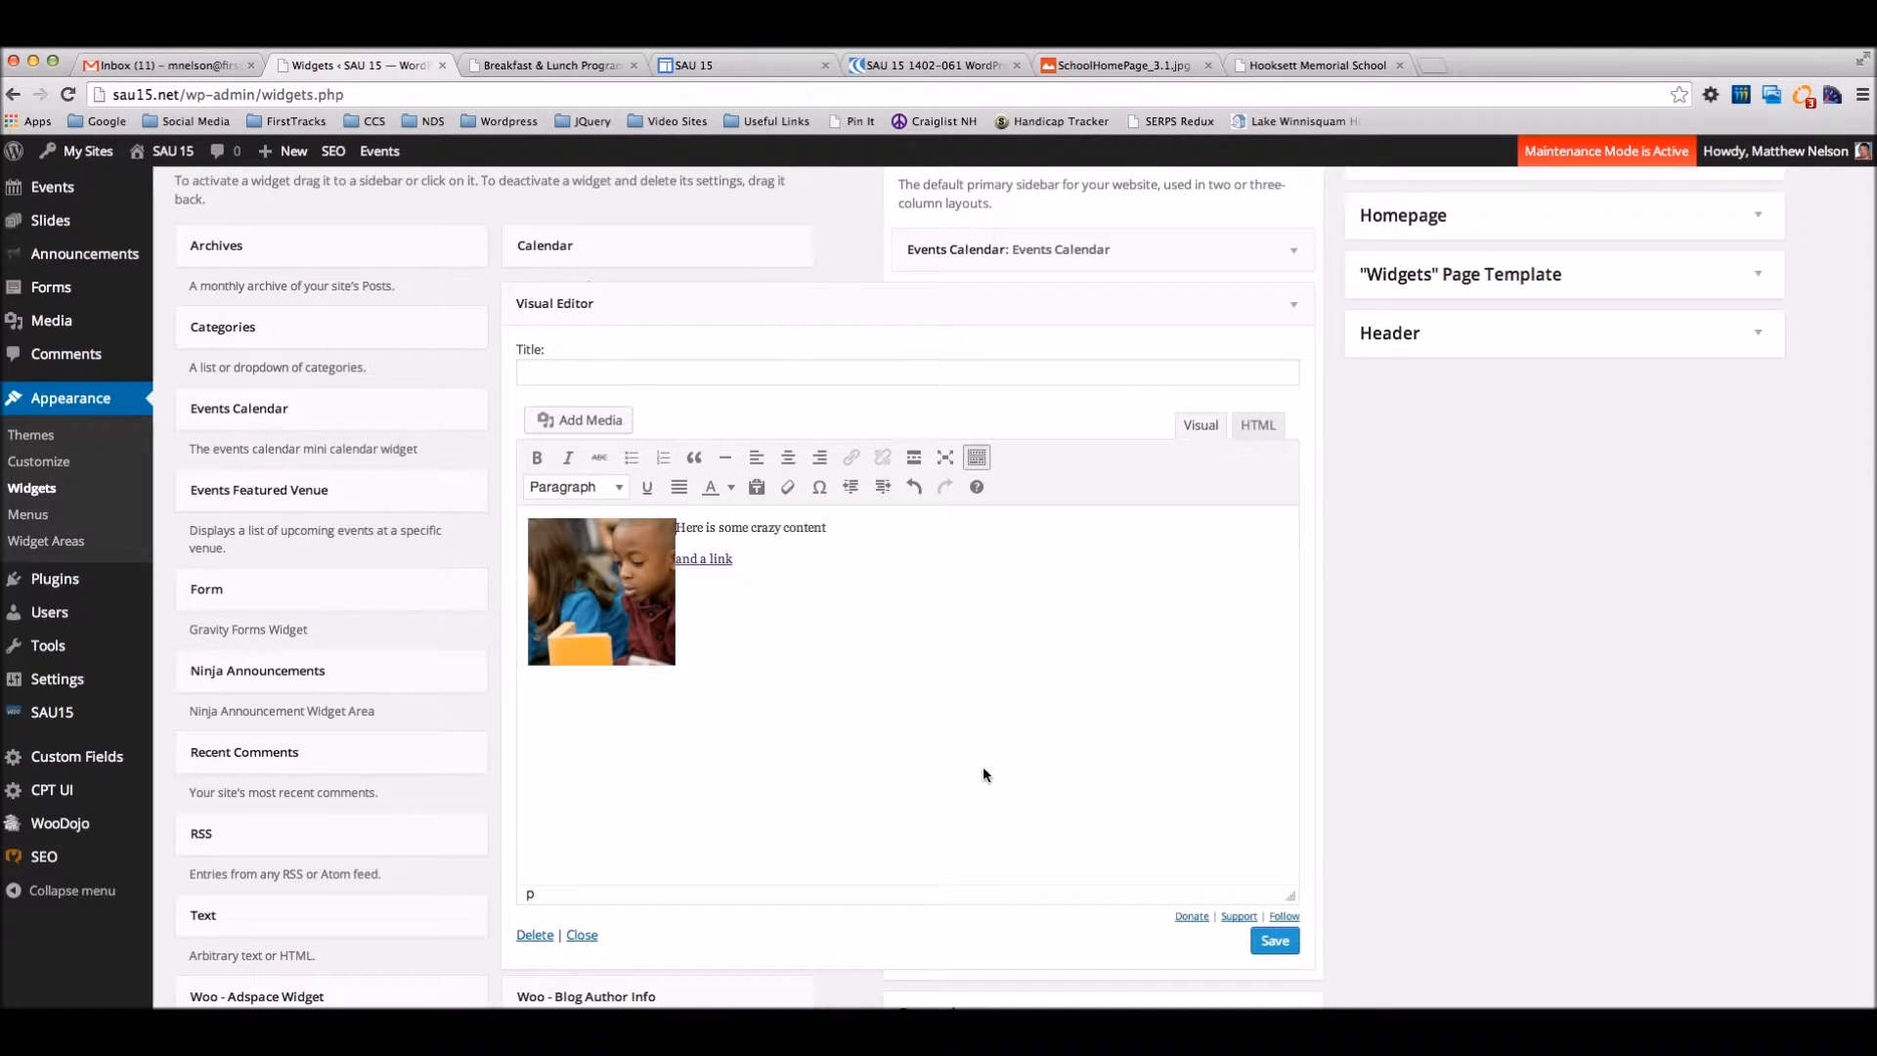
pyautogui.click(1275, 940)
# Review the inserted image's details, including its advanced options, and leave them without making changes.
pyautogui.click(562, 620)
pyautogui.click(549, 550)
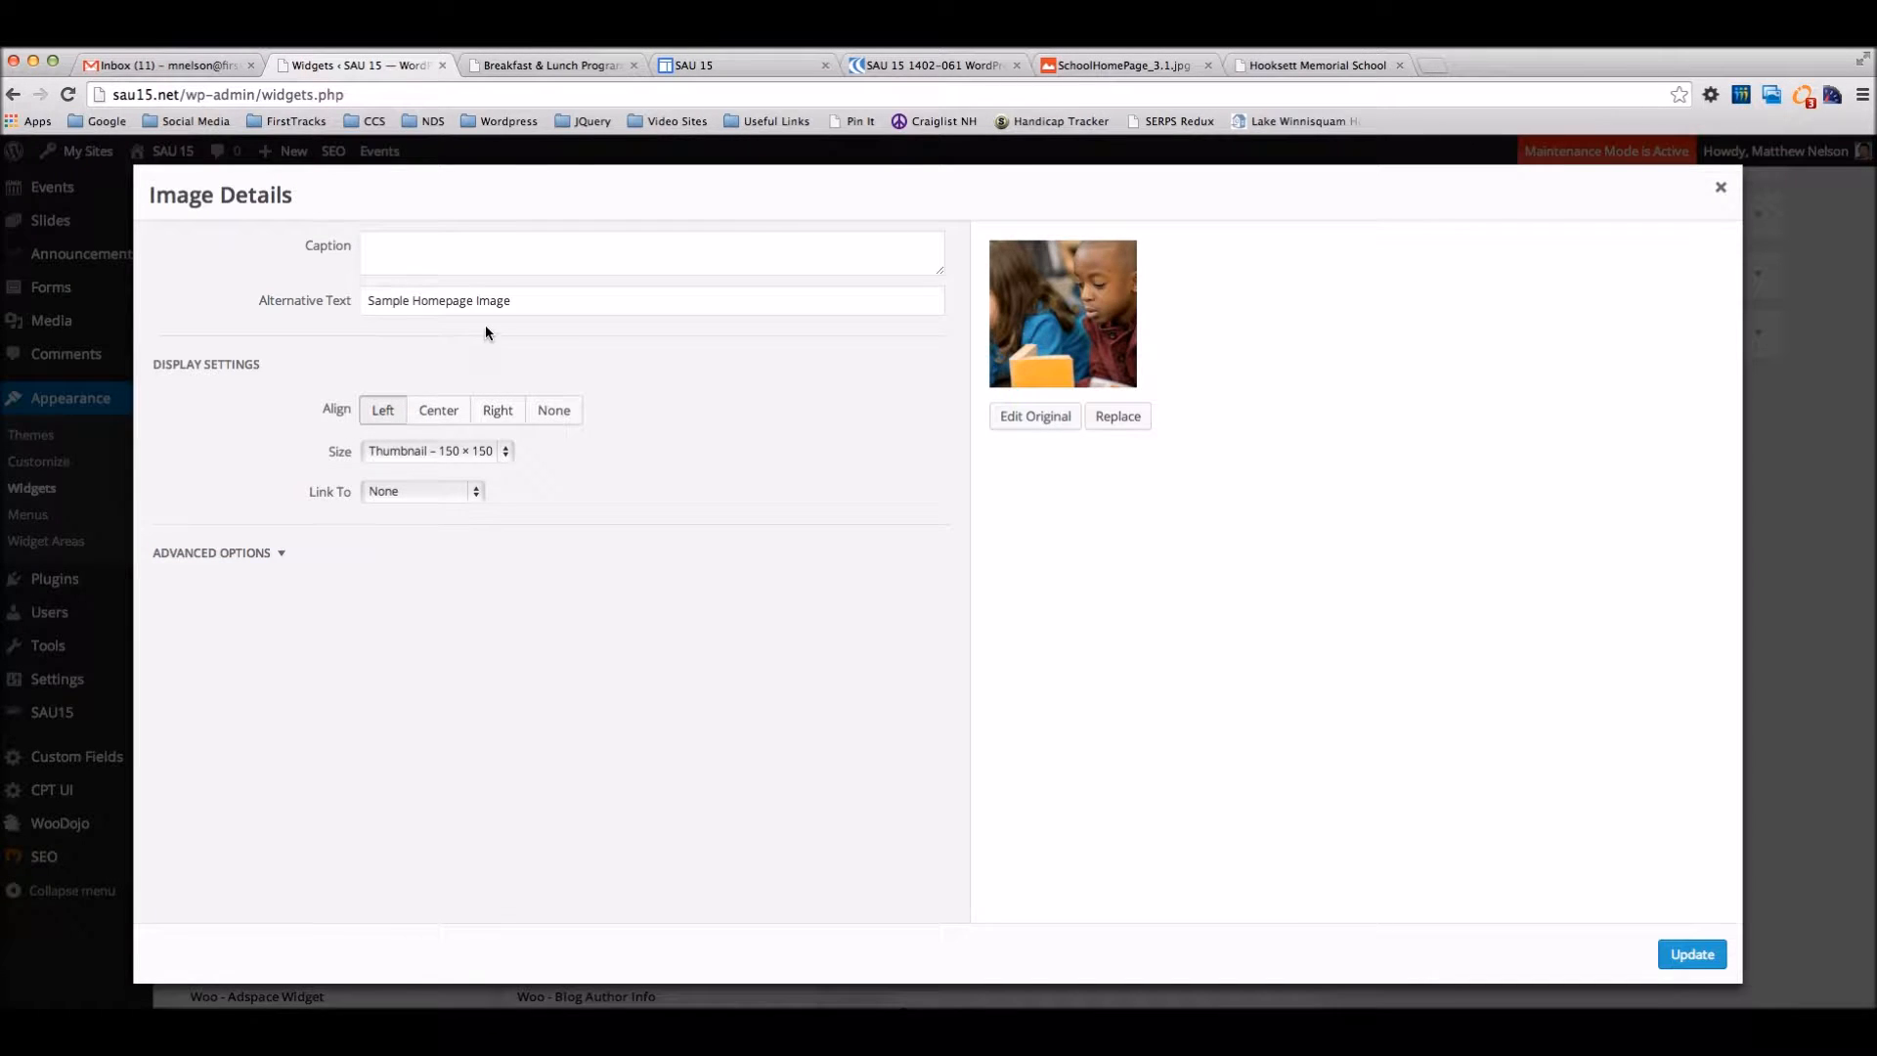
pyautogui.click(255, 556)
pyautogui.click(254, 554)
pyautogui.click(267, 555)
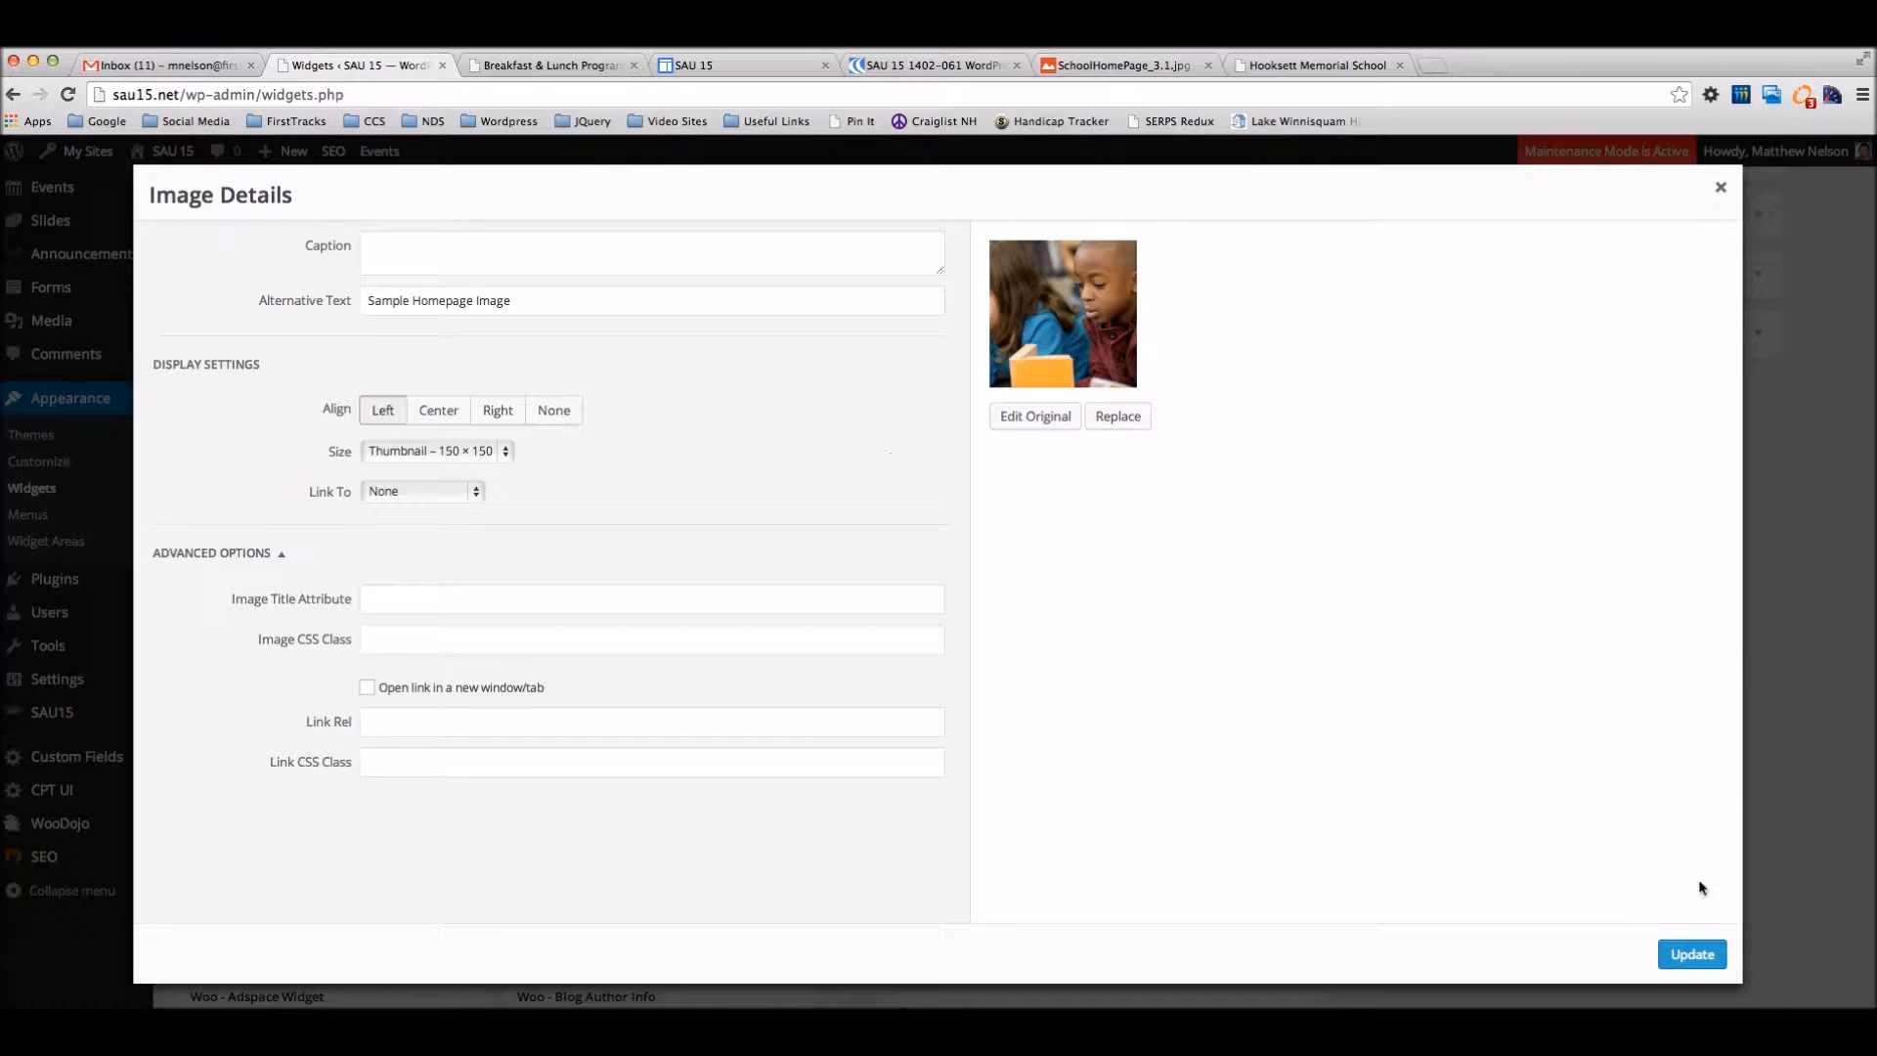
pyautogui.click(1721, 187)
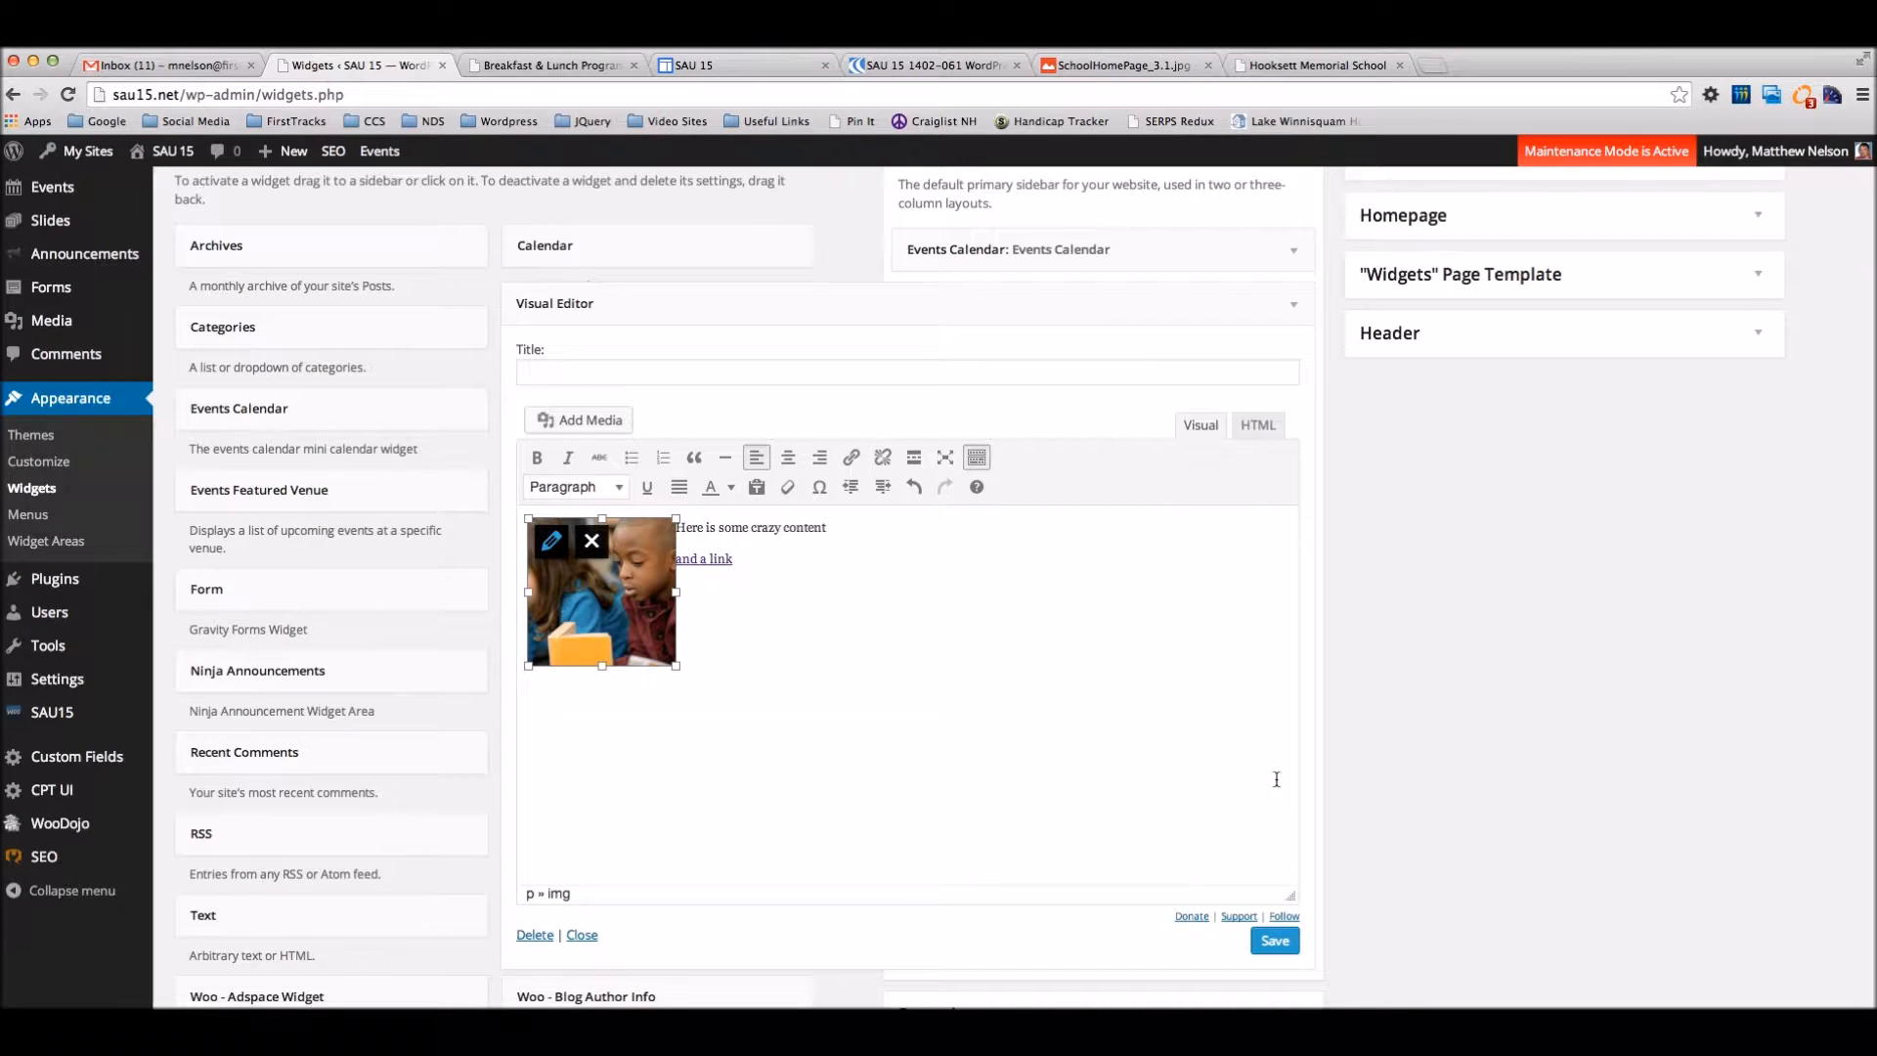
# Title the Visual Editor widget "Here is my test widget", save and collapse it, and check it on the reloaded Breakfast & Lunch page.
pyautogui.click(725, 372)
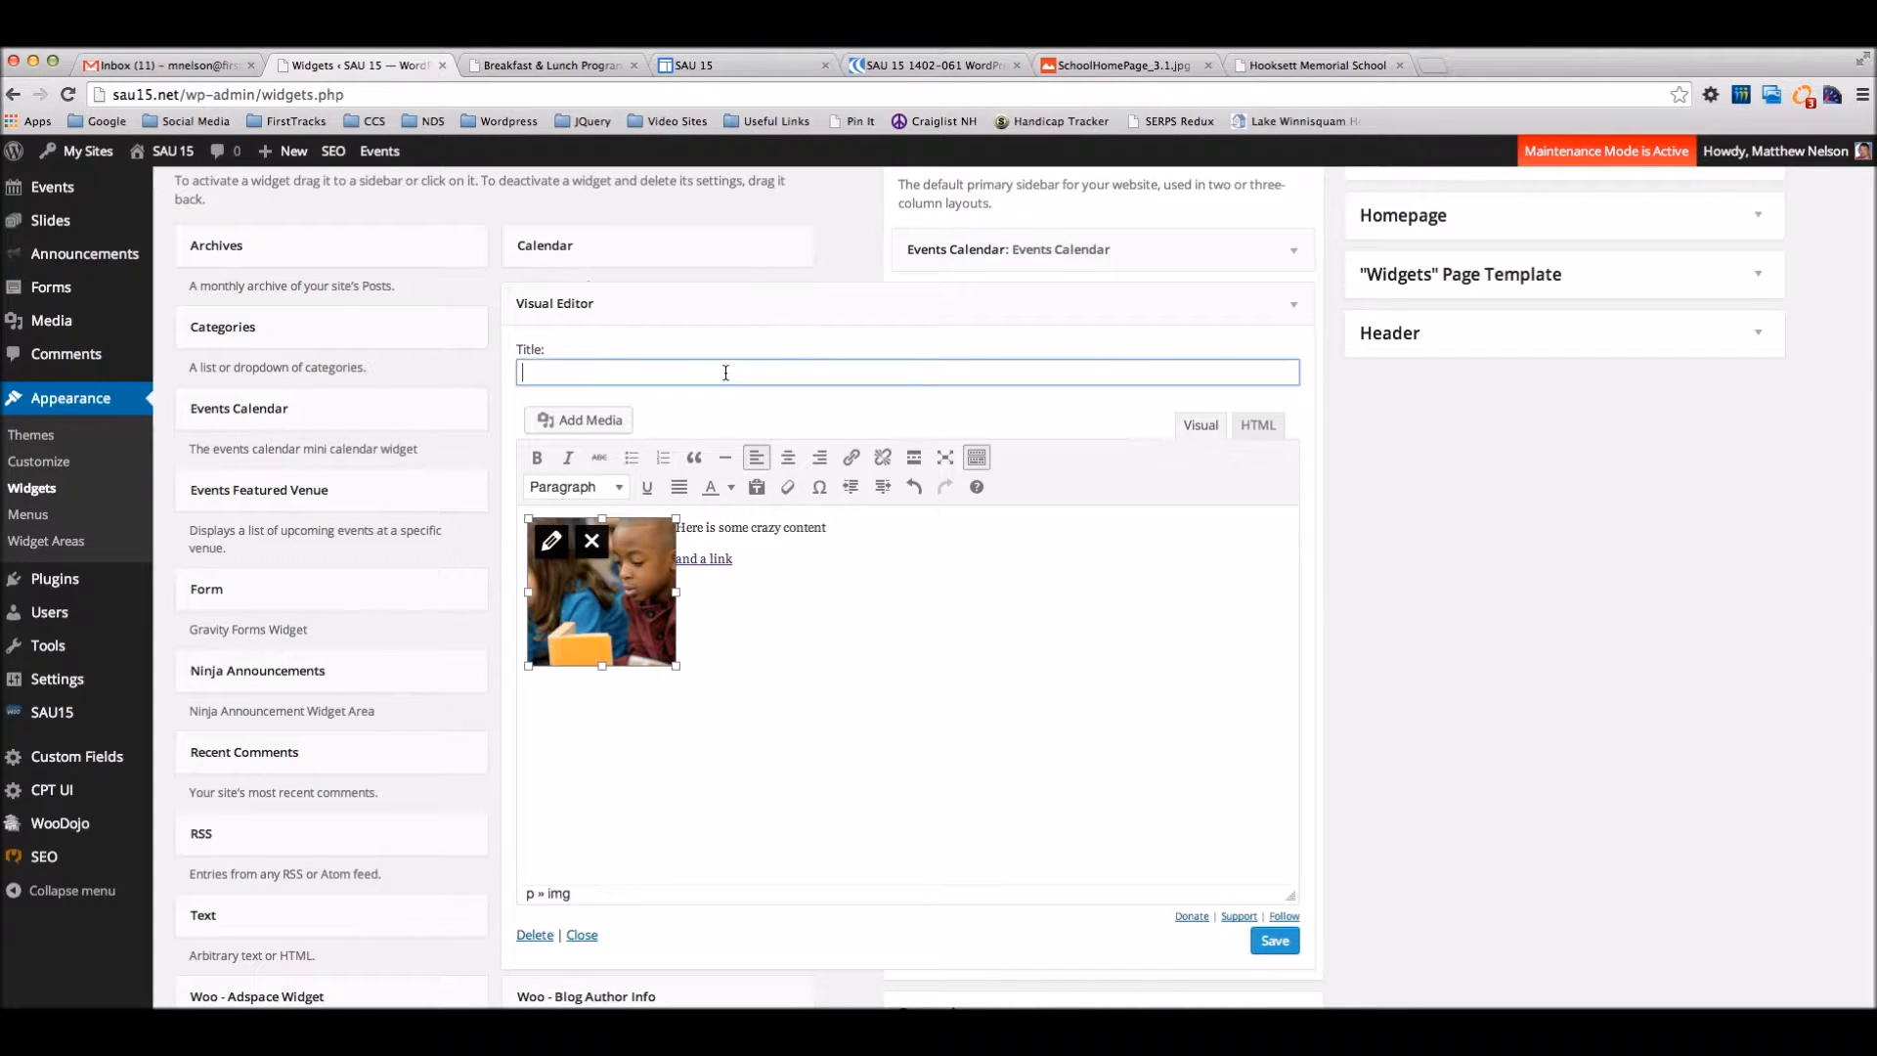
pyautogui.write('Here is my test widget')
pyautogui.click(1270, 942)
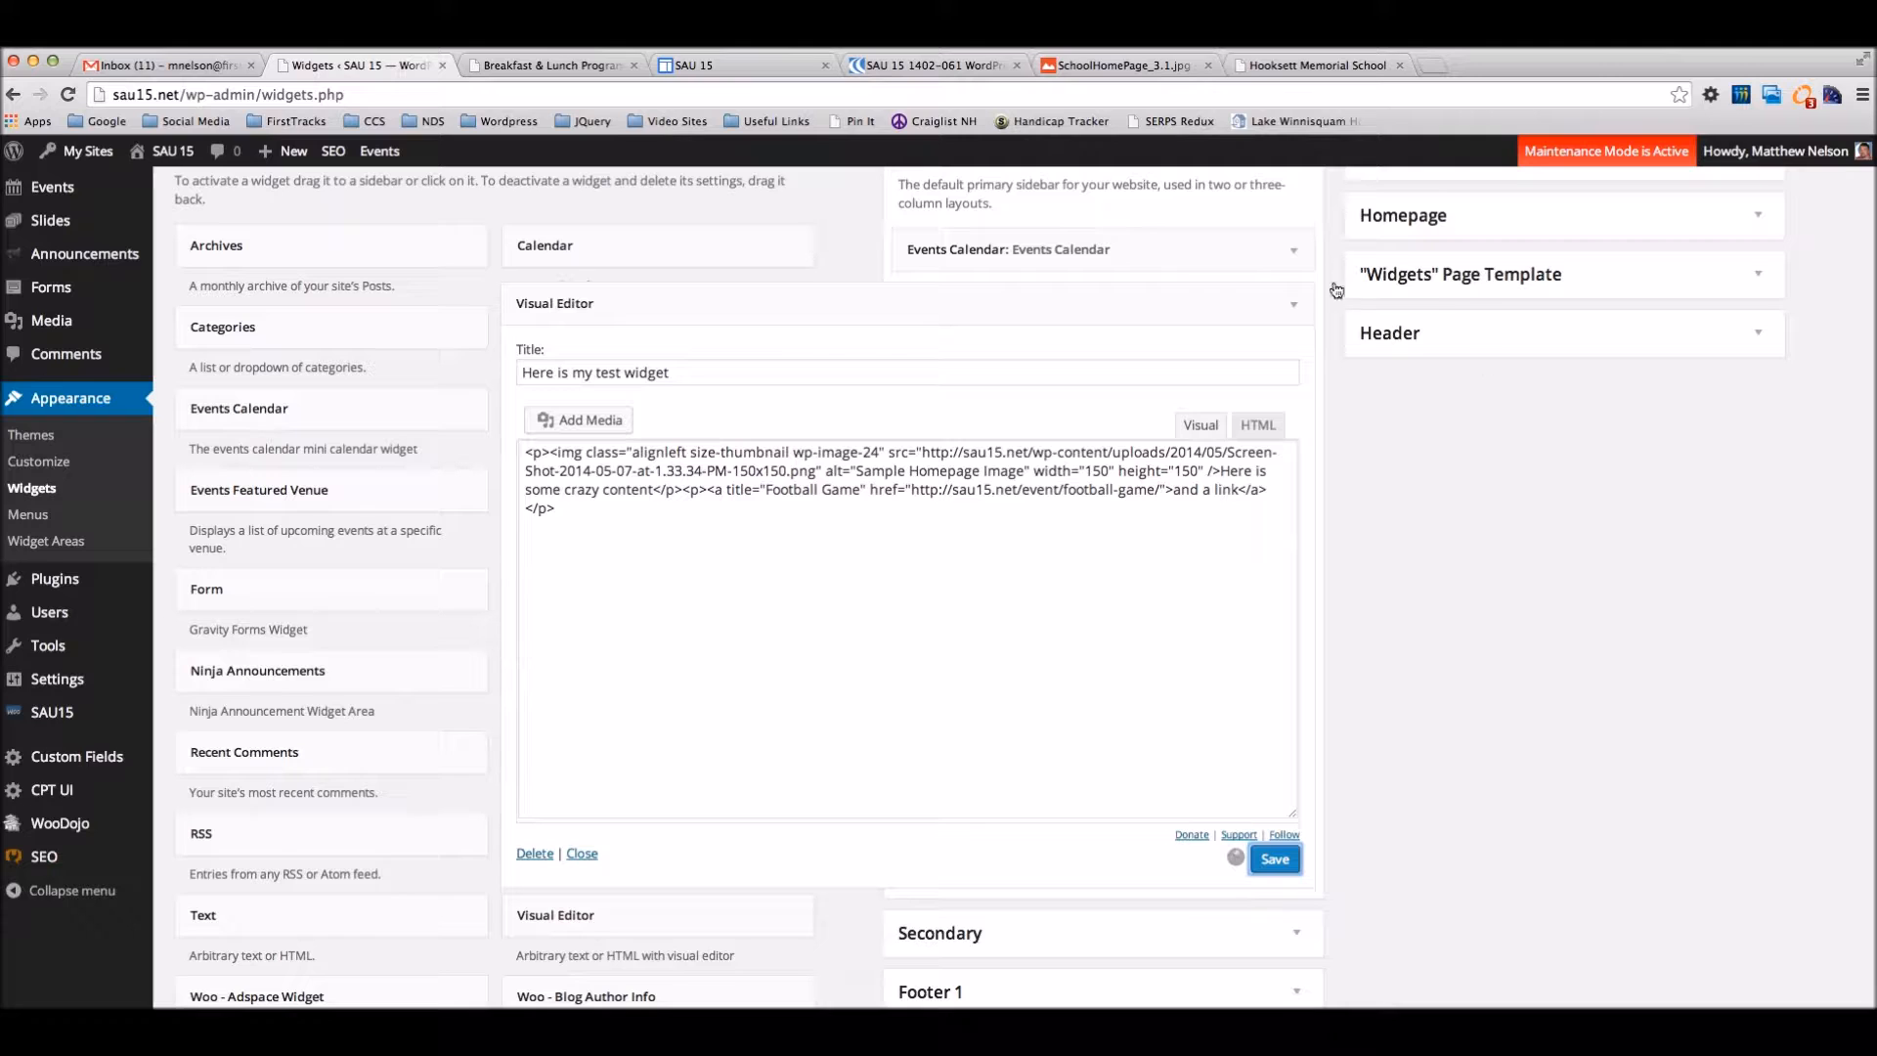
pyautogui.click(1291, 308)
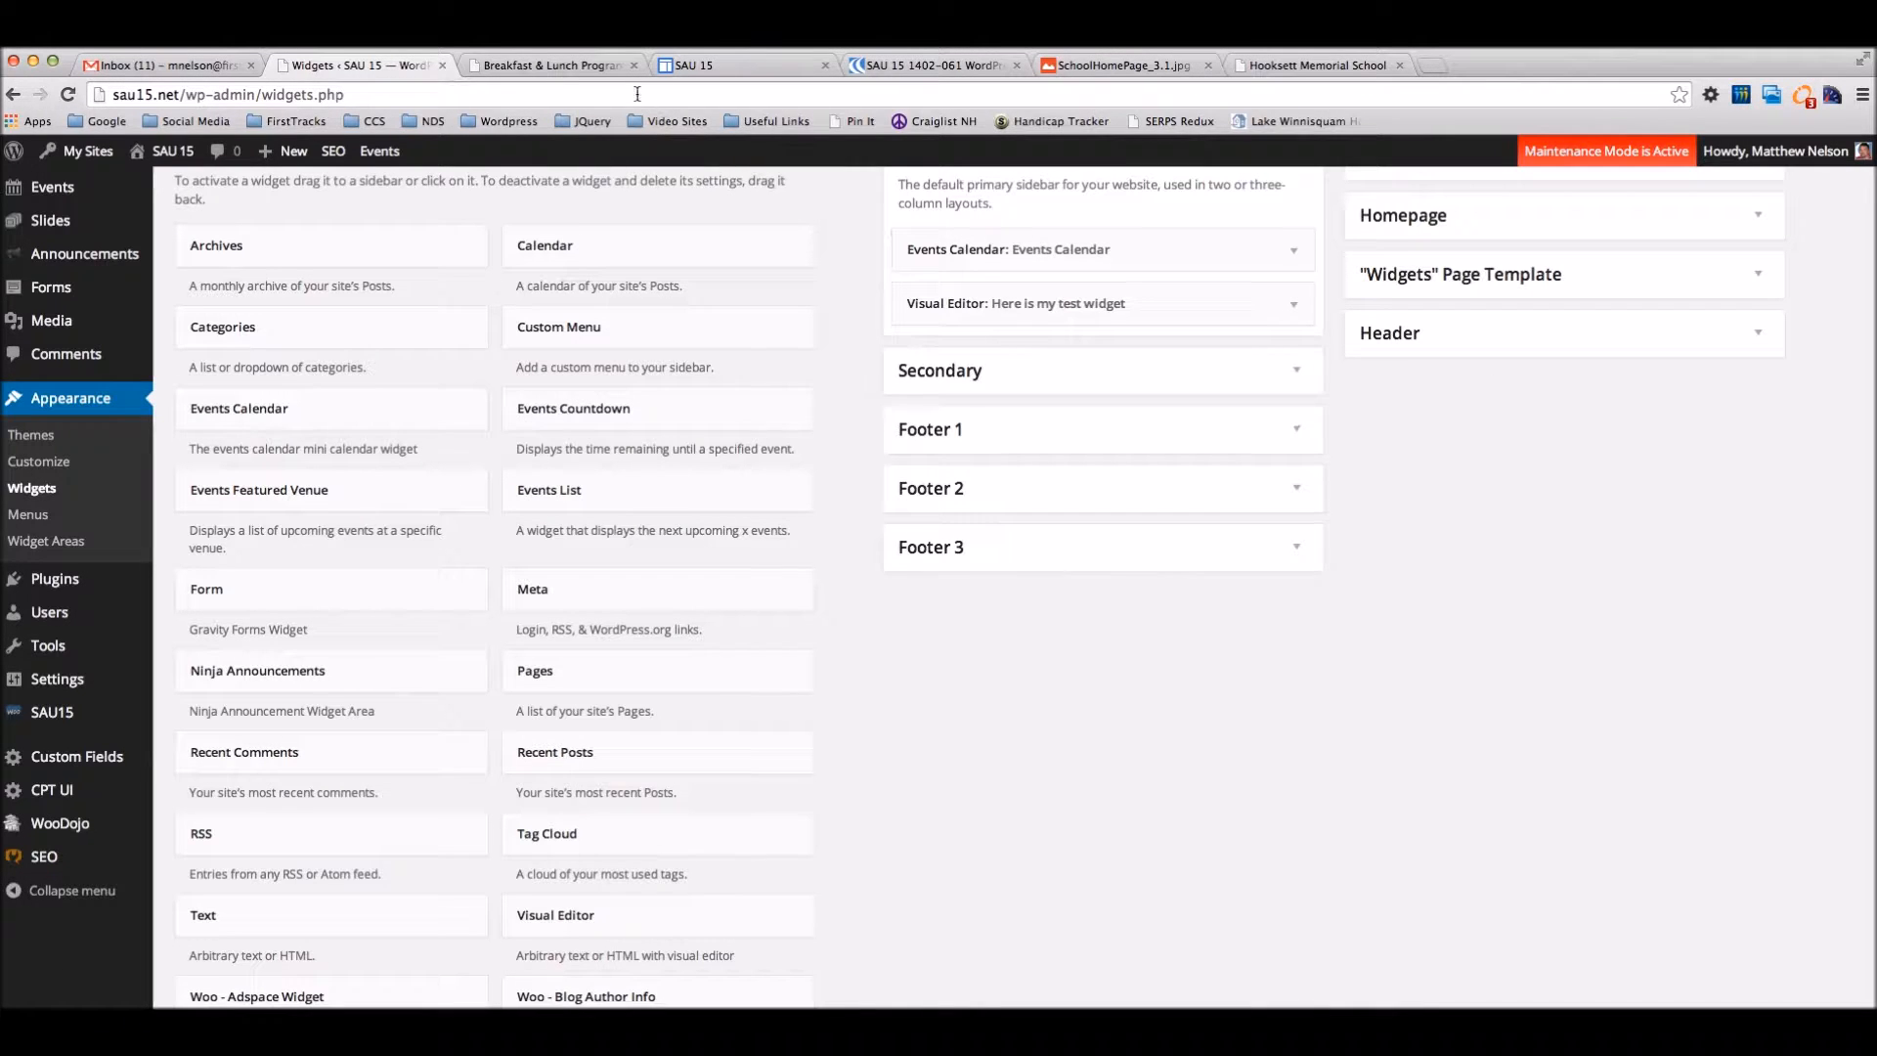
pyautogui.click(553, 65)
pyautogui.click(67, 94)
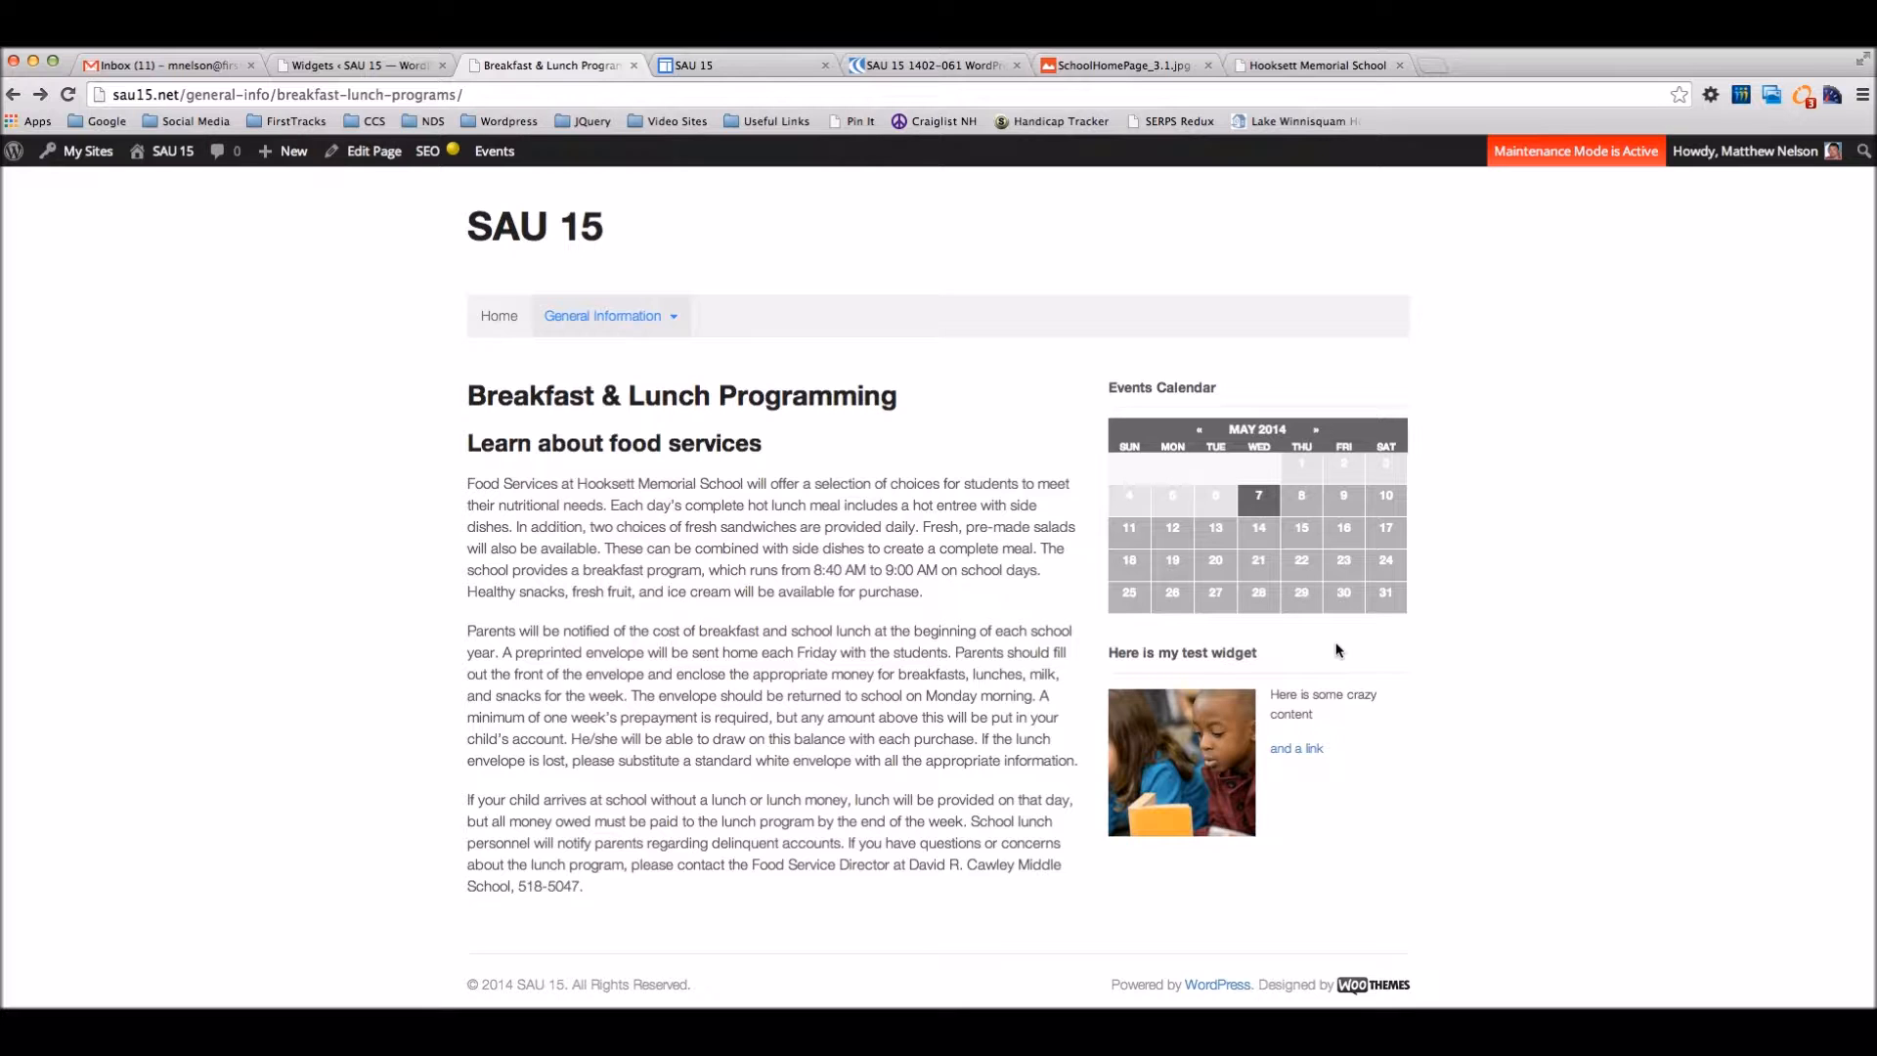
# Move the Events Calendar widget below the Visual Editor widget in the Primary sidebar and check the order on the reloaded Breakfast & Lunch page.
pyautogui.click(367, 65)
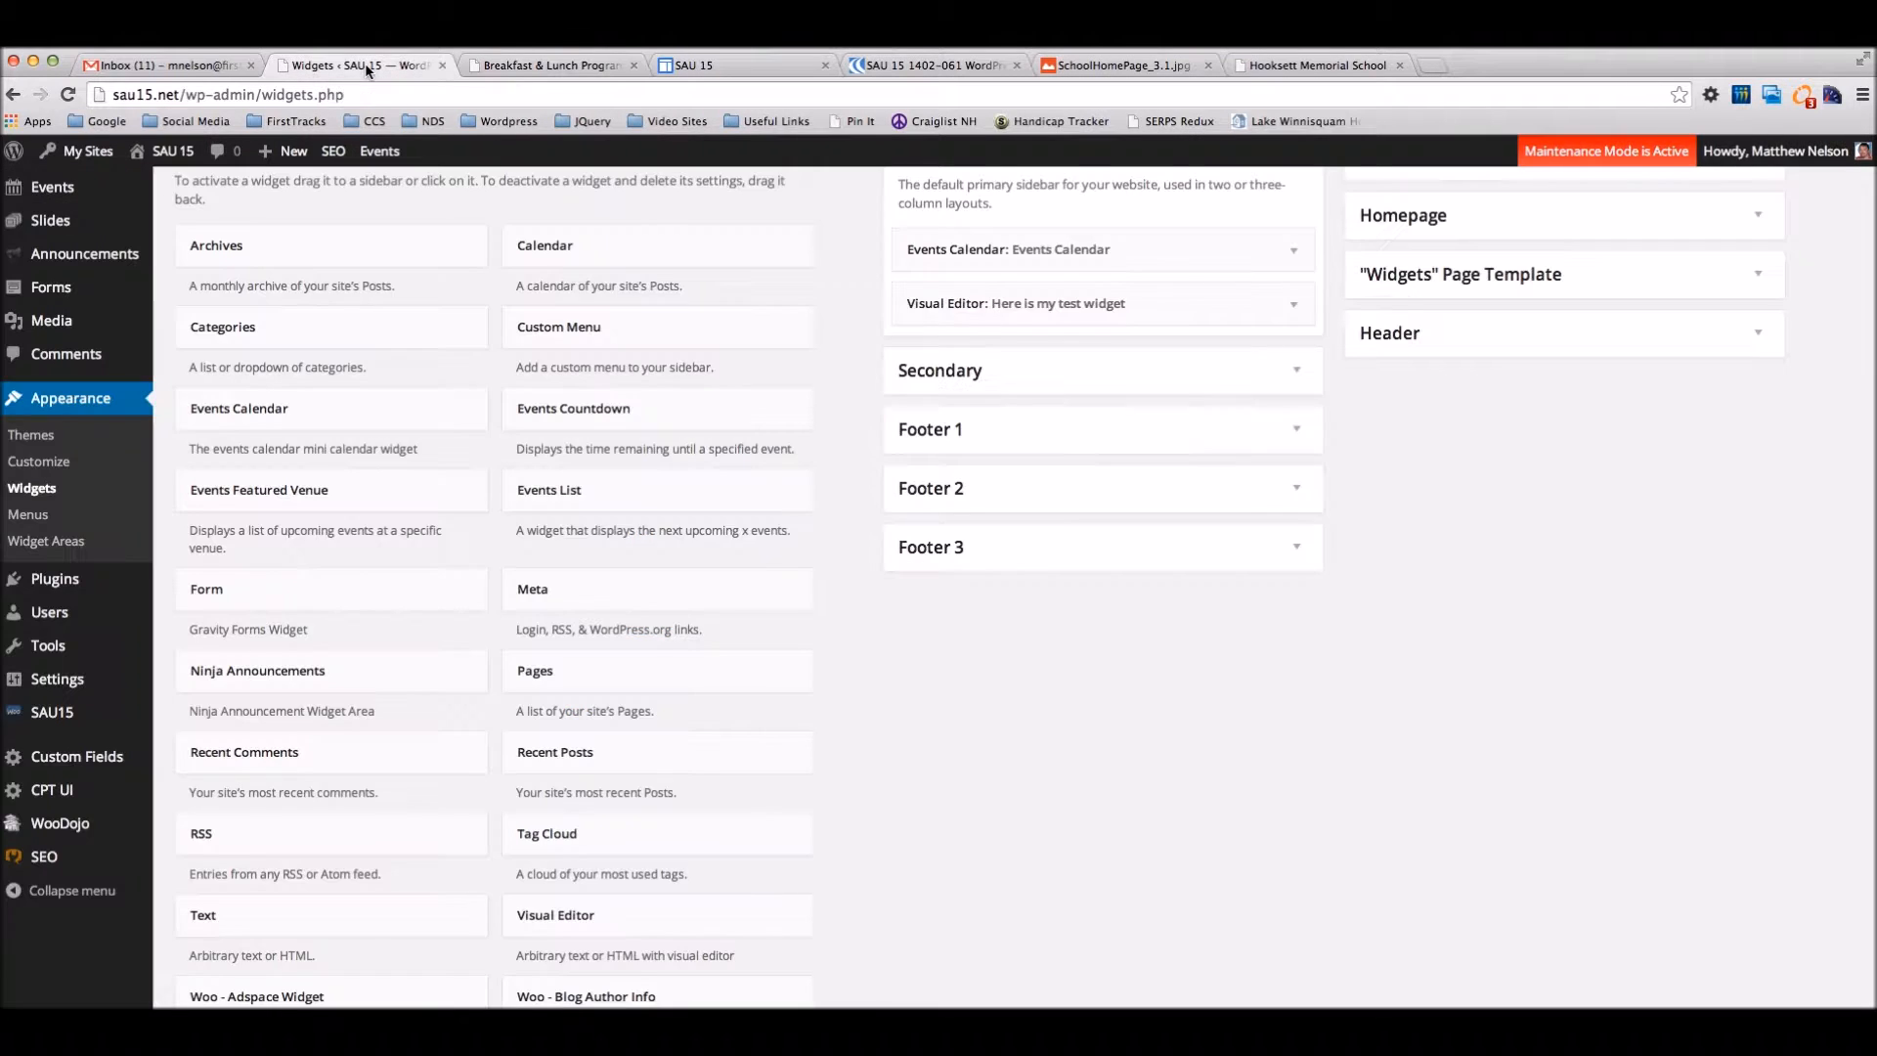
pyautogui.scroll(1, 1310, 265)
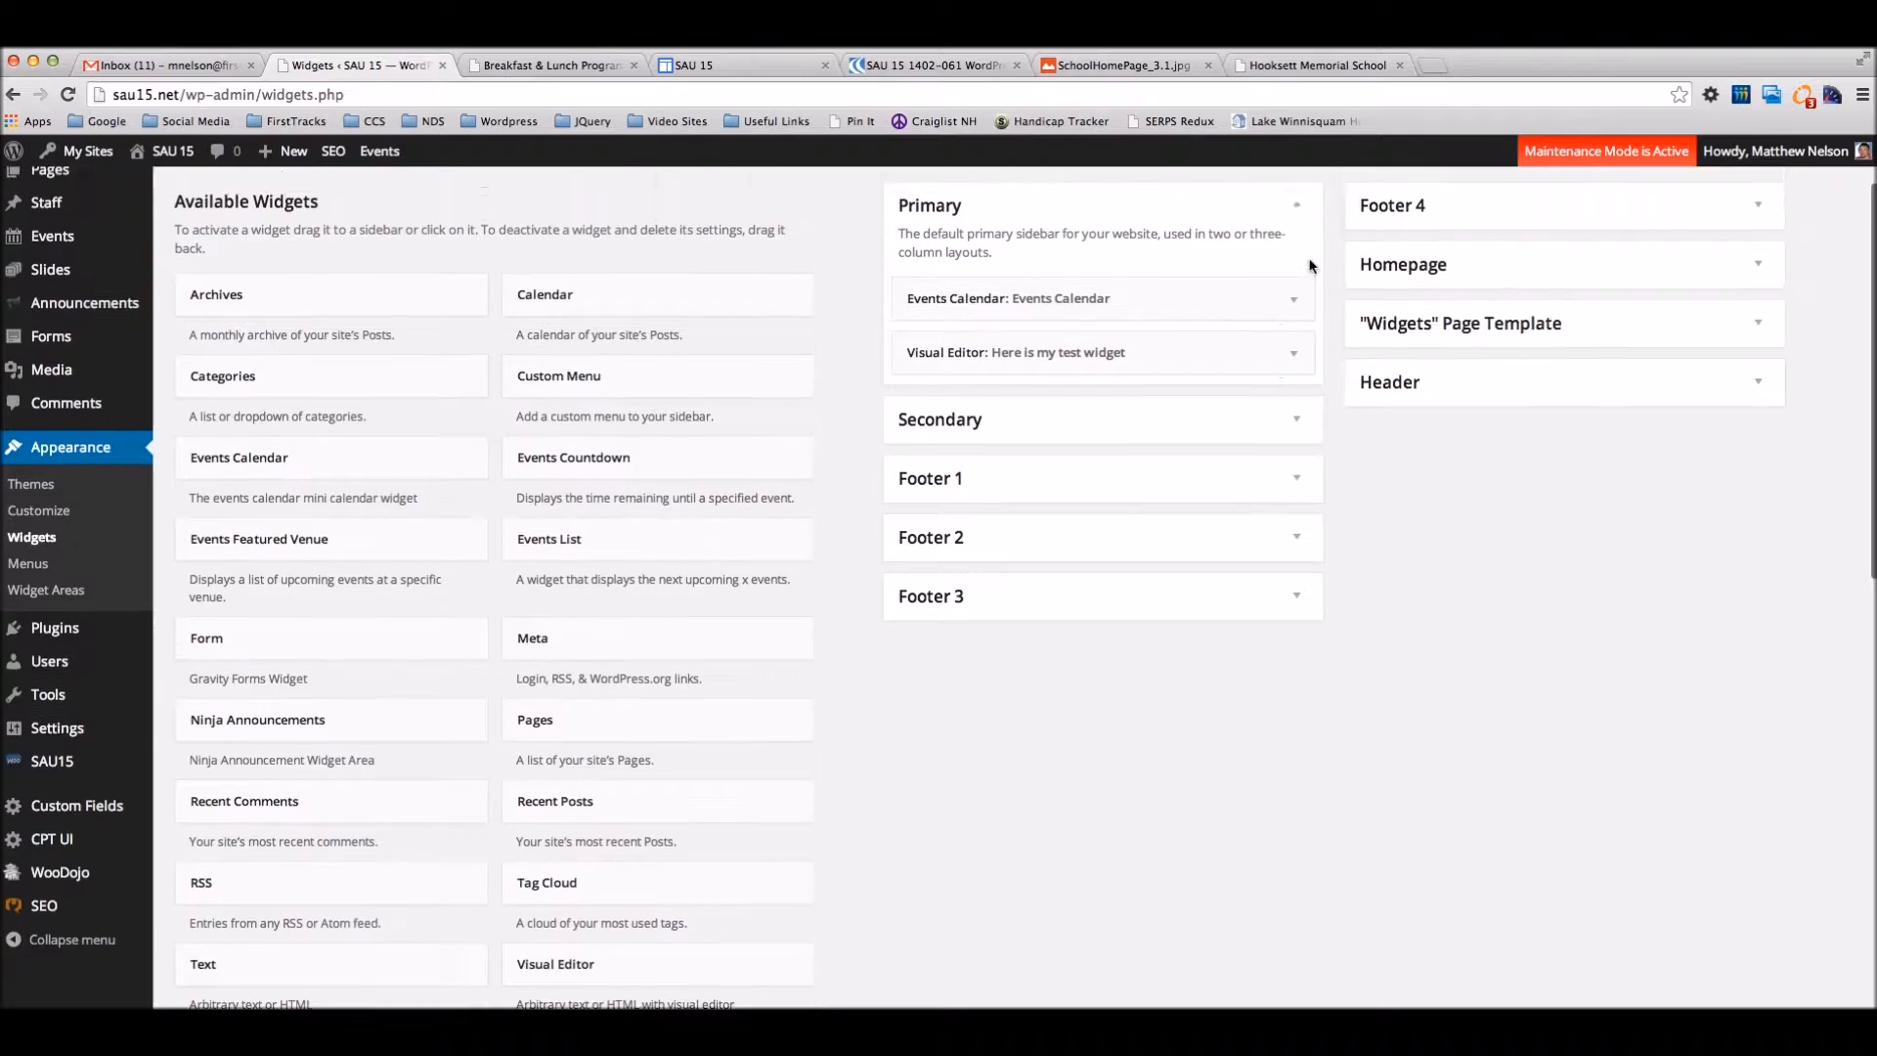
pyautogui.scroll(2, 1310, 265)
pyautogui.moveTo(1021, 396); pyautogui.dragTo(1022, 457)
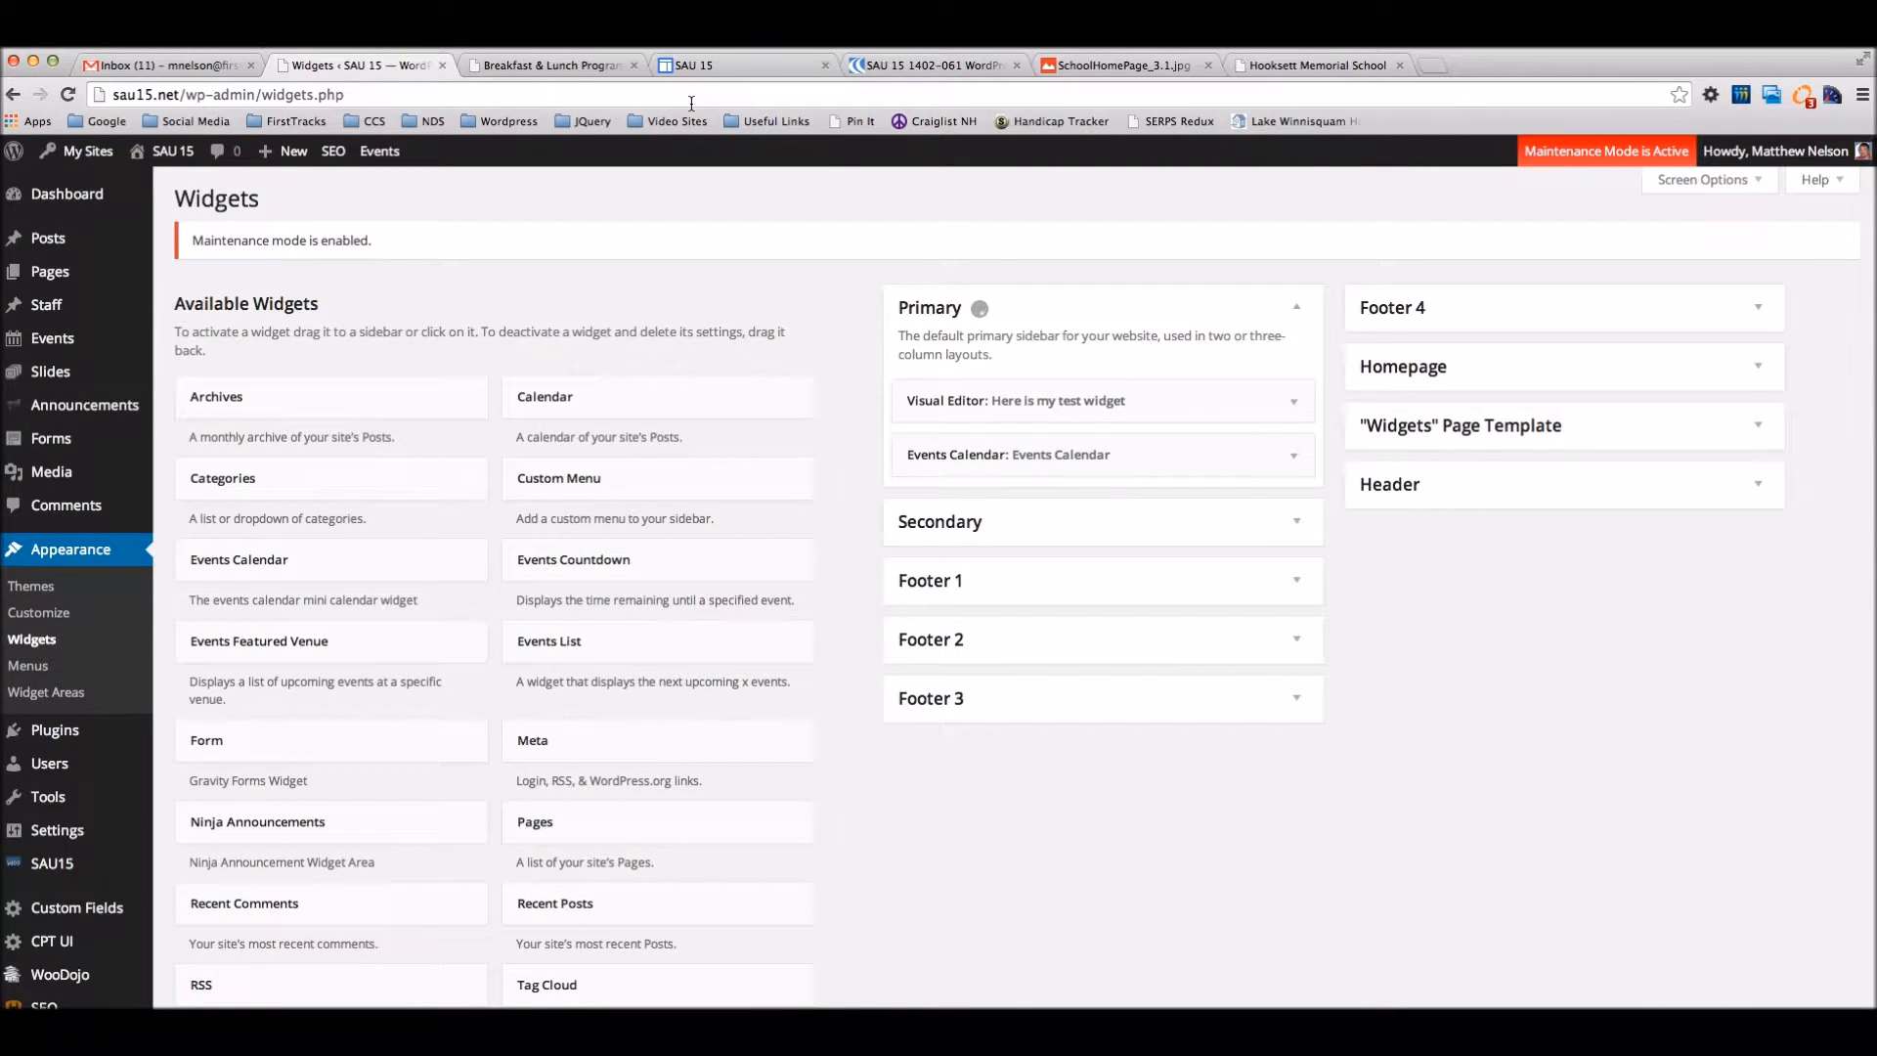
pyautogui.click(550, 65)
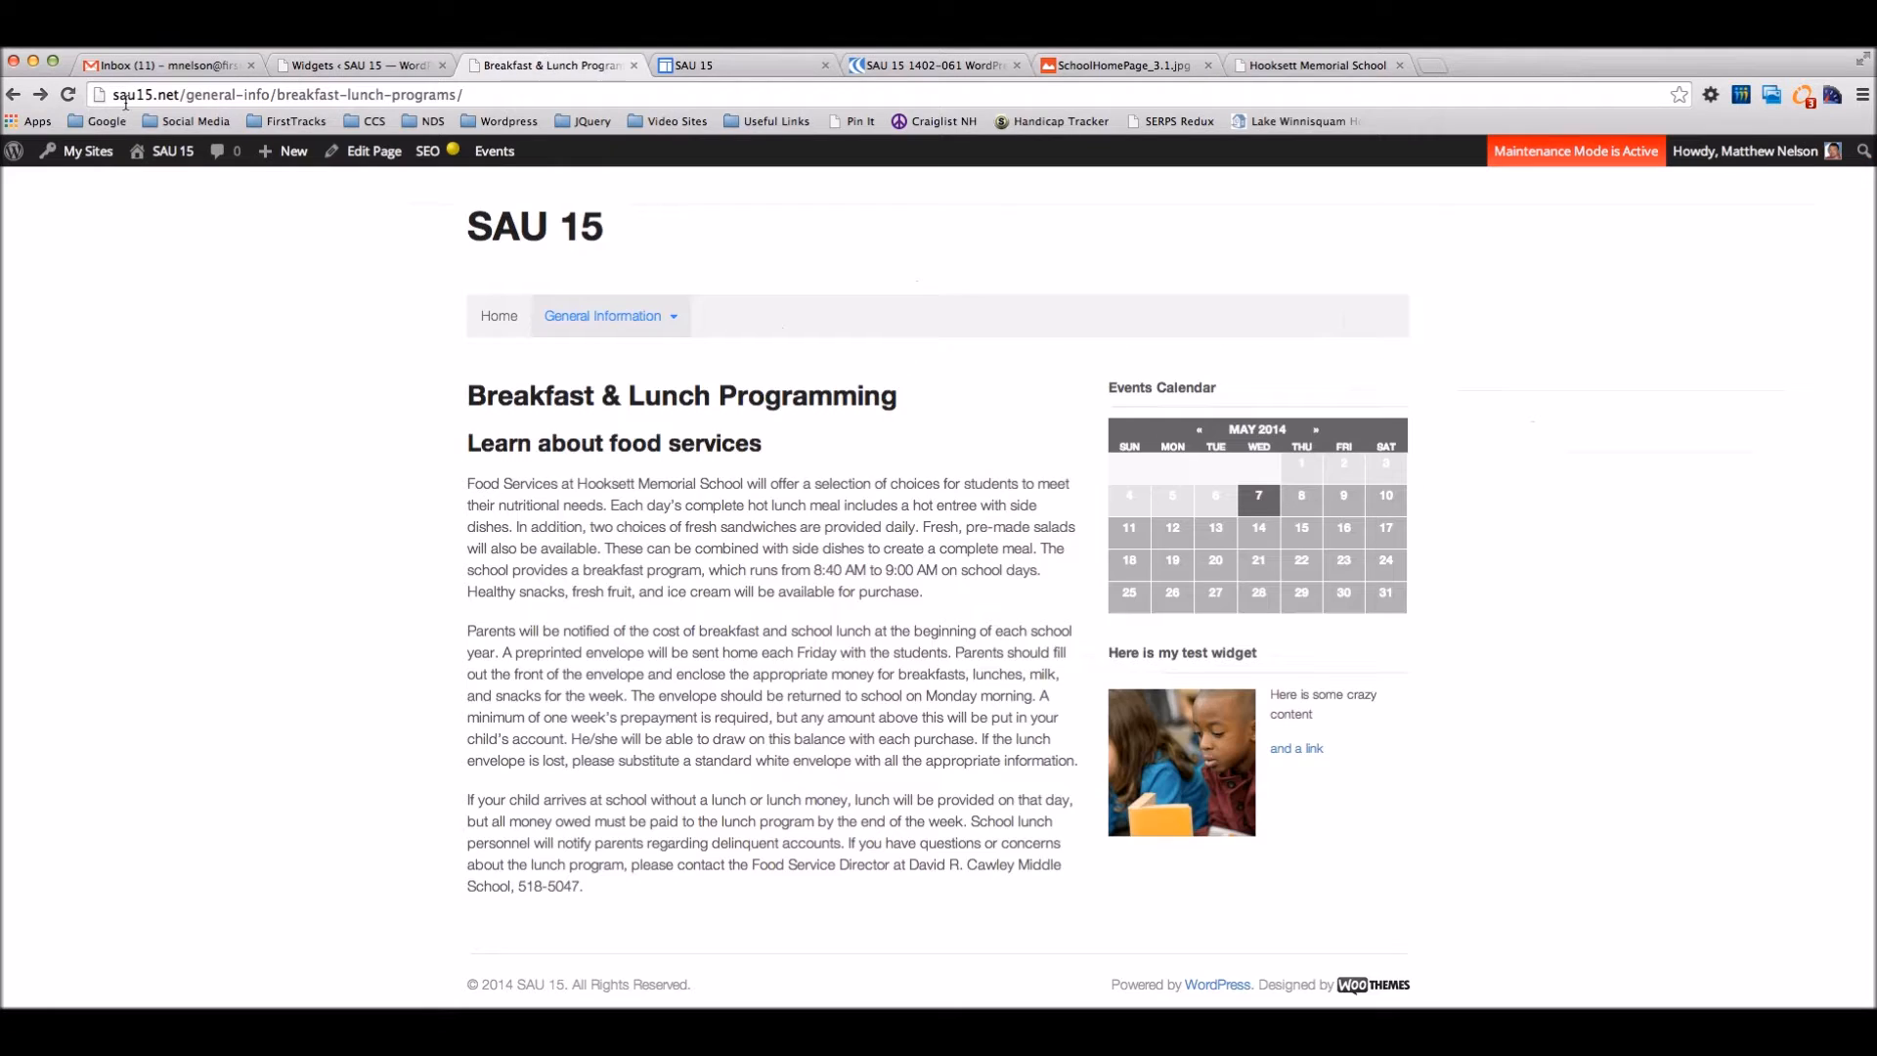
pyautogui.click(74, 96)
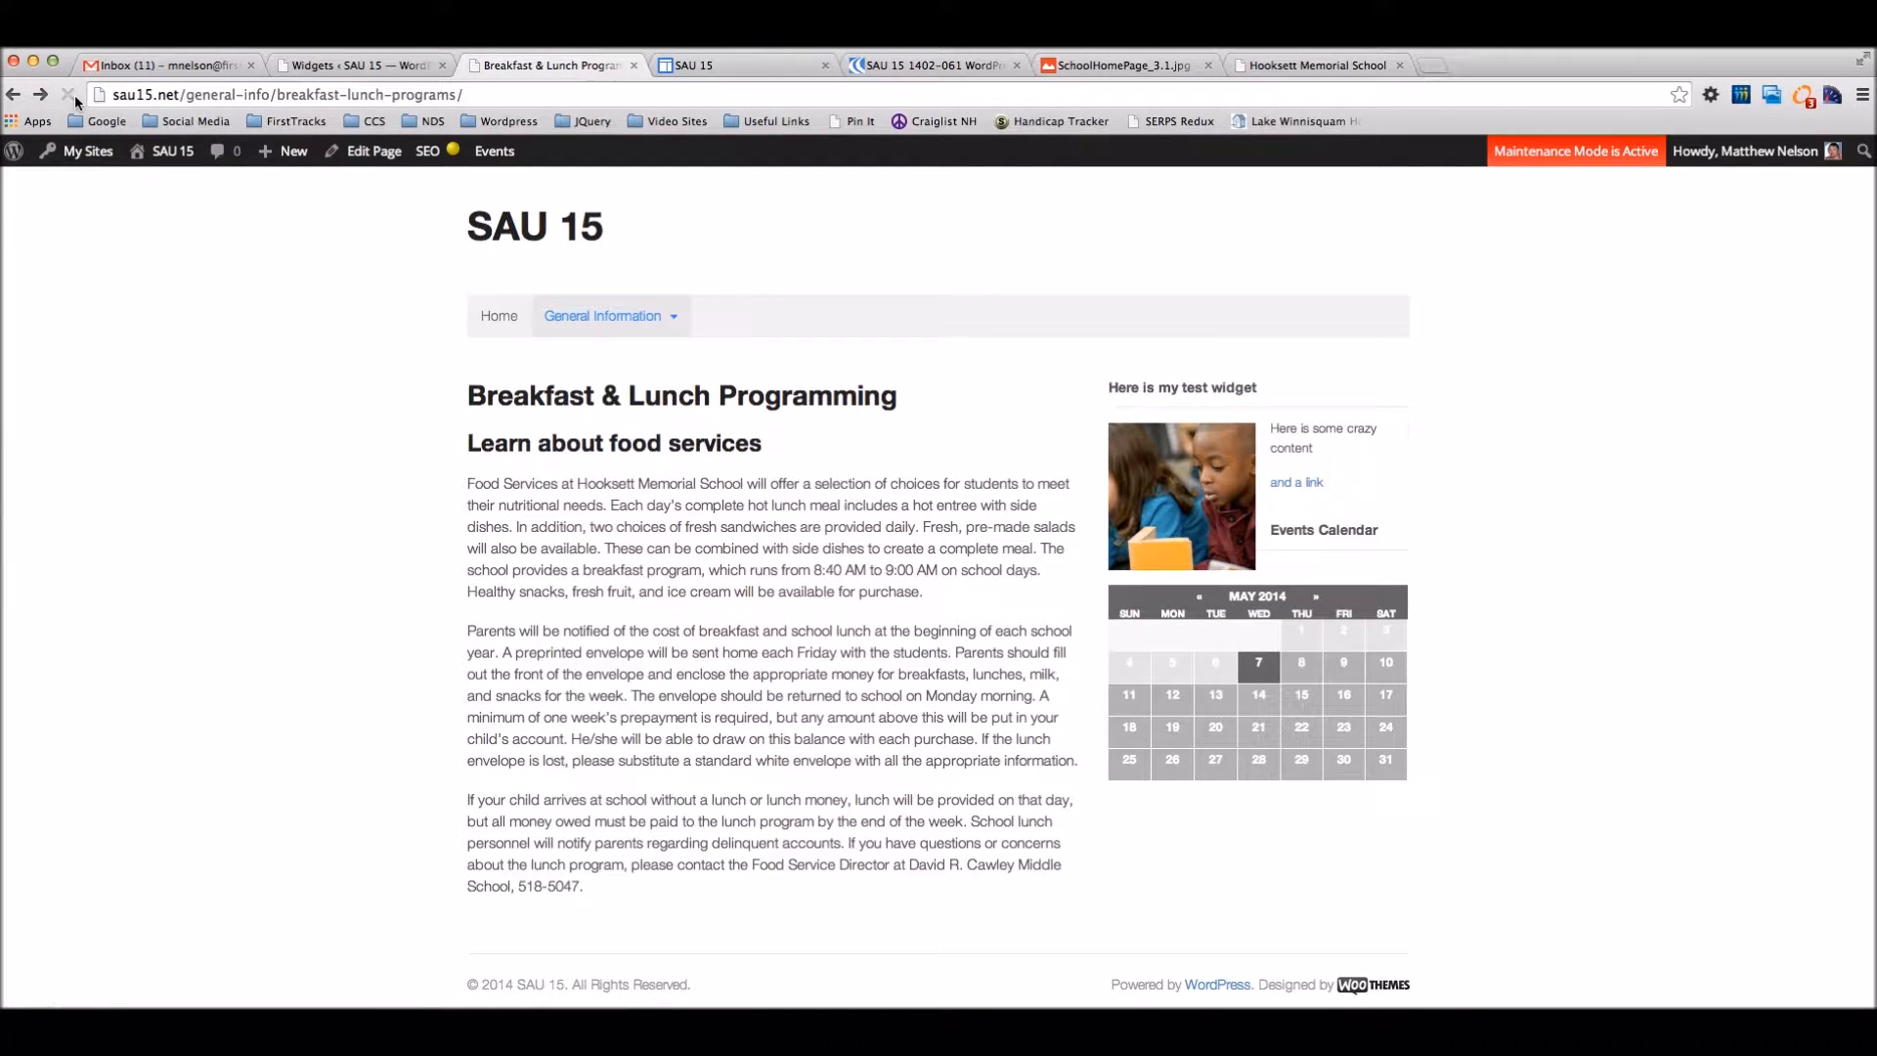
# Back on the Widgets admin page, return the Events Calendar widget above the Visual Editor widget, and briefly expand the latter.
pyautogui.click(357, 64)
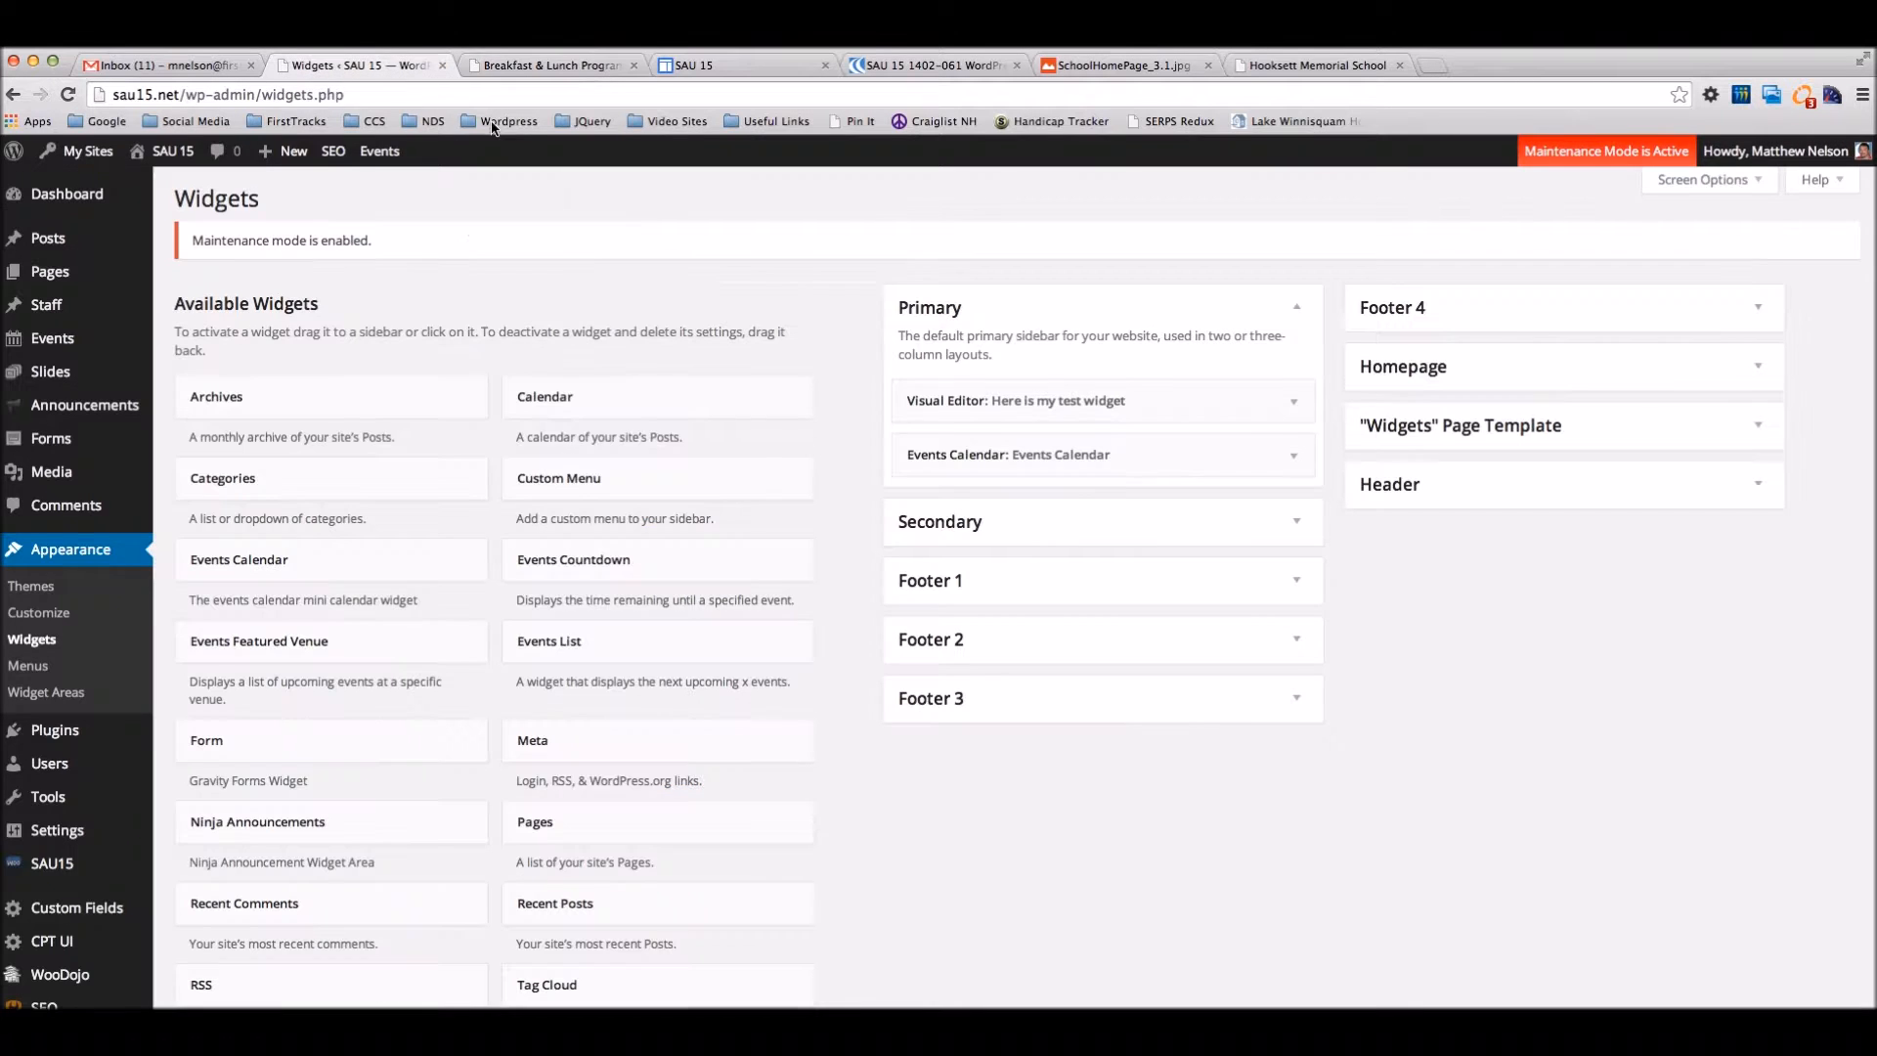
pyautogui.moveTo(1211, 455); pyautogui.dragTo(1210, 389)
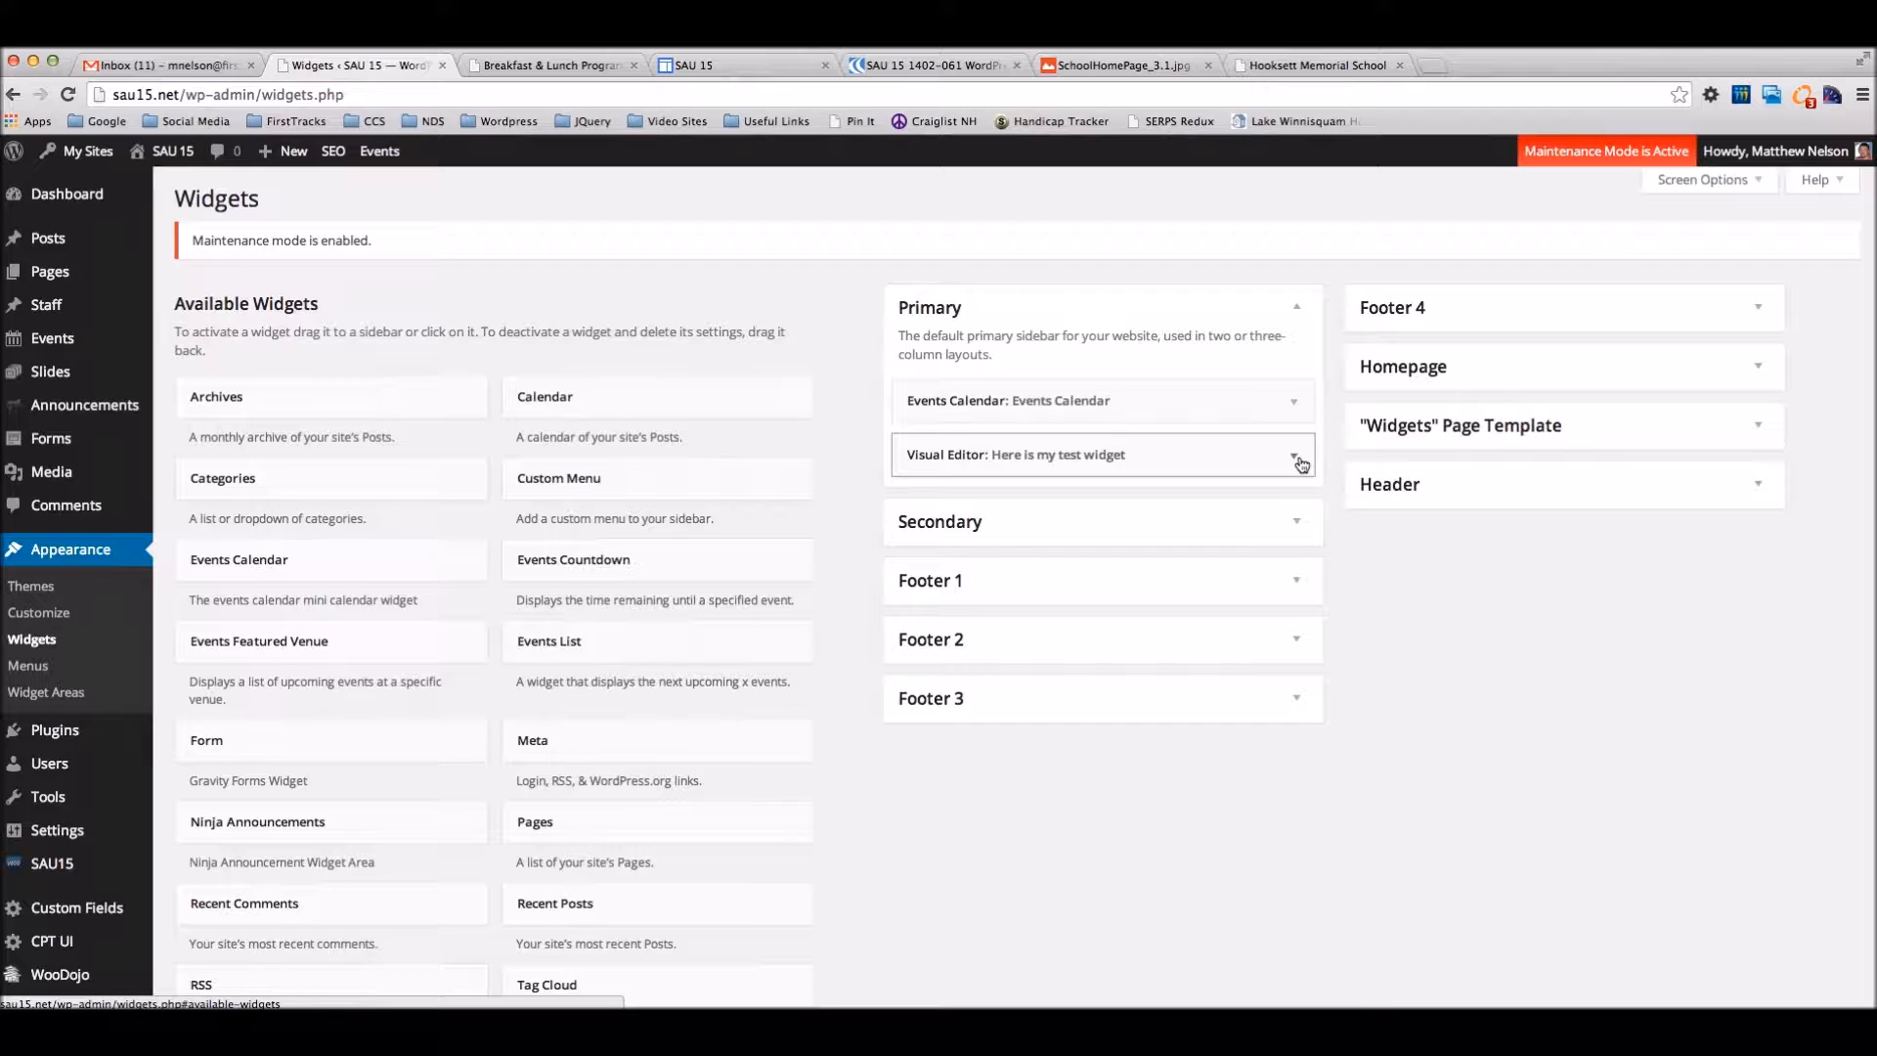
pyautogui.click(1295, 457)
pyautogui.click(1295, 458)
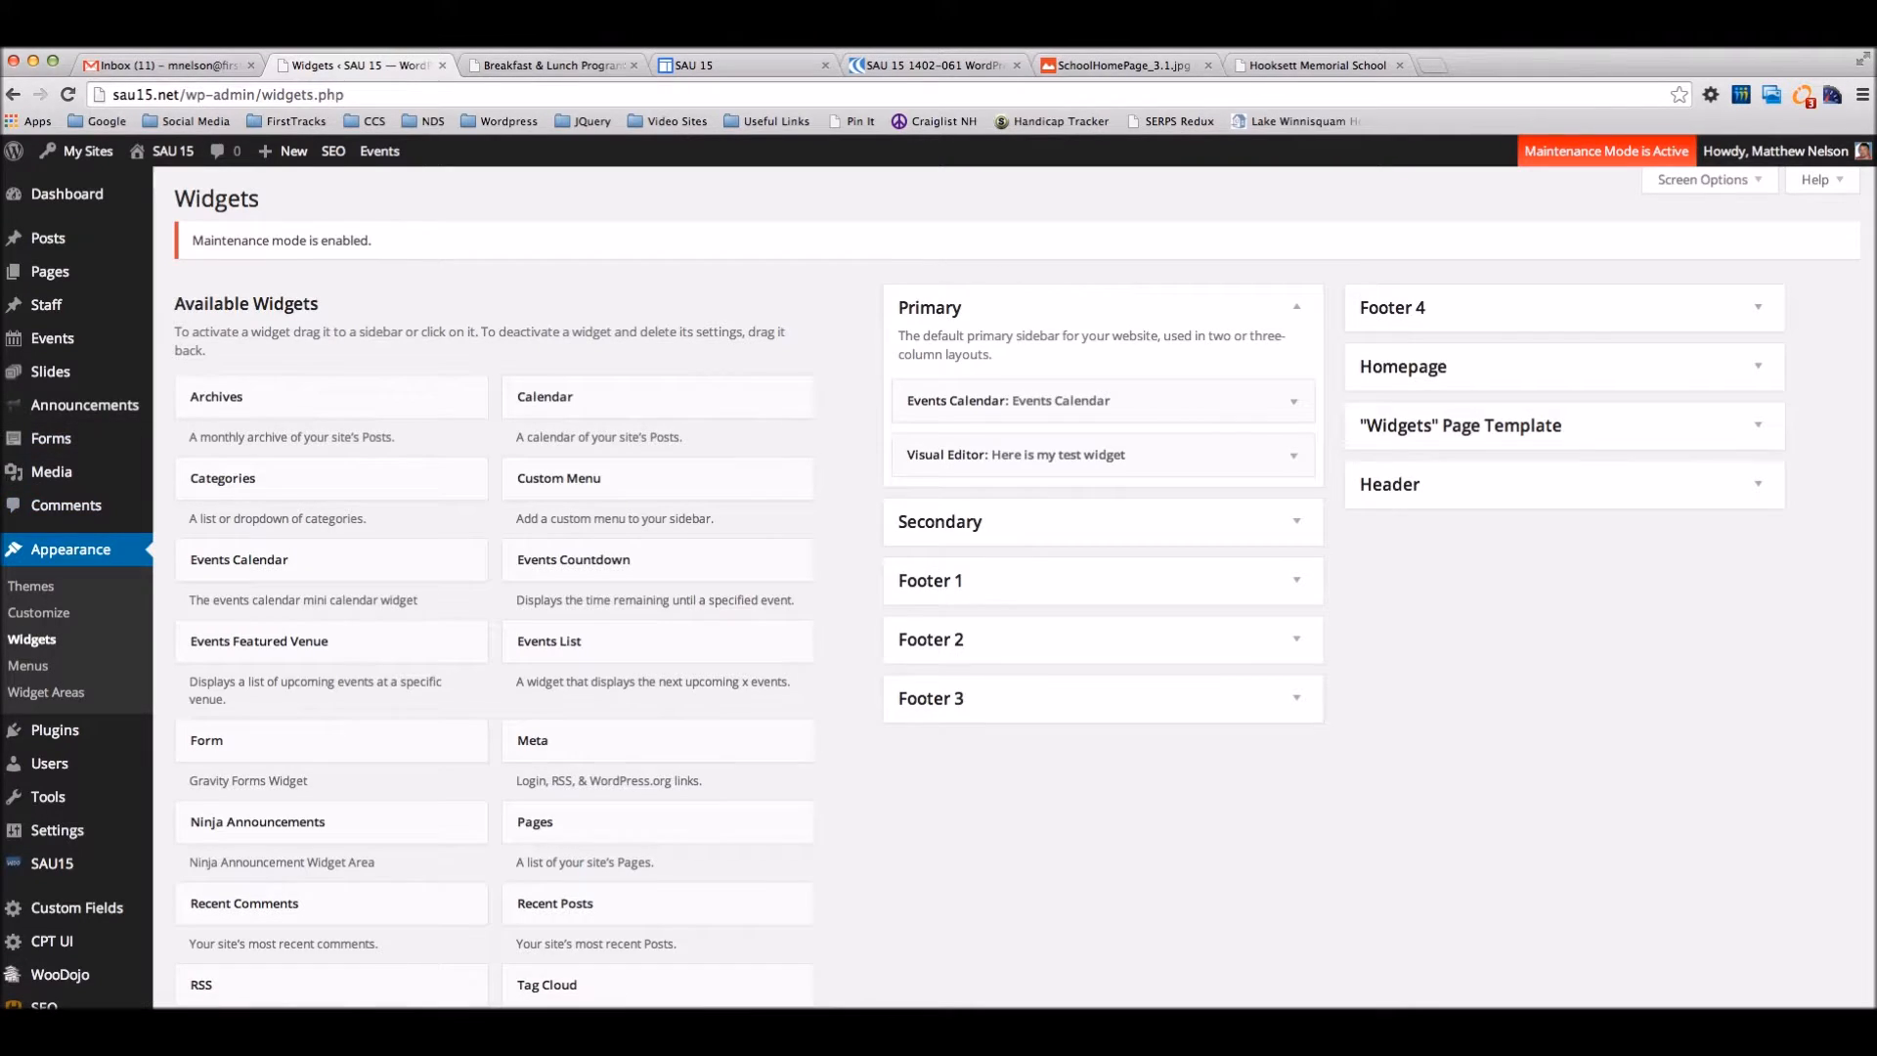
# Examine the sidebar sections in the SchoolHomePage_3.1.jpg mockup, glance at the other open site pages and return to the Widgets admin page.
pyautogui.click(1124, 65)
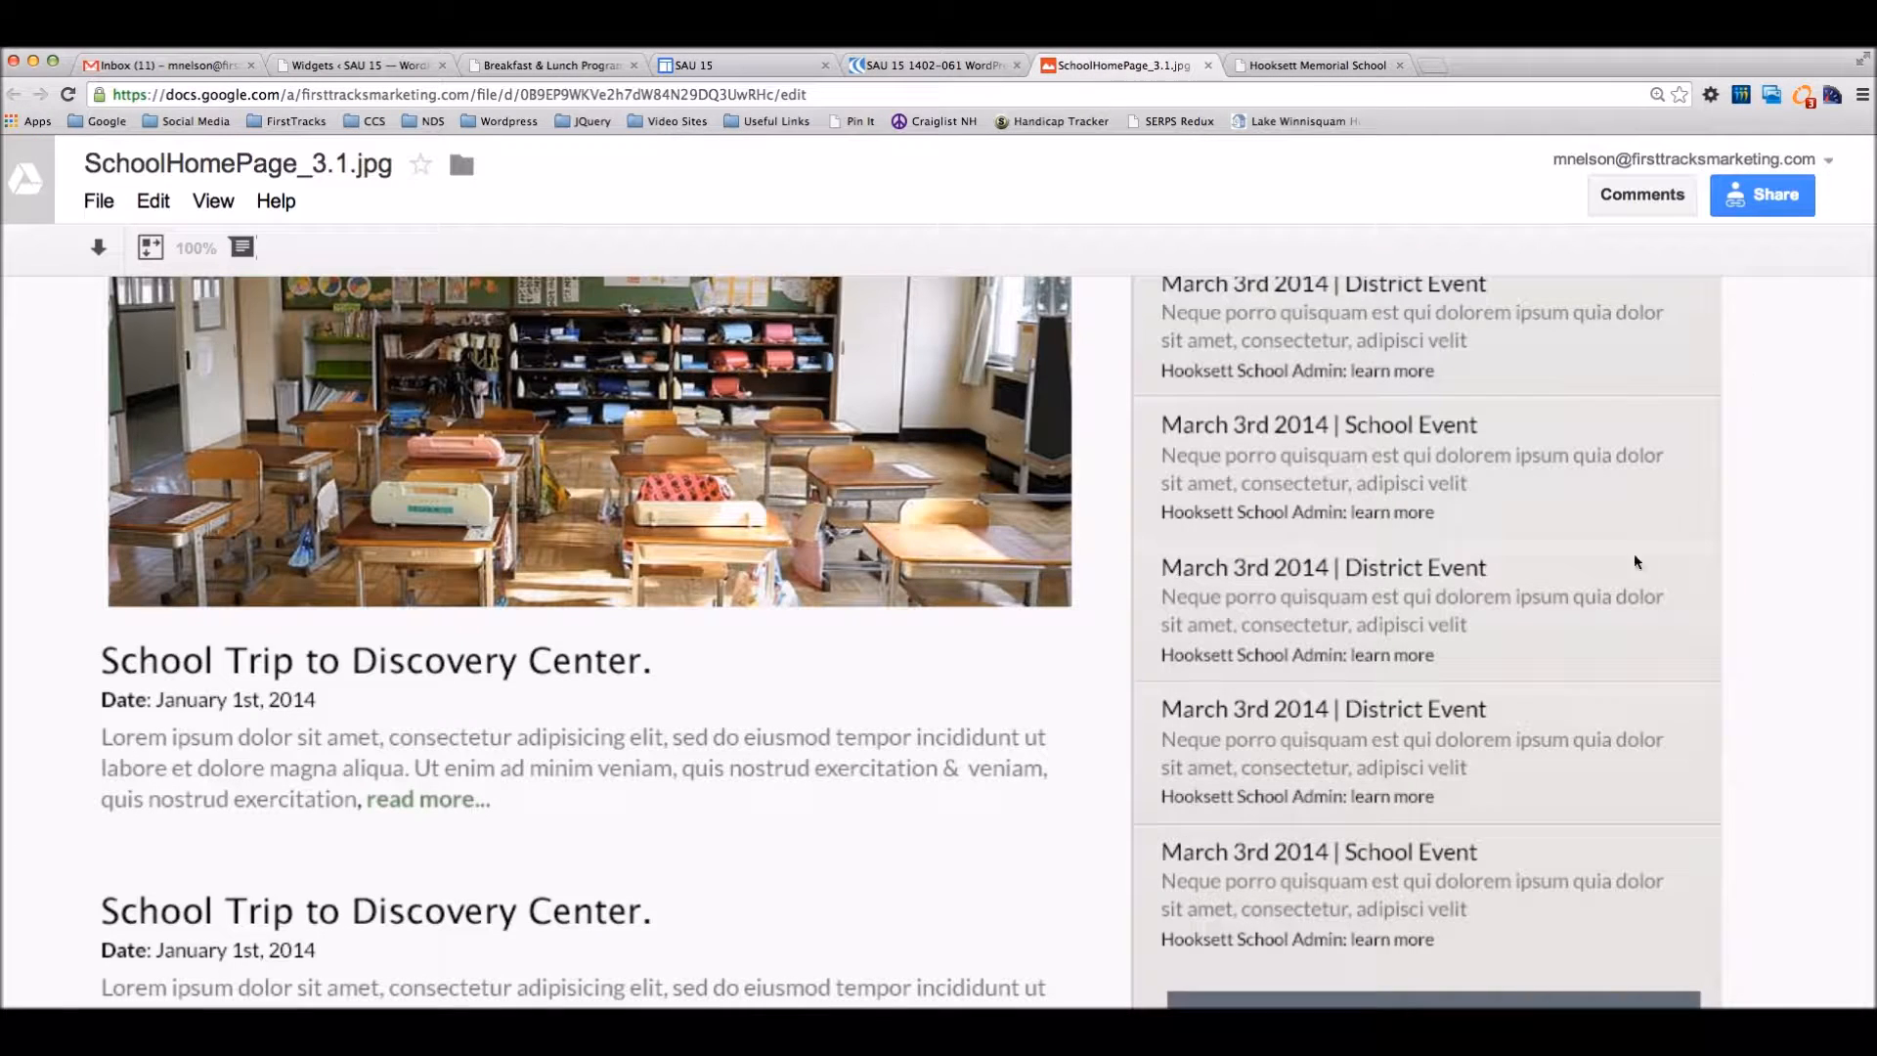
pyautogui.scroll(-10, 1423, 830)
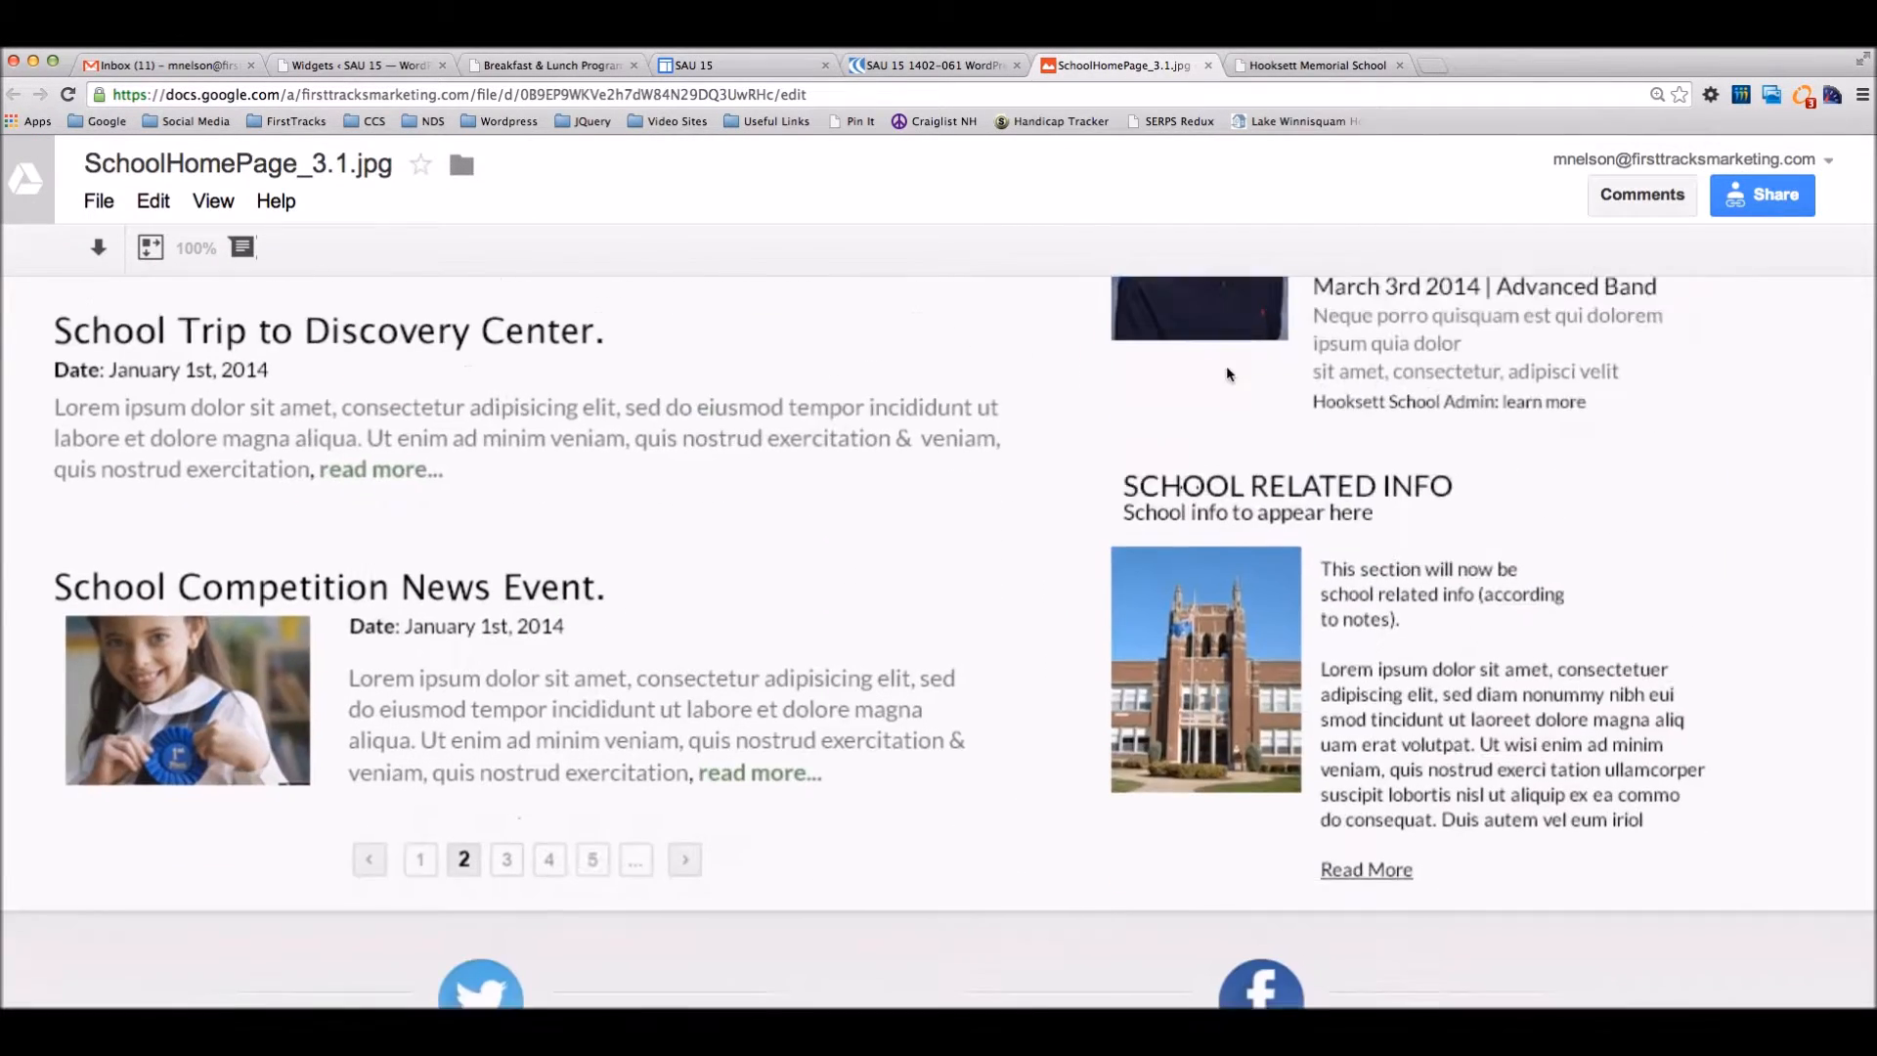
pyautogui.scroll(-6, 1179, 613)
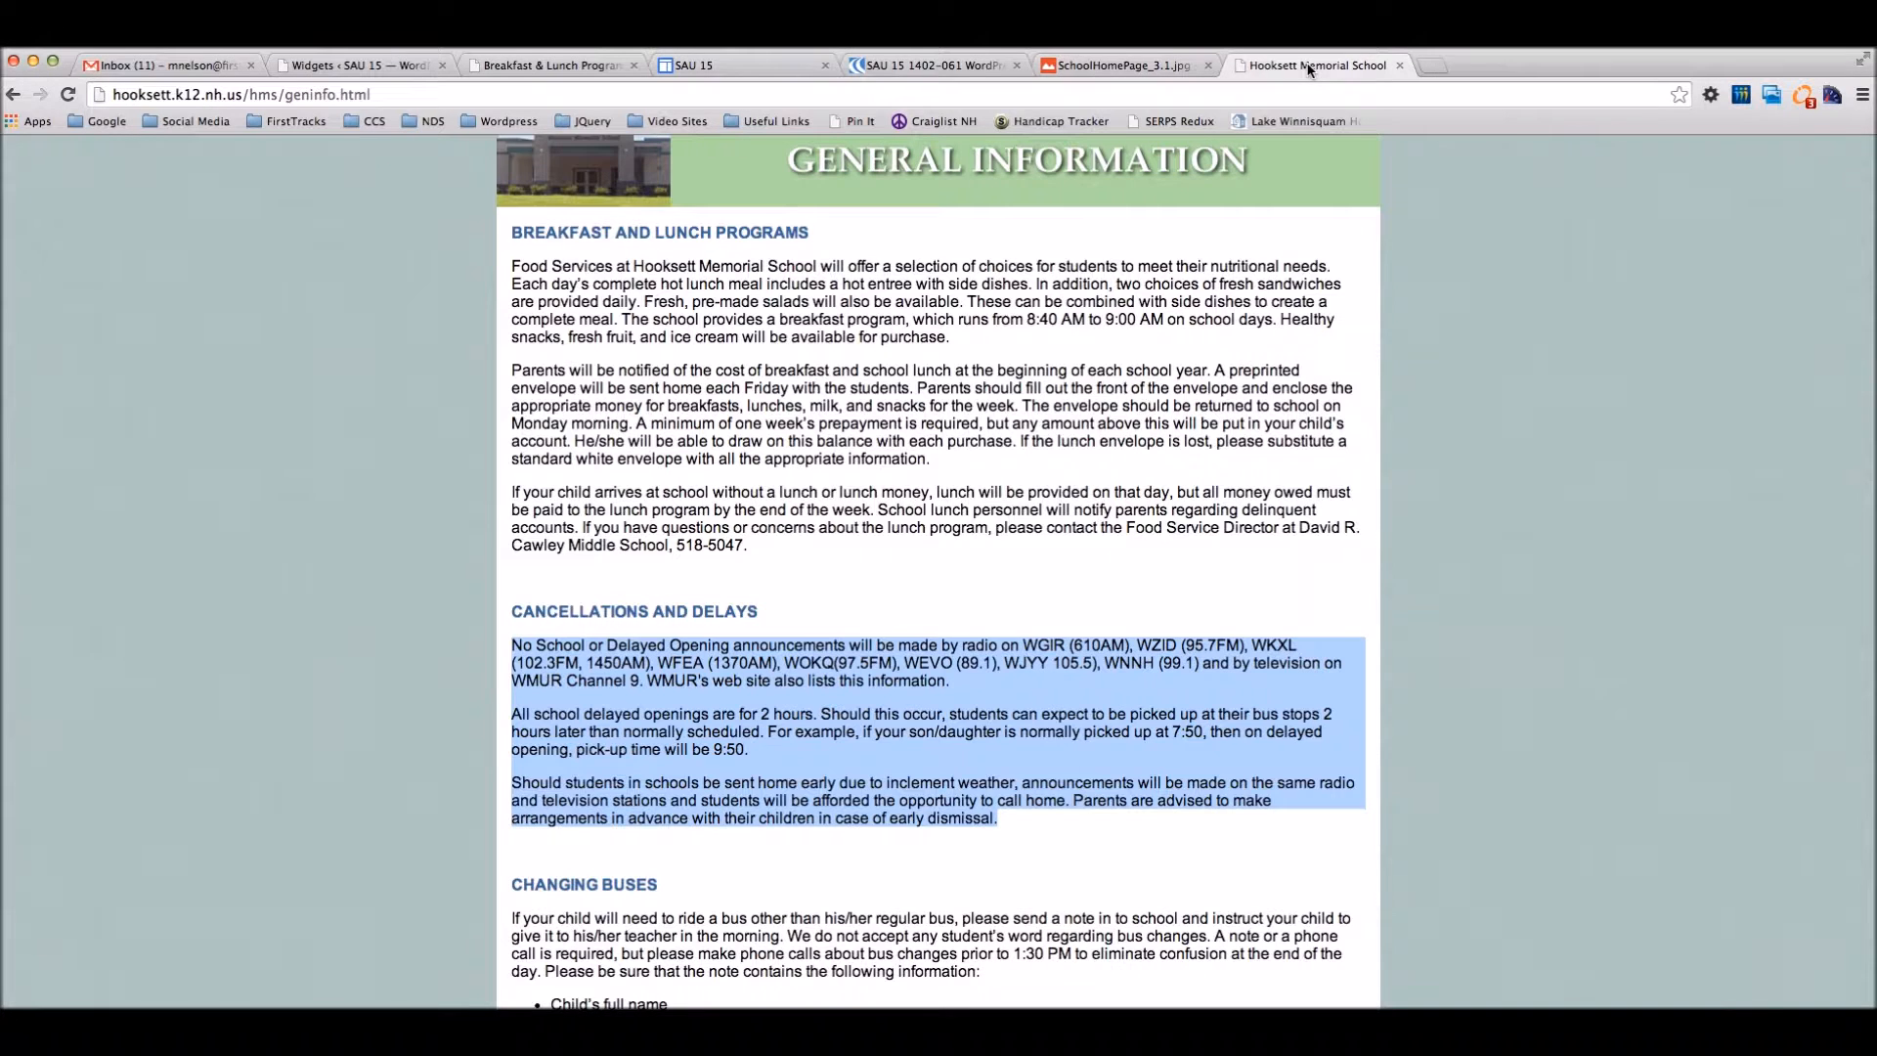
pyautogui.click(1315, 65)
pyautogui.click(753, 64)
pyautogui.click(541, 66)
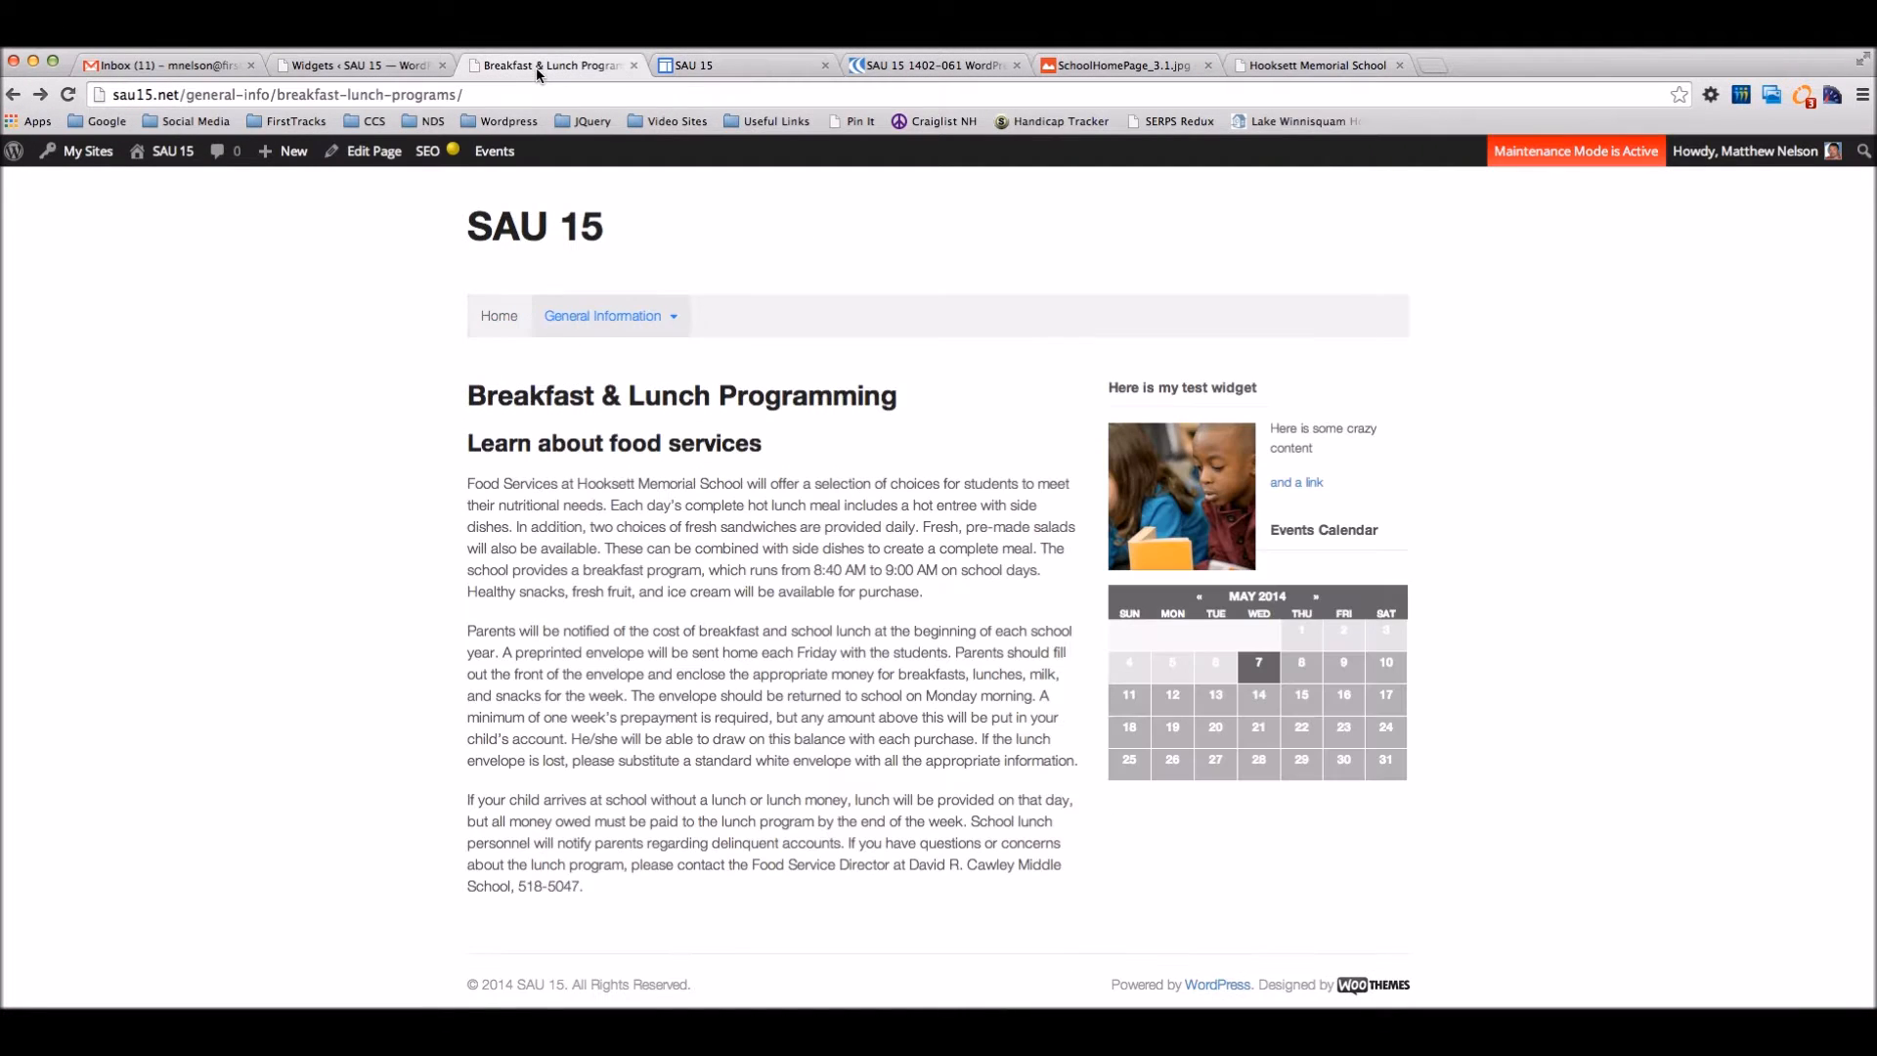
pyautogui.click(404, 66)
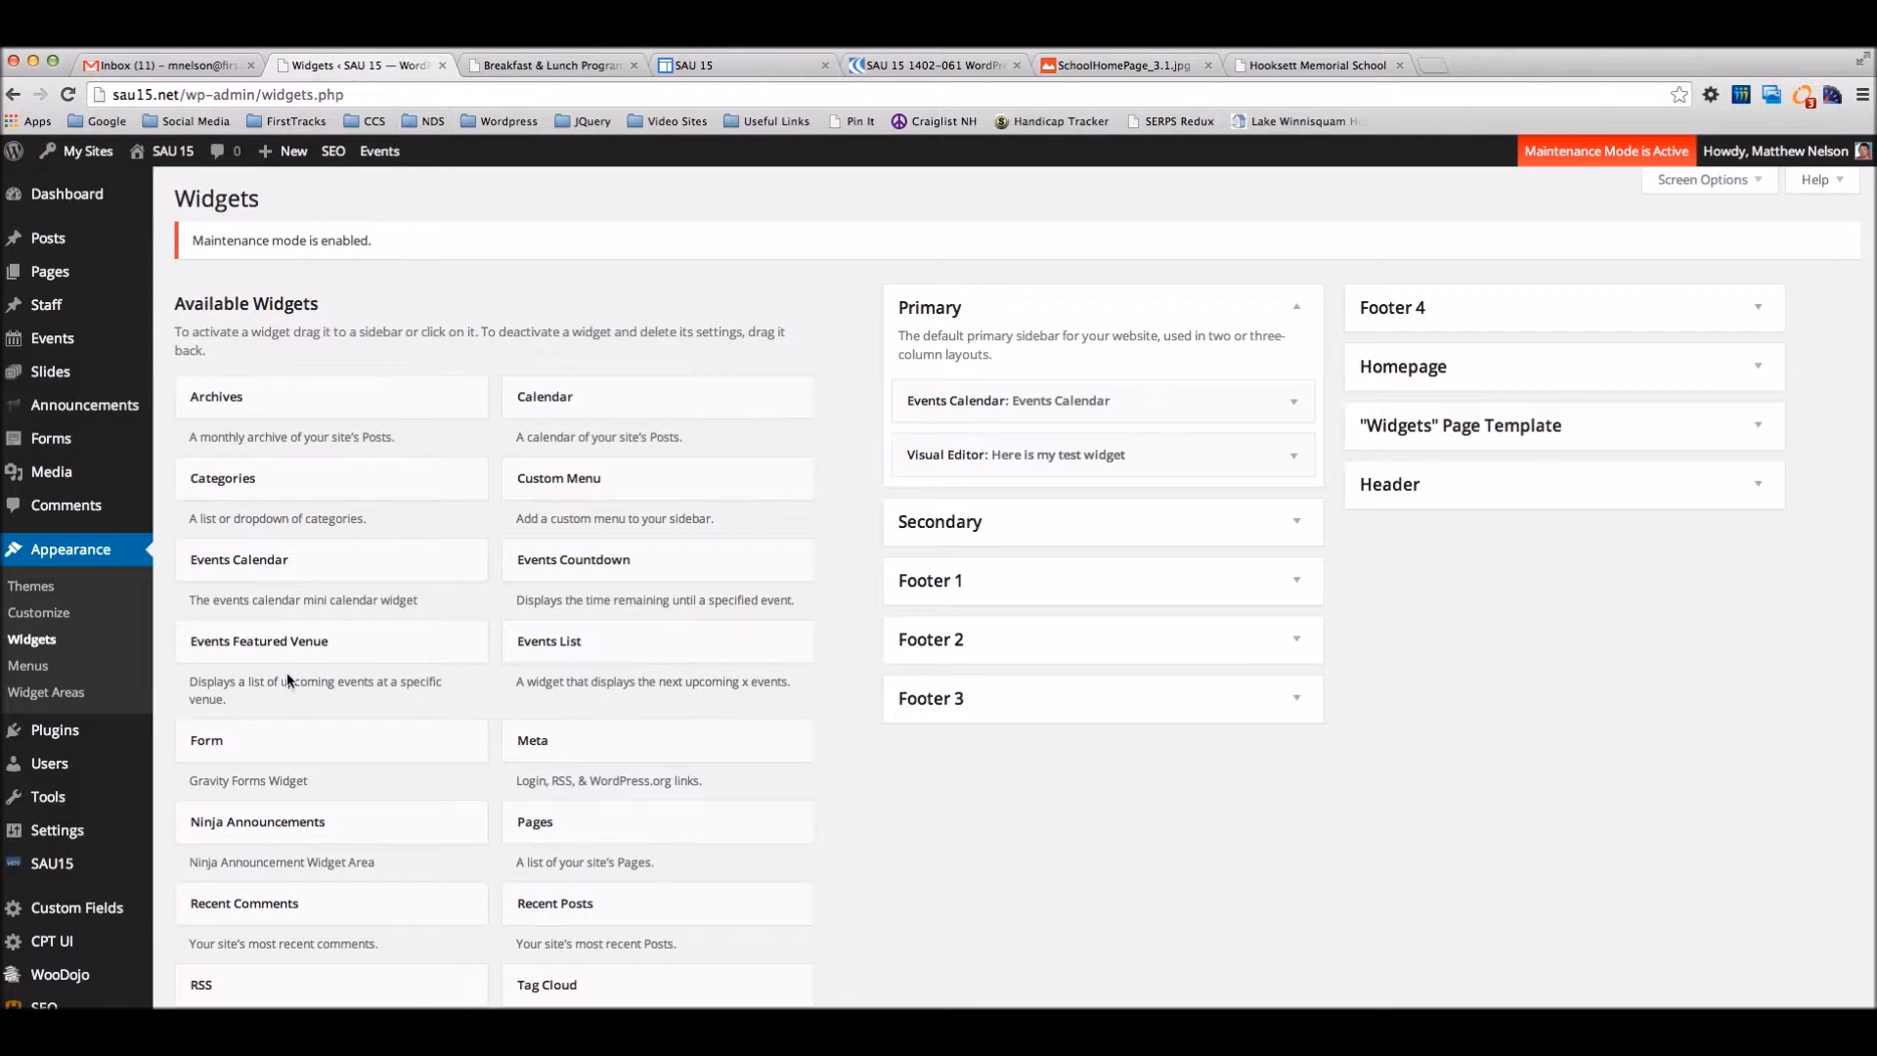
# Open the SAU15 Theme Options page and dismiss the WooSEO and Sidebar Manager notice, confirming its closure.
pyautogui.moveTo(86, 868)
pyautogui.click(212, 835)
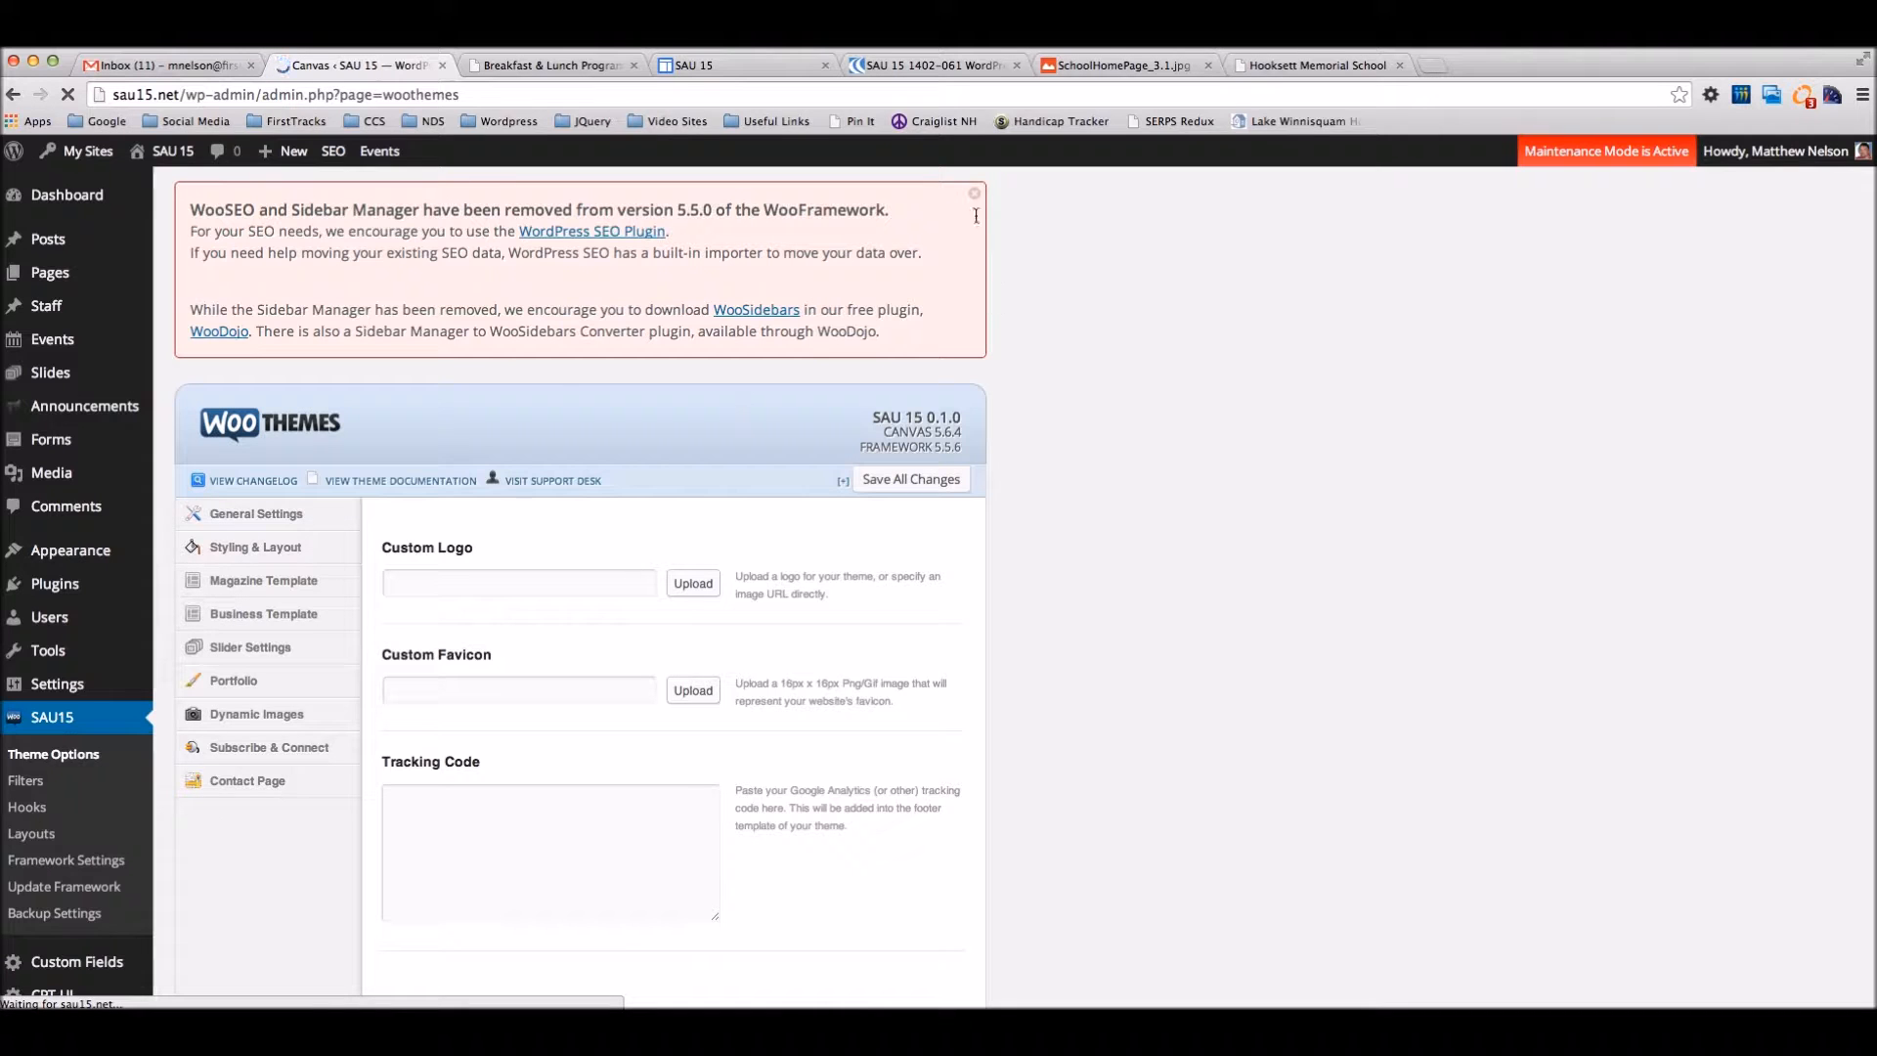
pyautogui.click(973, 194)
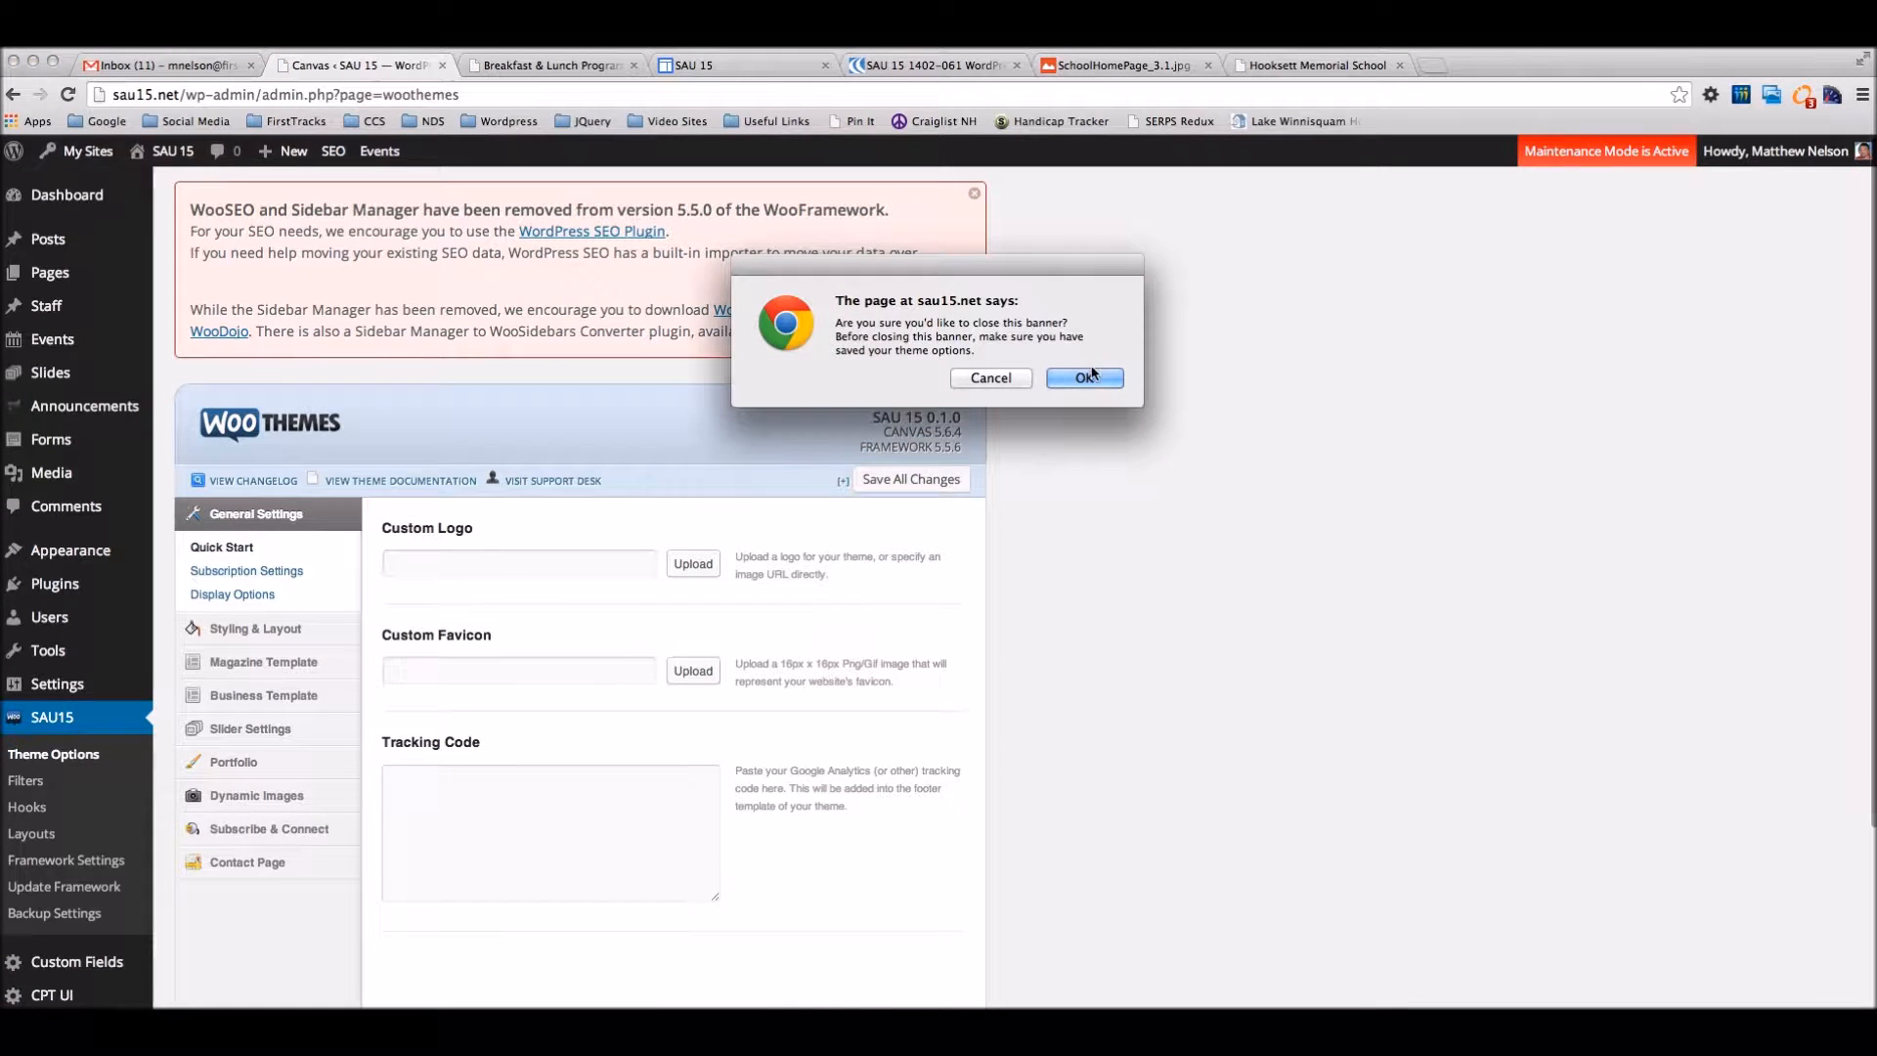
pyautogui.click(1083, 378)
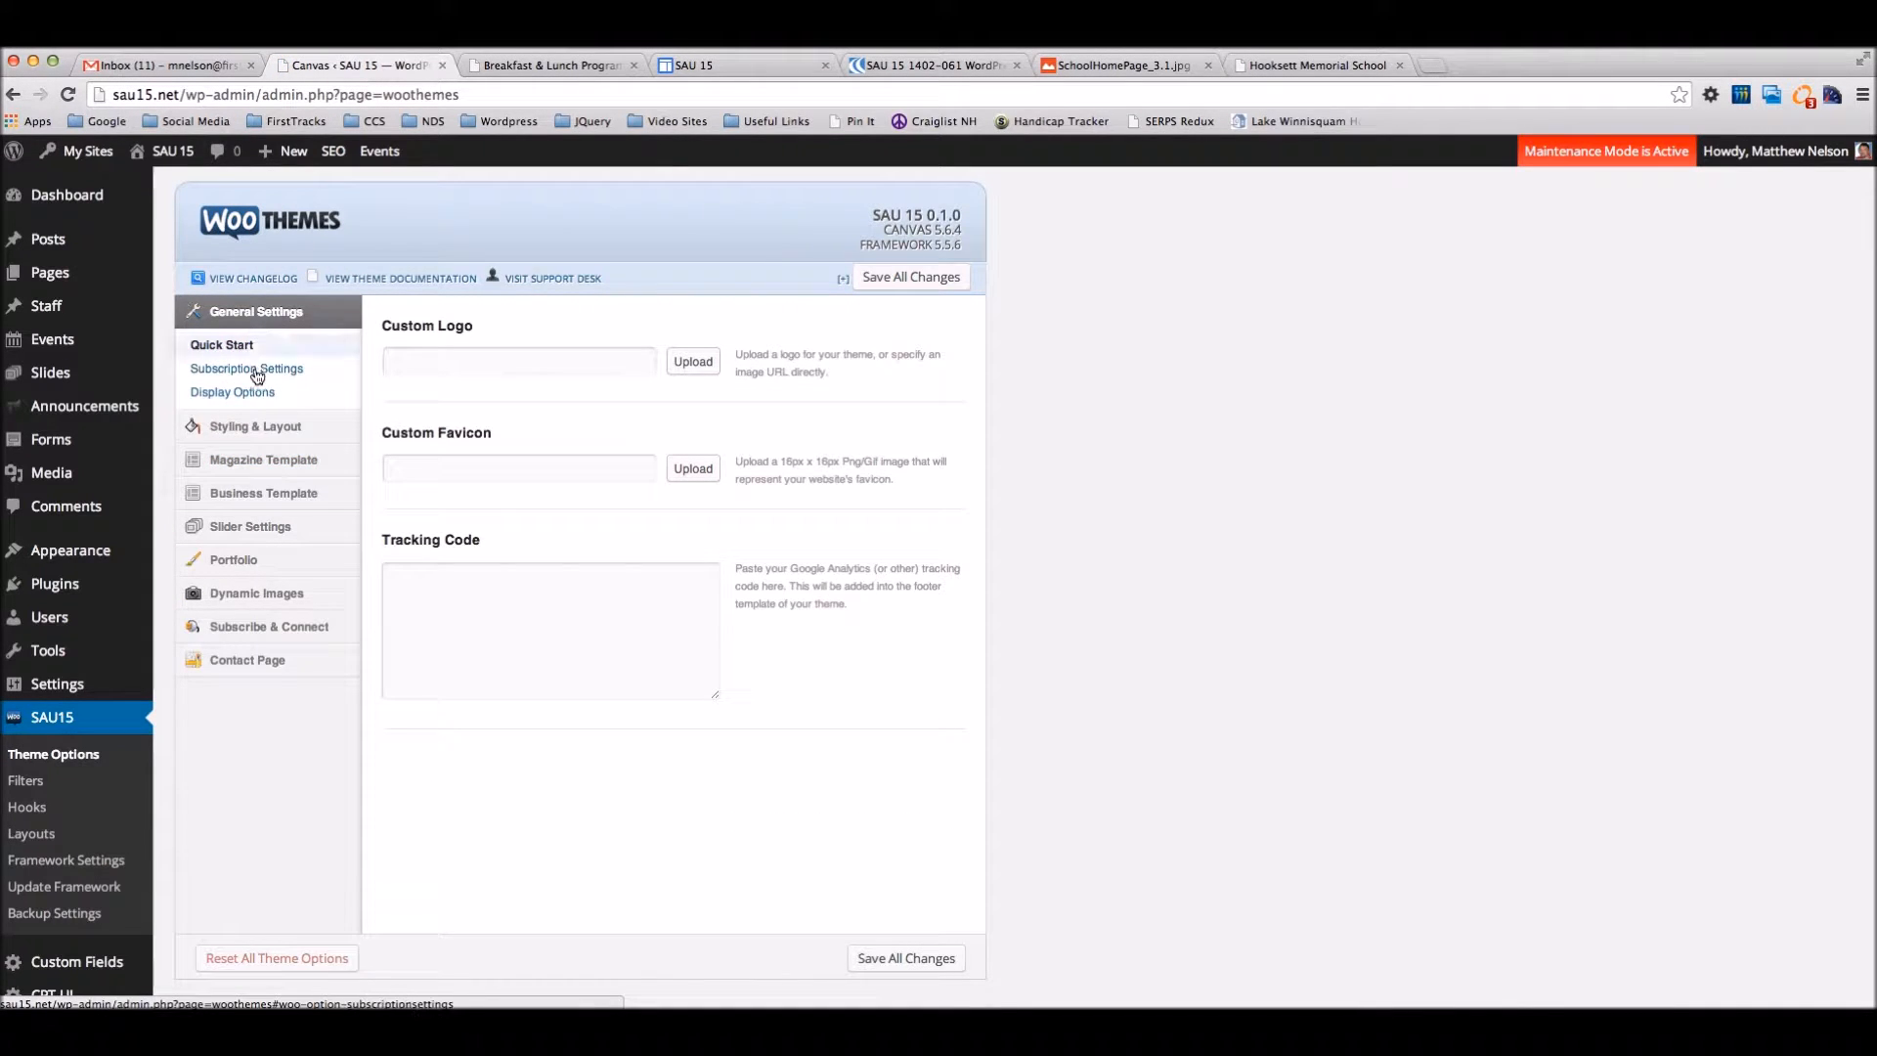
# Look through the theme's Styling & Layout and General Settings, including the General Styling, Footer, Display Options and Subscription Settings sections.
pyautogui.click(252, 428)
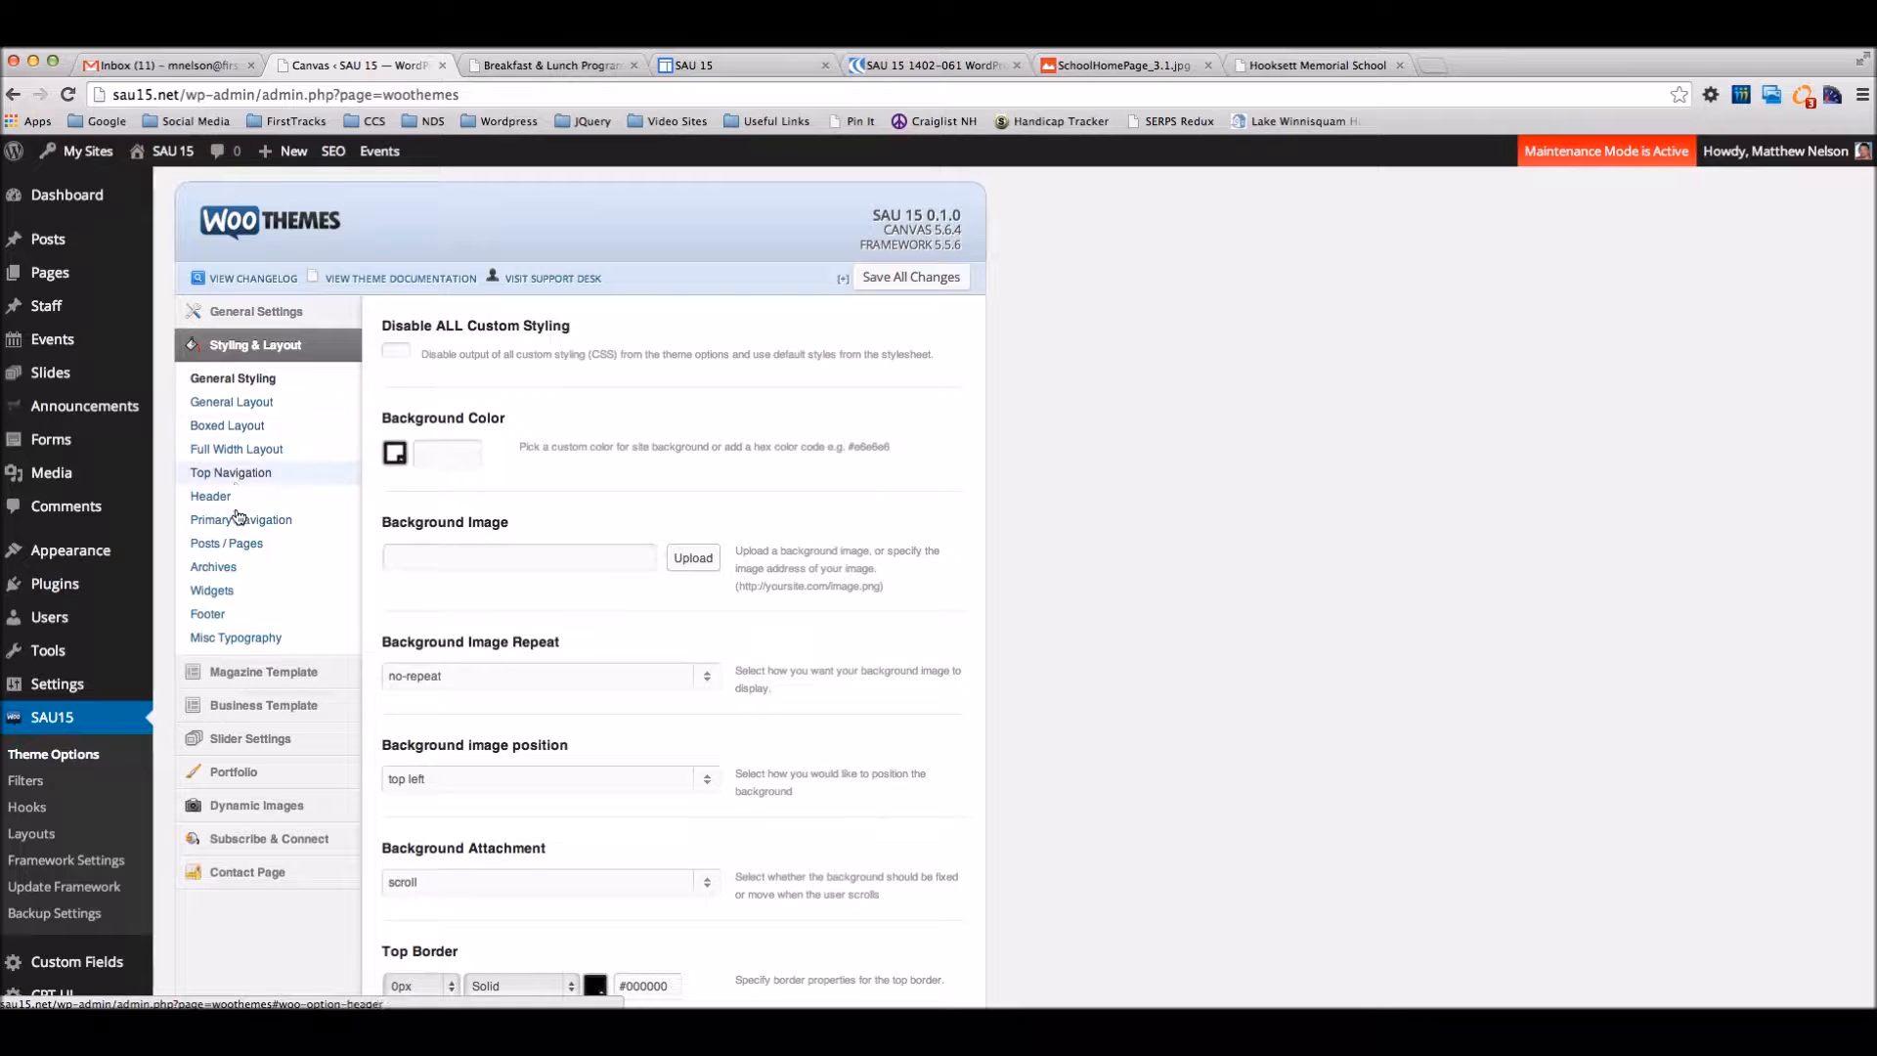
pyautogui.click(208, 613)
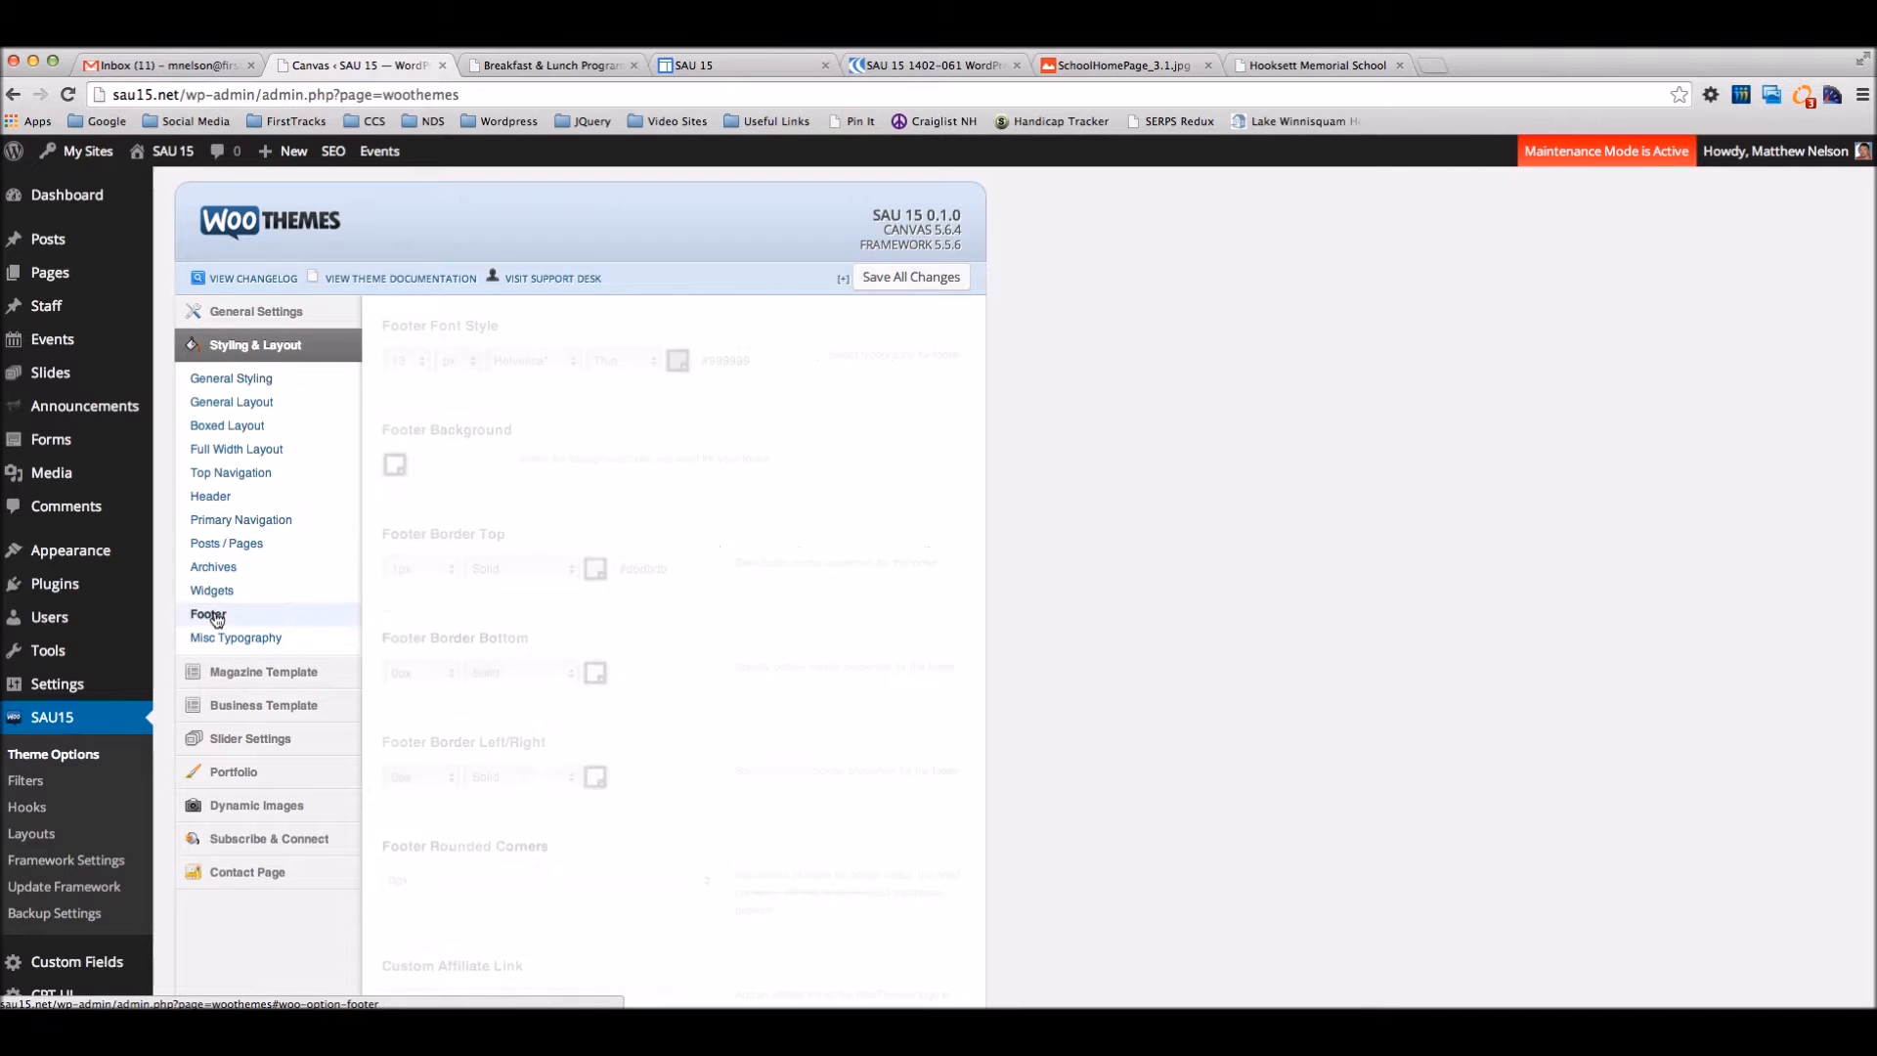
pyautogui.click(296, 381)
pyautogui.scroll(-10, 560, 488)
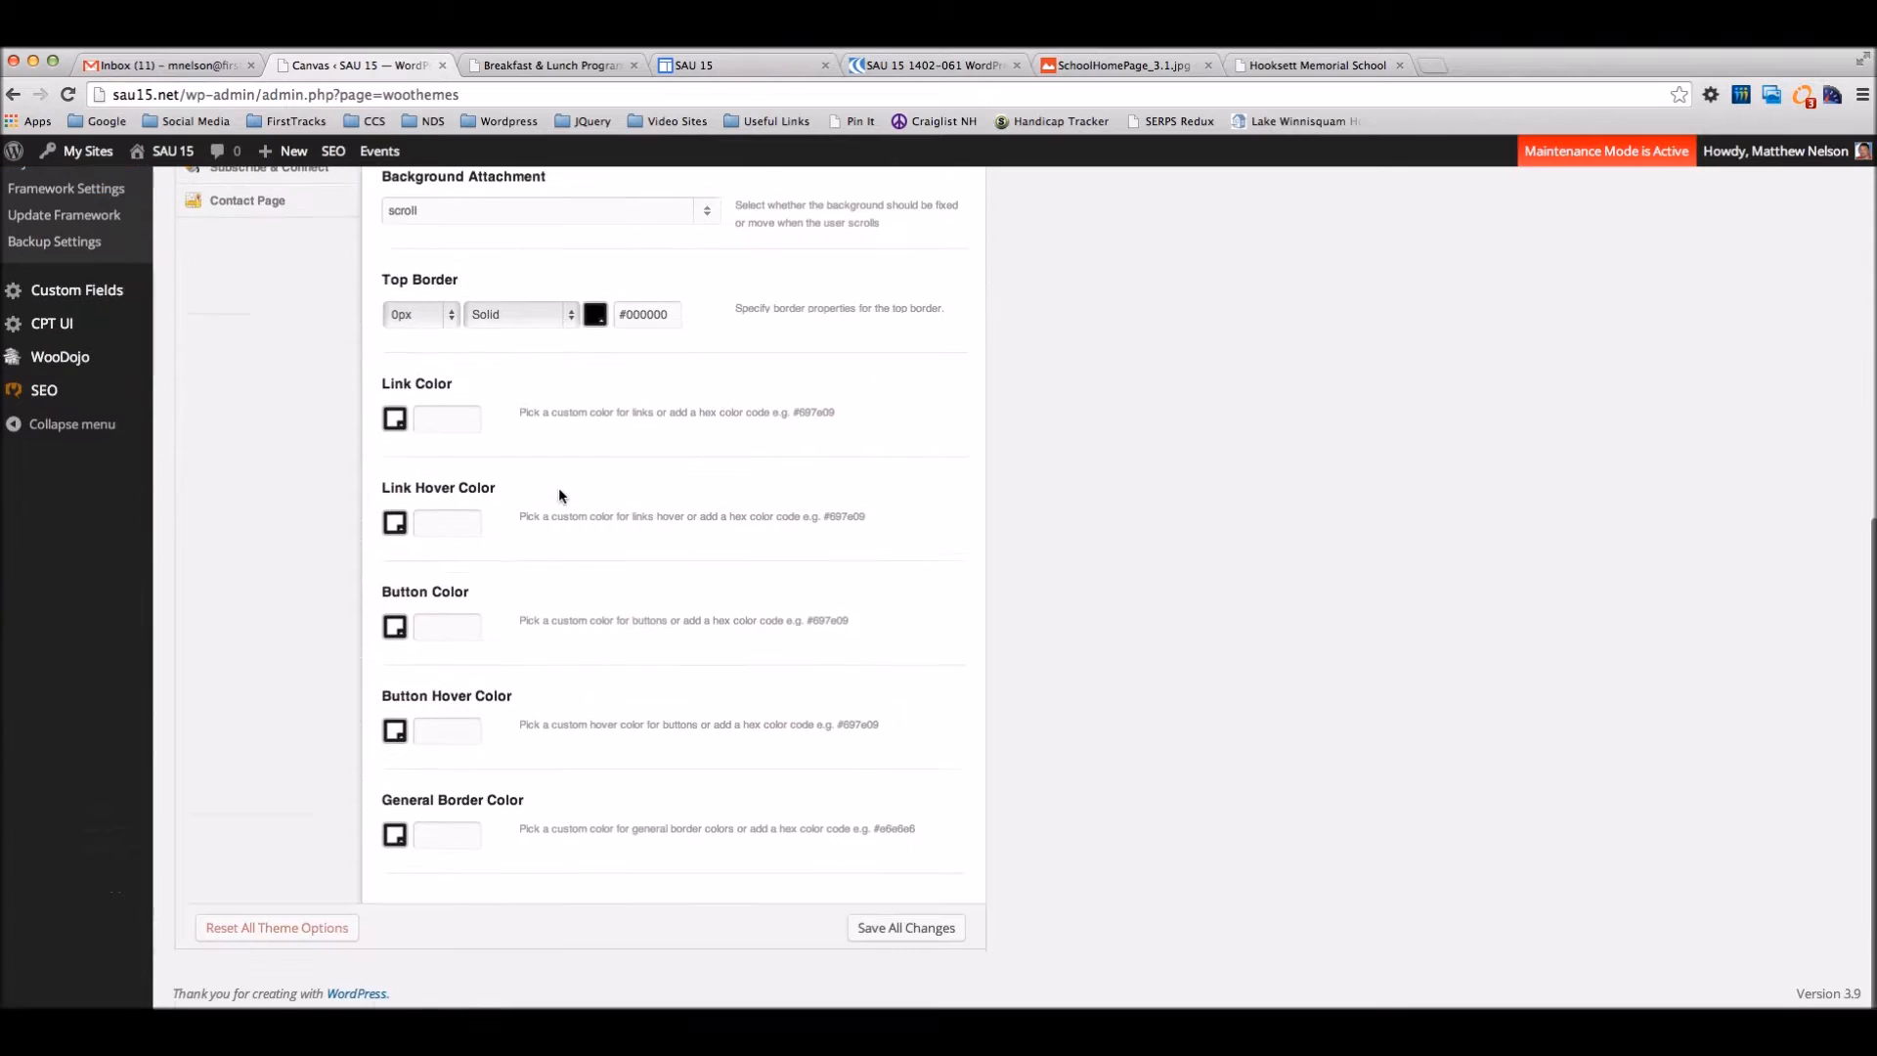
pyautogui.scroll(7, 559, 489)
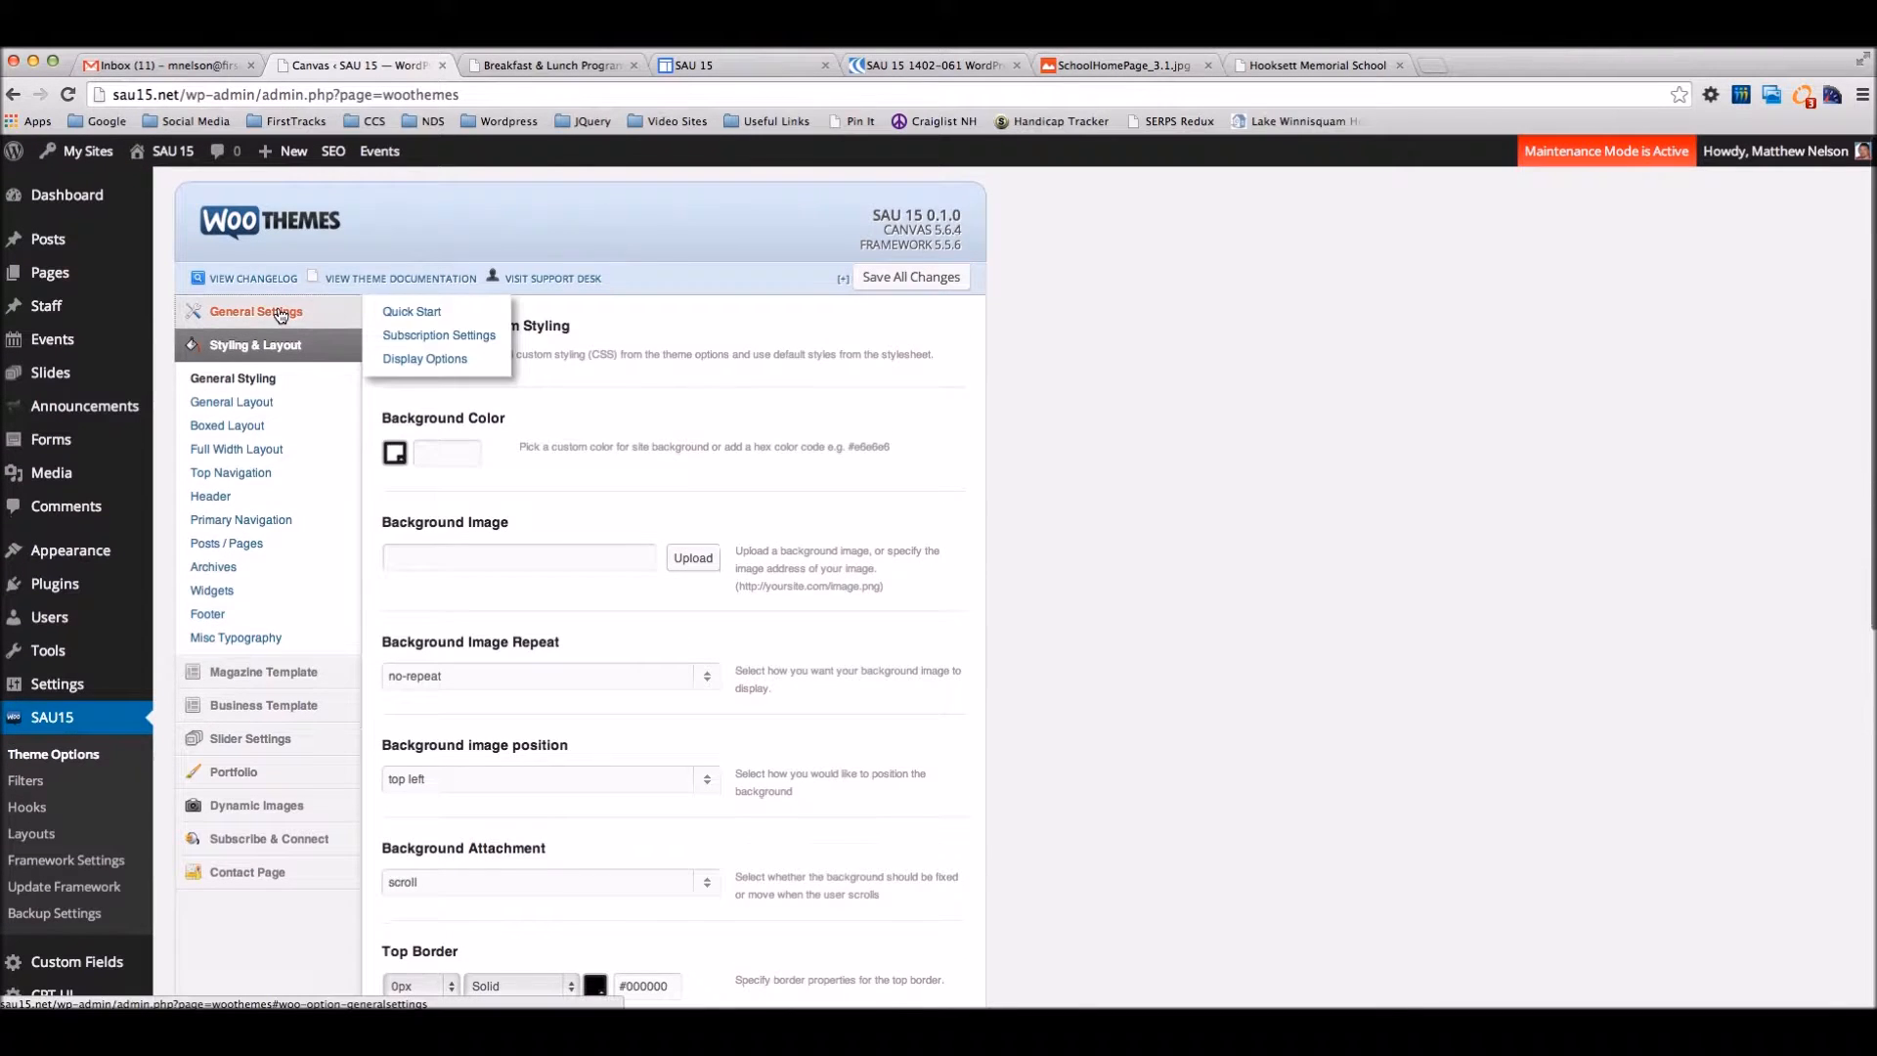
pyautogui.click(281, 314)
pyautogui.click(257, 393)
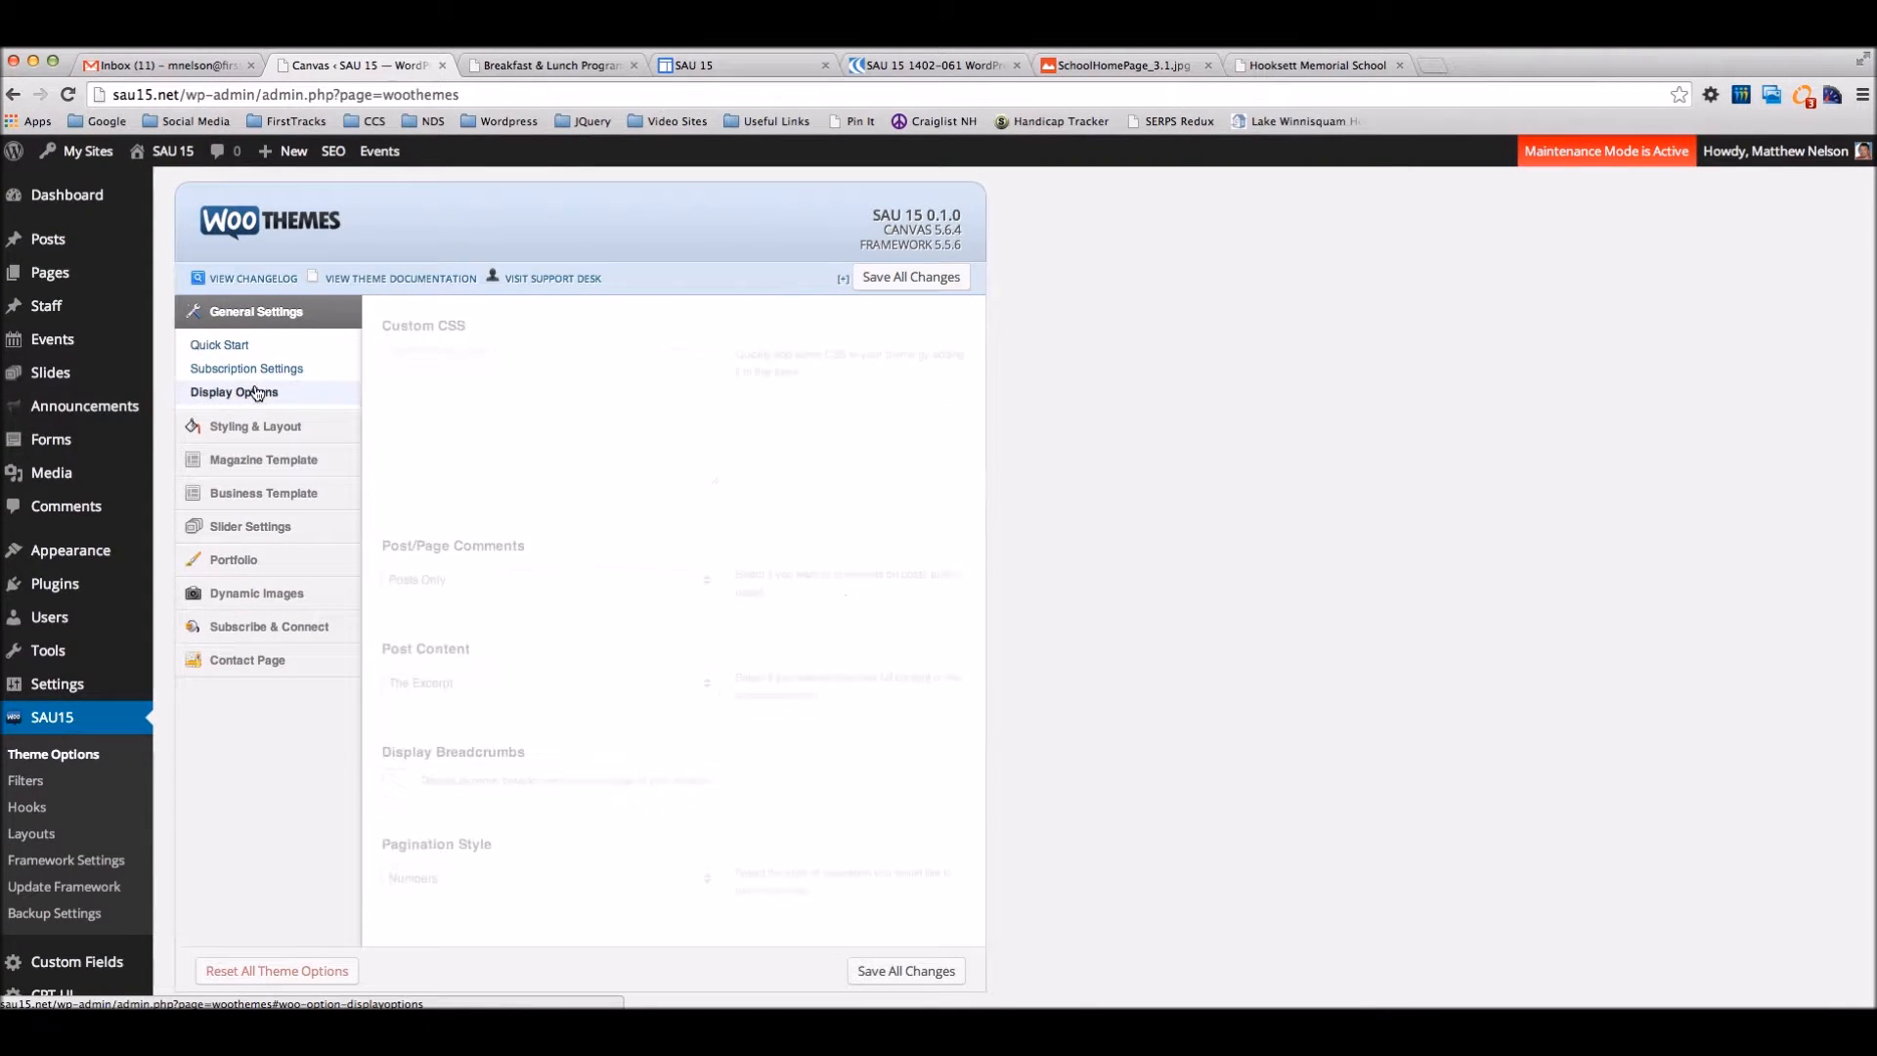
pyautogui.click(259, 369)
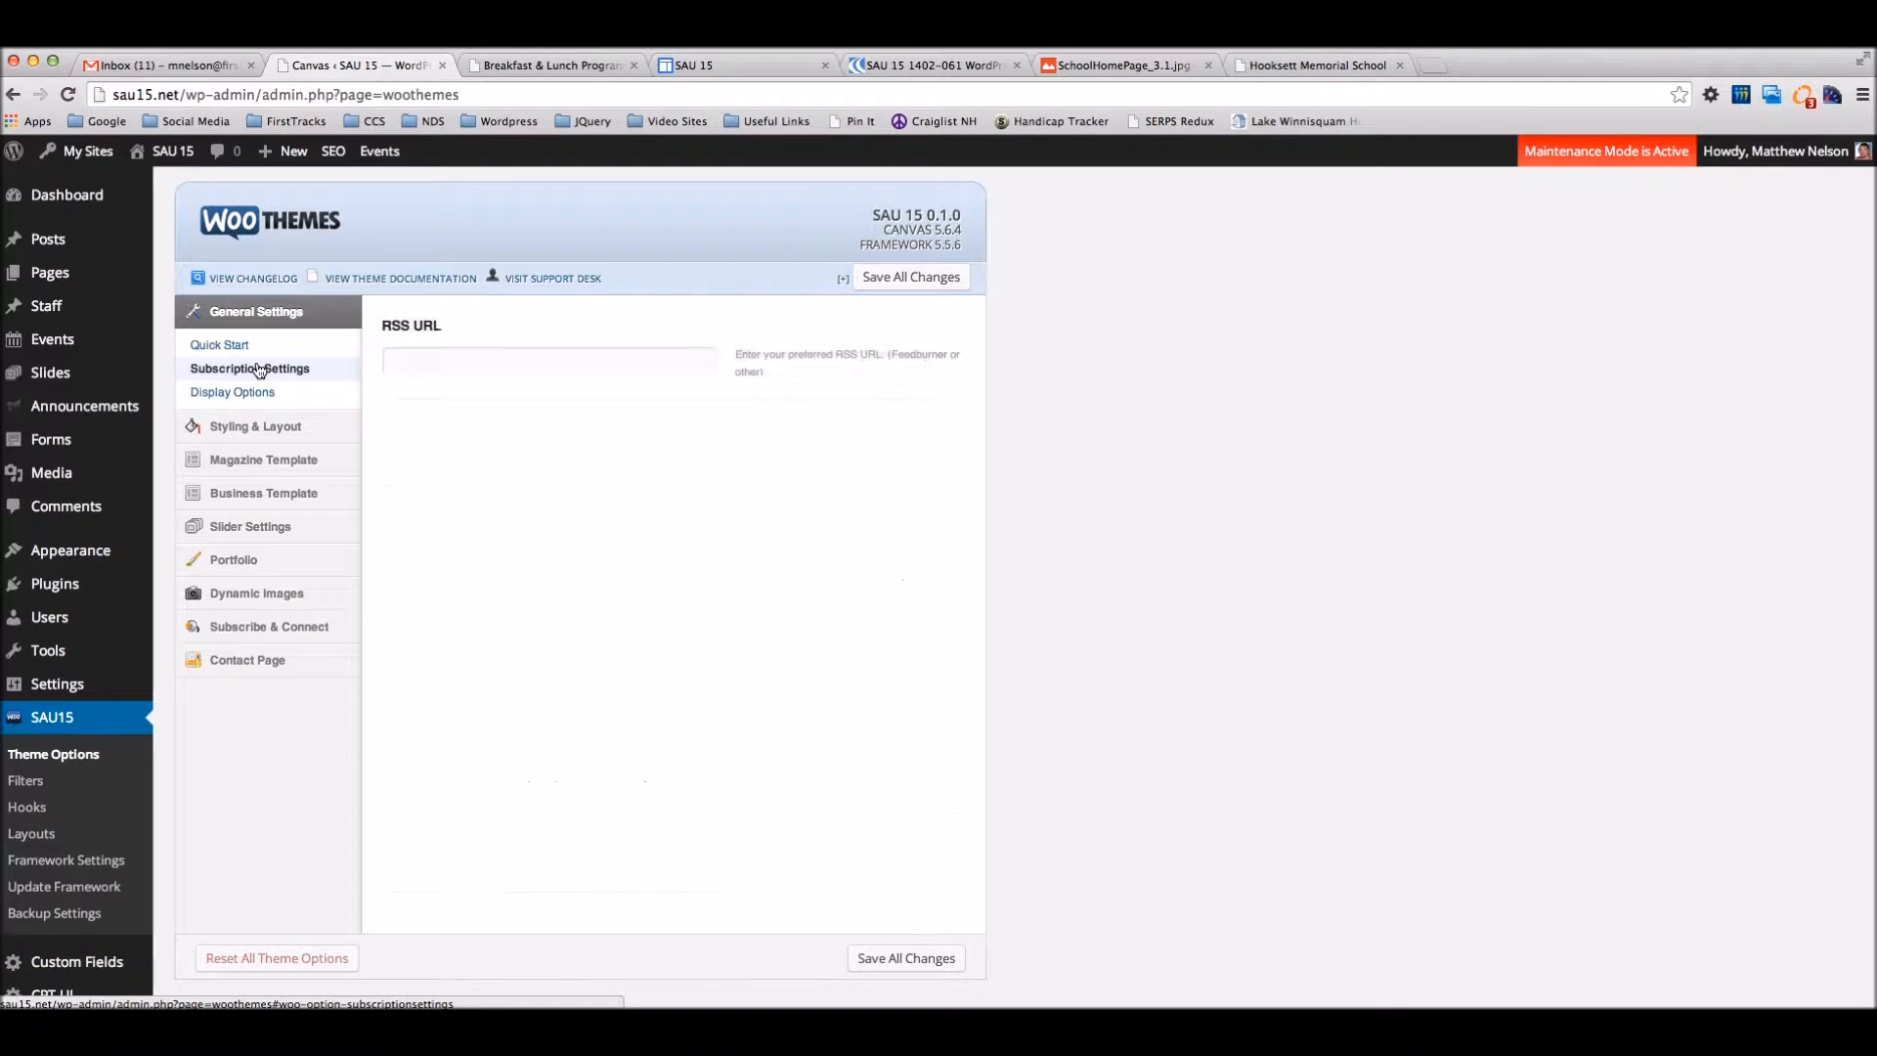
pyautogui.click(256, 426)
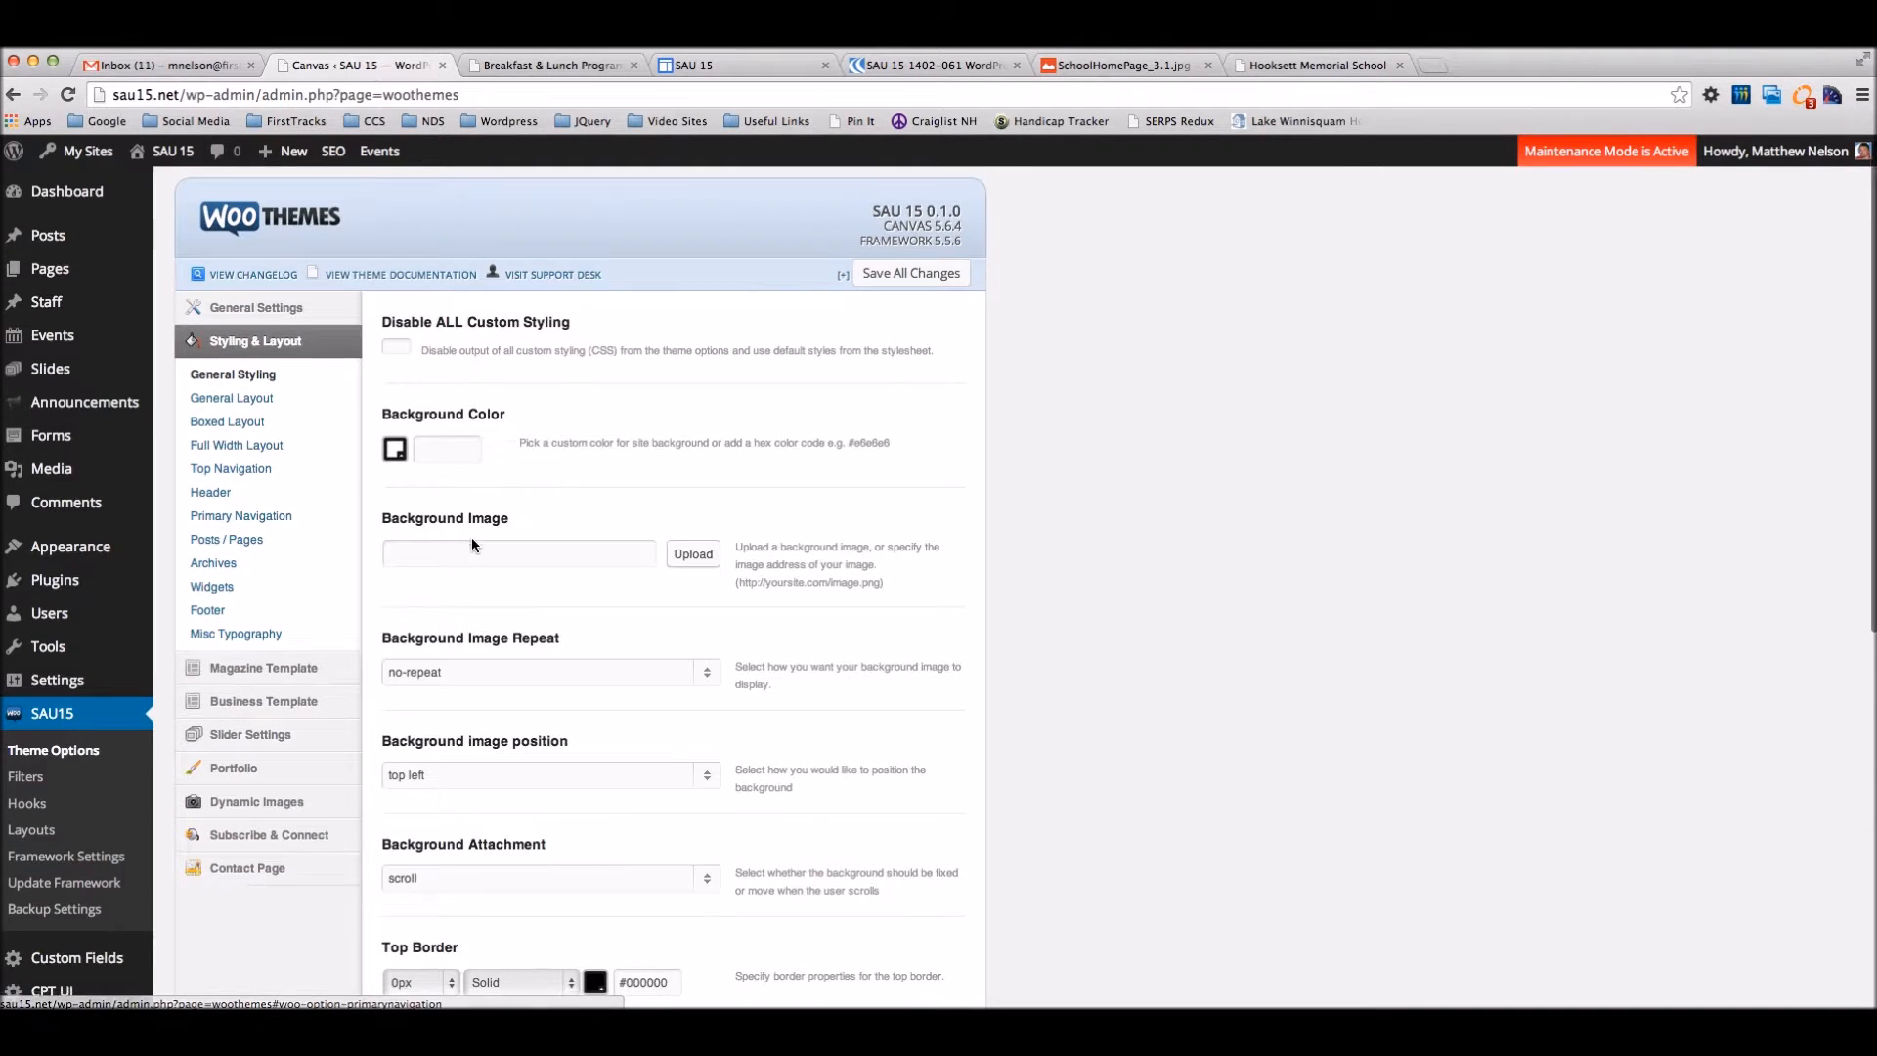
# In the theme's General Layout settings, set the Site Width to 1000 px and save all changes.
pyautogui.scroll(-7, 471, 536)
pyautogui.scroll(5, 471, 537)
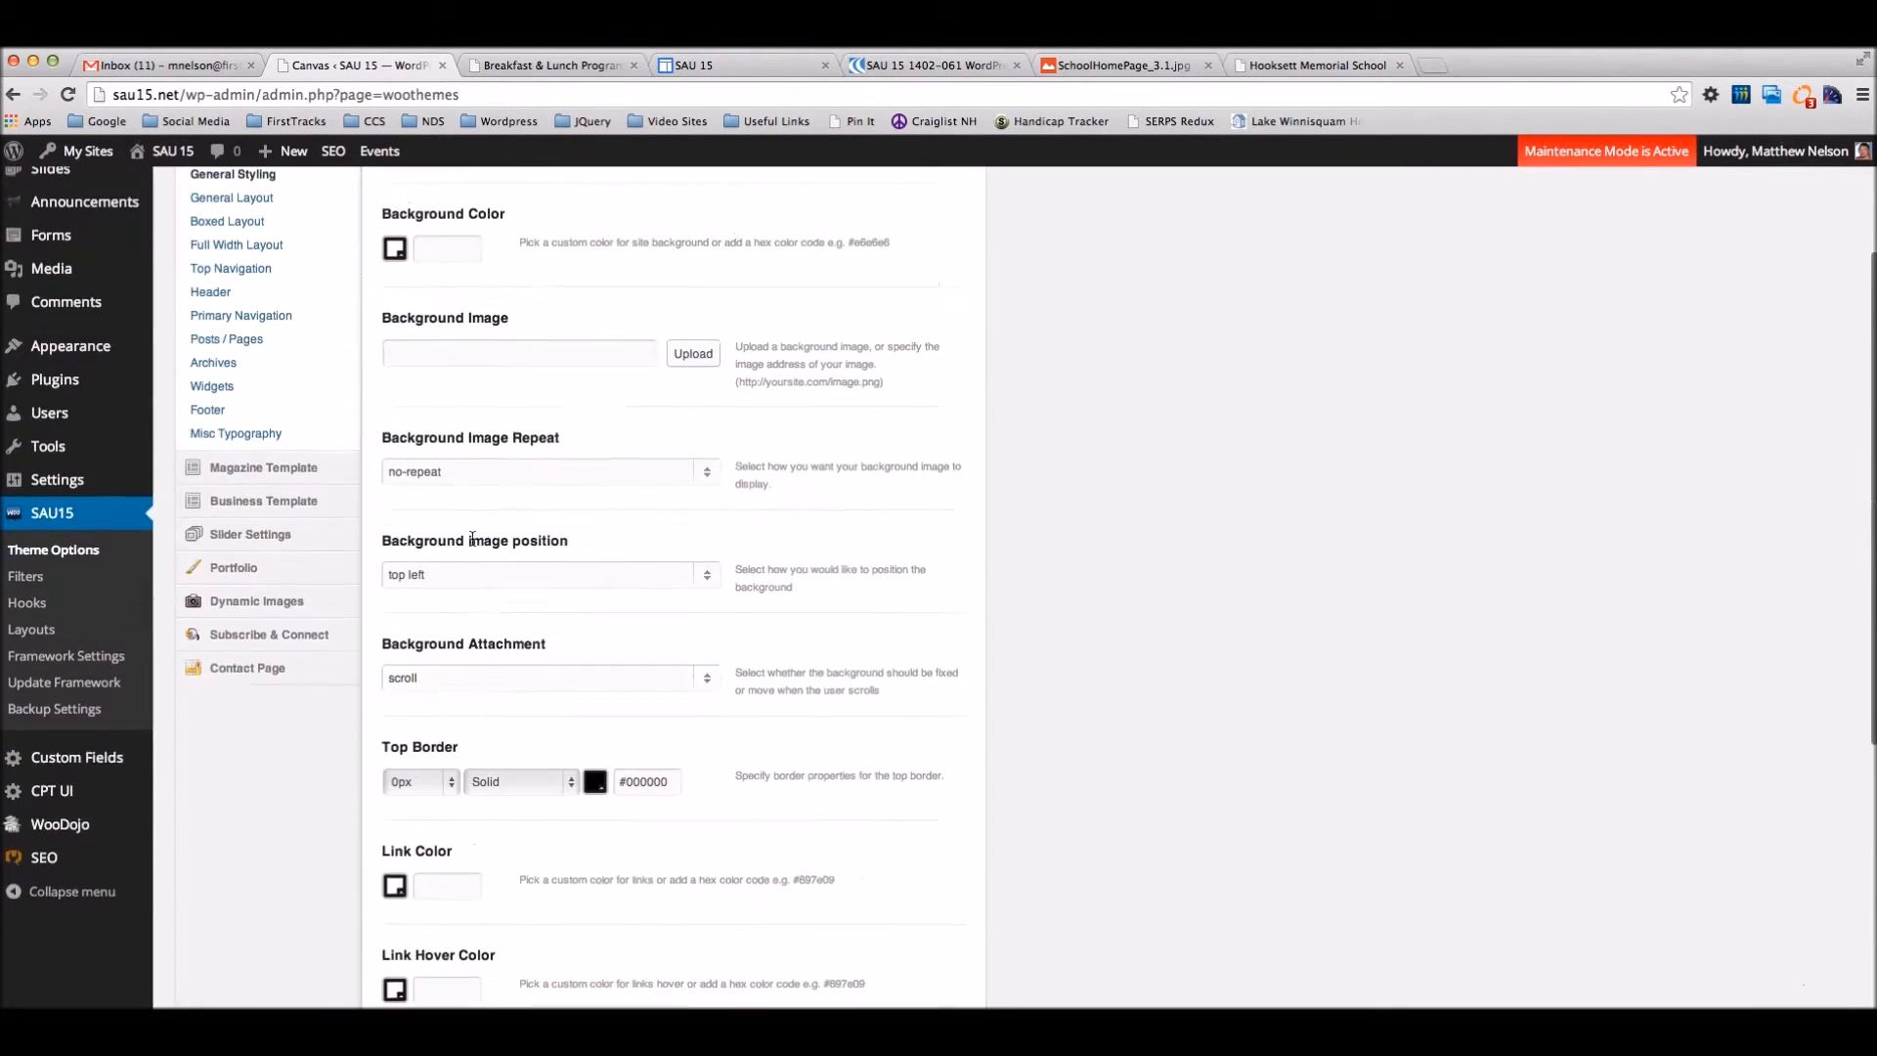
pyautogui.scroll(2, 472, 537)
pyautogui.click(258, 301)
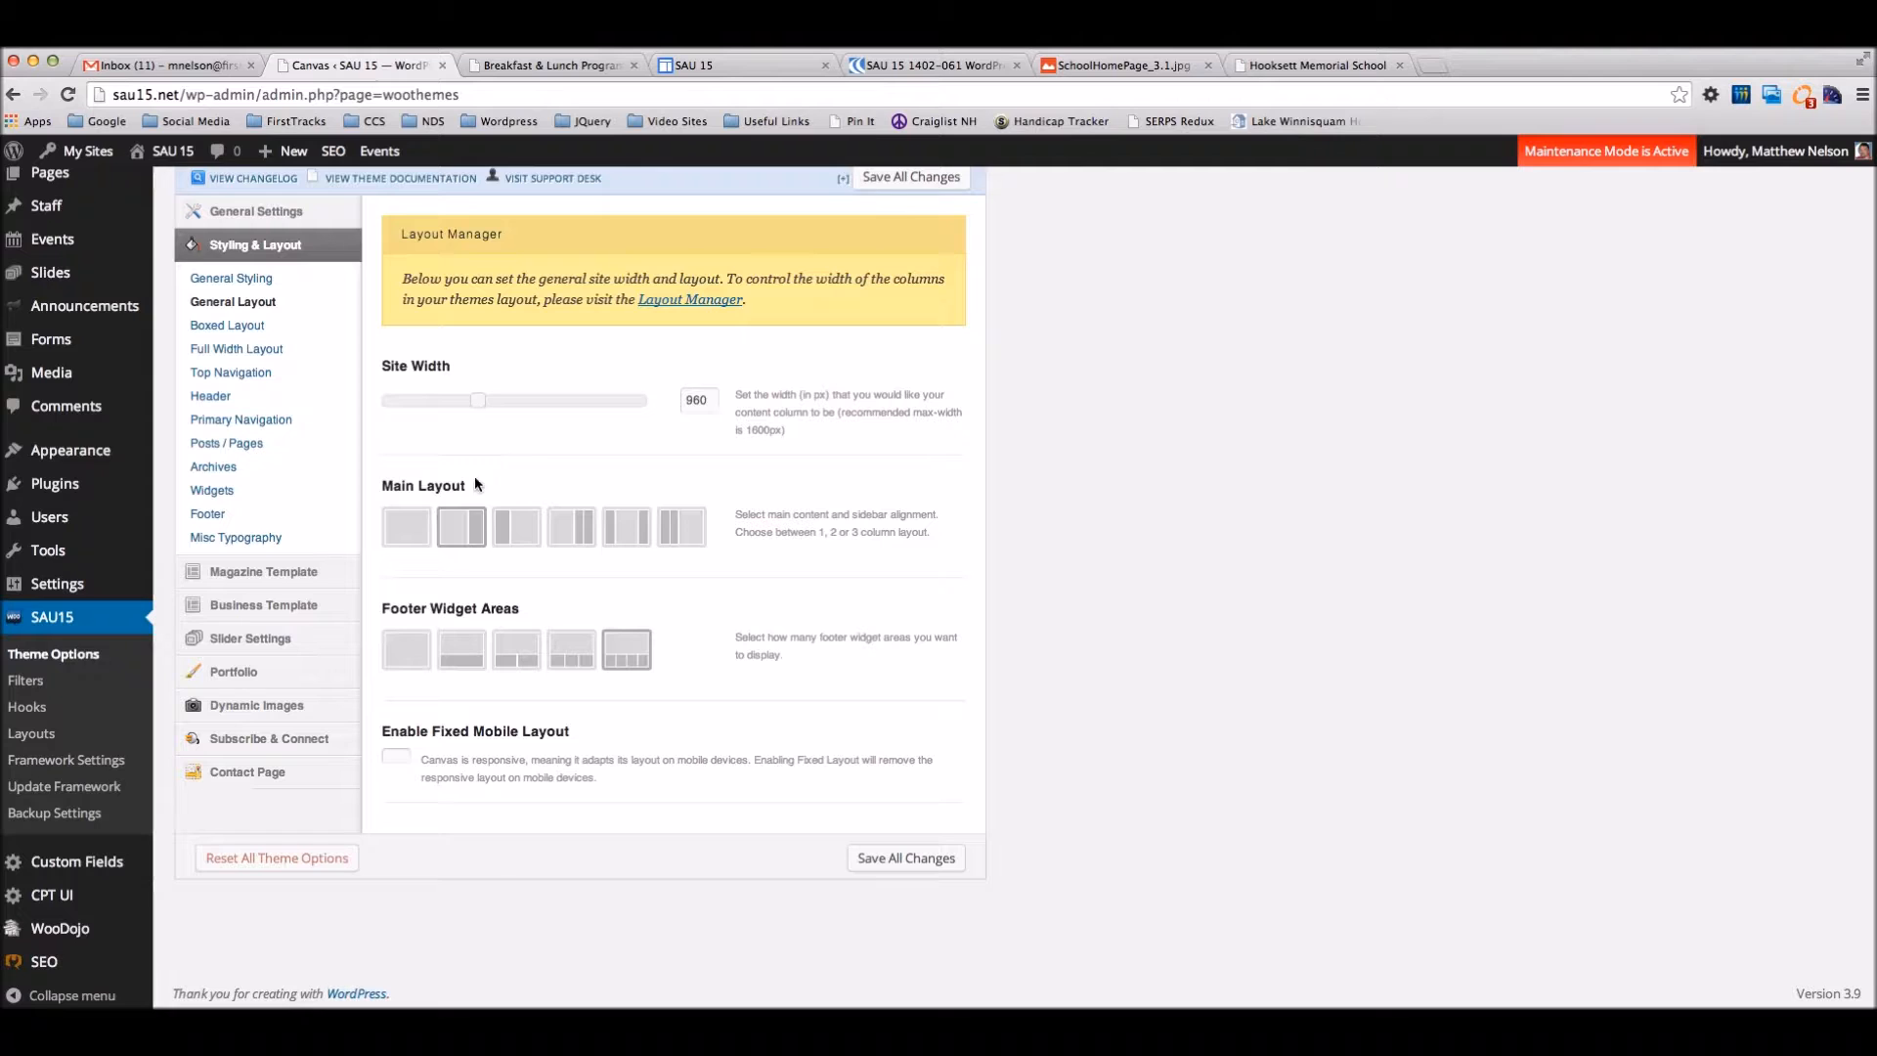
pyautogui.doubleClick(697, 401)
pyautogui.moveTo(477, 403); pyautogui.dragTo(486, 408)
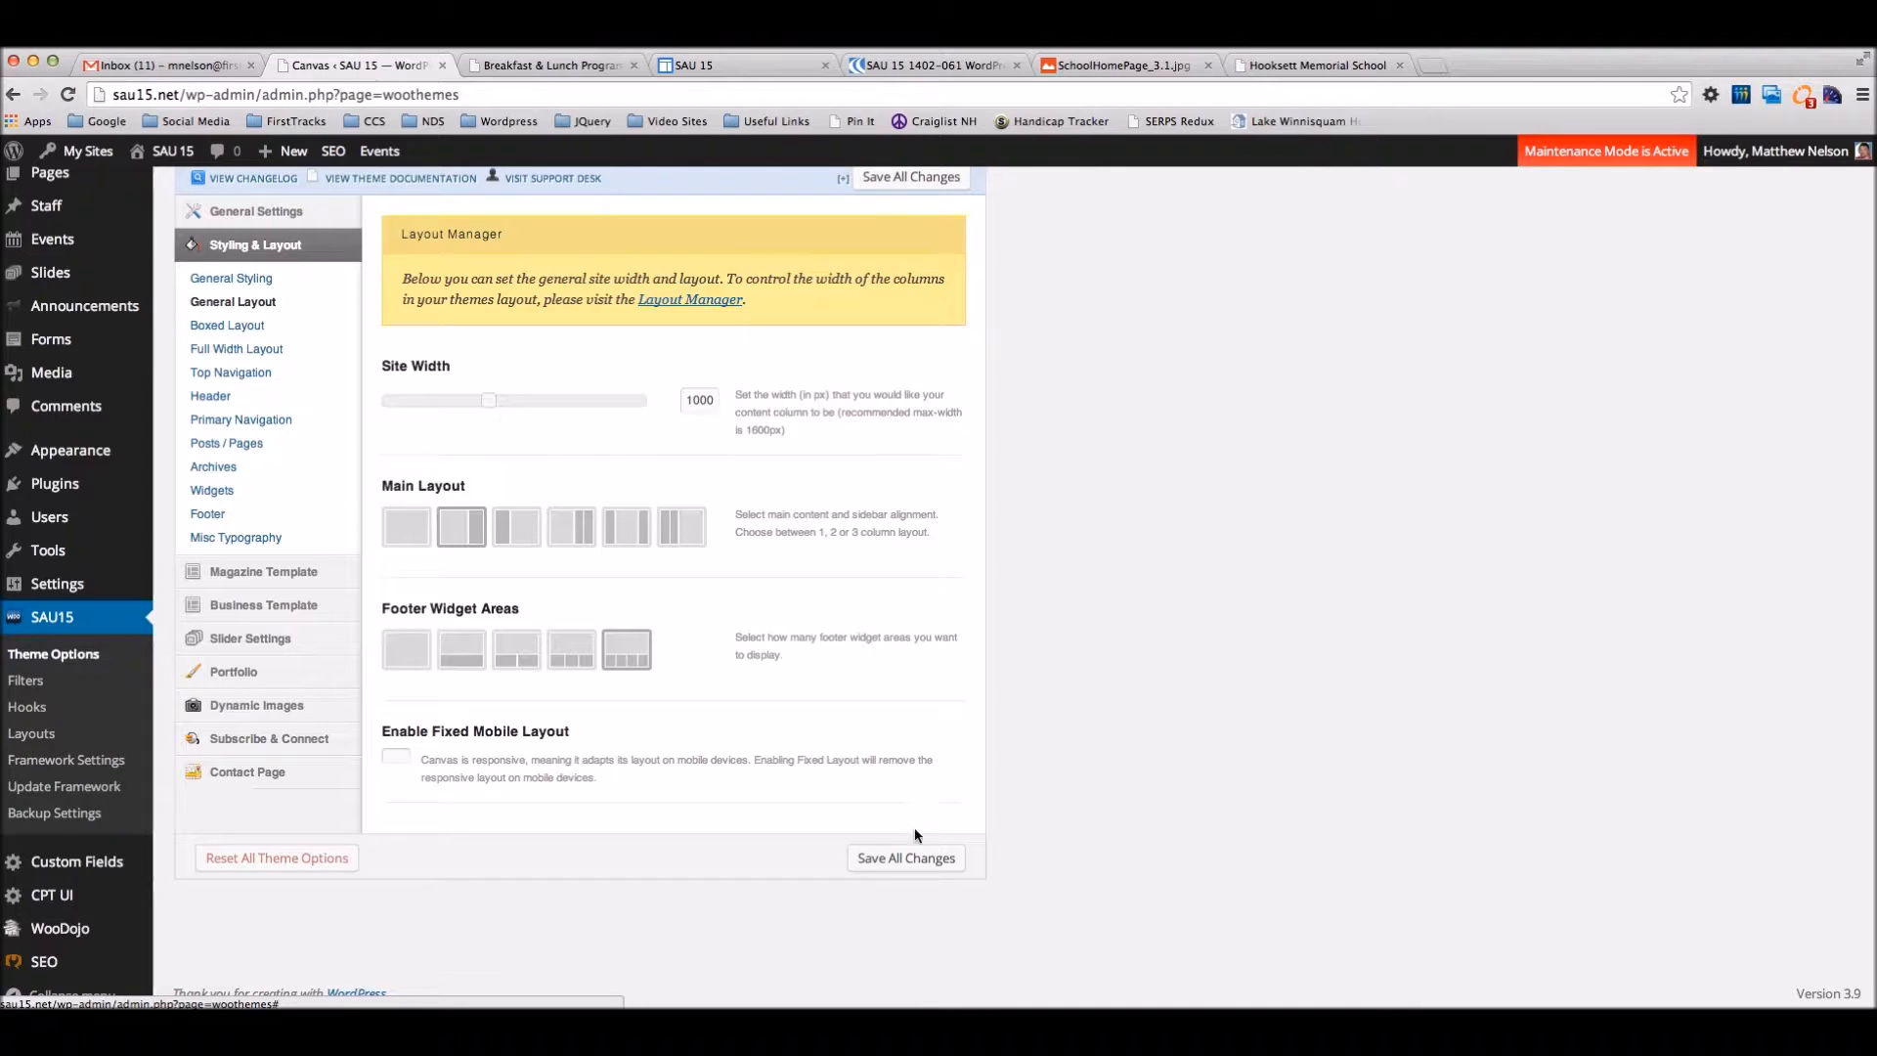
pyautogui.click(890, 859)
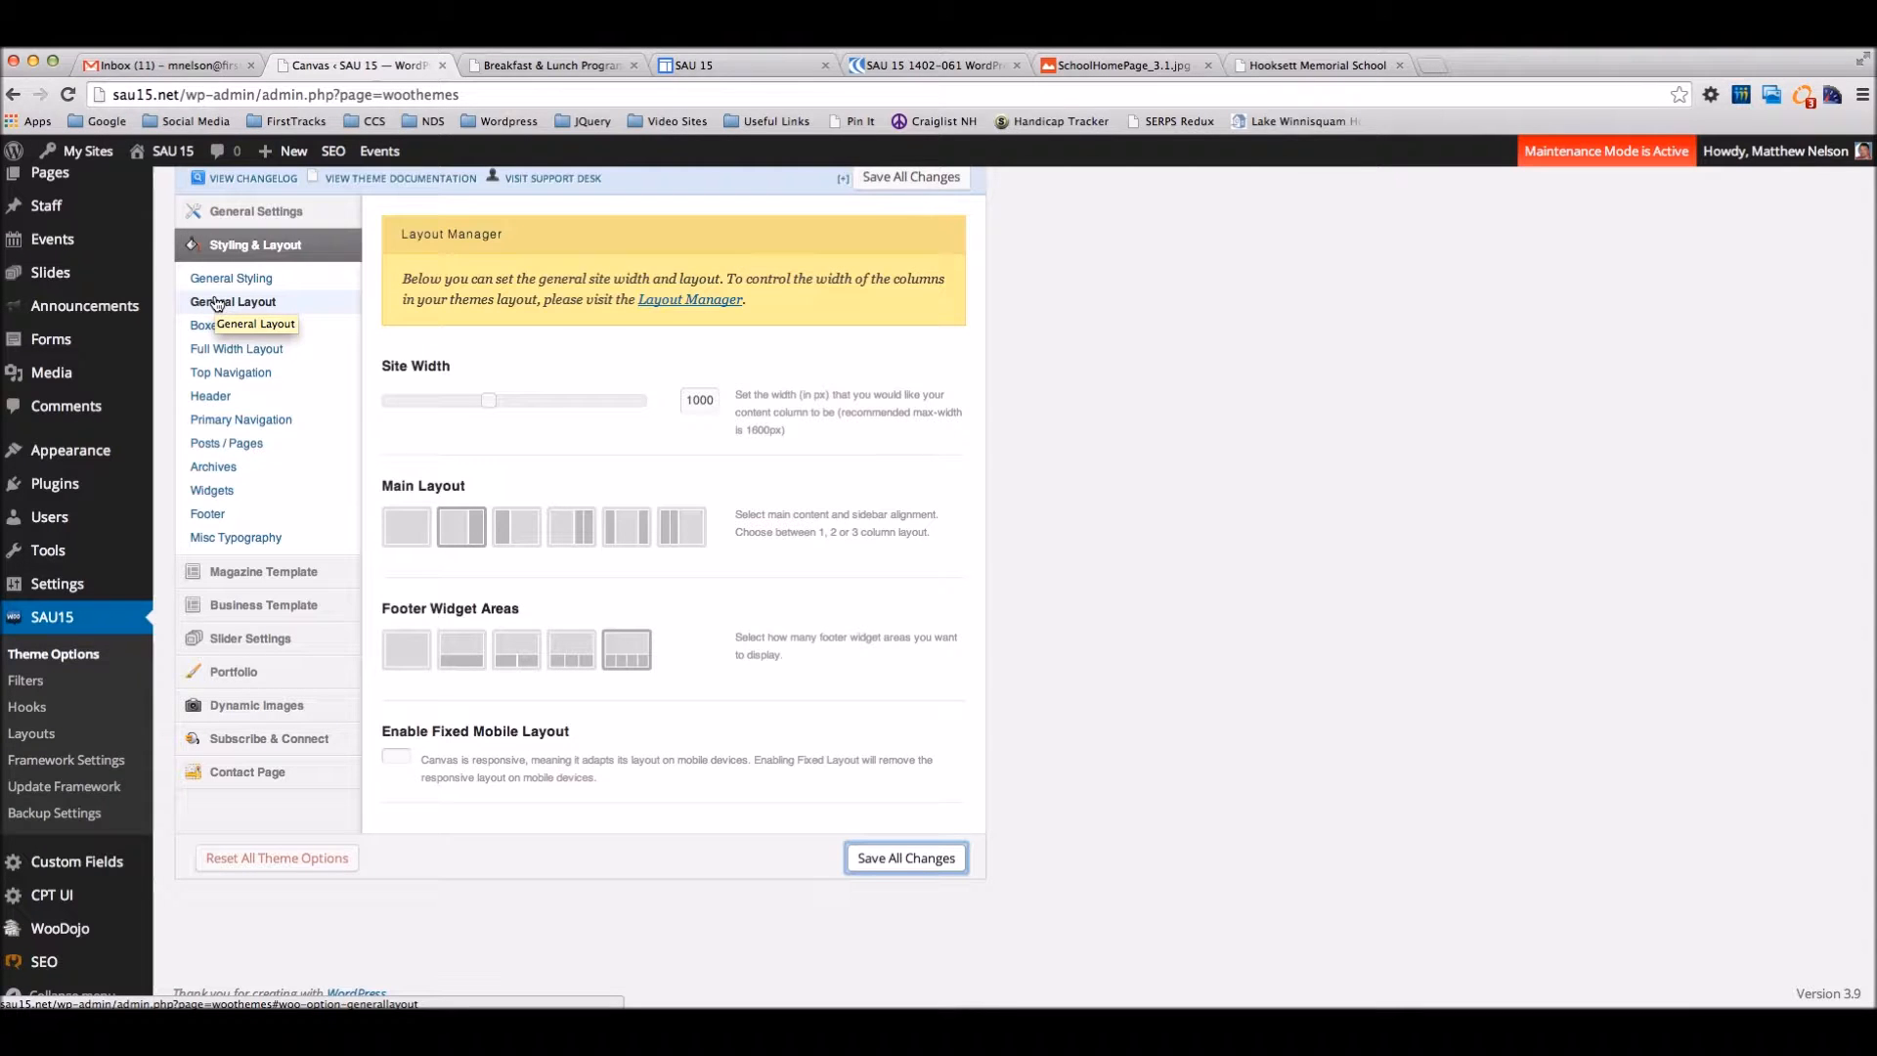
# Check the Breakfast & Lunch Programming page on the site, and open the Widgets admin page.
pyautogui.moveTo(298, 572)
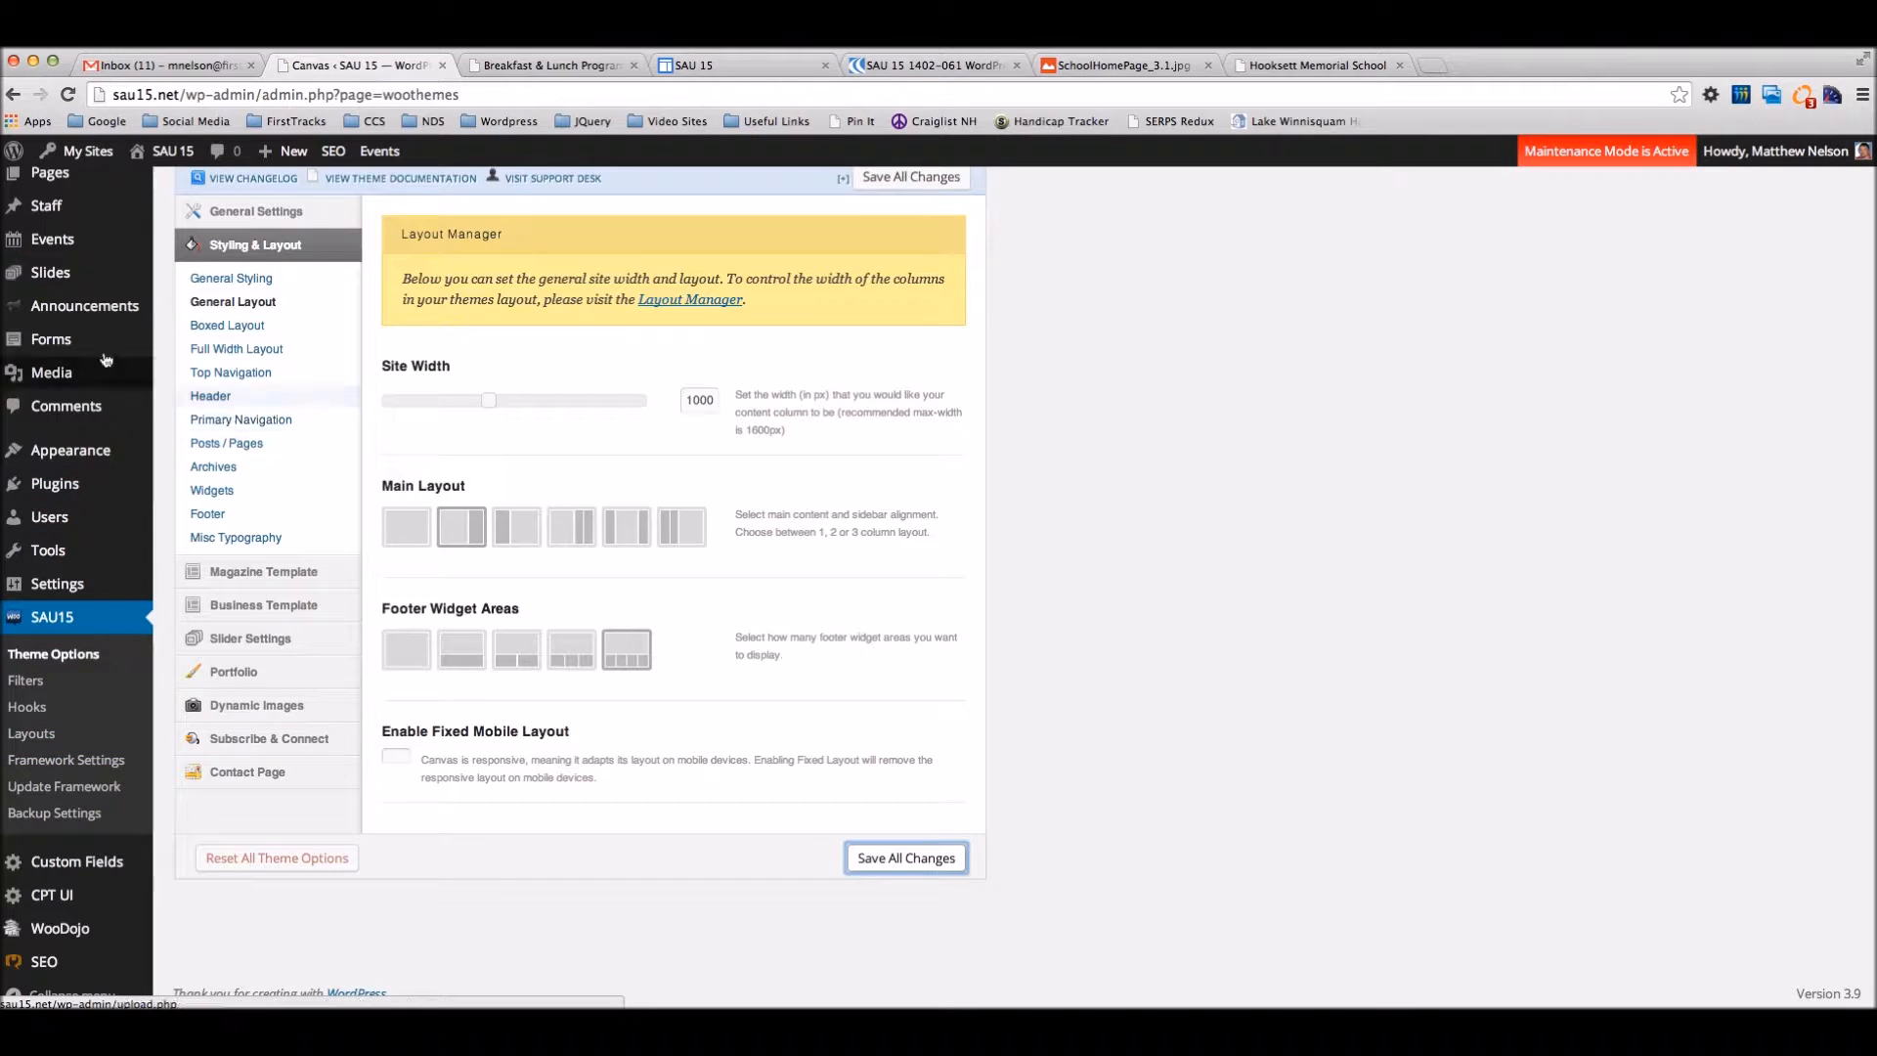
pyautogui.scroll(2, 105, 360)
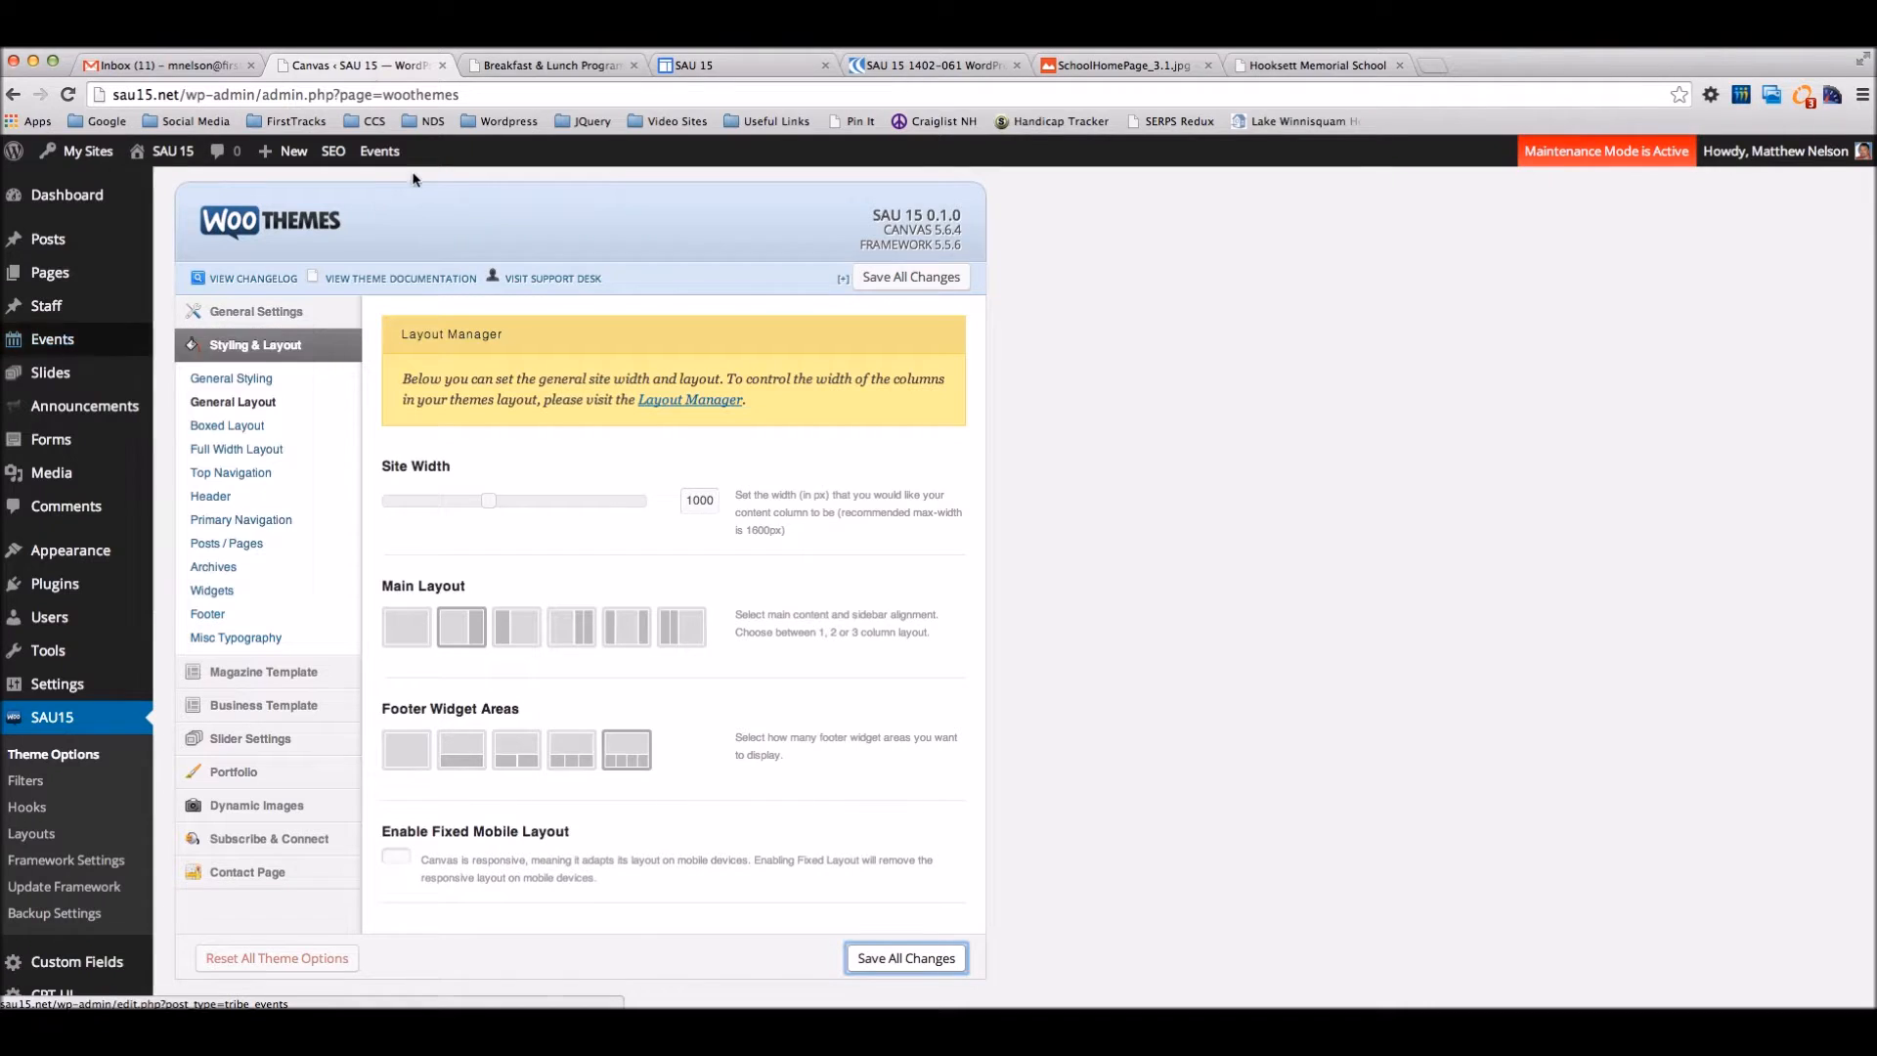
pyautogui.click(549, 64)
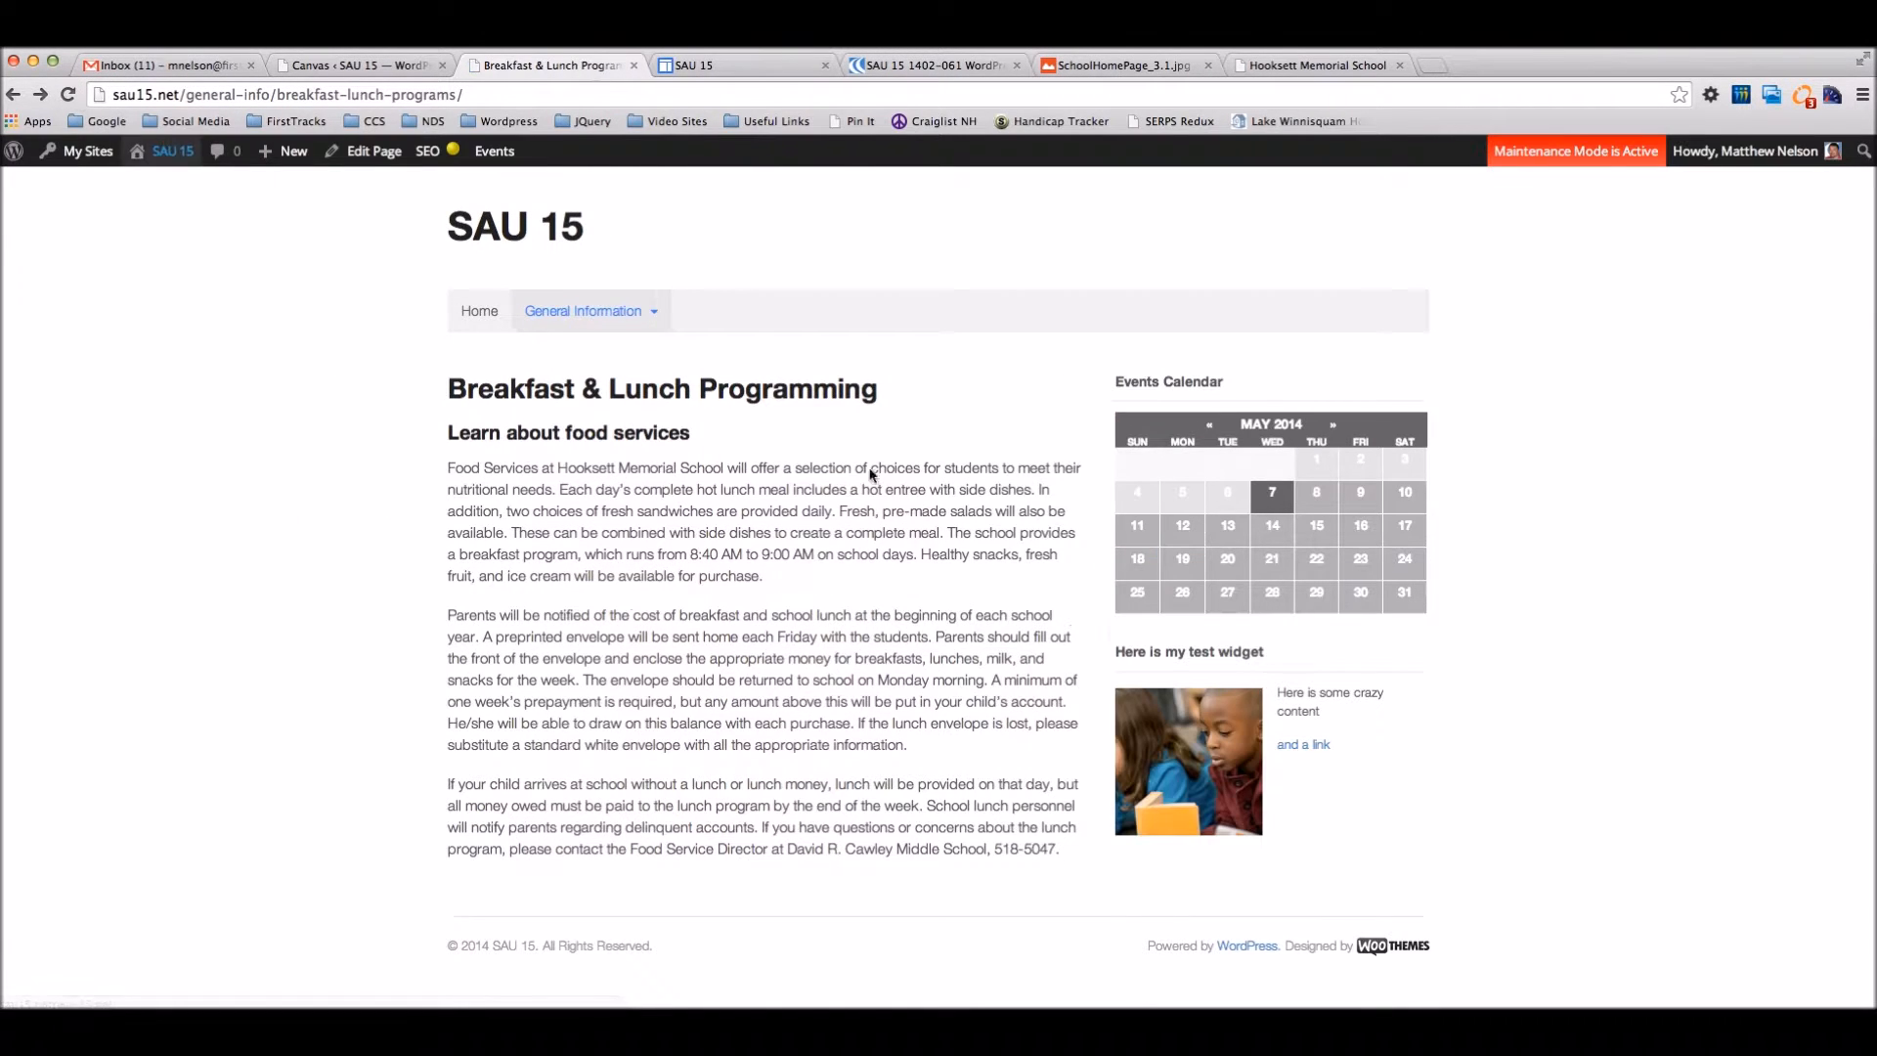
pyautogui.click(365, 64)
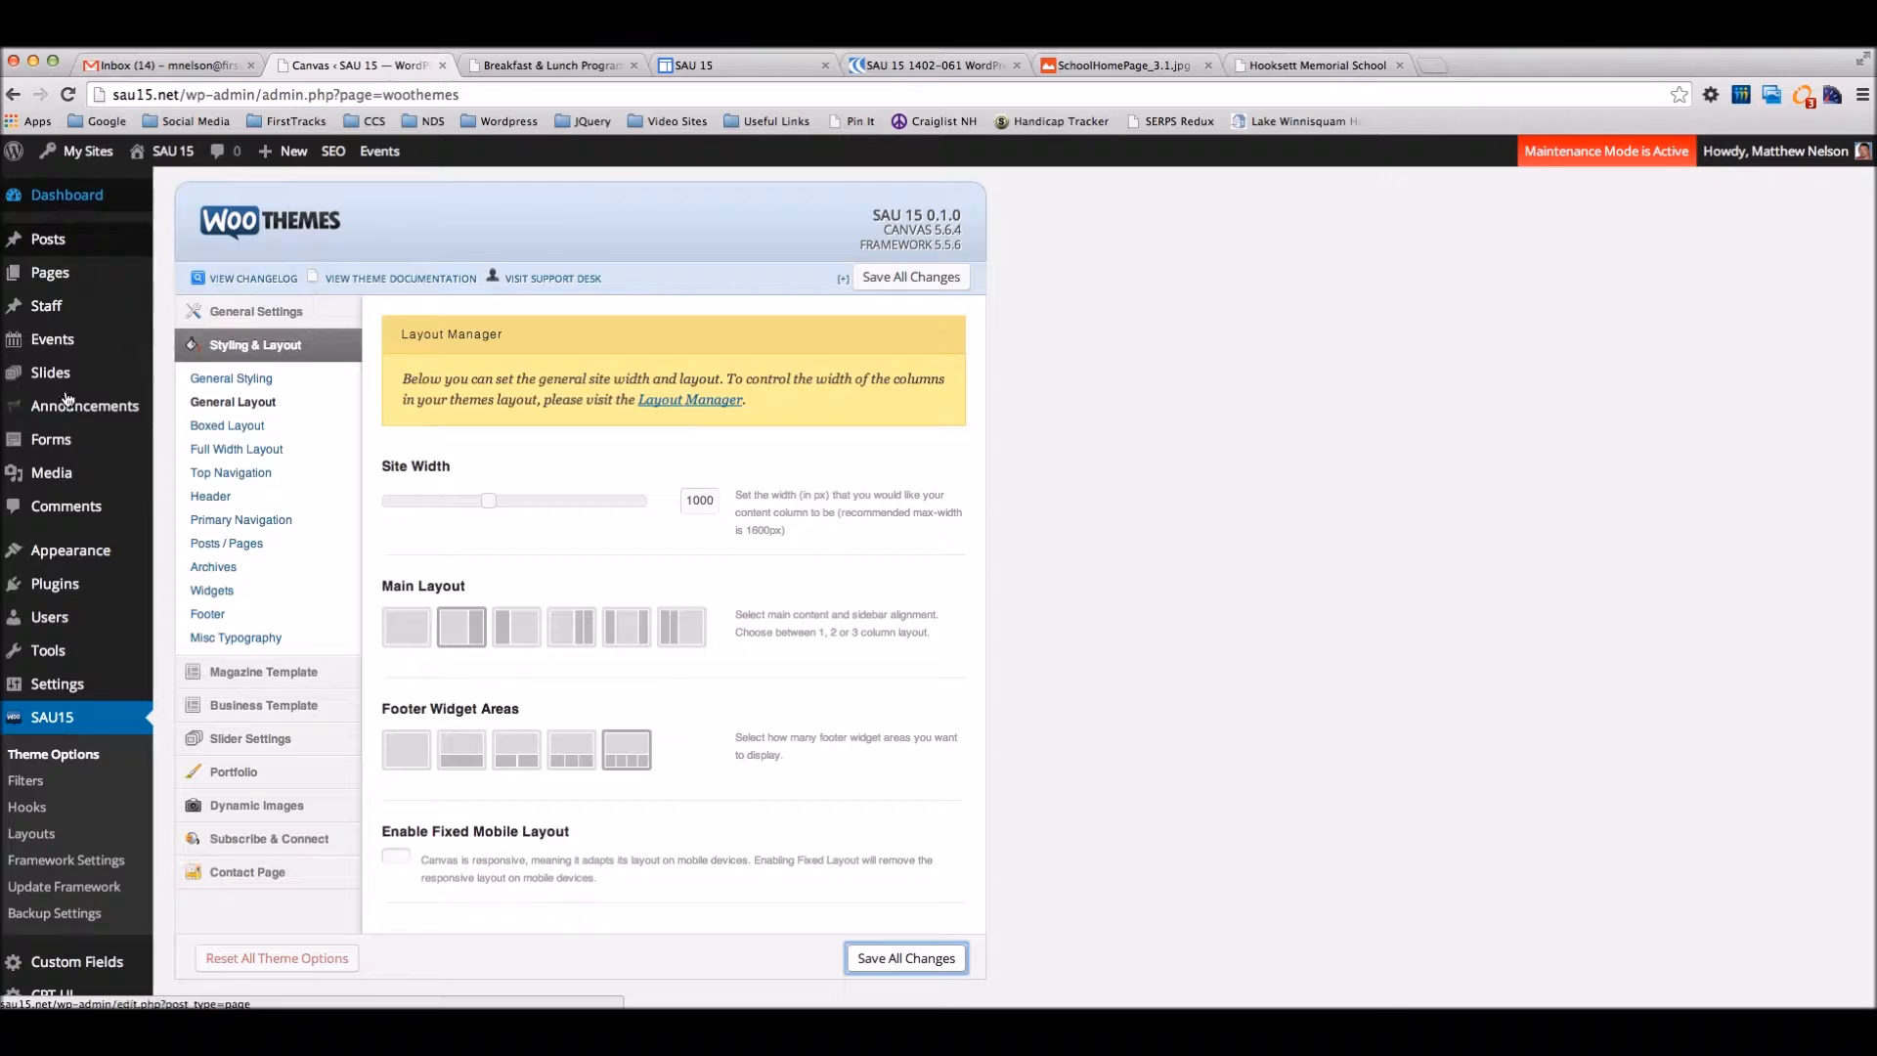
pyautogui.moveTo(73, 565)
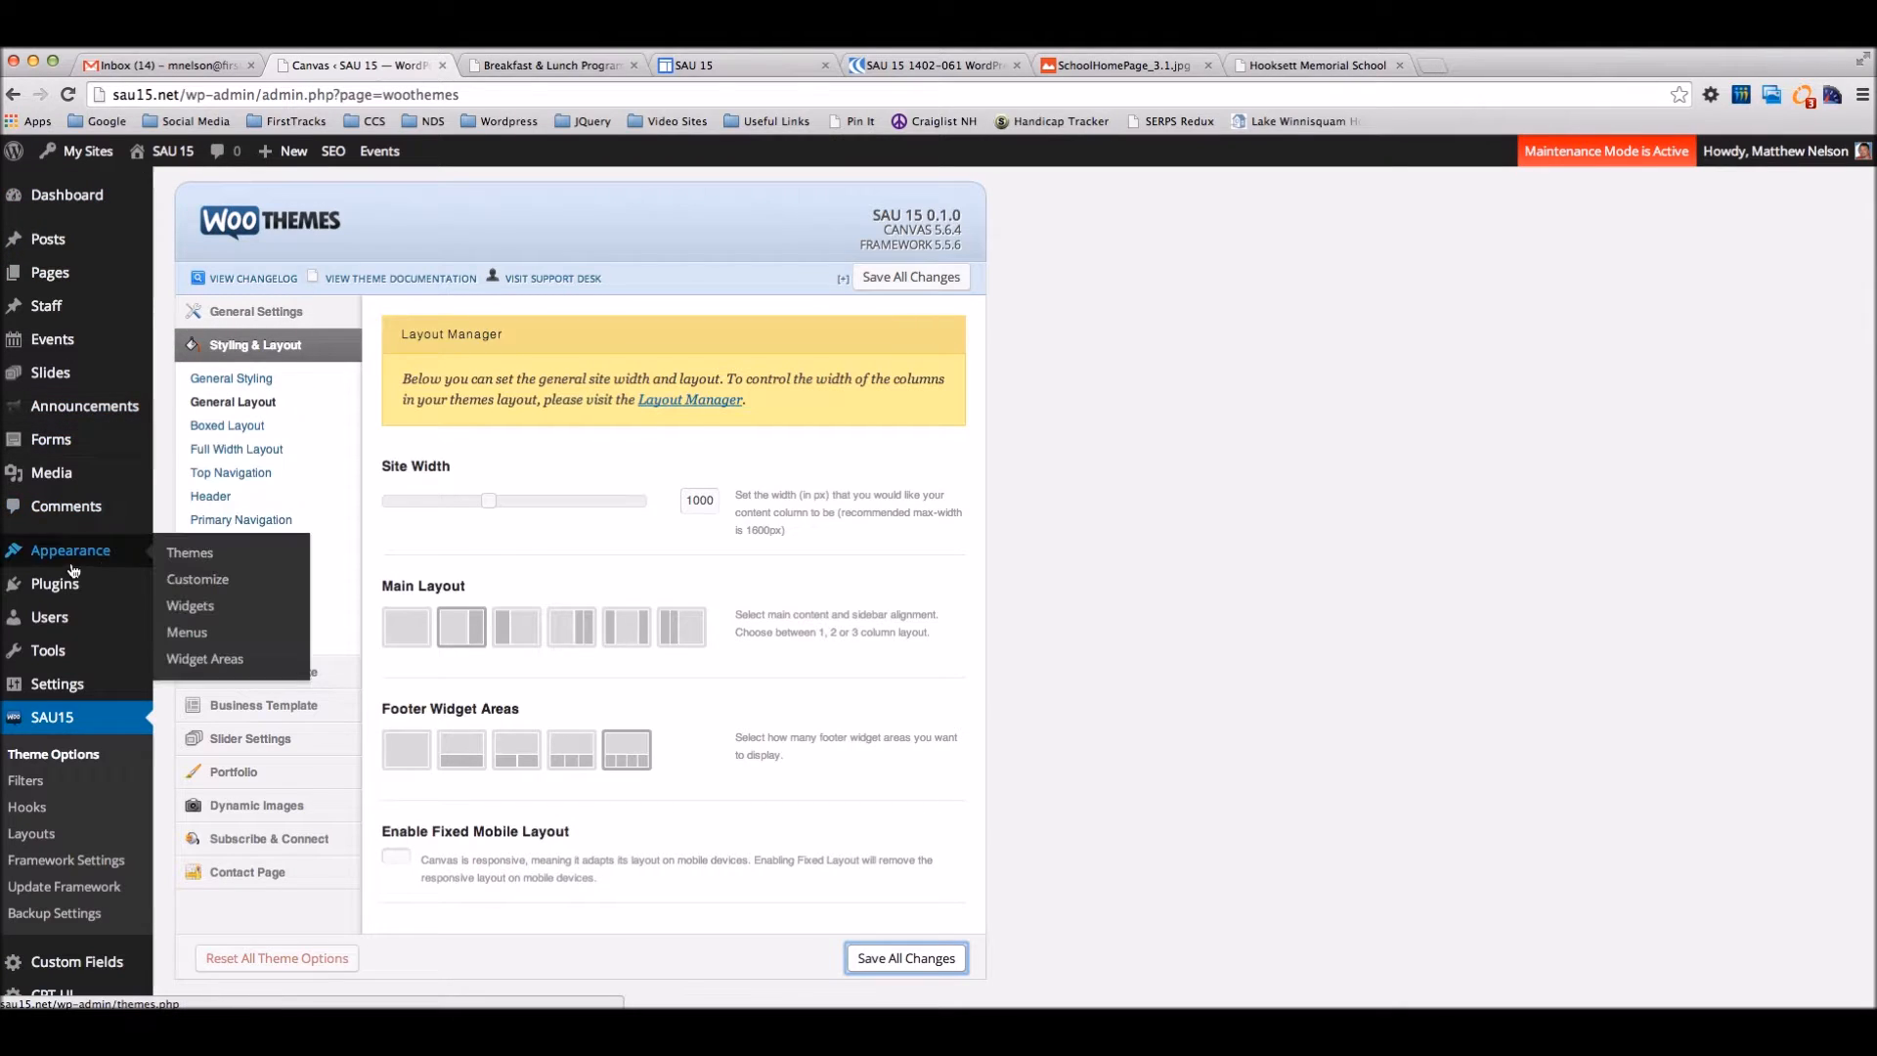
pyautogui.click(208, 615)
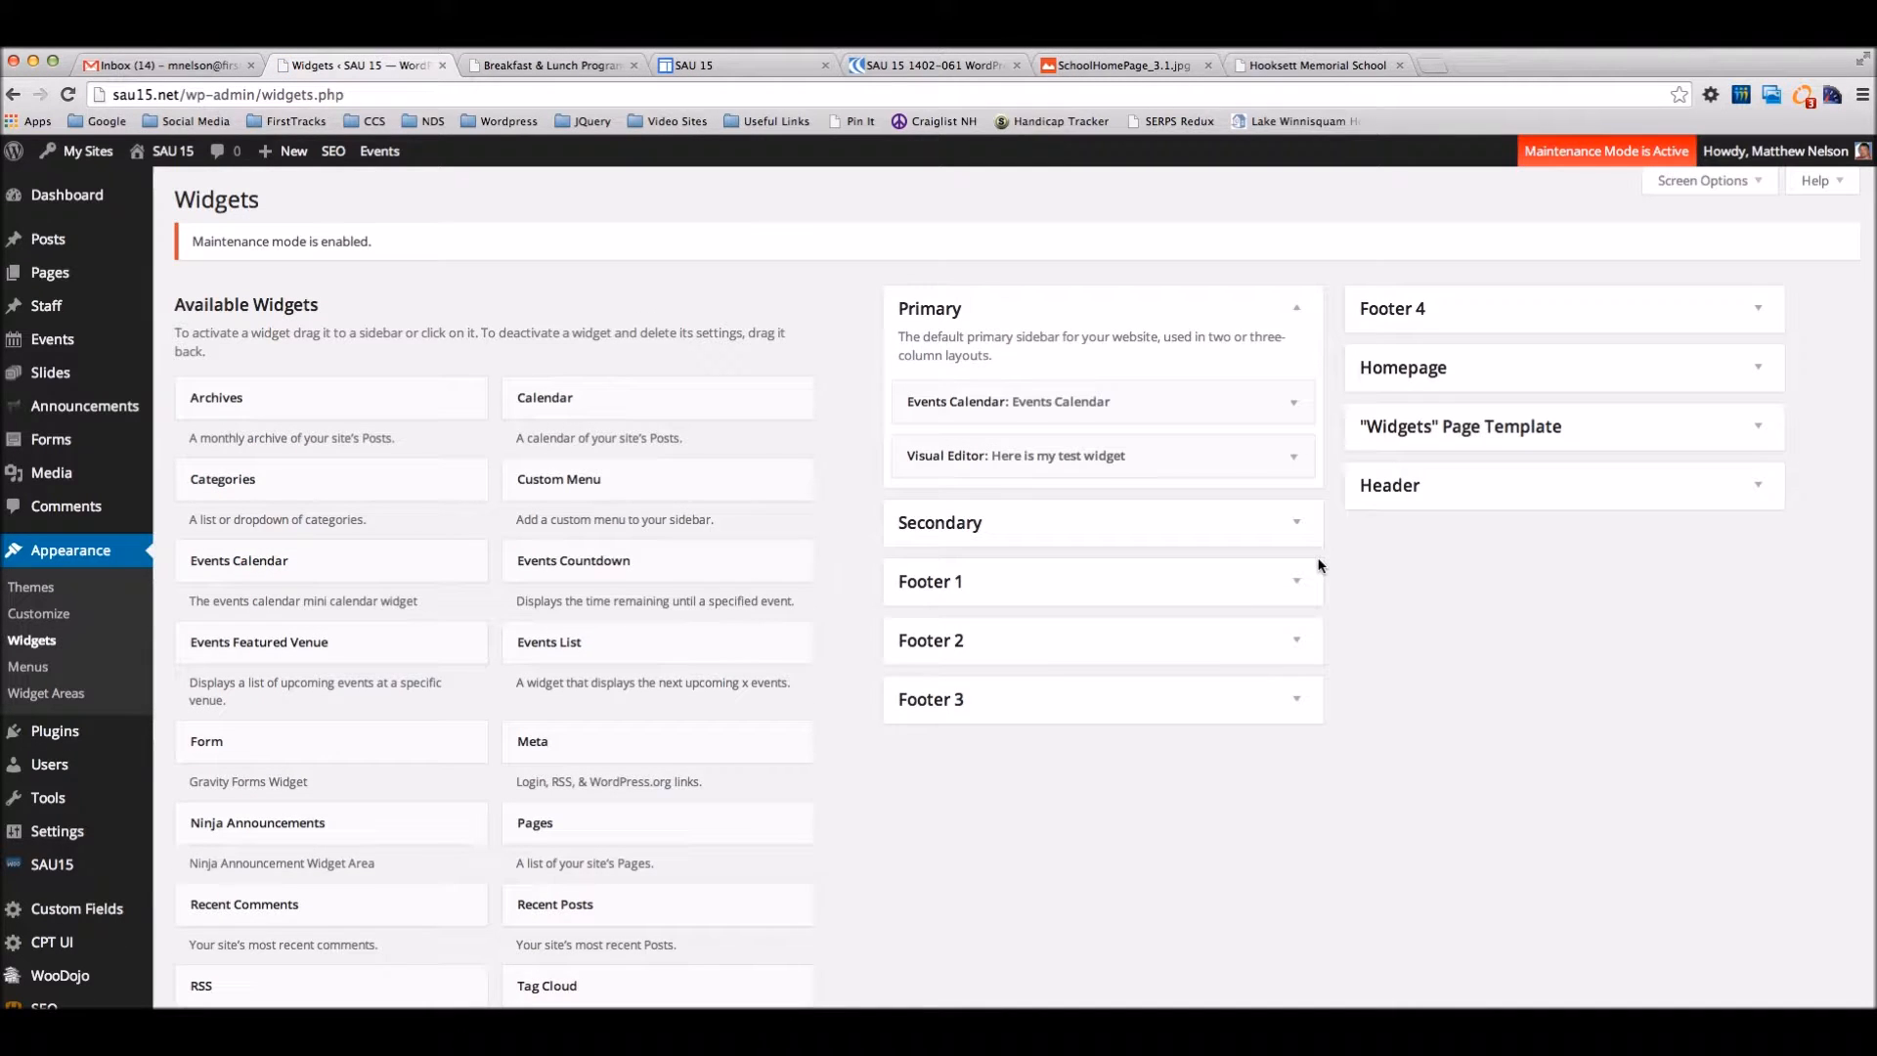
# Add an Events Calendar widget to Footer 1 showing 2 events, save it and collapse the Footer 1 area.
pyautogui.click(1299, 588)
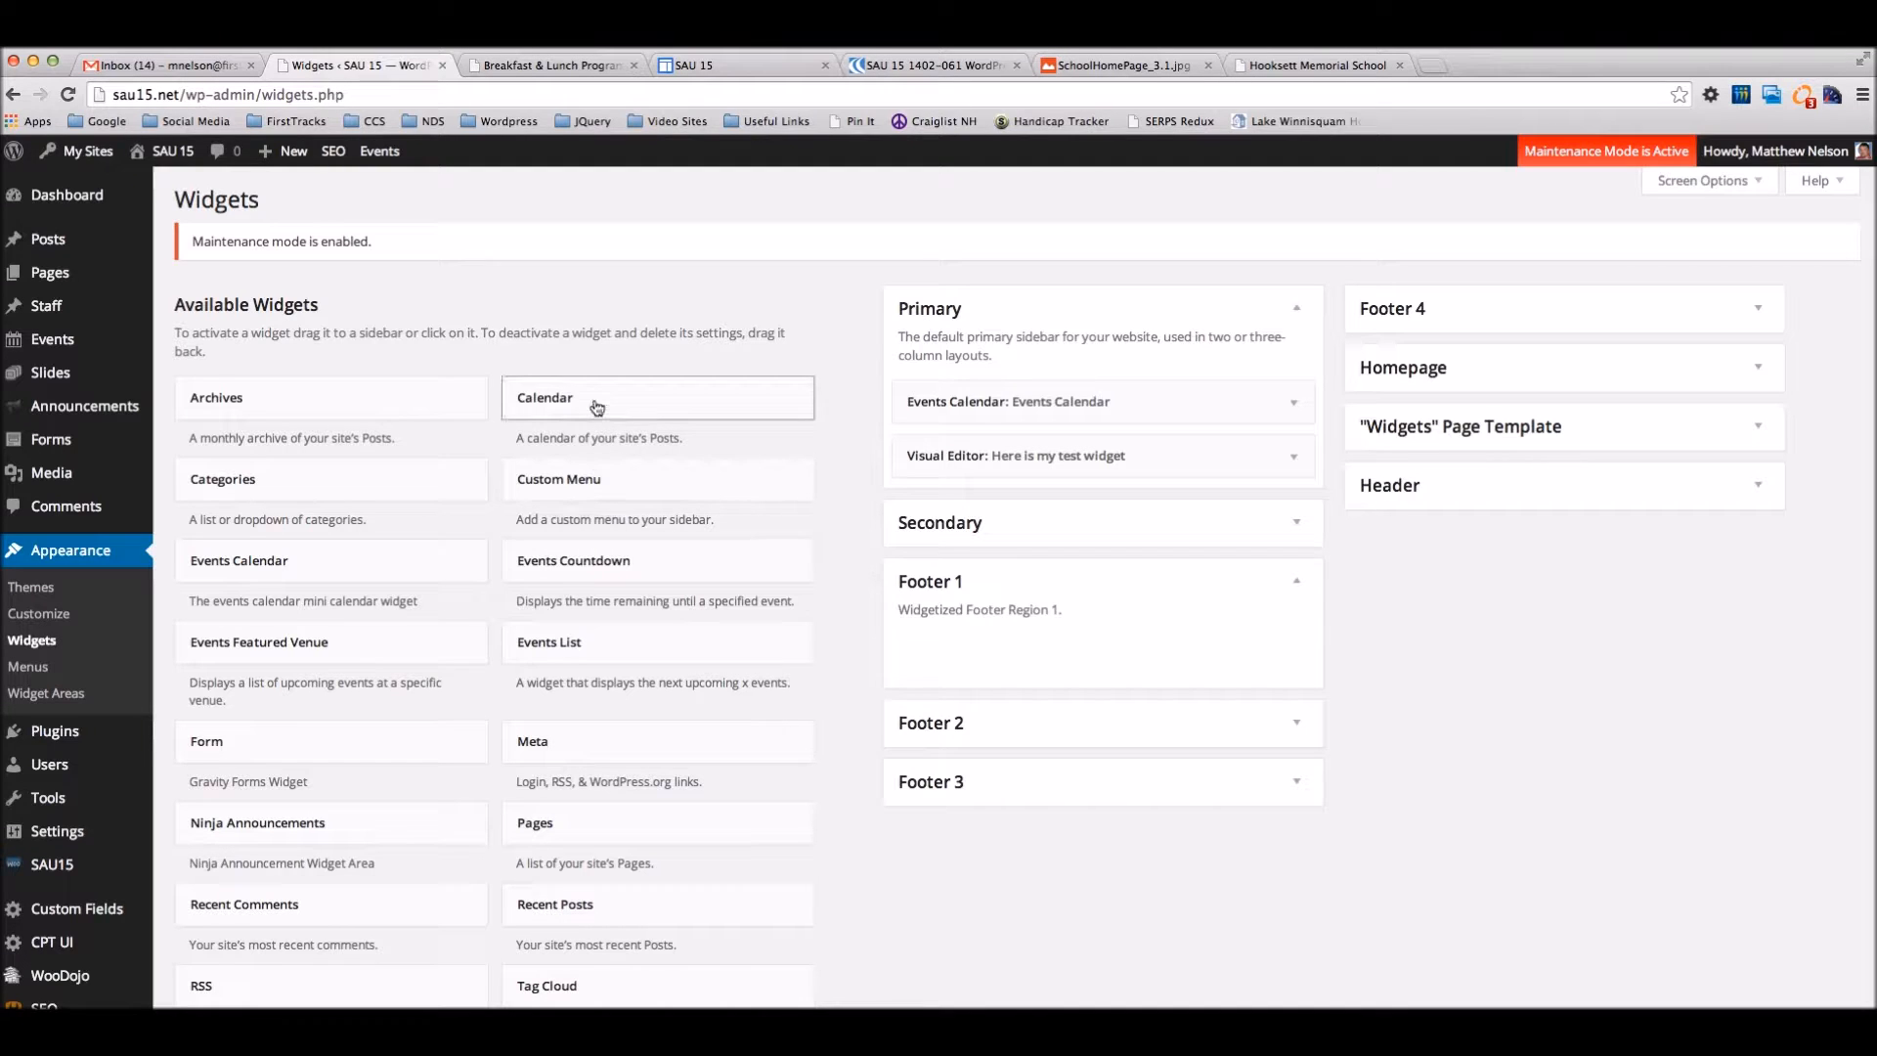
pyautogui.moveTo(597, 407)
pyautogui.mouseDown()
pyautogui.moveTo(865, 587)
pyautogui.moveTo(646, 410)
pyautogui.moveTo(586, 395)
pyautogui.mouseUp()
pyautogui.moveTo(445, 567); pyautogui.dragTo(990, 630)
pyautogui.scroll(-3, 1036, 675)
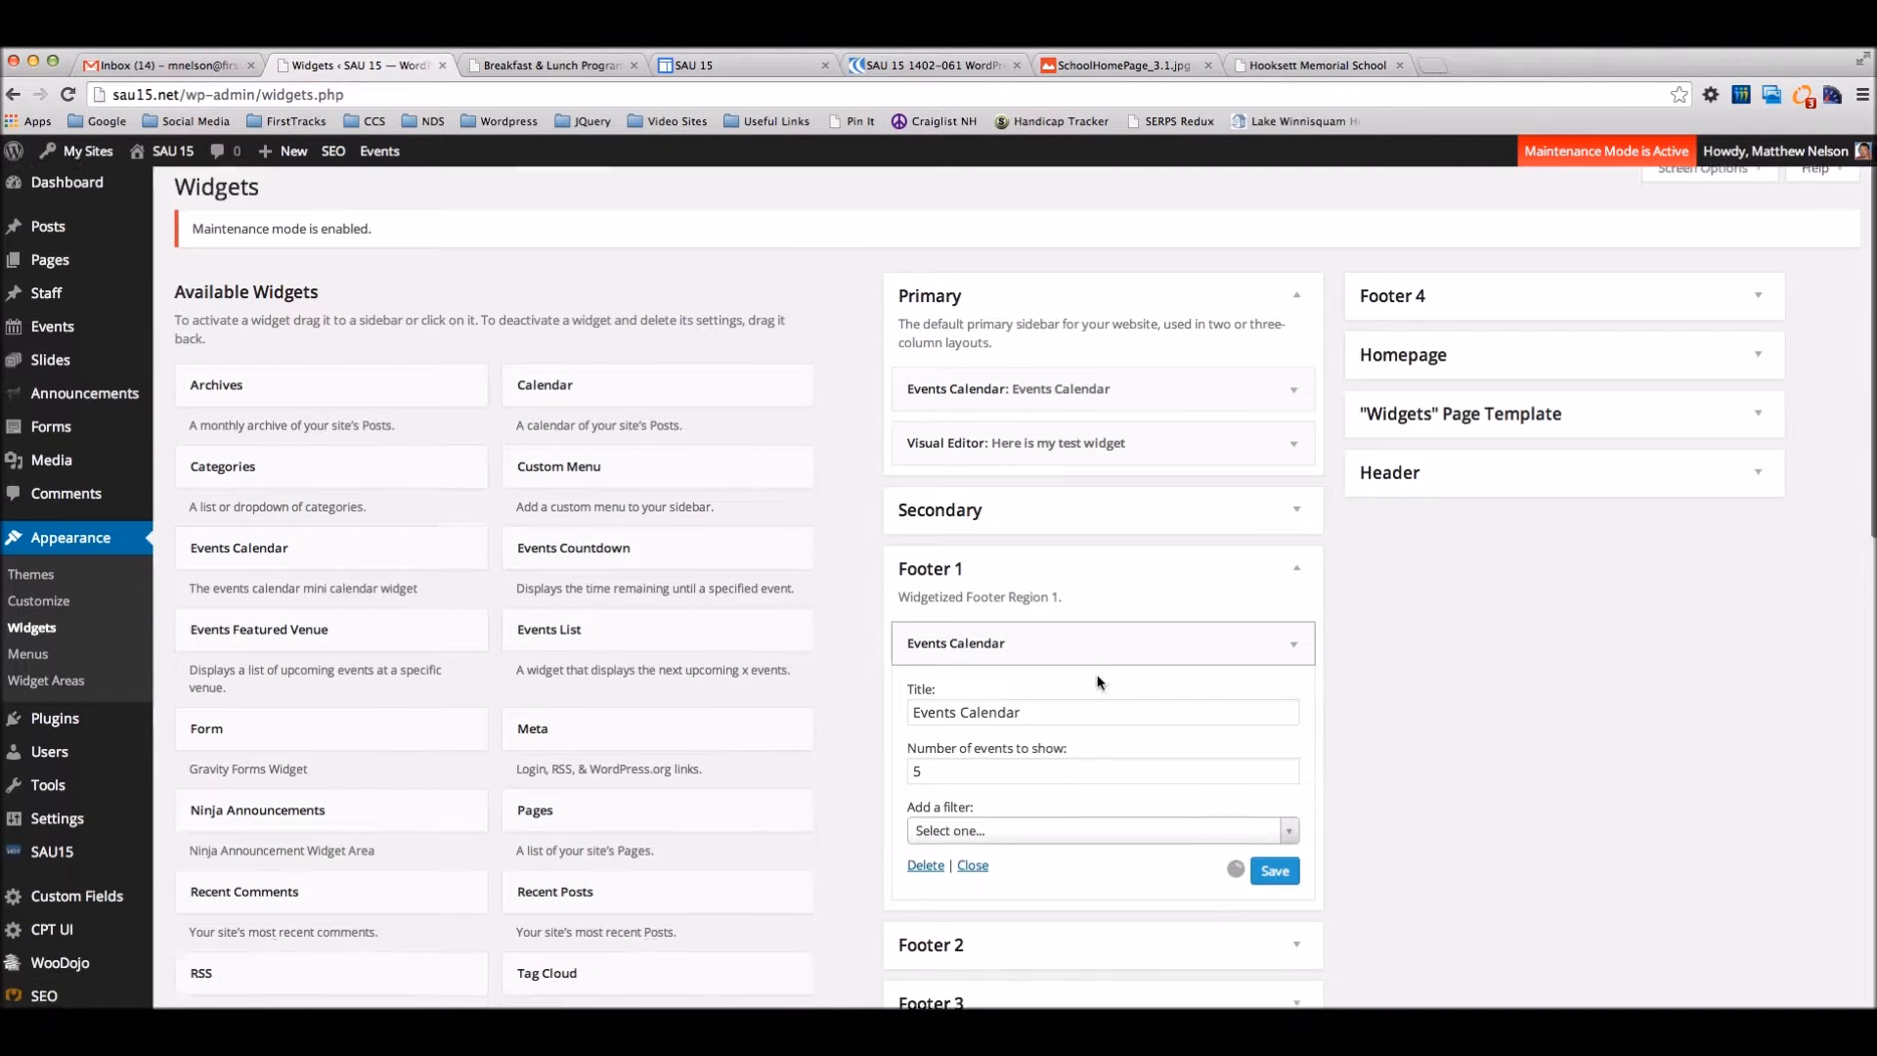
pyautogui.doubleClick(1009, 645)
pyautogui.write('2')
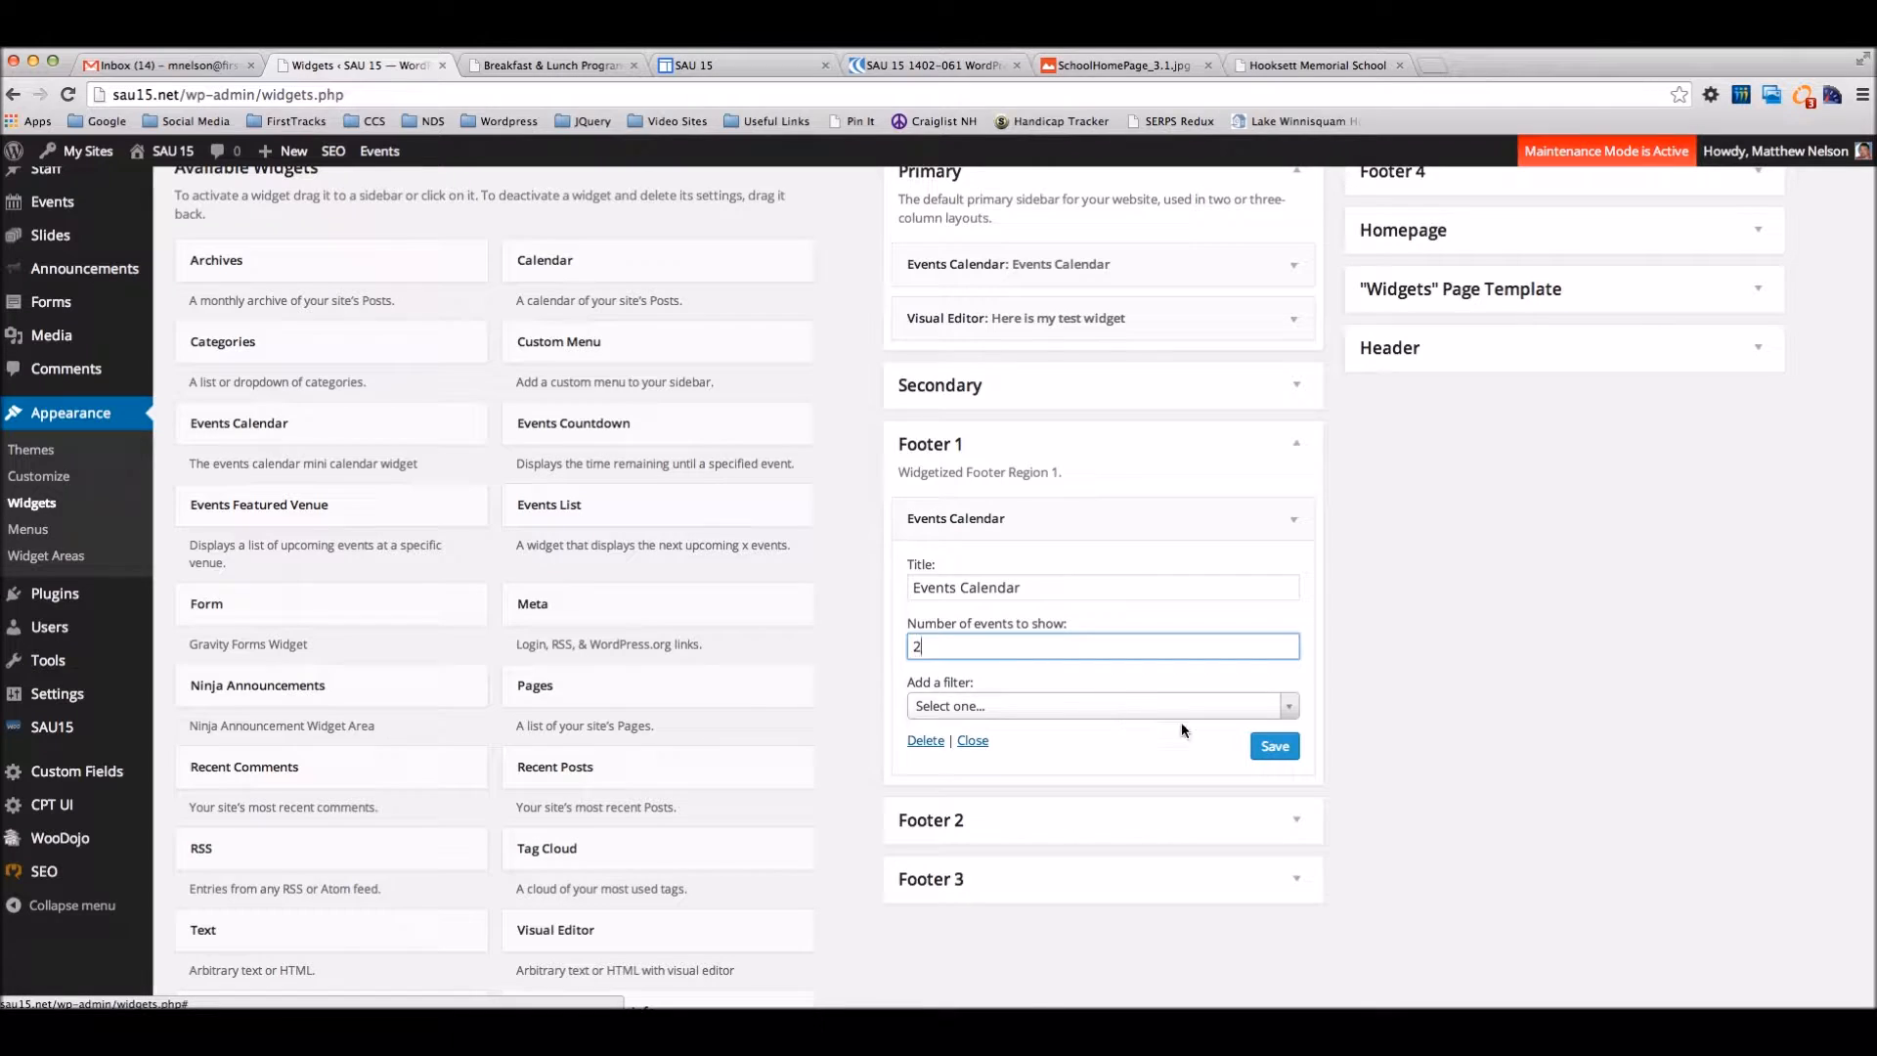
pyautogui.click(1270, 750)
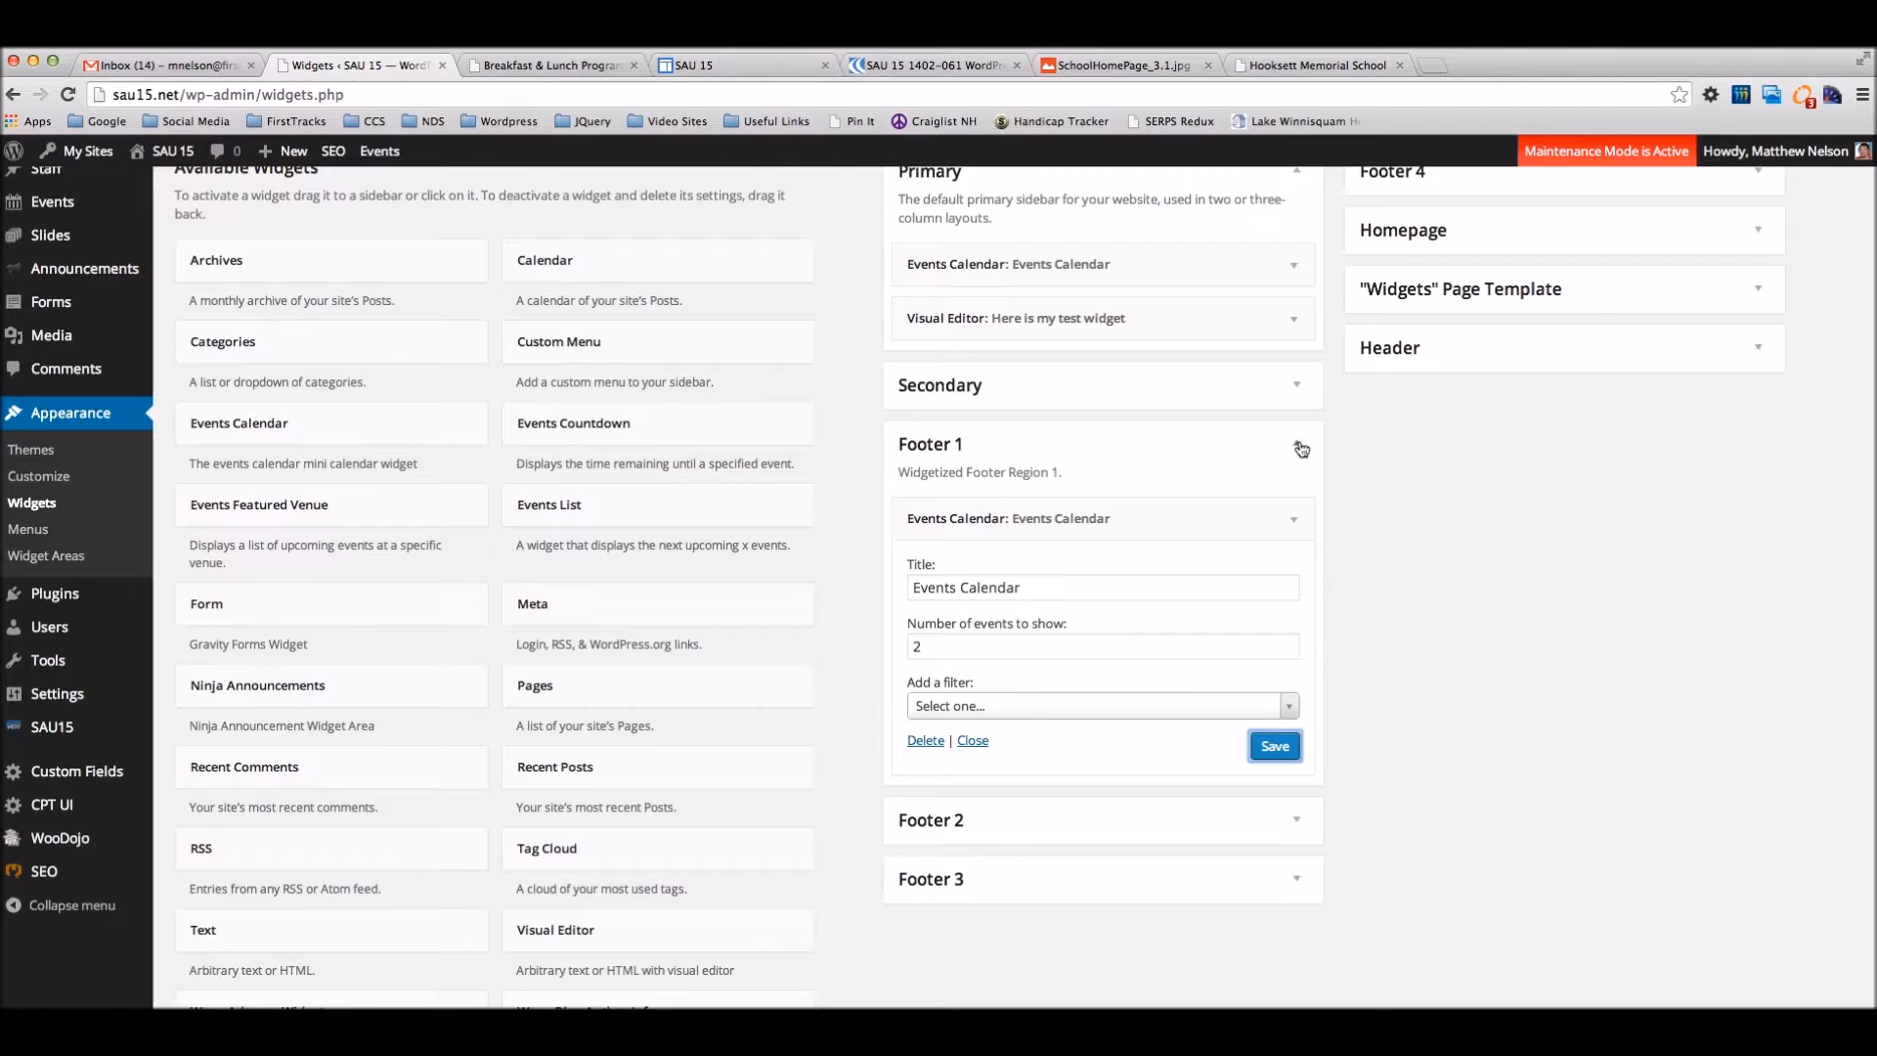
pyautogui.click(1300, 447)
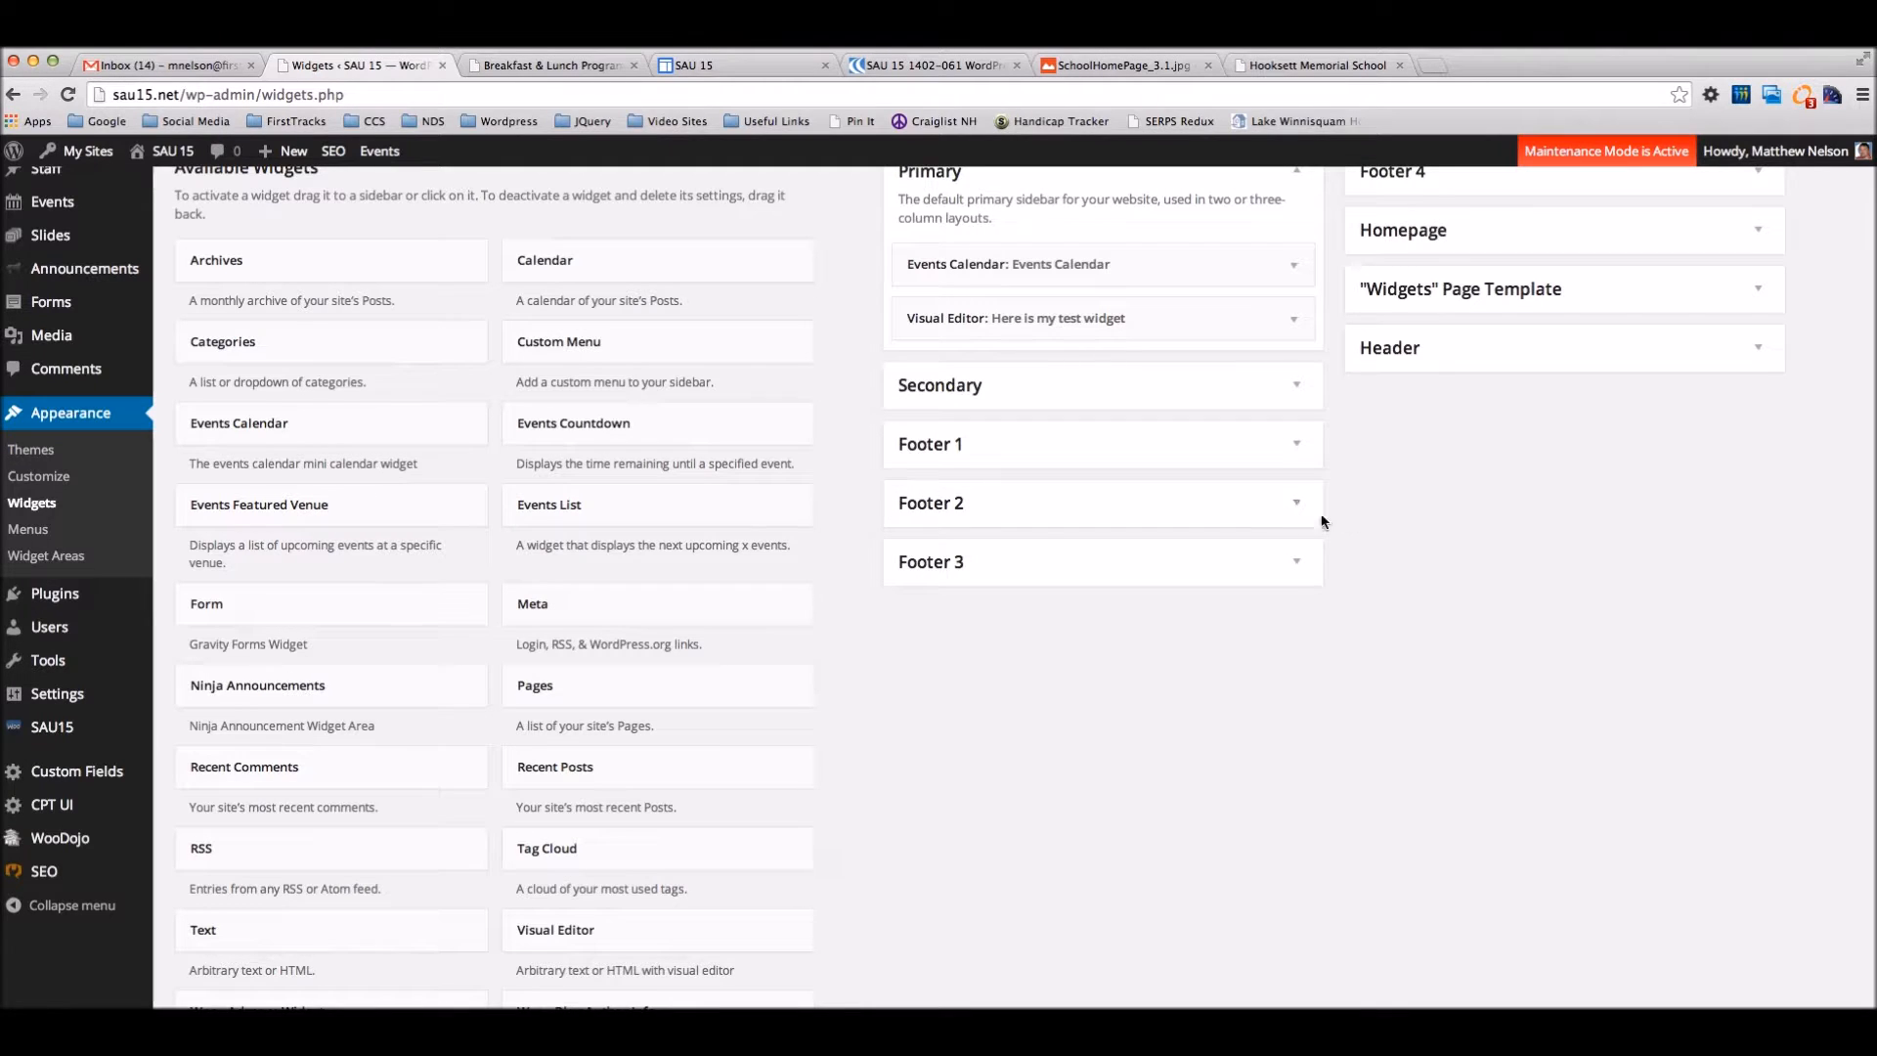
# Expand the Footer 2 area and add a Visual Editor widget to it.
pyautogui.click(1296, 510)
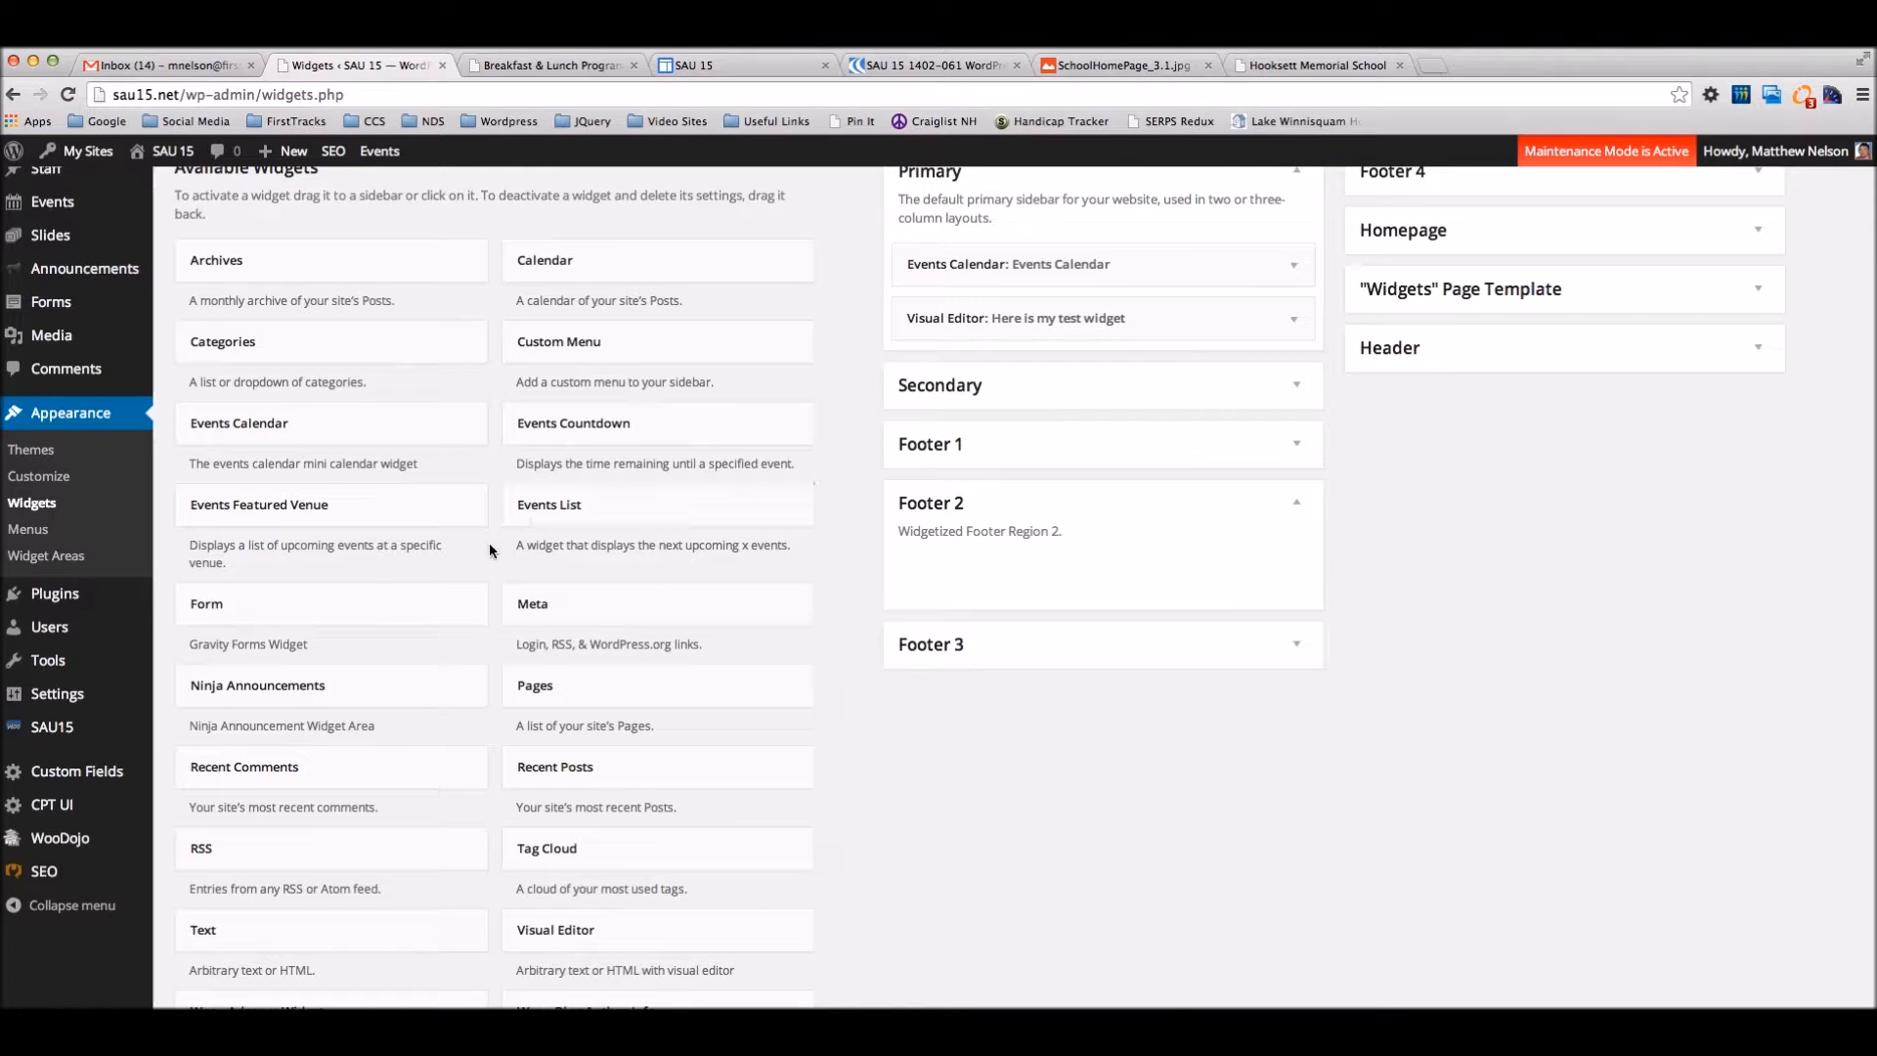
pyautogui.scroll(-3, 582, 807)
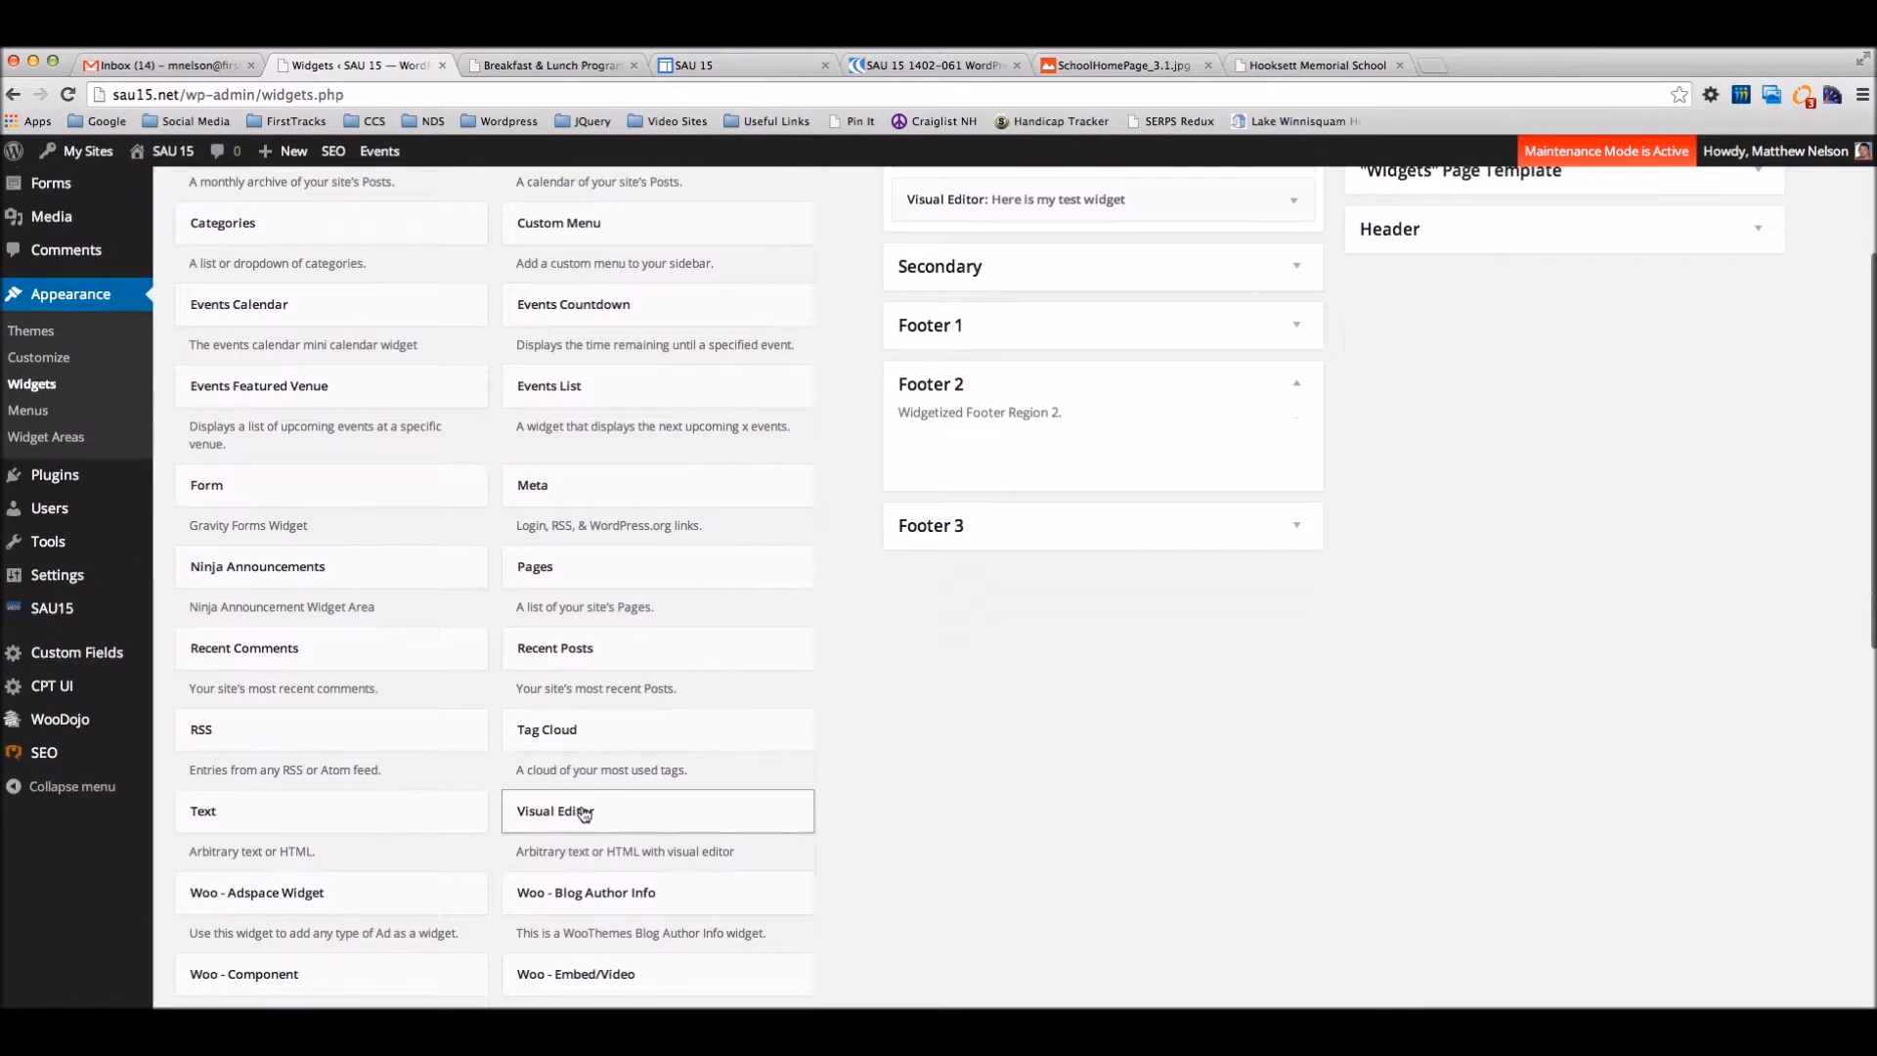
pyautogui.scroll(-8, 704, 788)
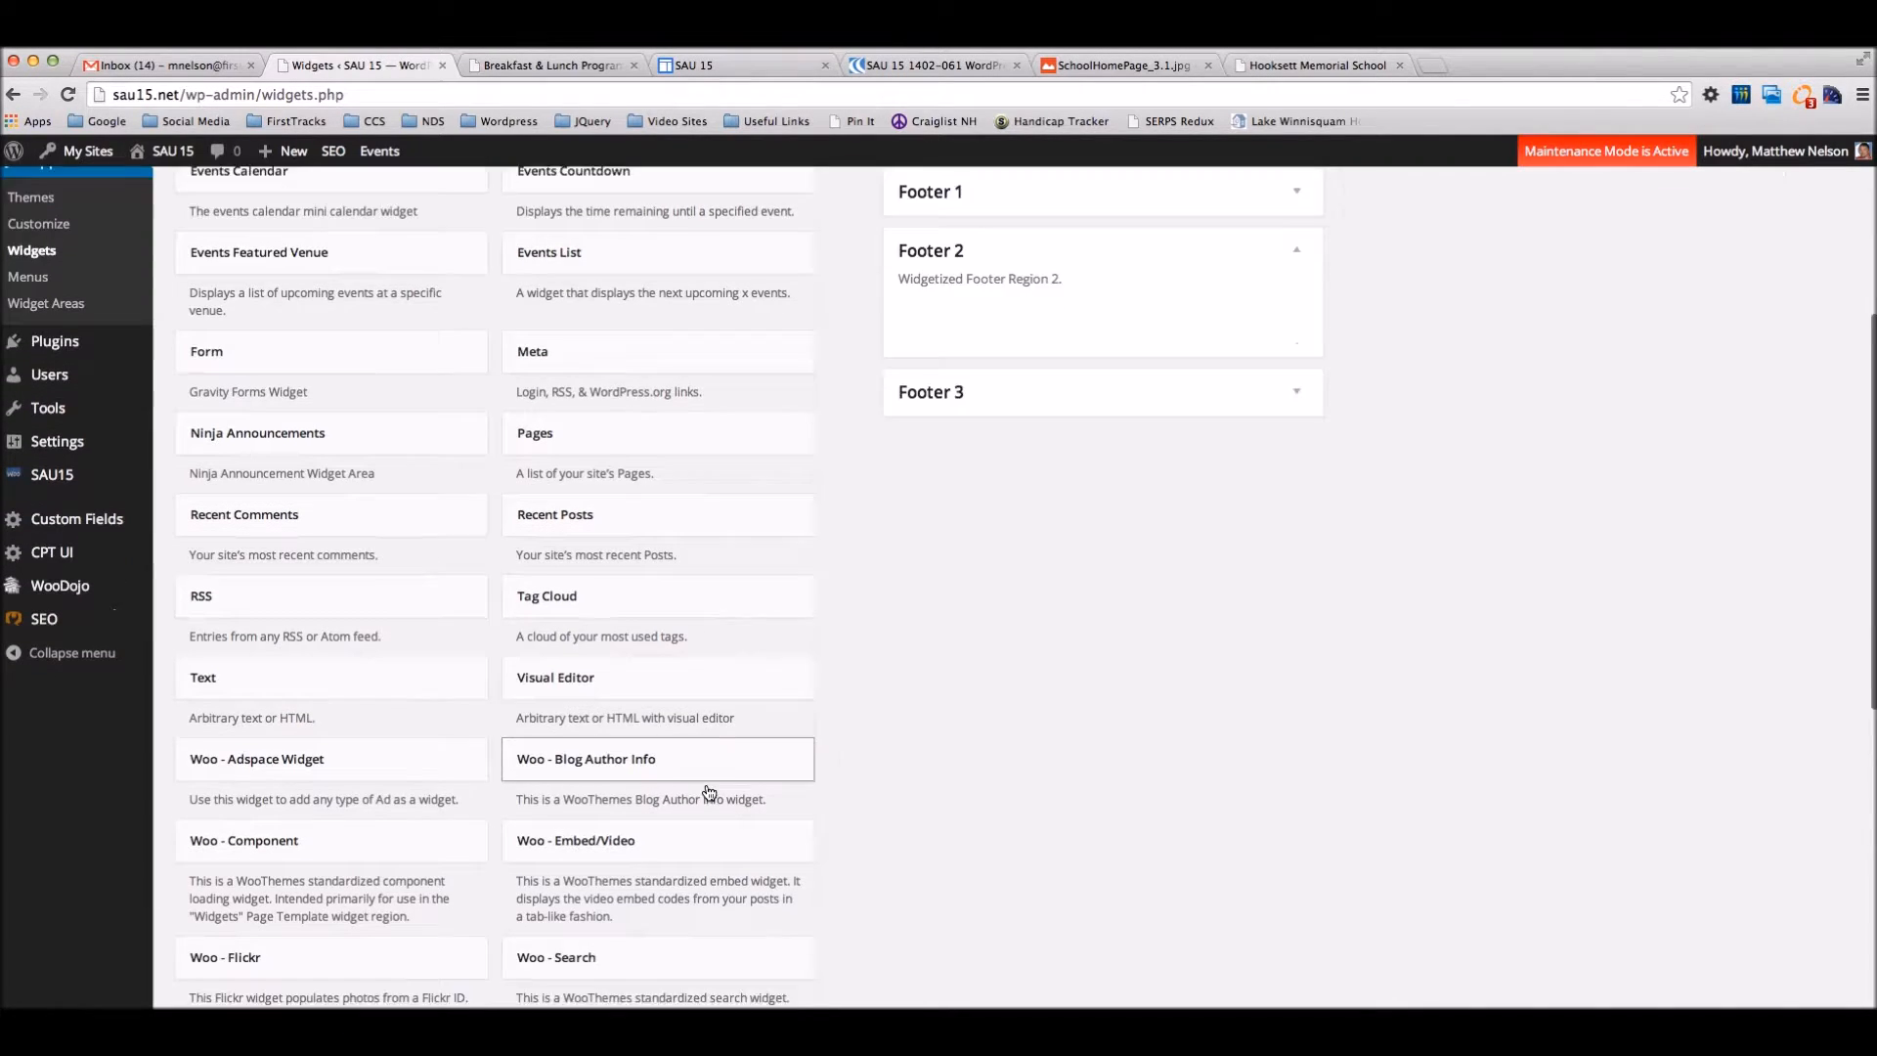
pyautogui.scroll(4, 698, 707)
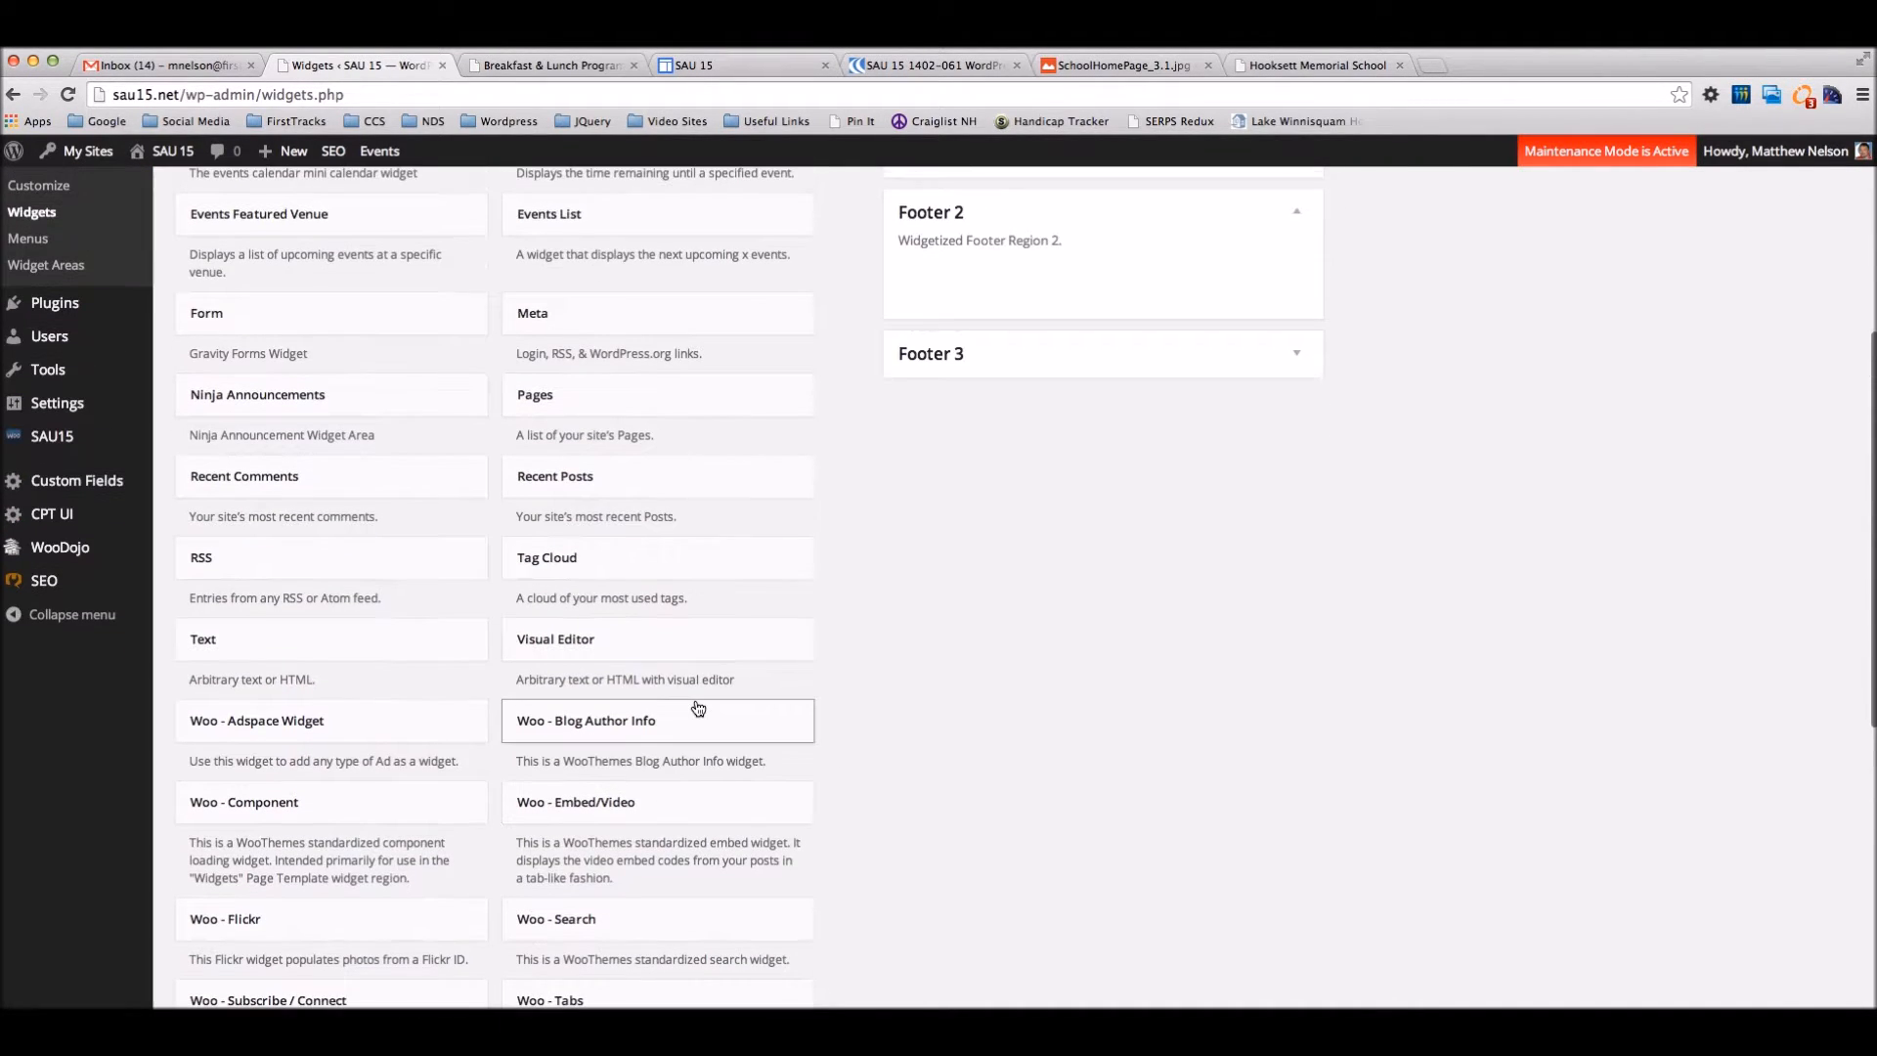
pyautogui.moveTo(658, 663); pyautogui.dragTo(1058, 304)
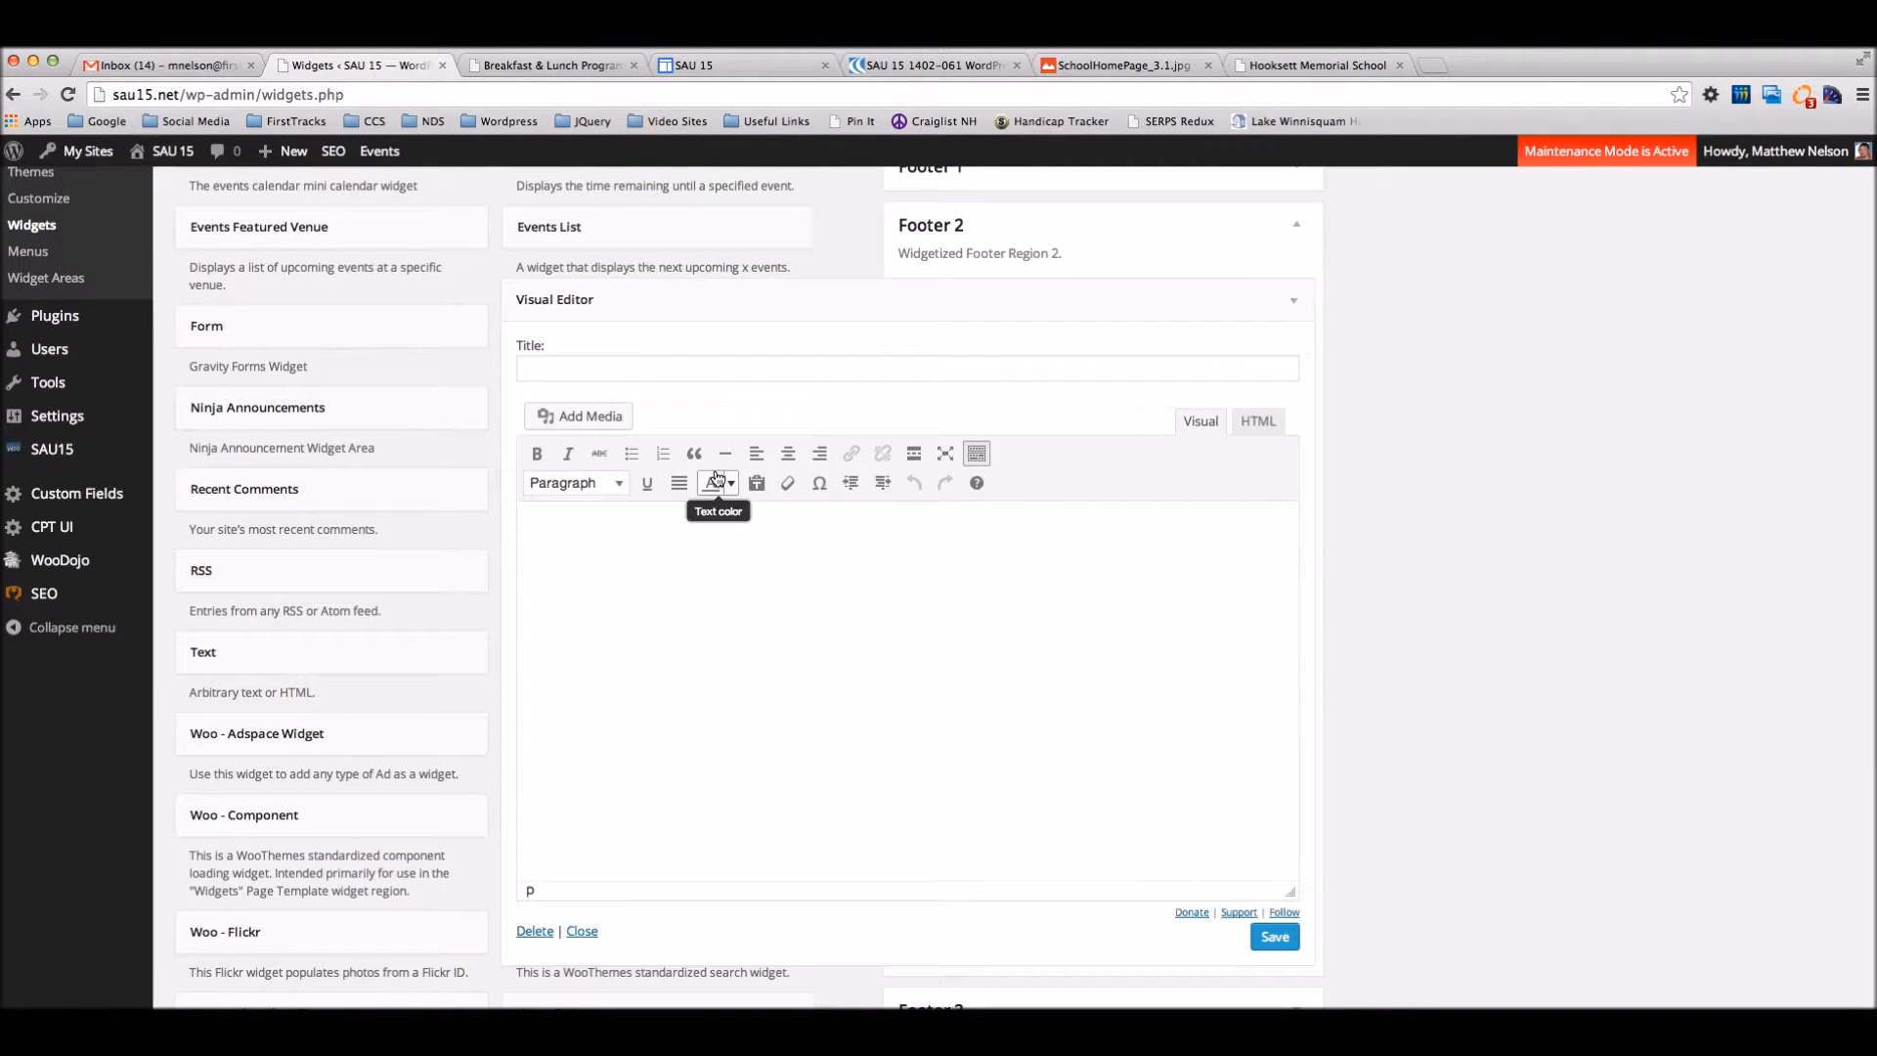
# Title the Footer 2 widget "Footer 2" with the body text "test", save it and collapse the area.
pyautogui.click(679, 368)
pyautogui.write('Fto')
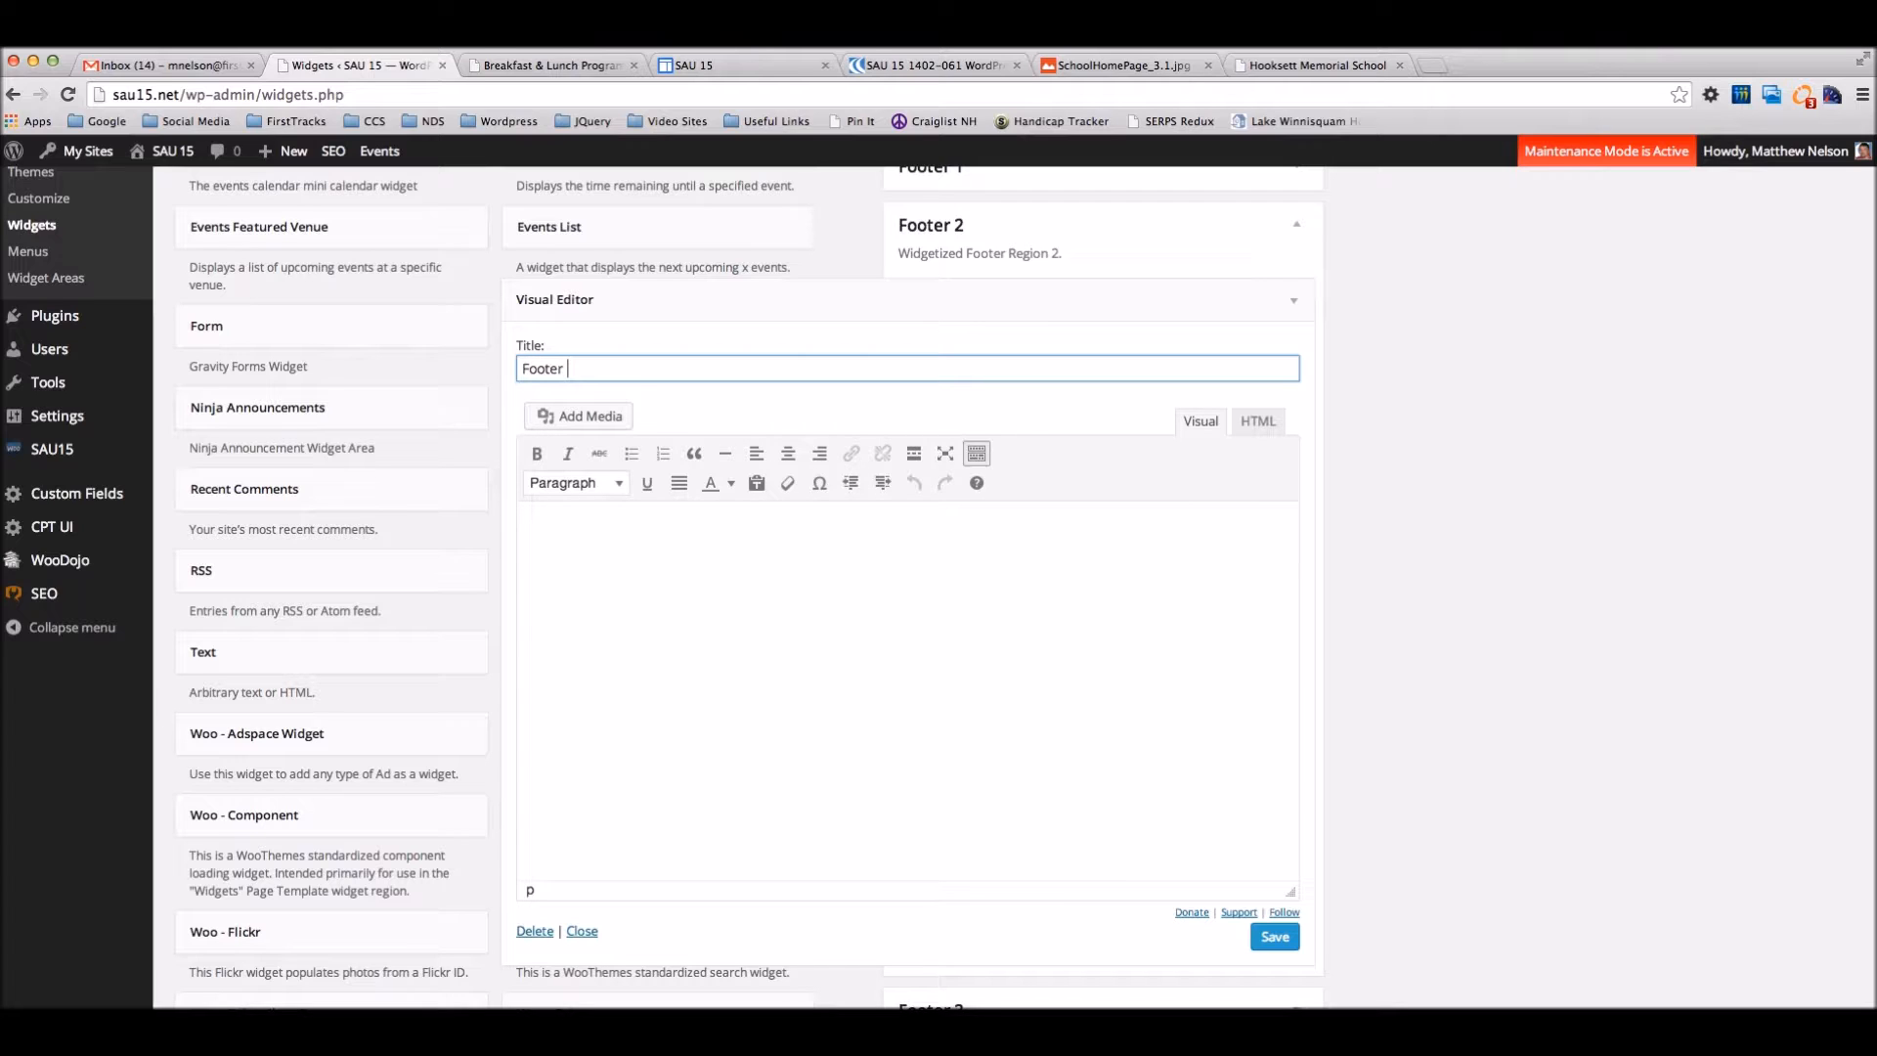
pyautogui.click(663, 566)
pyautogui.write('test')
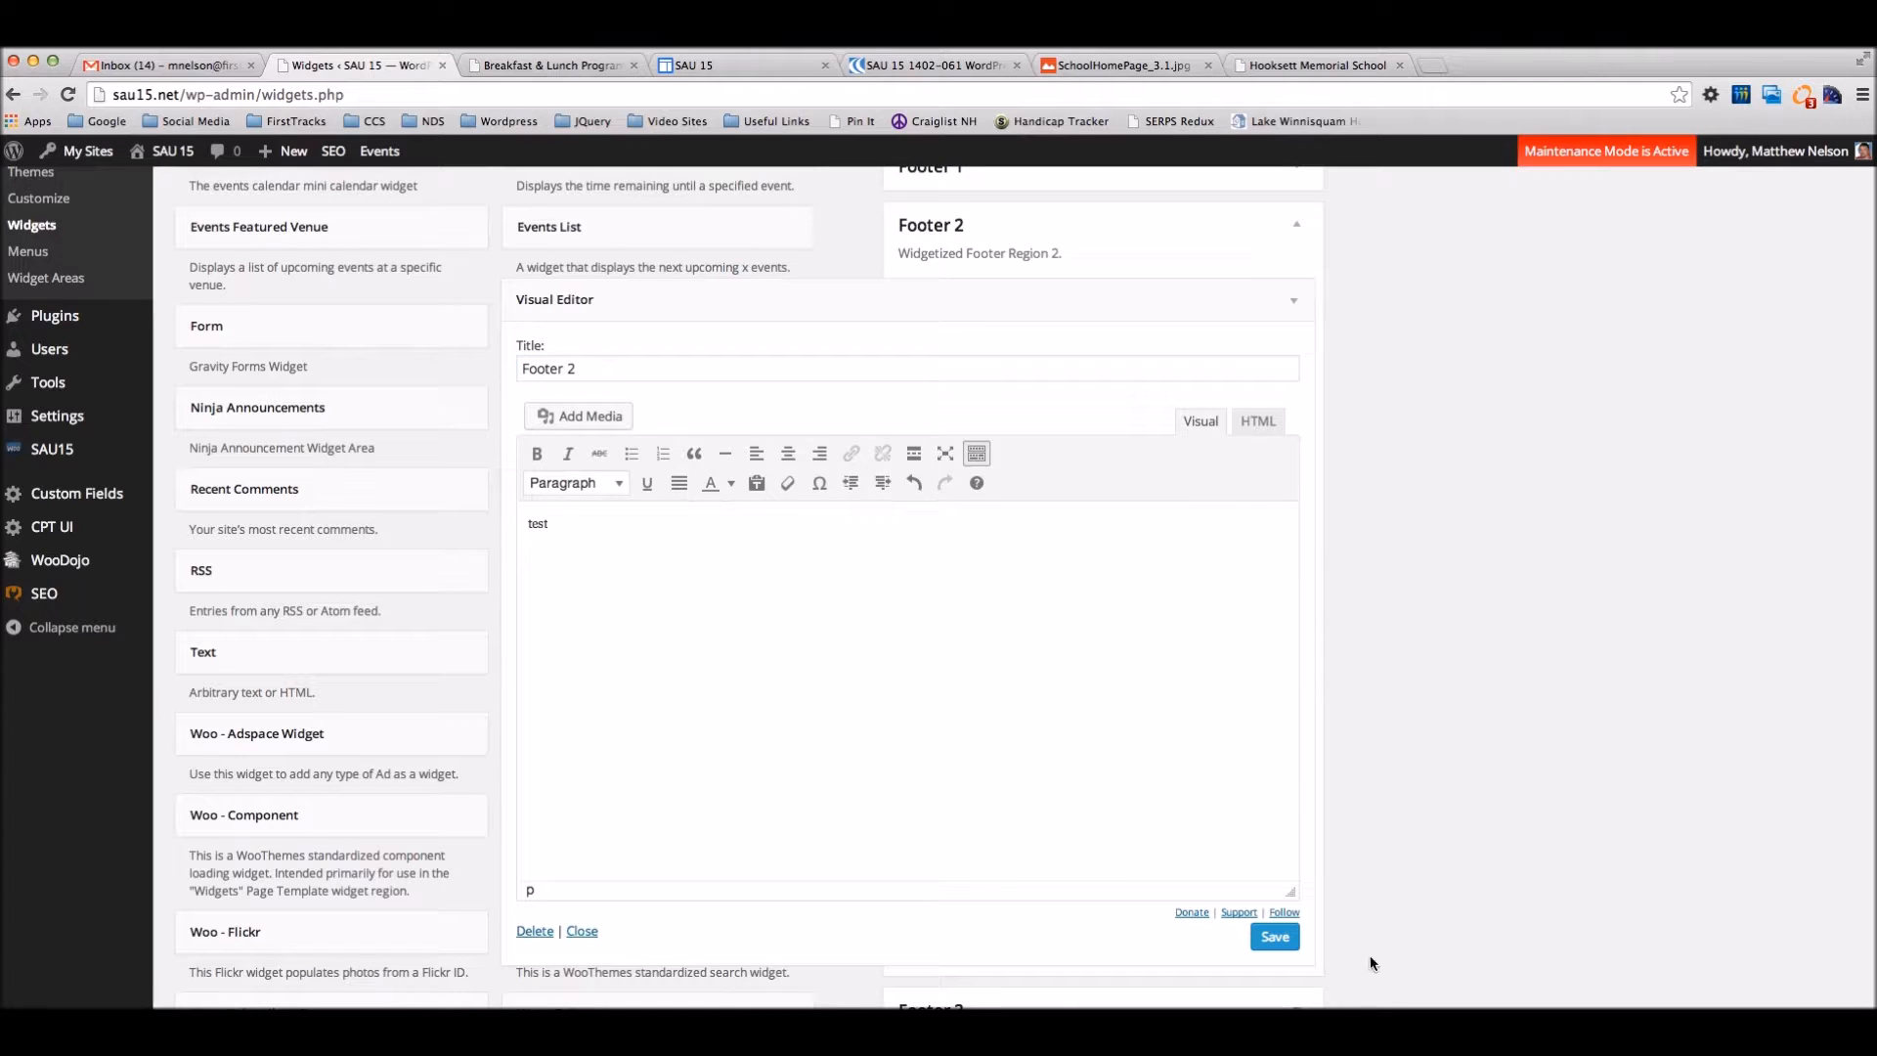
pyautogui.click(1268, 937)
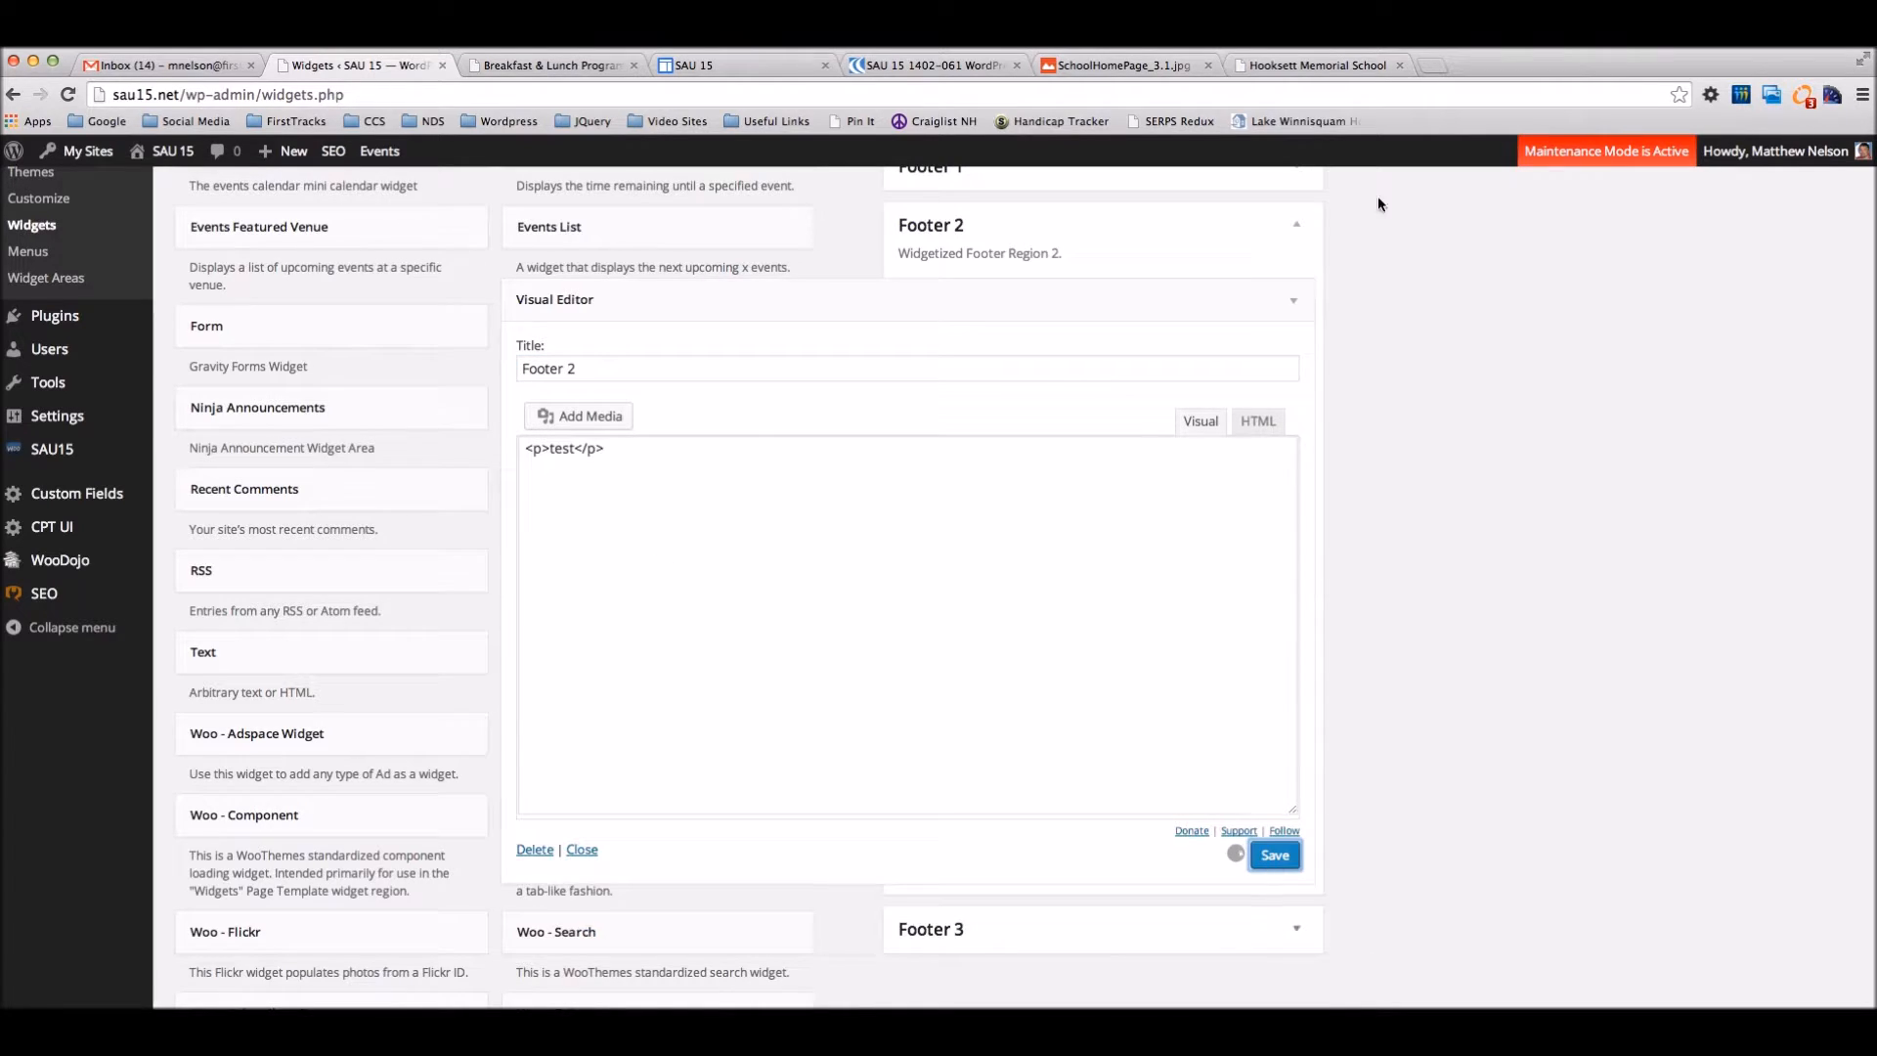
pyautogui.click(1295, 298)
pyautogui.click(1296, 237)
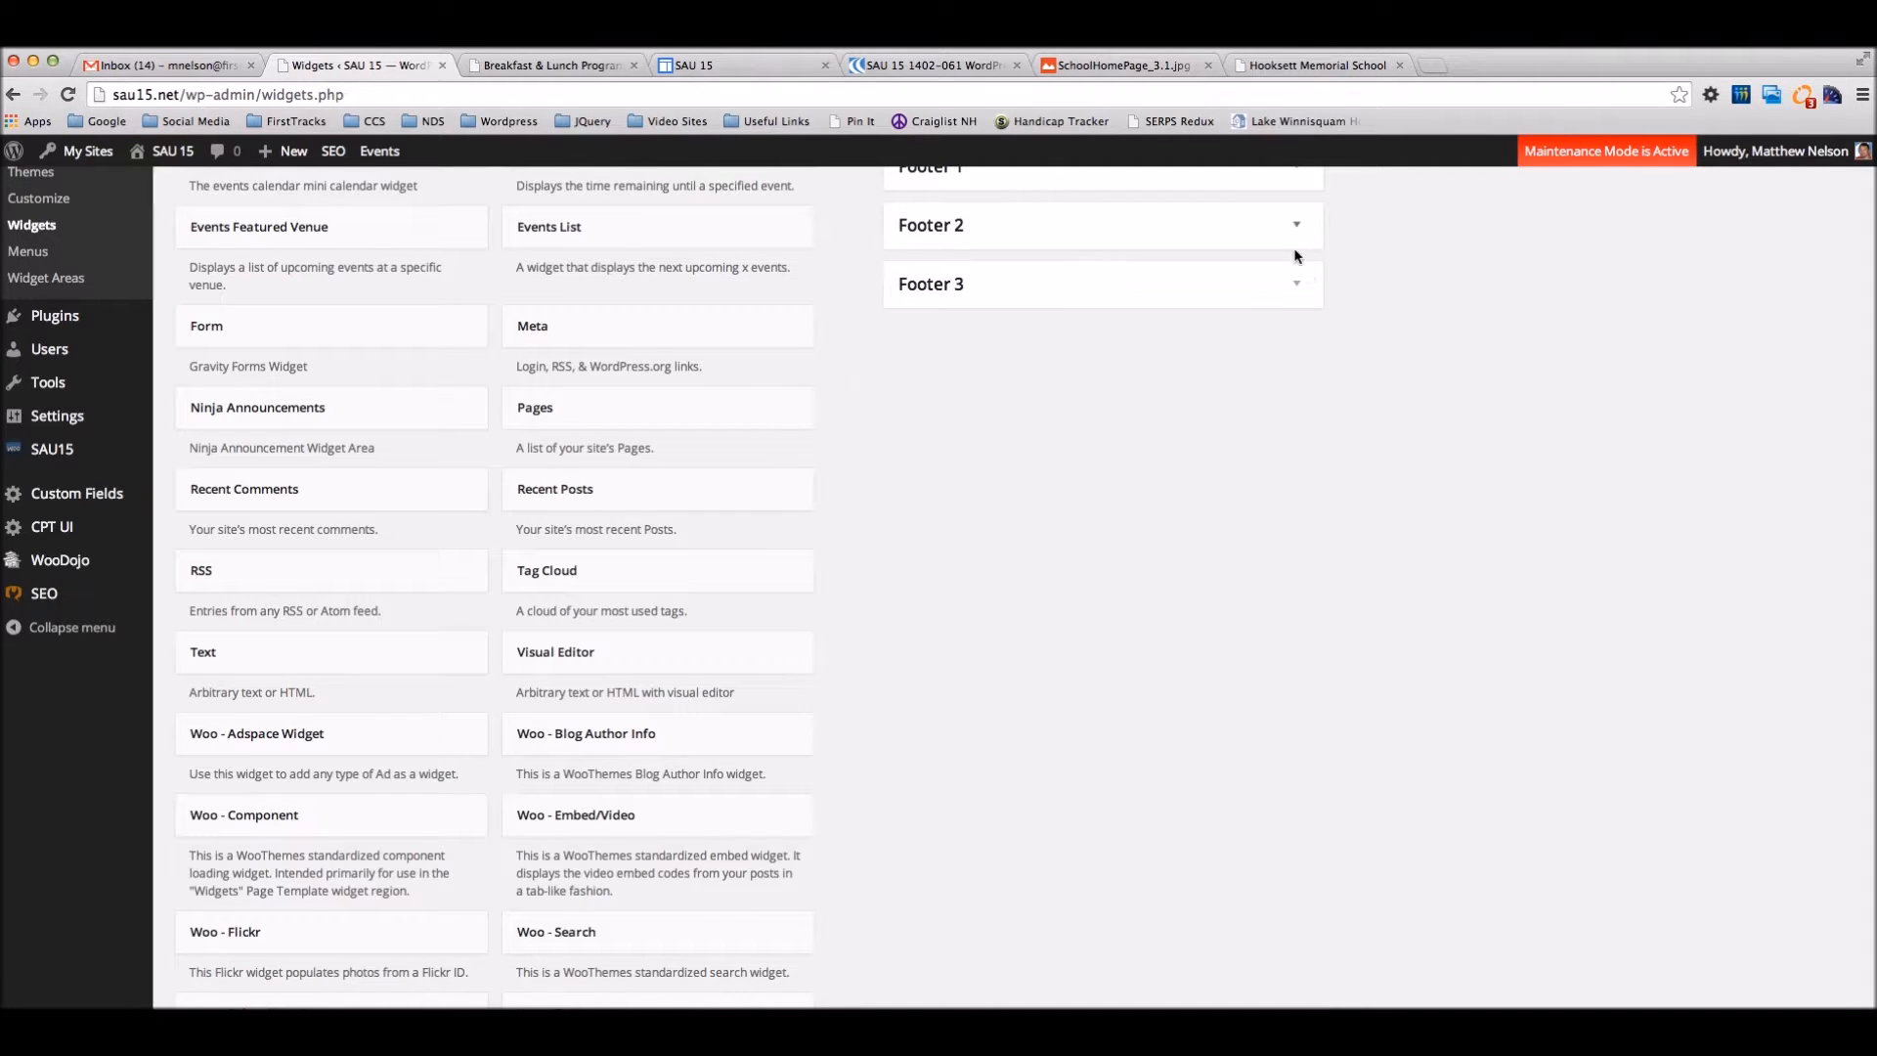
# Add a Visual Editor widget to Footer 3 titled "Footer 3" with the text "Test", save it and collapse the area.
pyautogui.click(1290, 288)
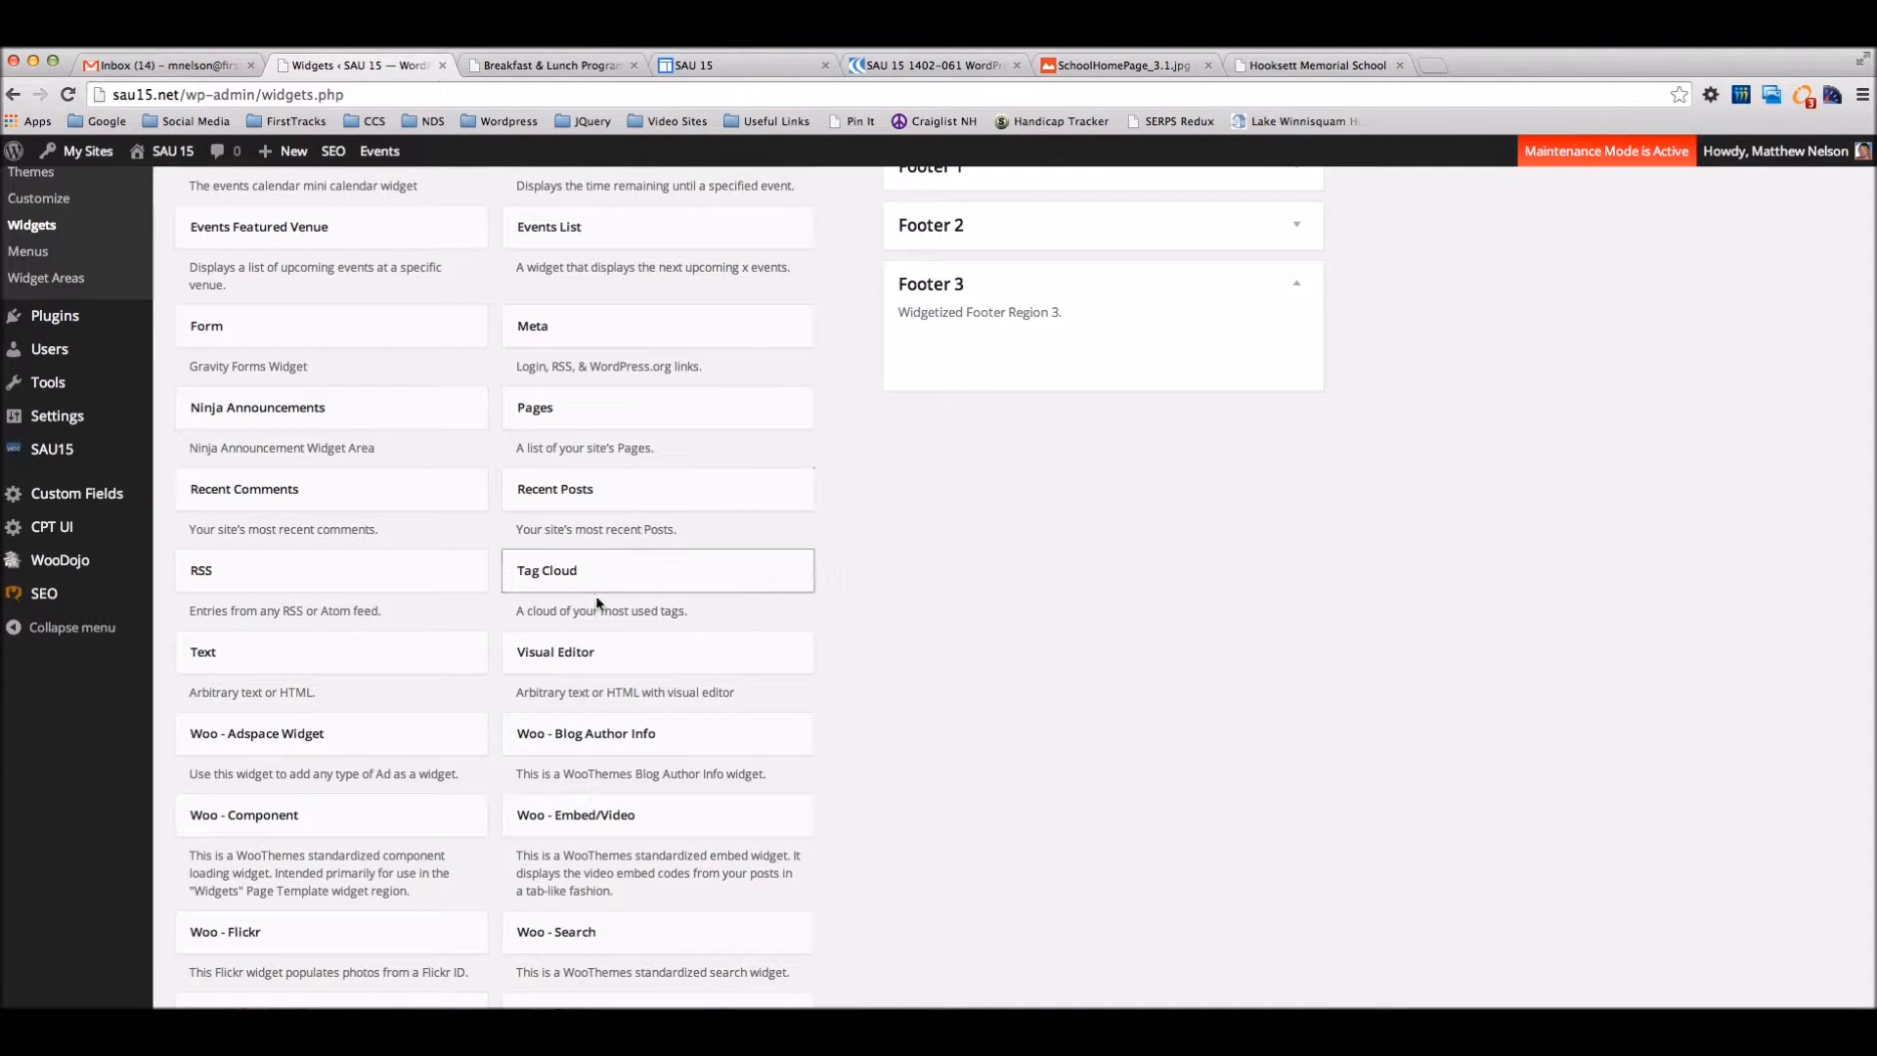
pyautogui.moveTo(593, 663); pyautogui.dragTo(993, 371)
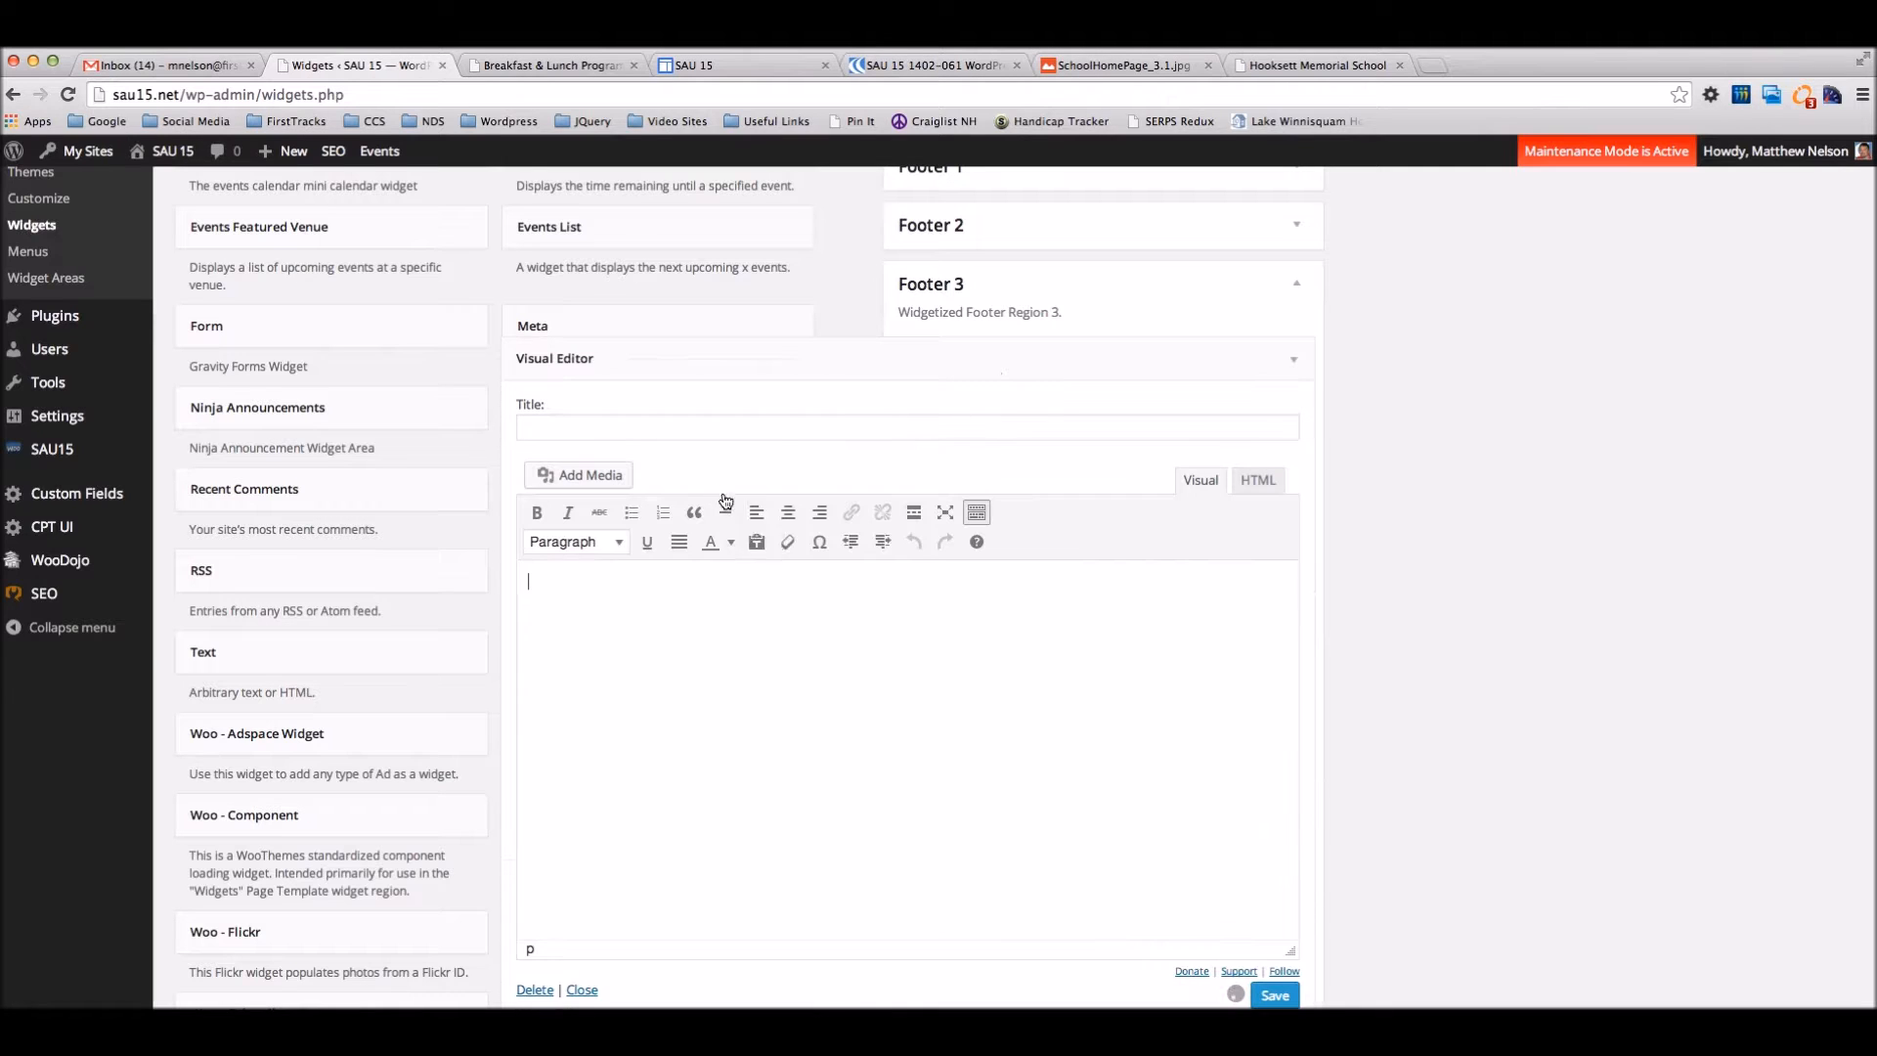
pyautogui.click(642, 427)
pyautogui.write('Footer 3')
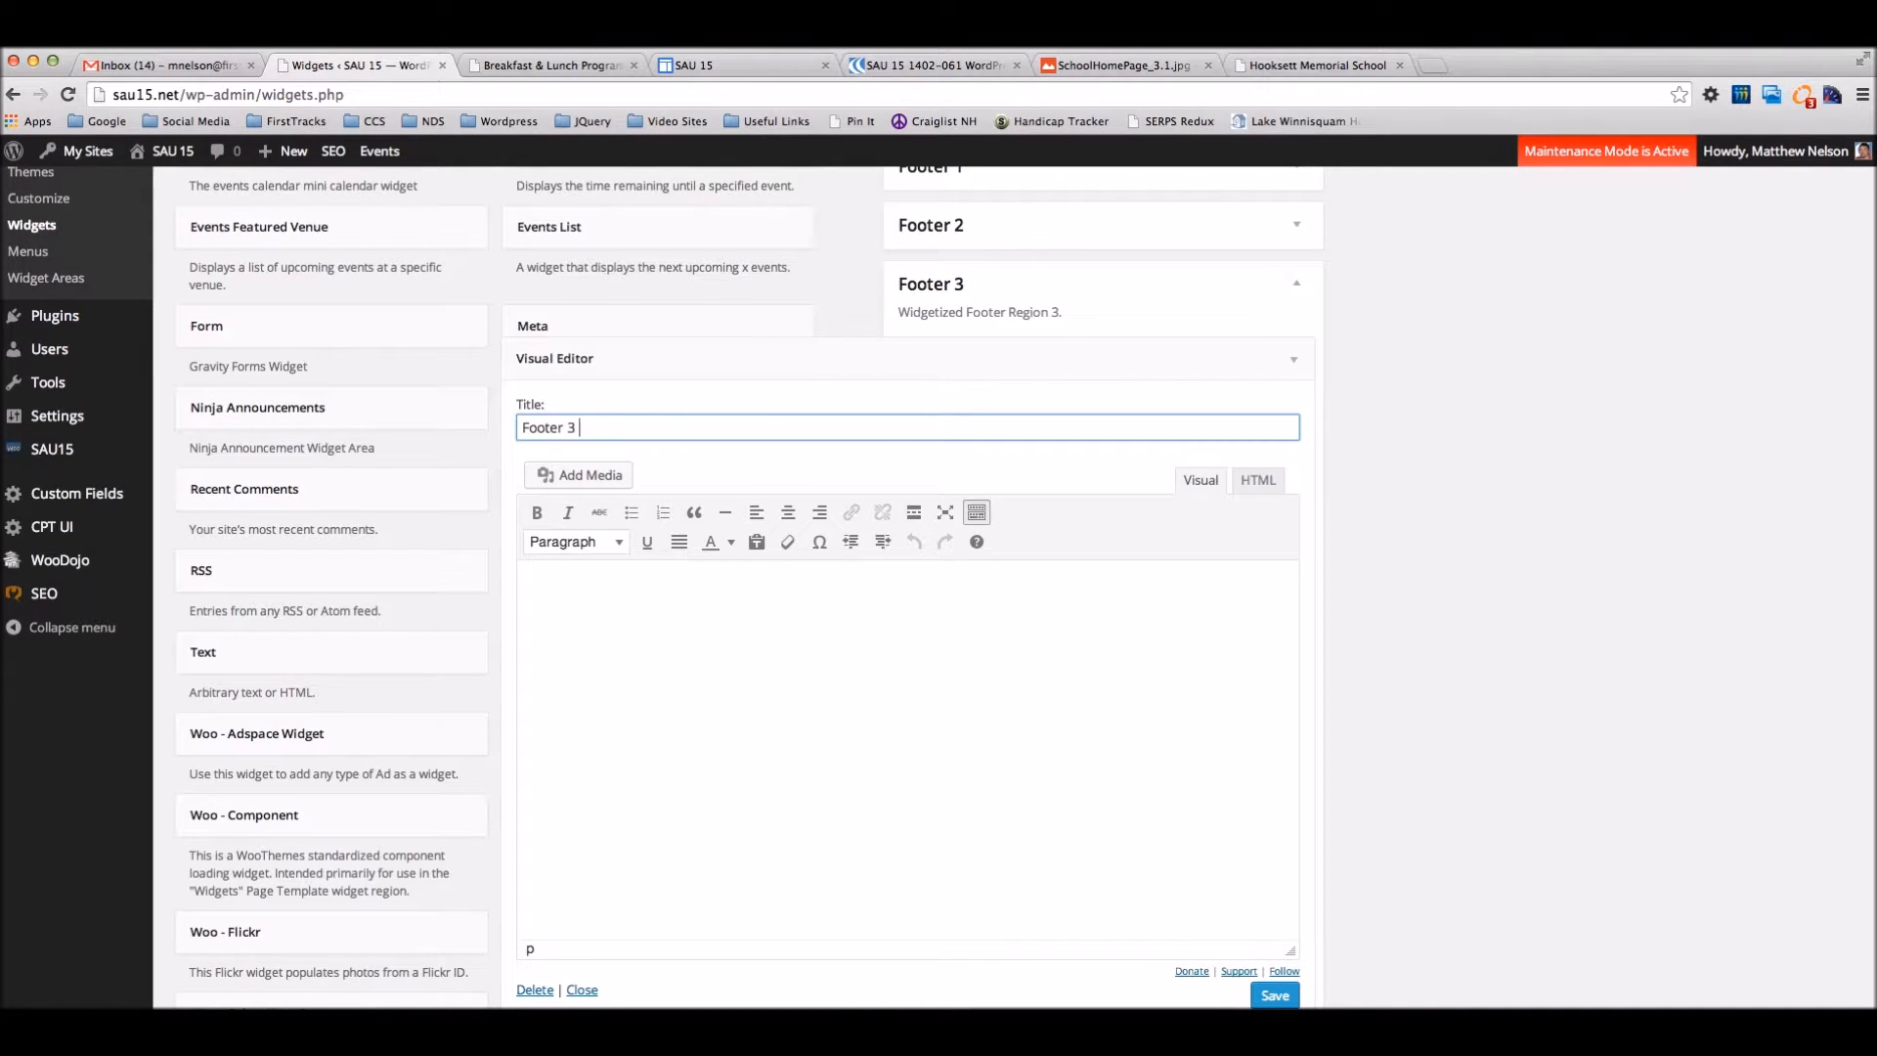
pyautogui.click(689, 723)
pyautogui.write('Test')
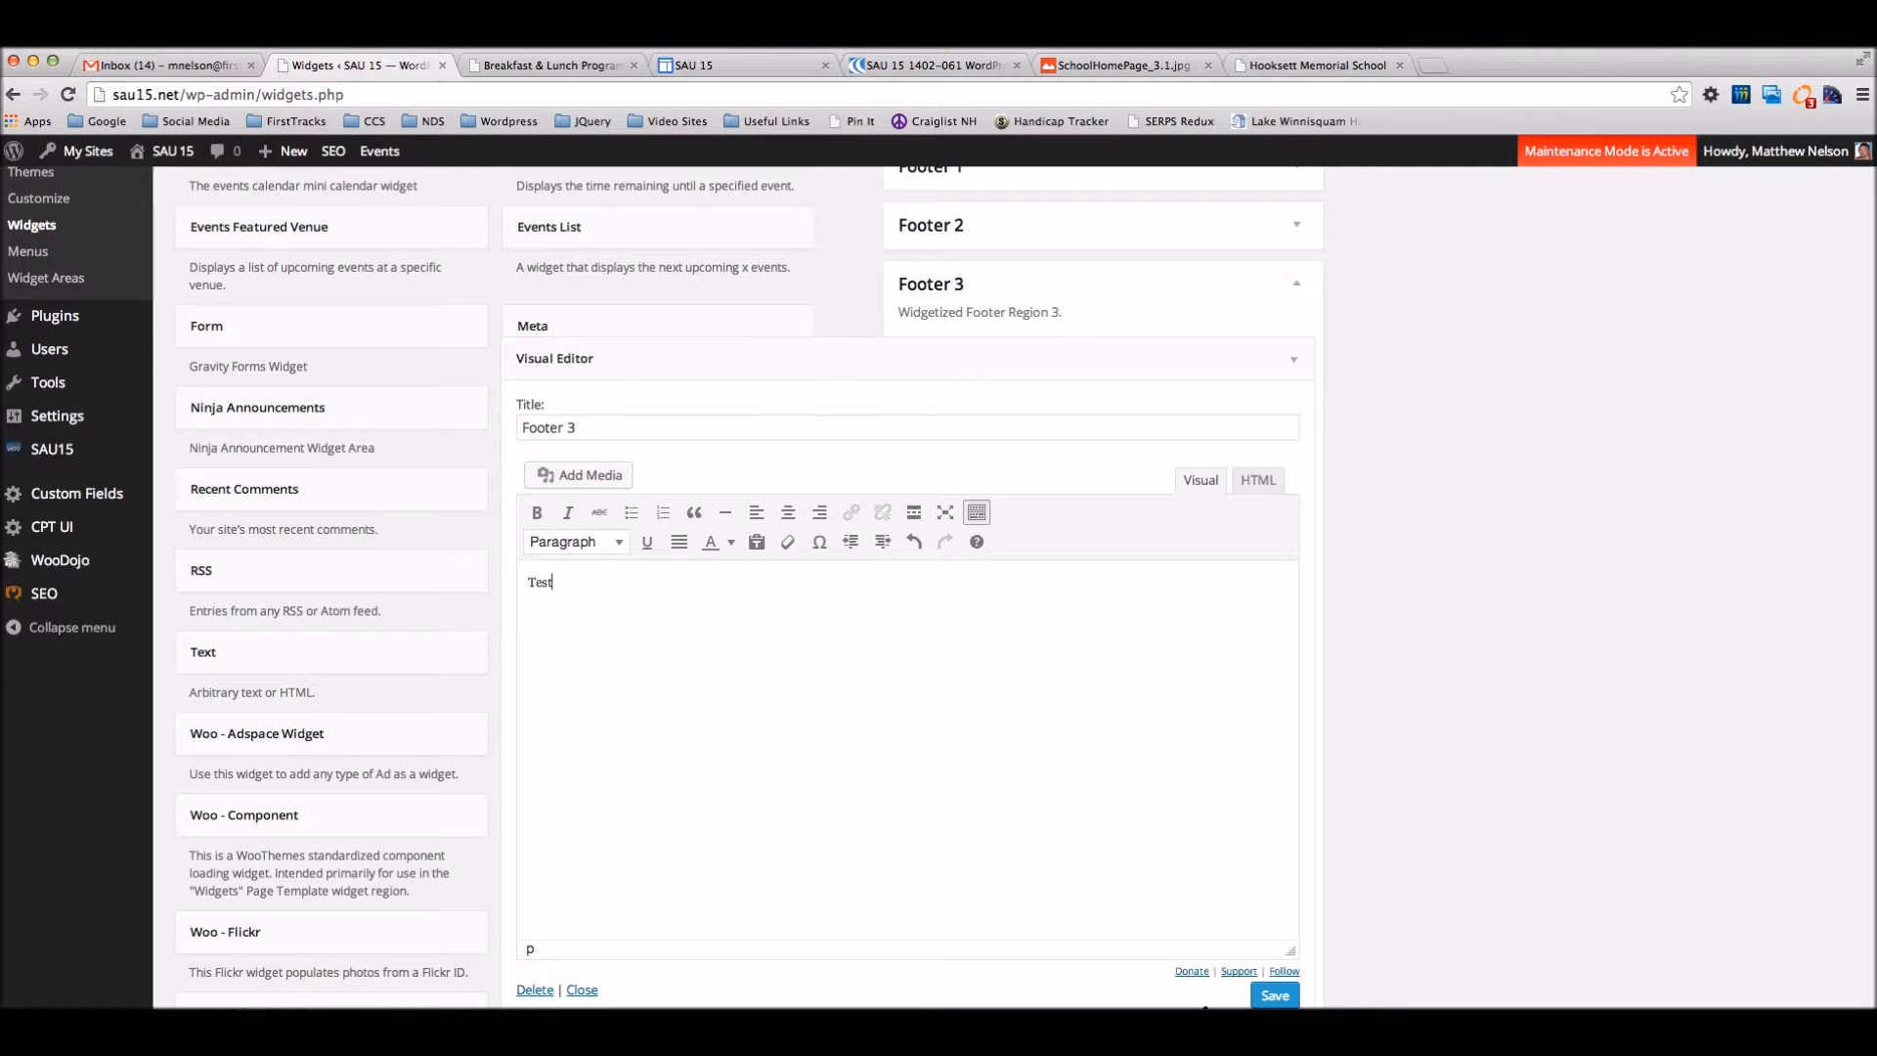
pyautogui.click(1275, 995)
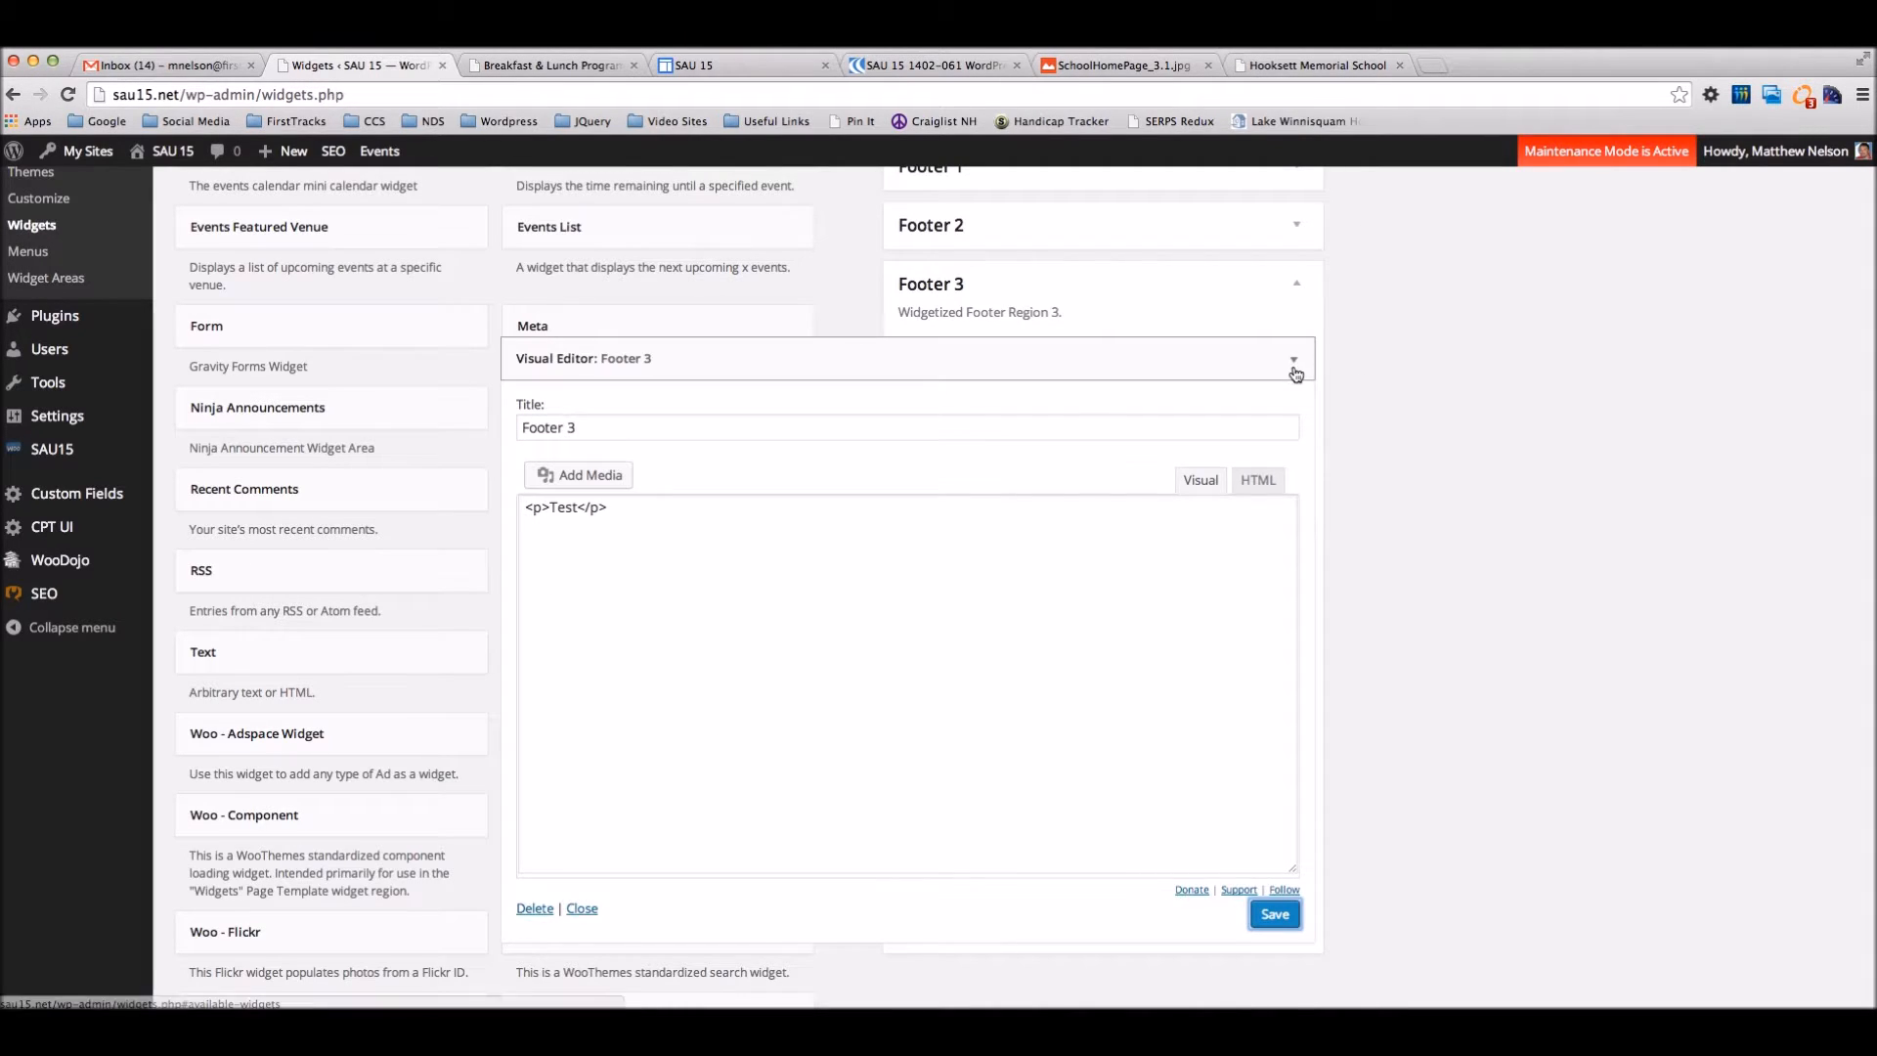
pyautogui.click(1294, 363)
pyautogui.click(1296, 283)
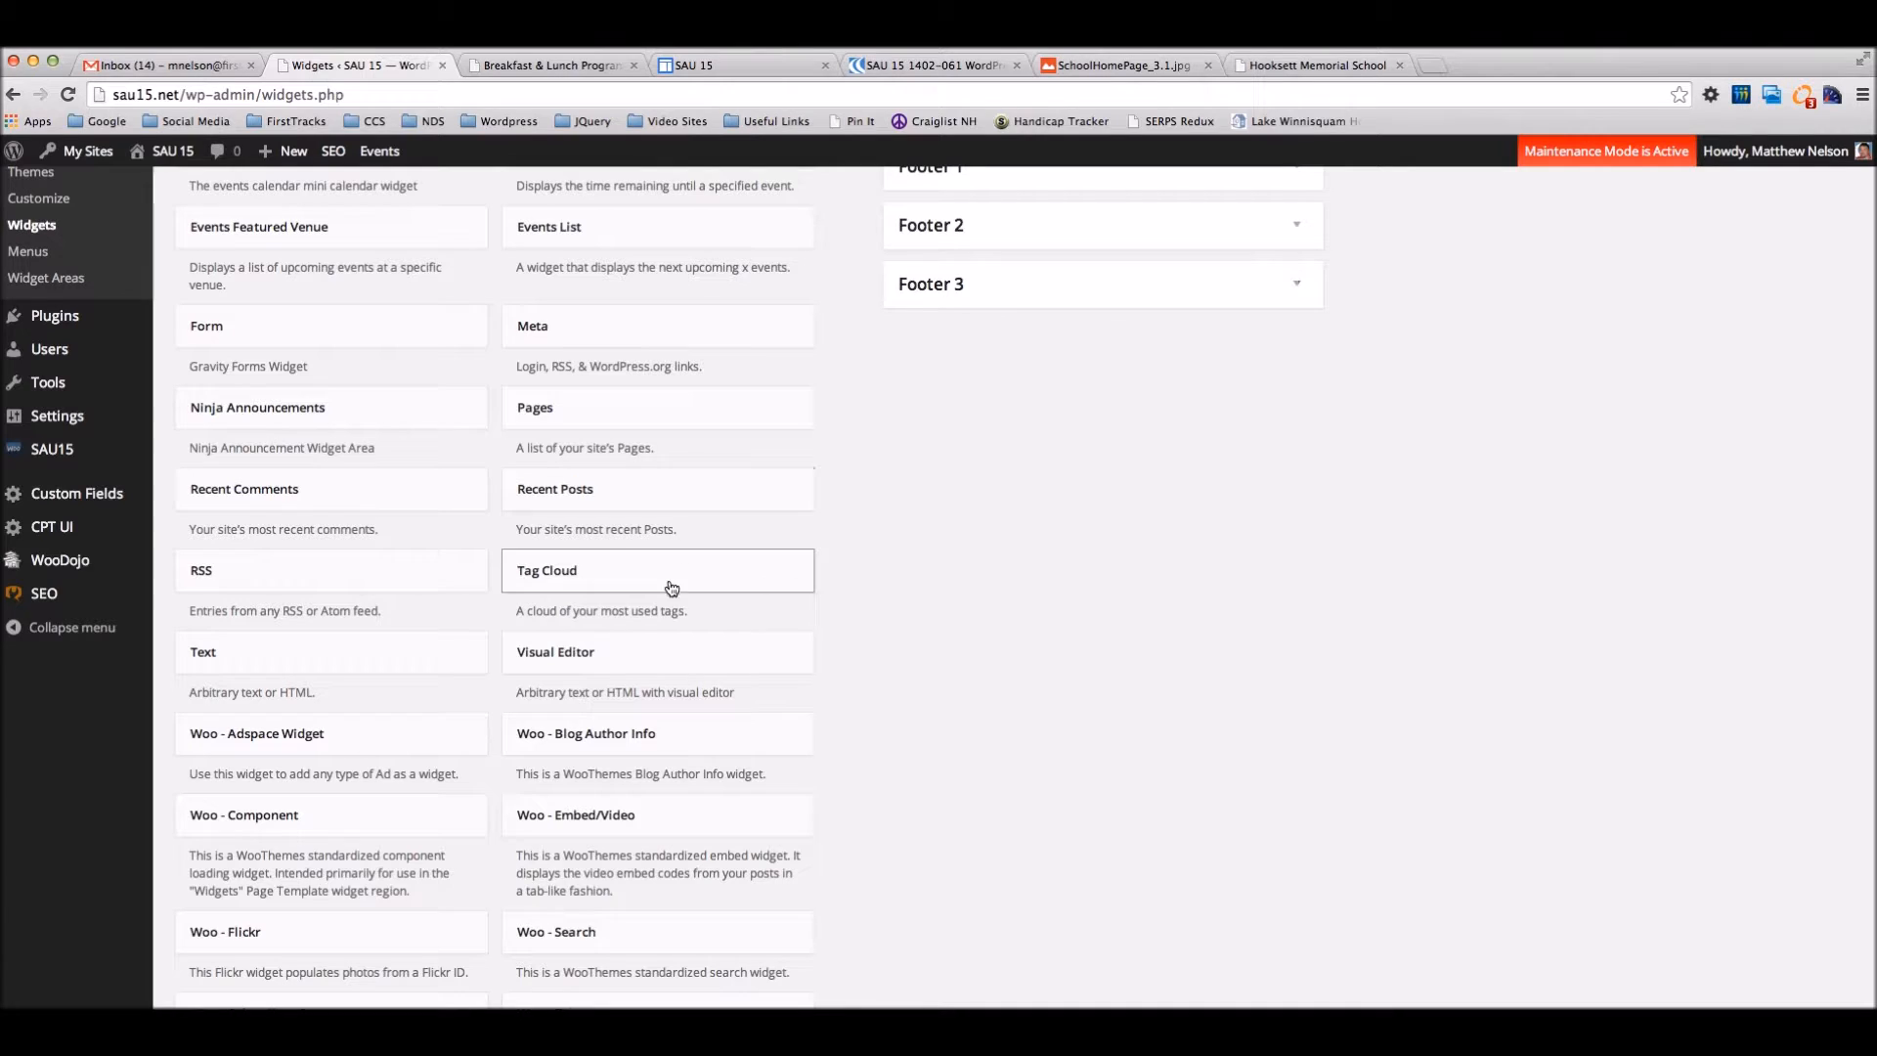
# Add a Visual Editor widget to the Footer 4 area by choosing that area as its destination.
pyautogui.click(668, 655)
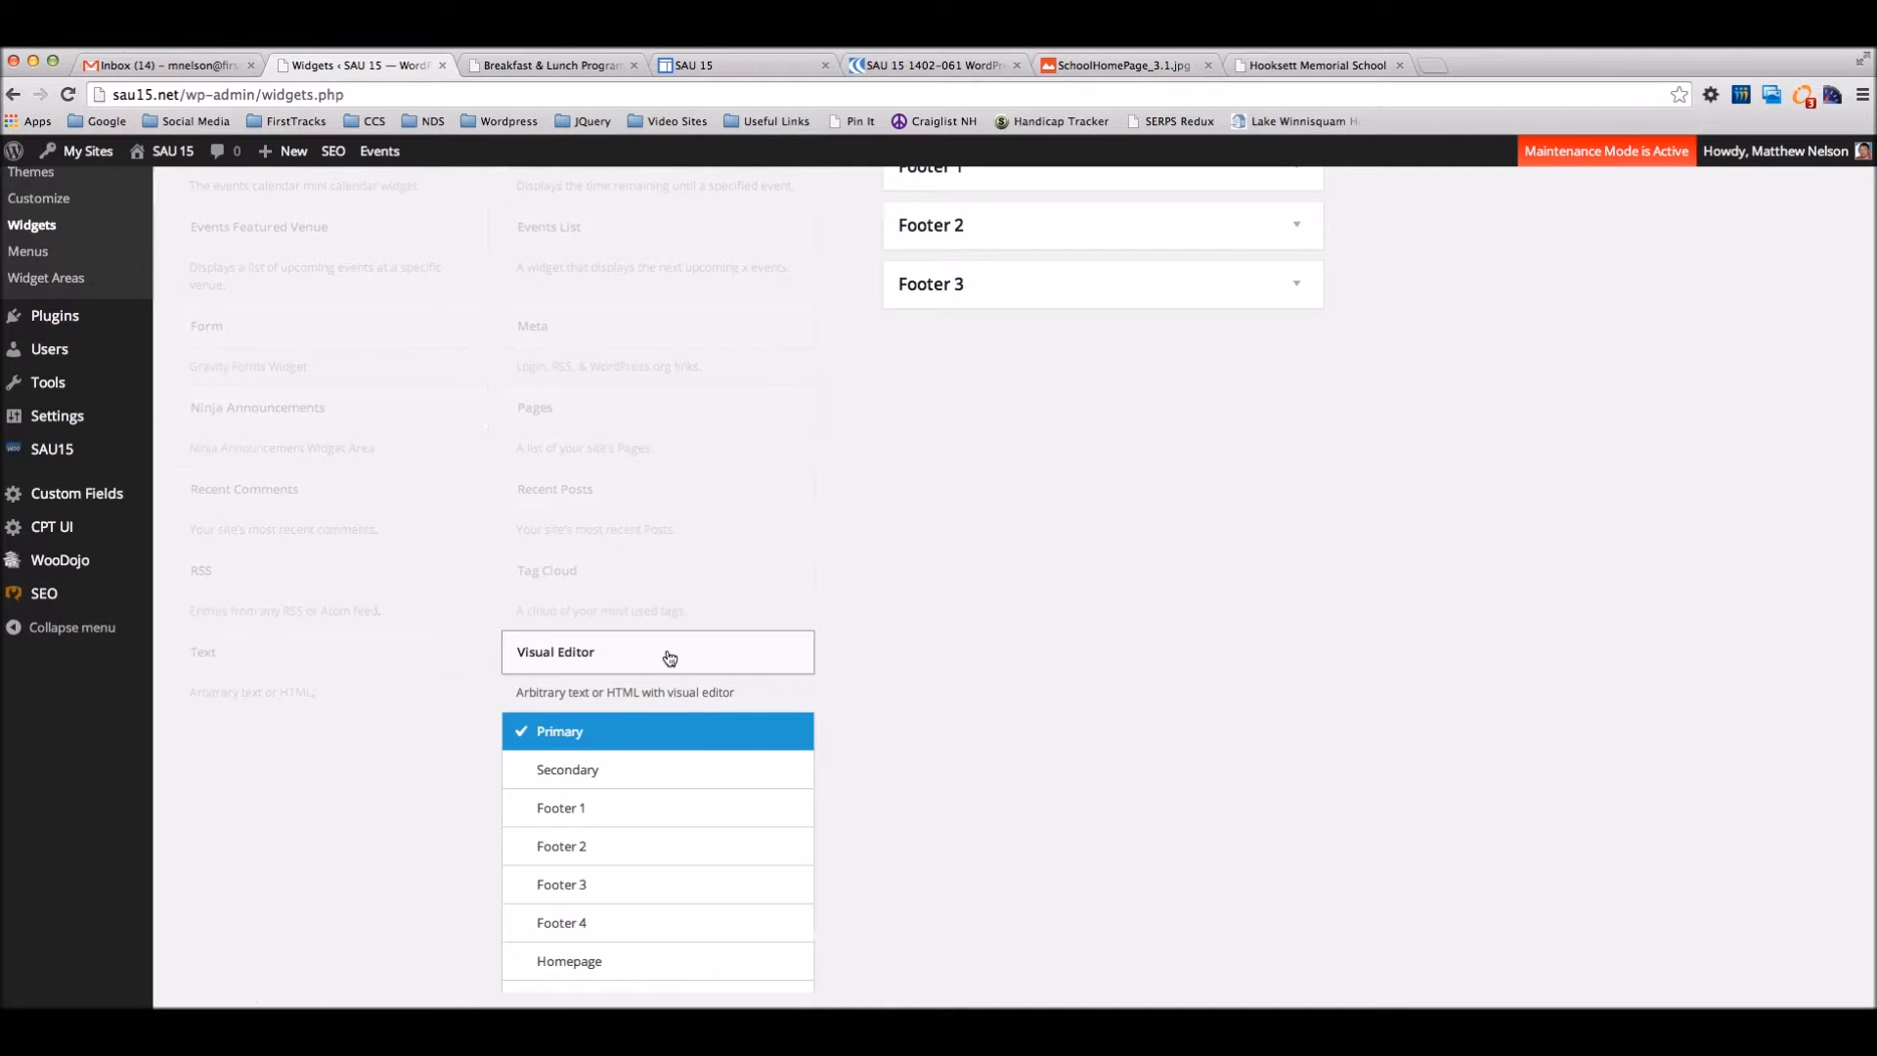
pyautogui.click(625, 923)
pyautogui.scroll(-3, 977, 880)
pyautogui.click(690, 765)
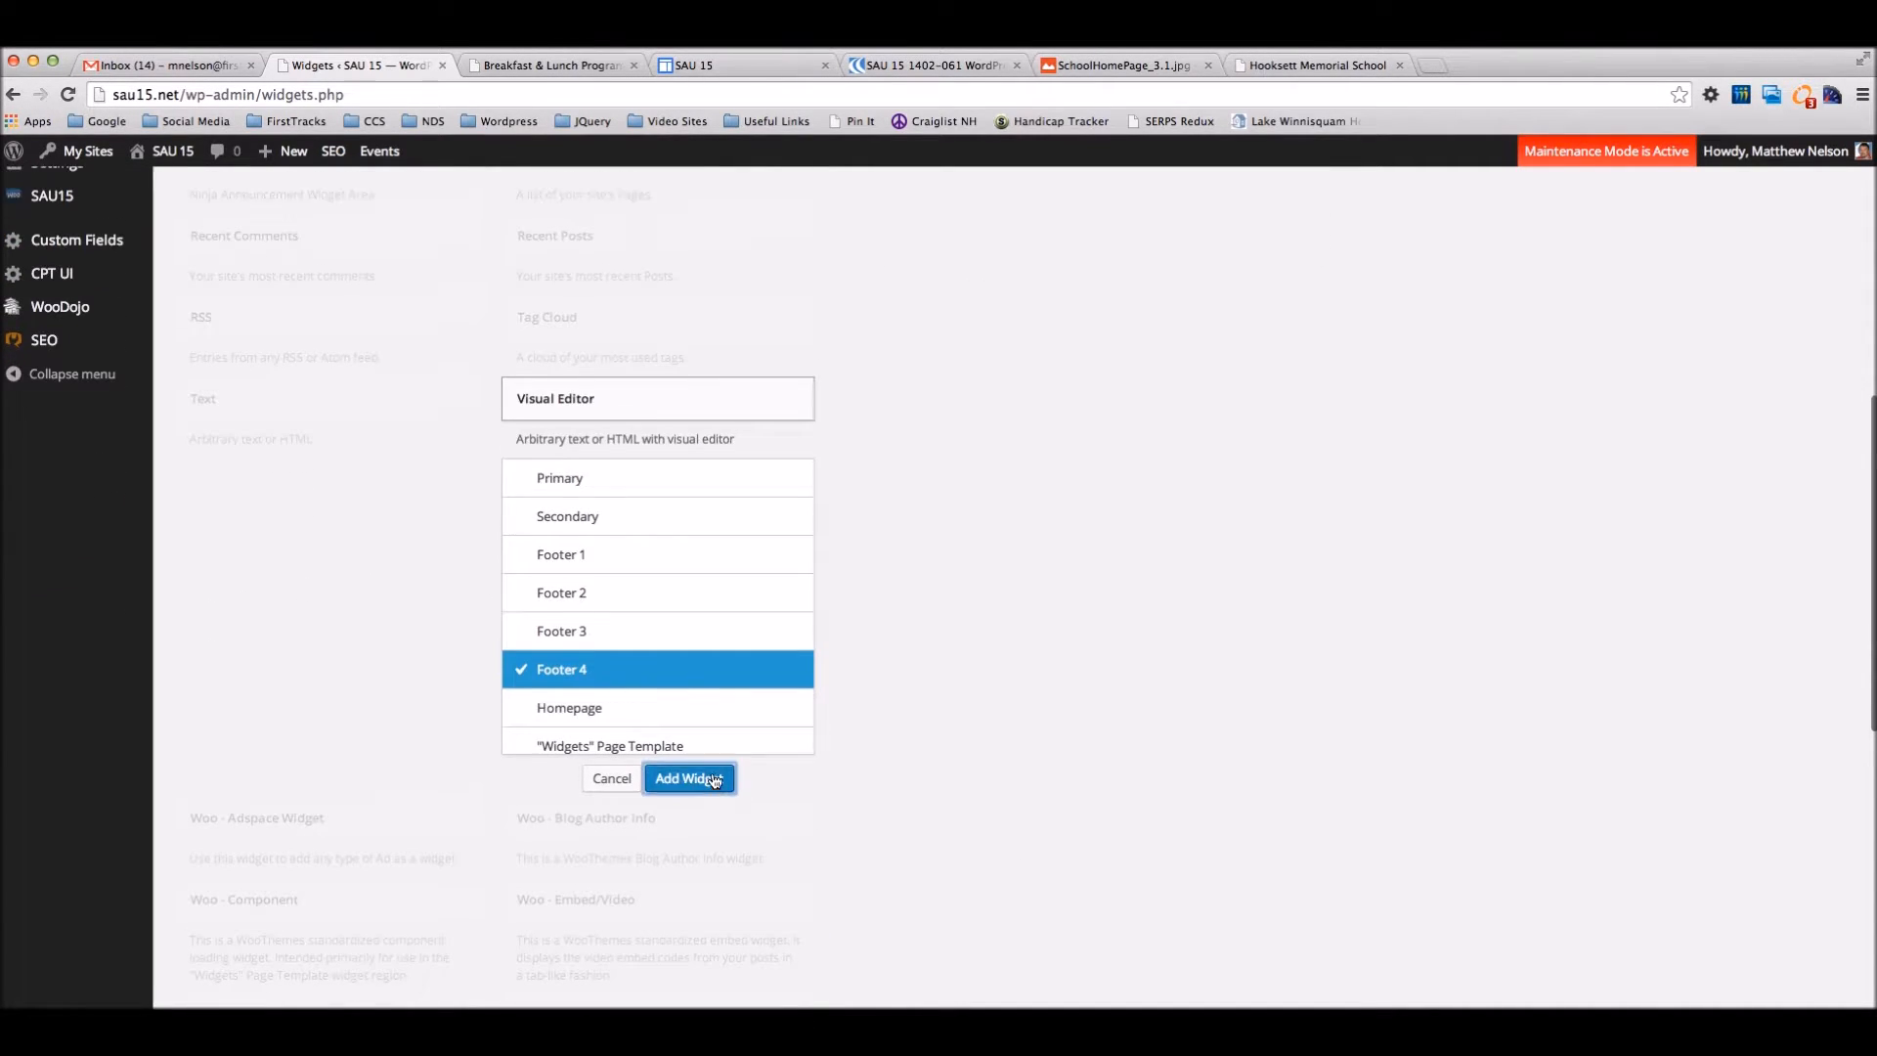
# Title the Footer 4 widget "Footer 4" with the body text "Test", save it and collapse the widget.
pyautogui.click(1194, 430)
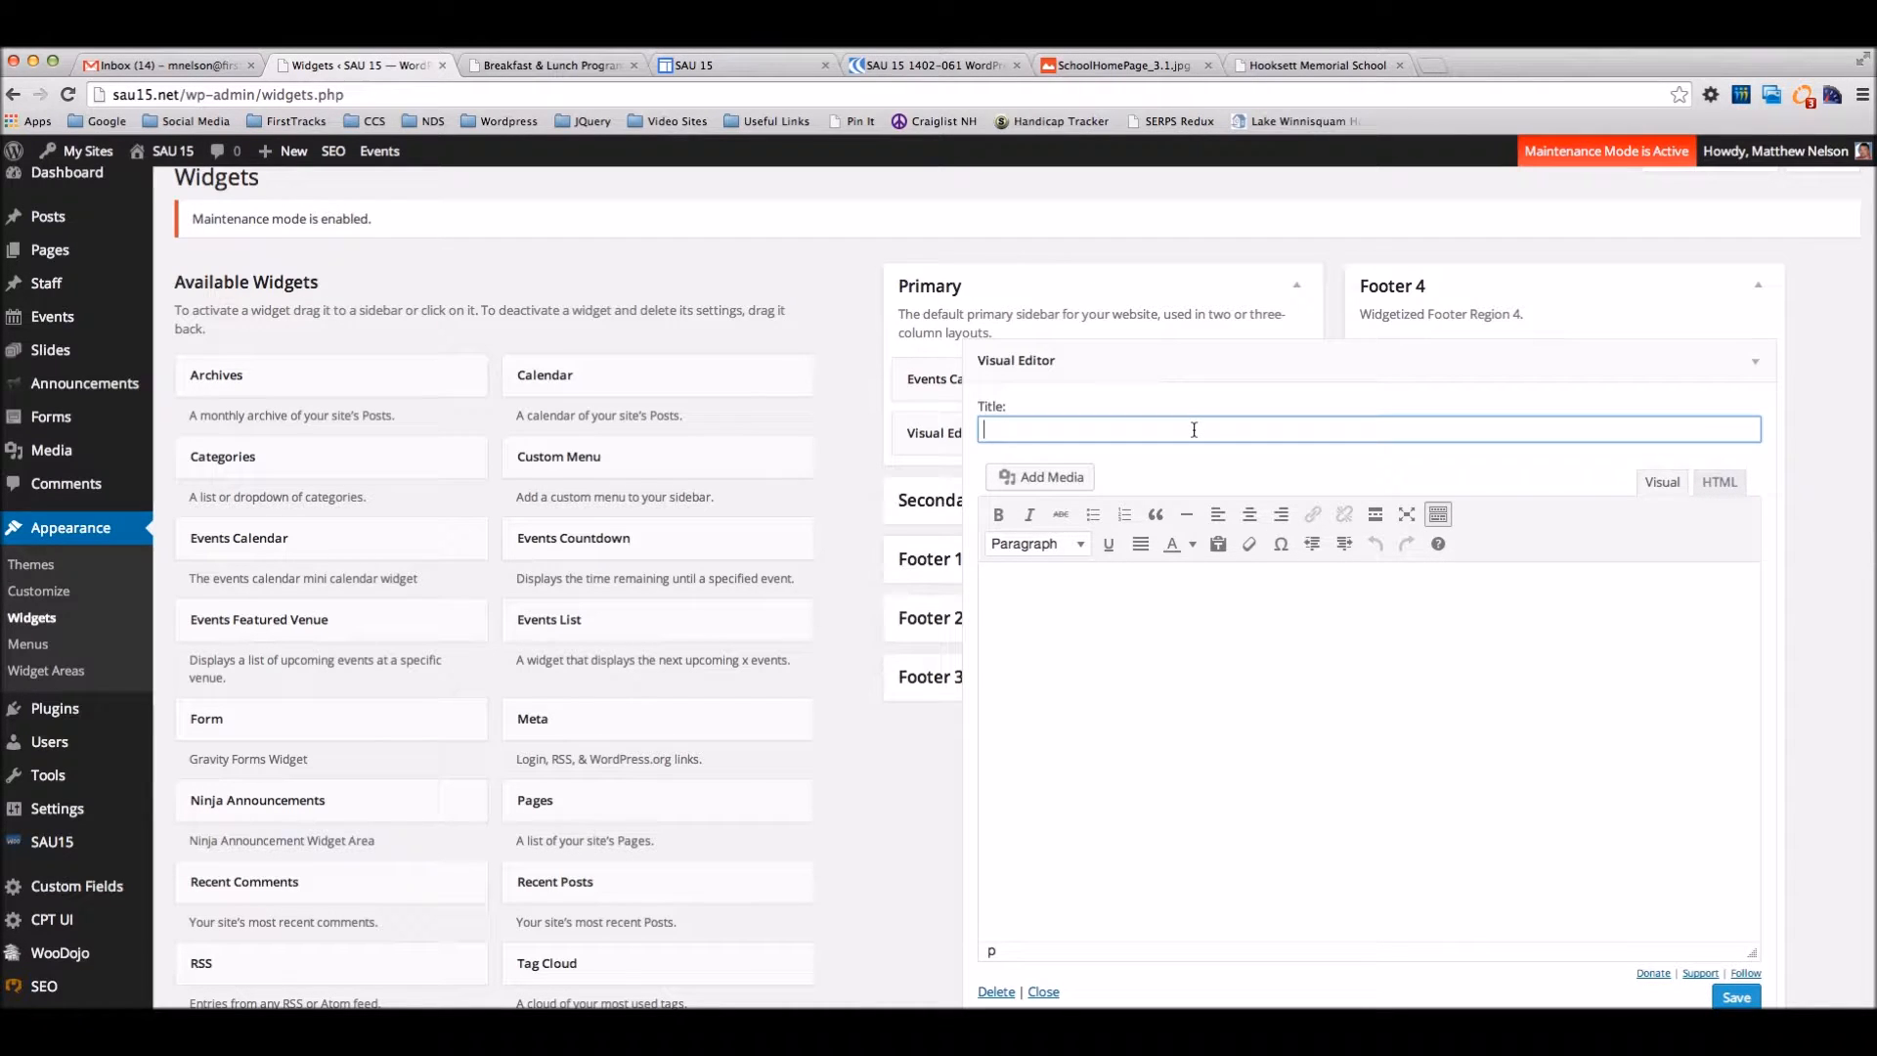
pyautogui.write('Footer')
pyautogui.press('Tab')
pyautogui.press('Tab')
pyautogui.write('Test')
pyautogui.click(1737, 996)
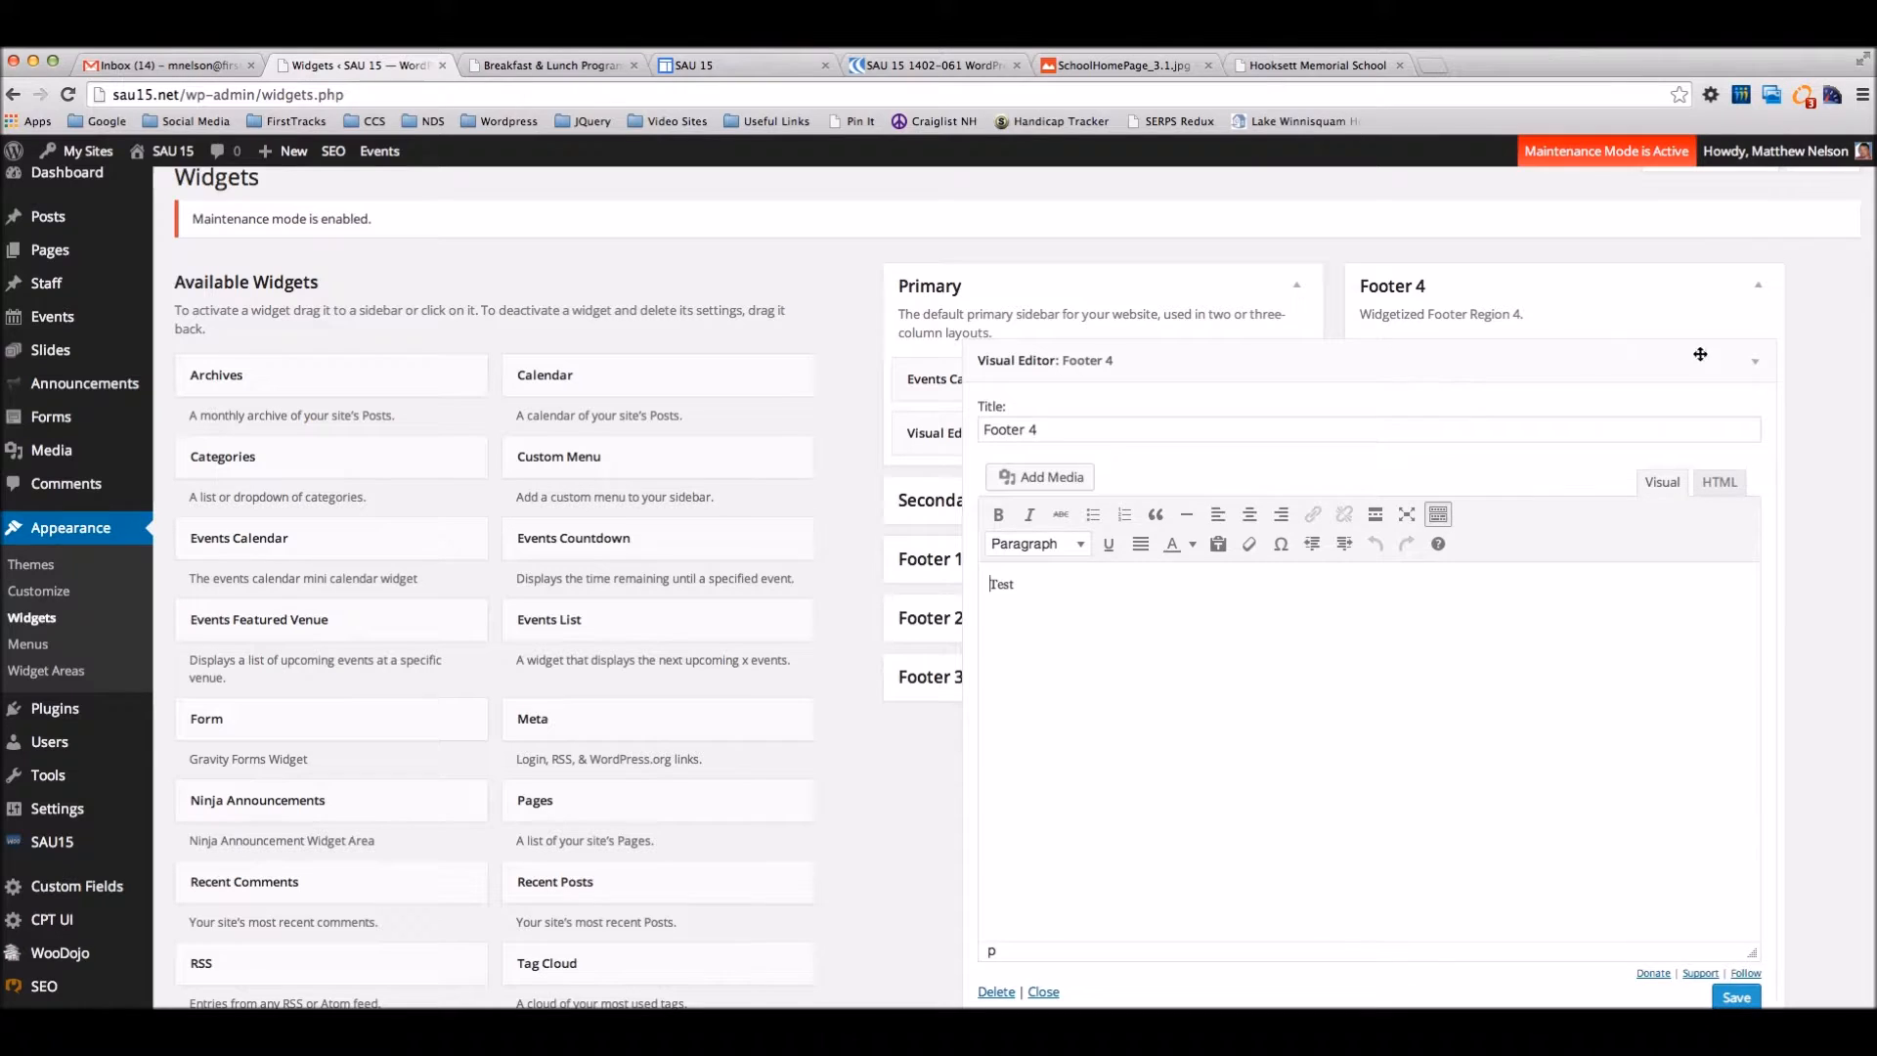
pyautogui.click(1756, 360)
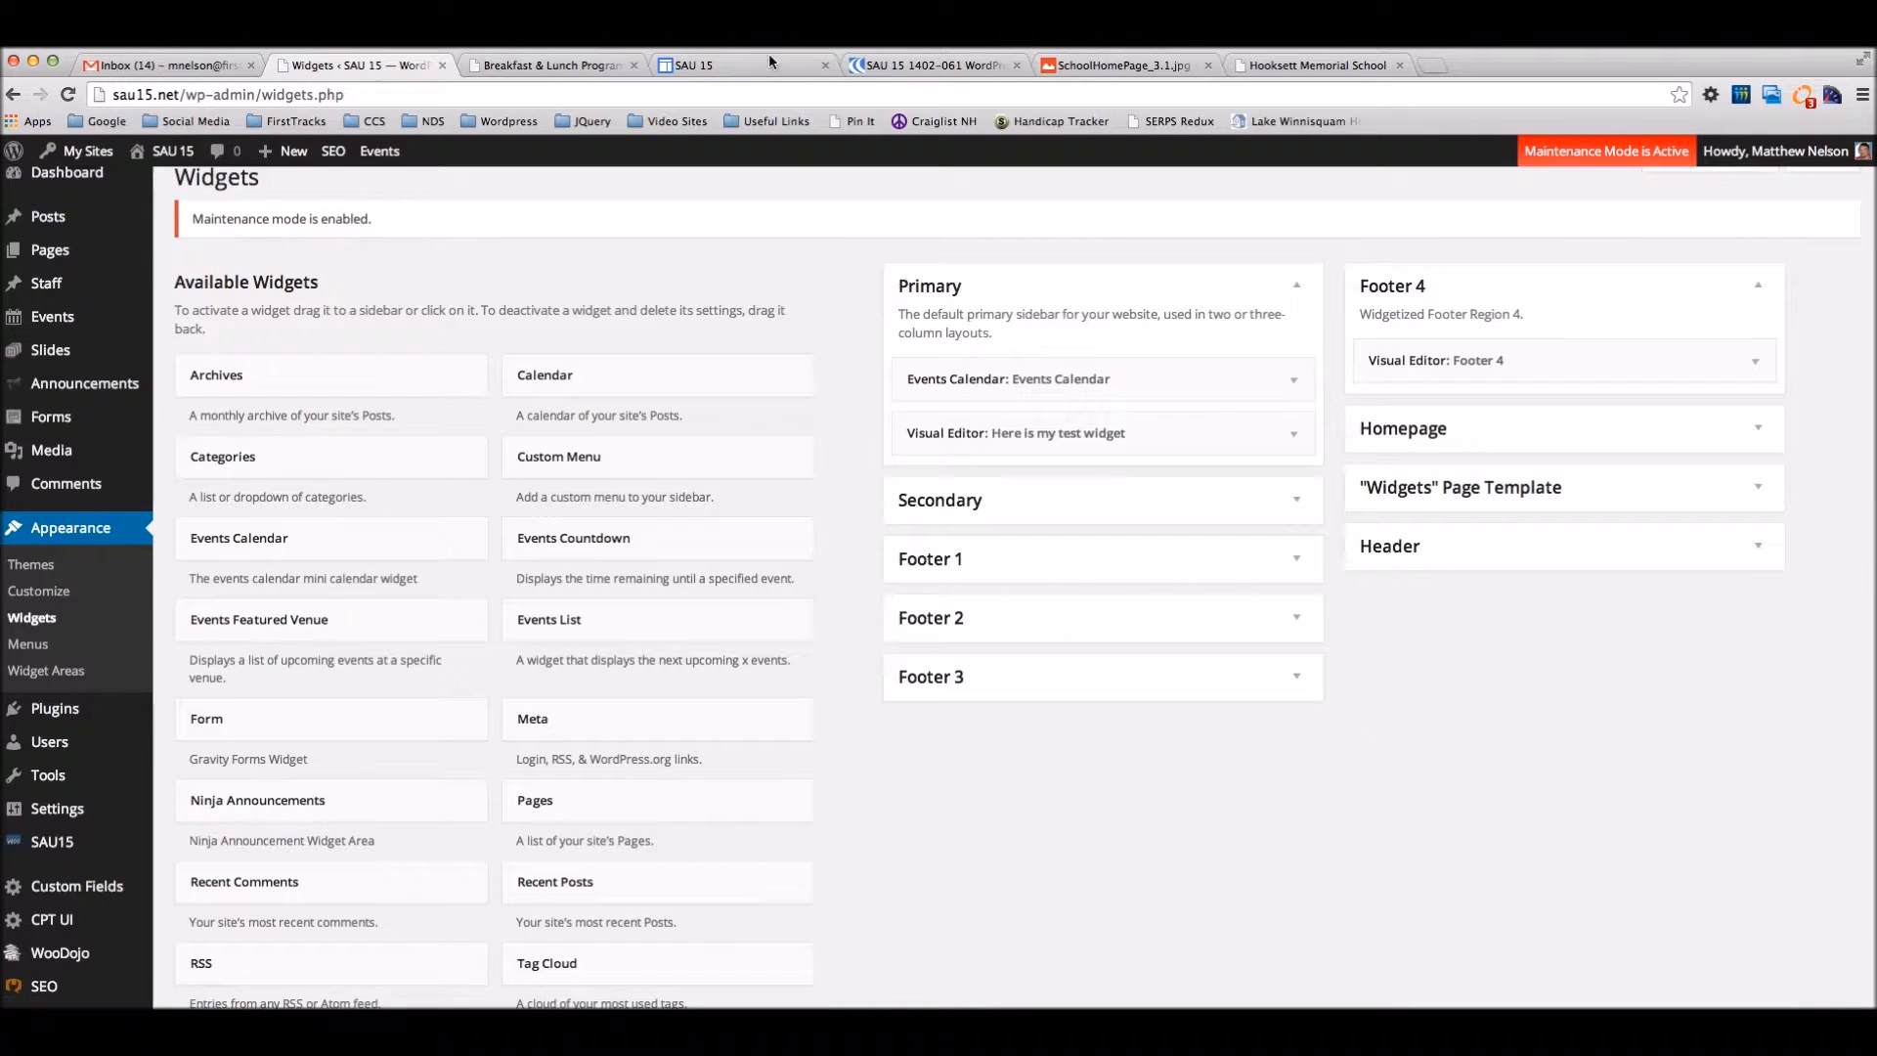
# Reload the Breakfast & Lunch Programming page and examine its sidebar and the four footer widget columns.
pyautogui.click(934, 64)
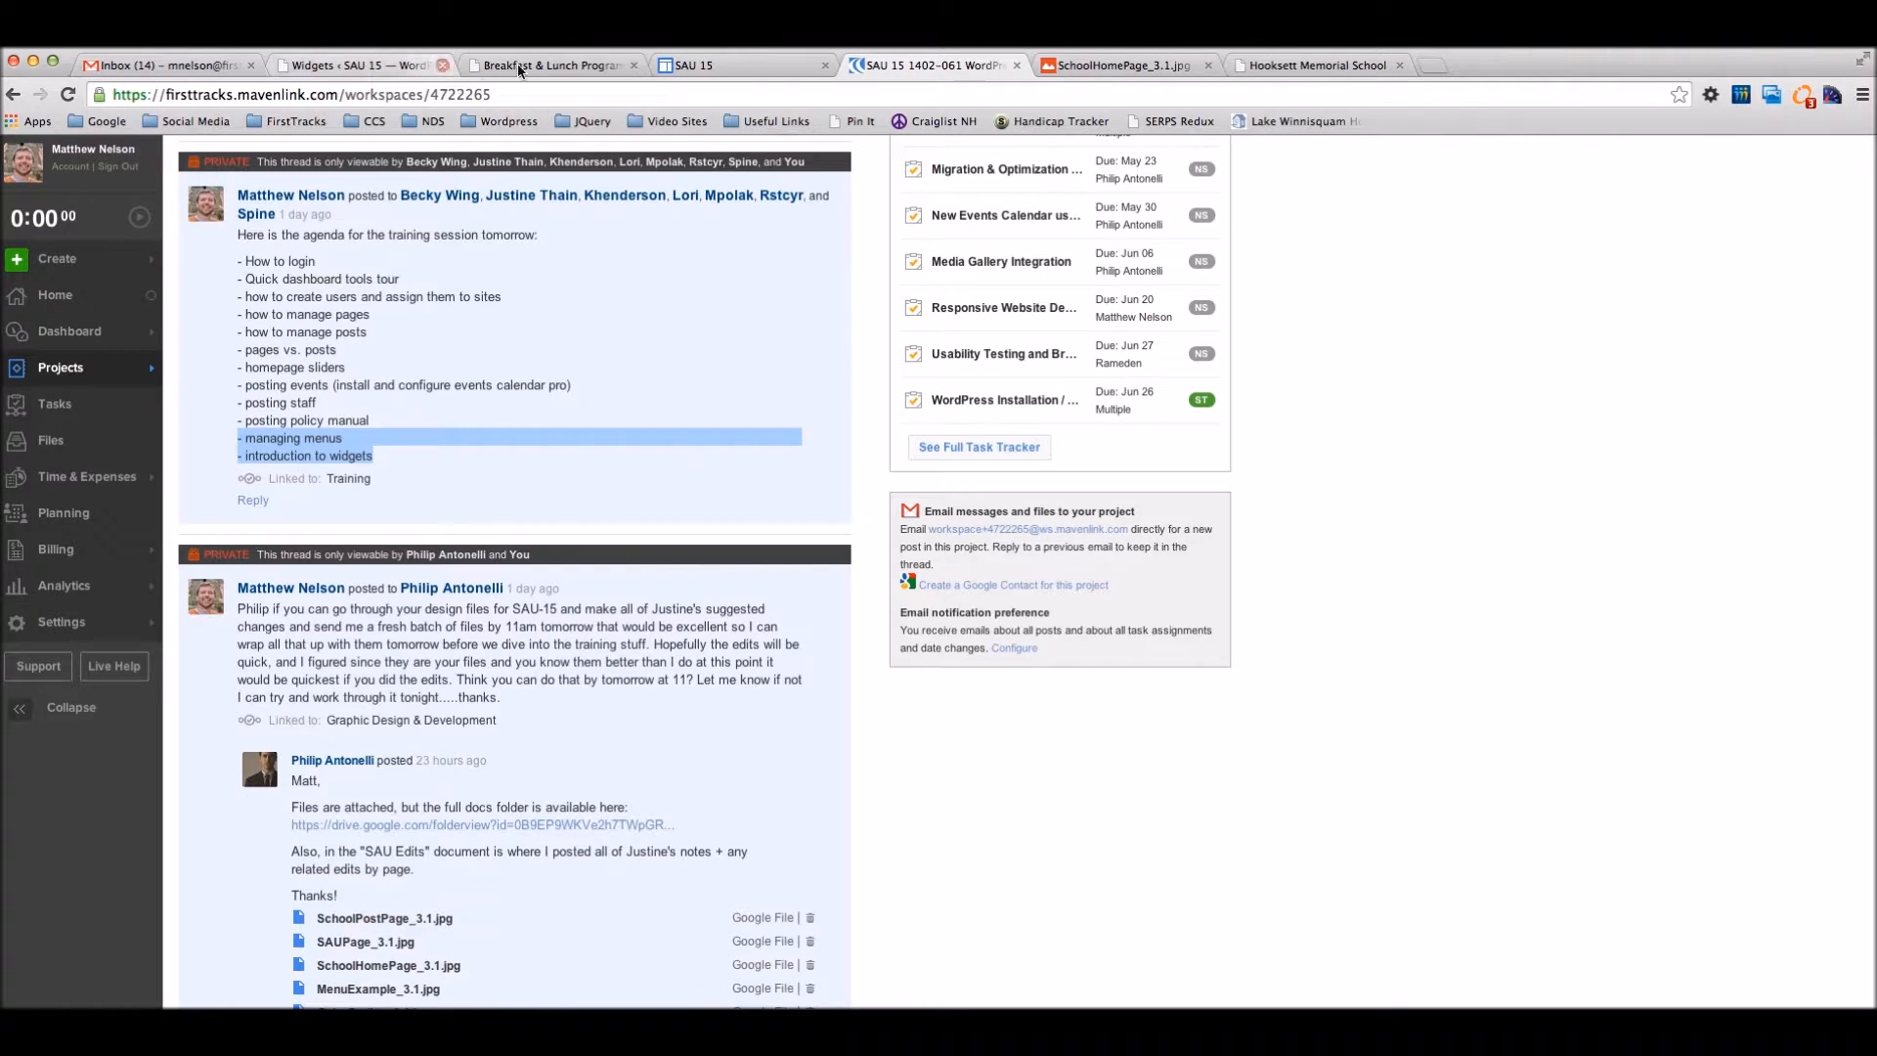
pyautogui.click(485, 66)
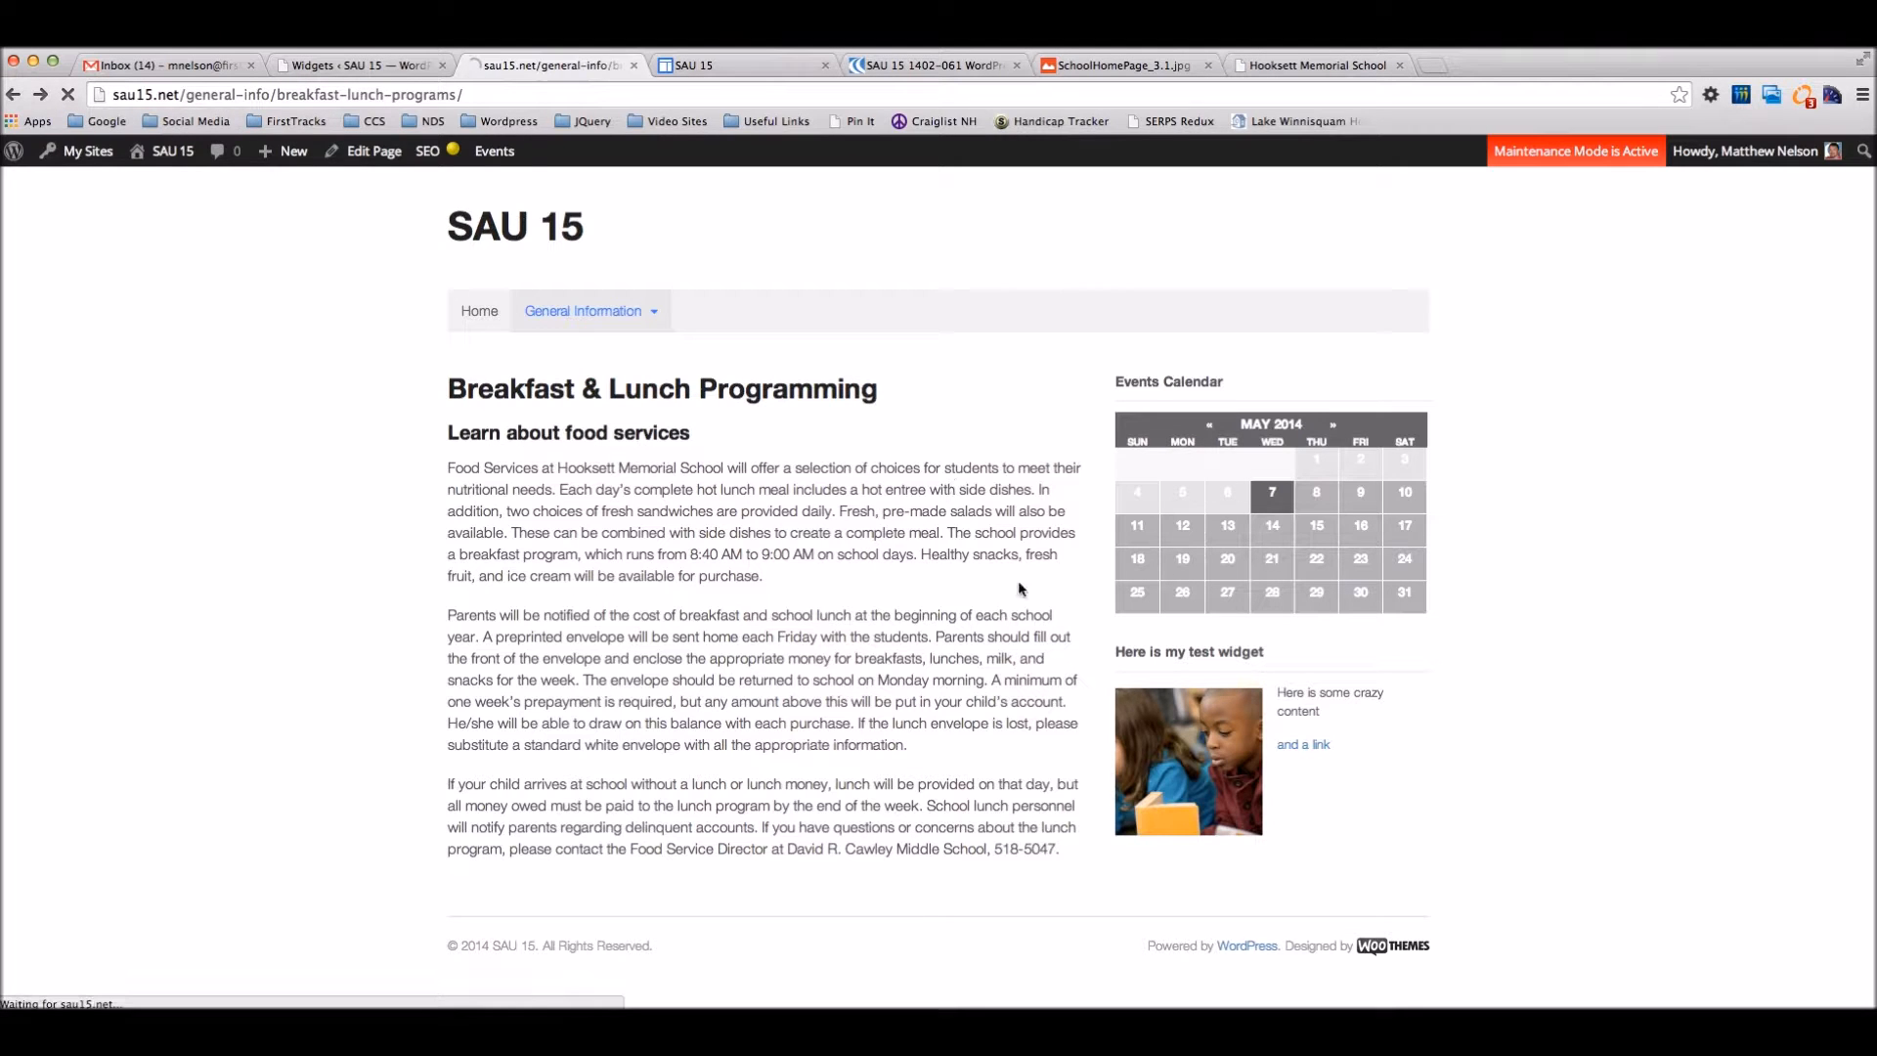
pyautogui.scroll(-5, 1136, 528)
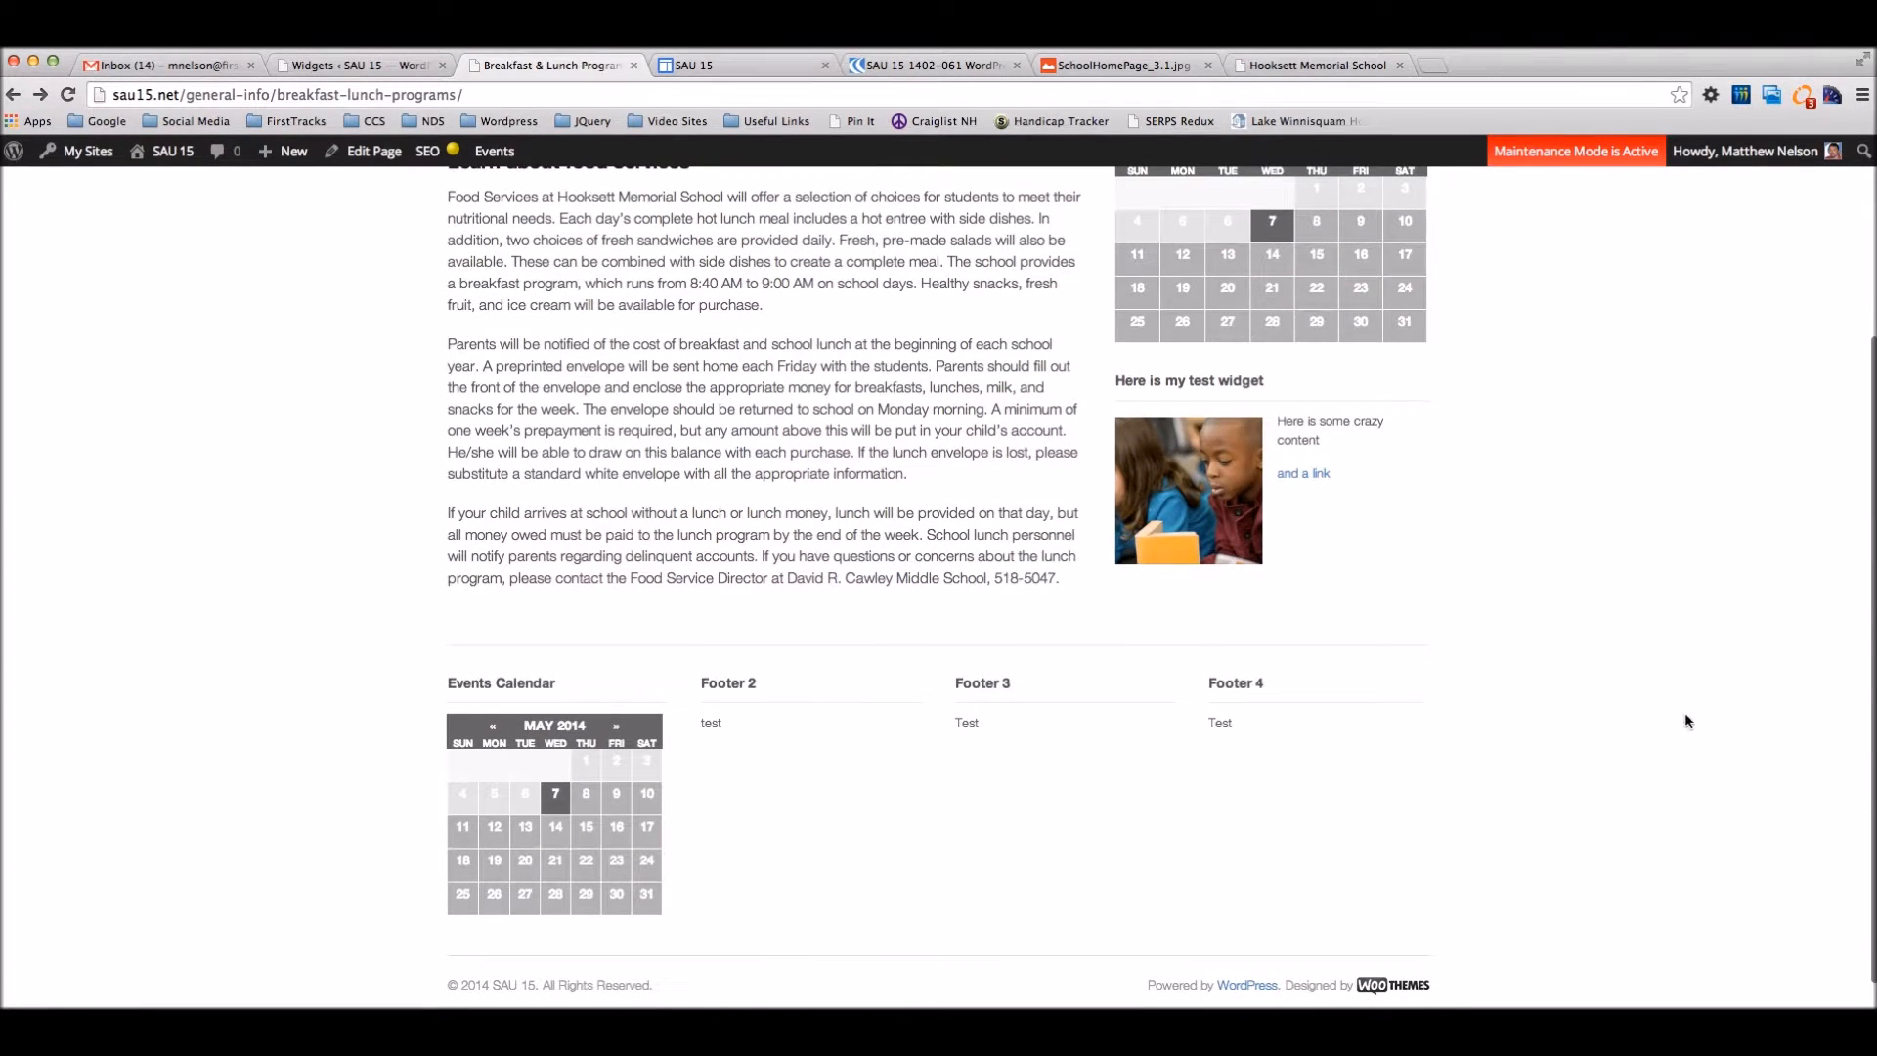
pyautogui.scroll(2, 1686, 714)
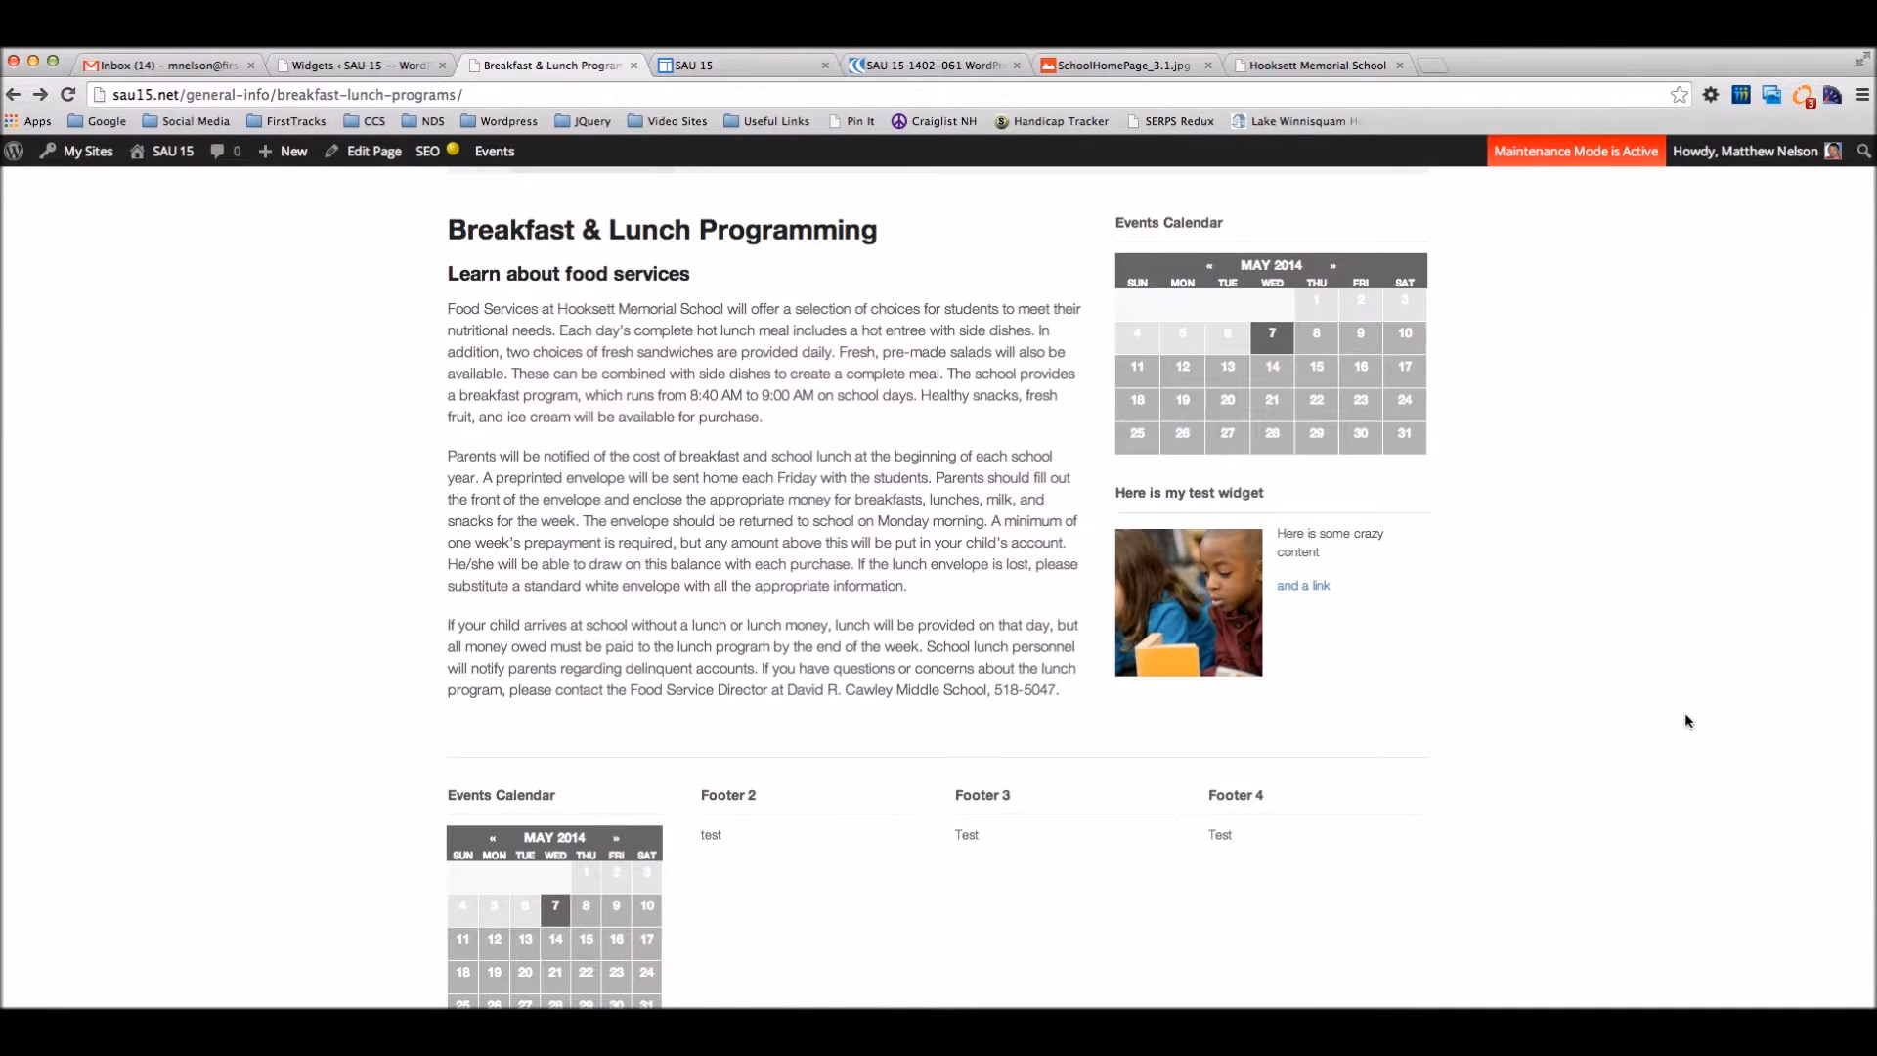
pyautogui.scroll(1, 1005, 597)
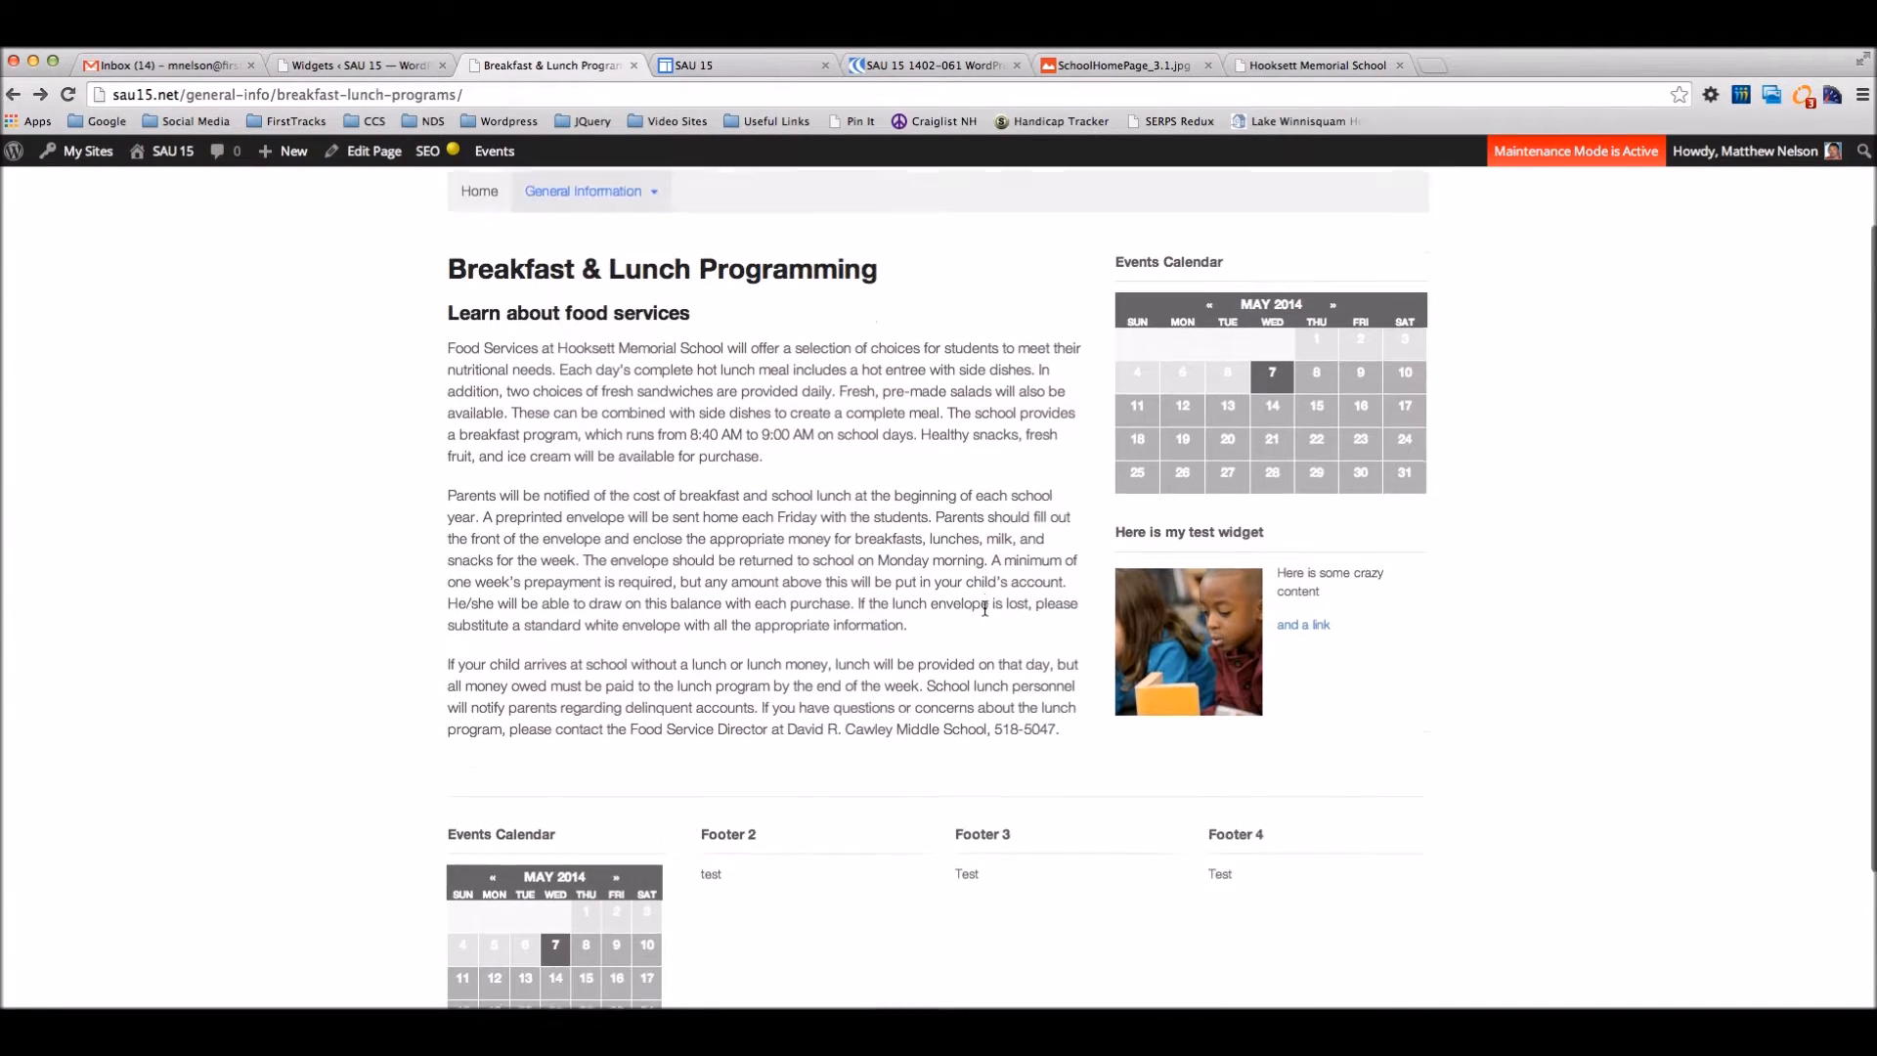
pyautogui.scroll(-2, 617, 865)
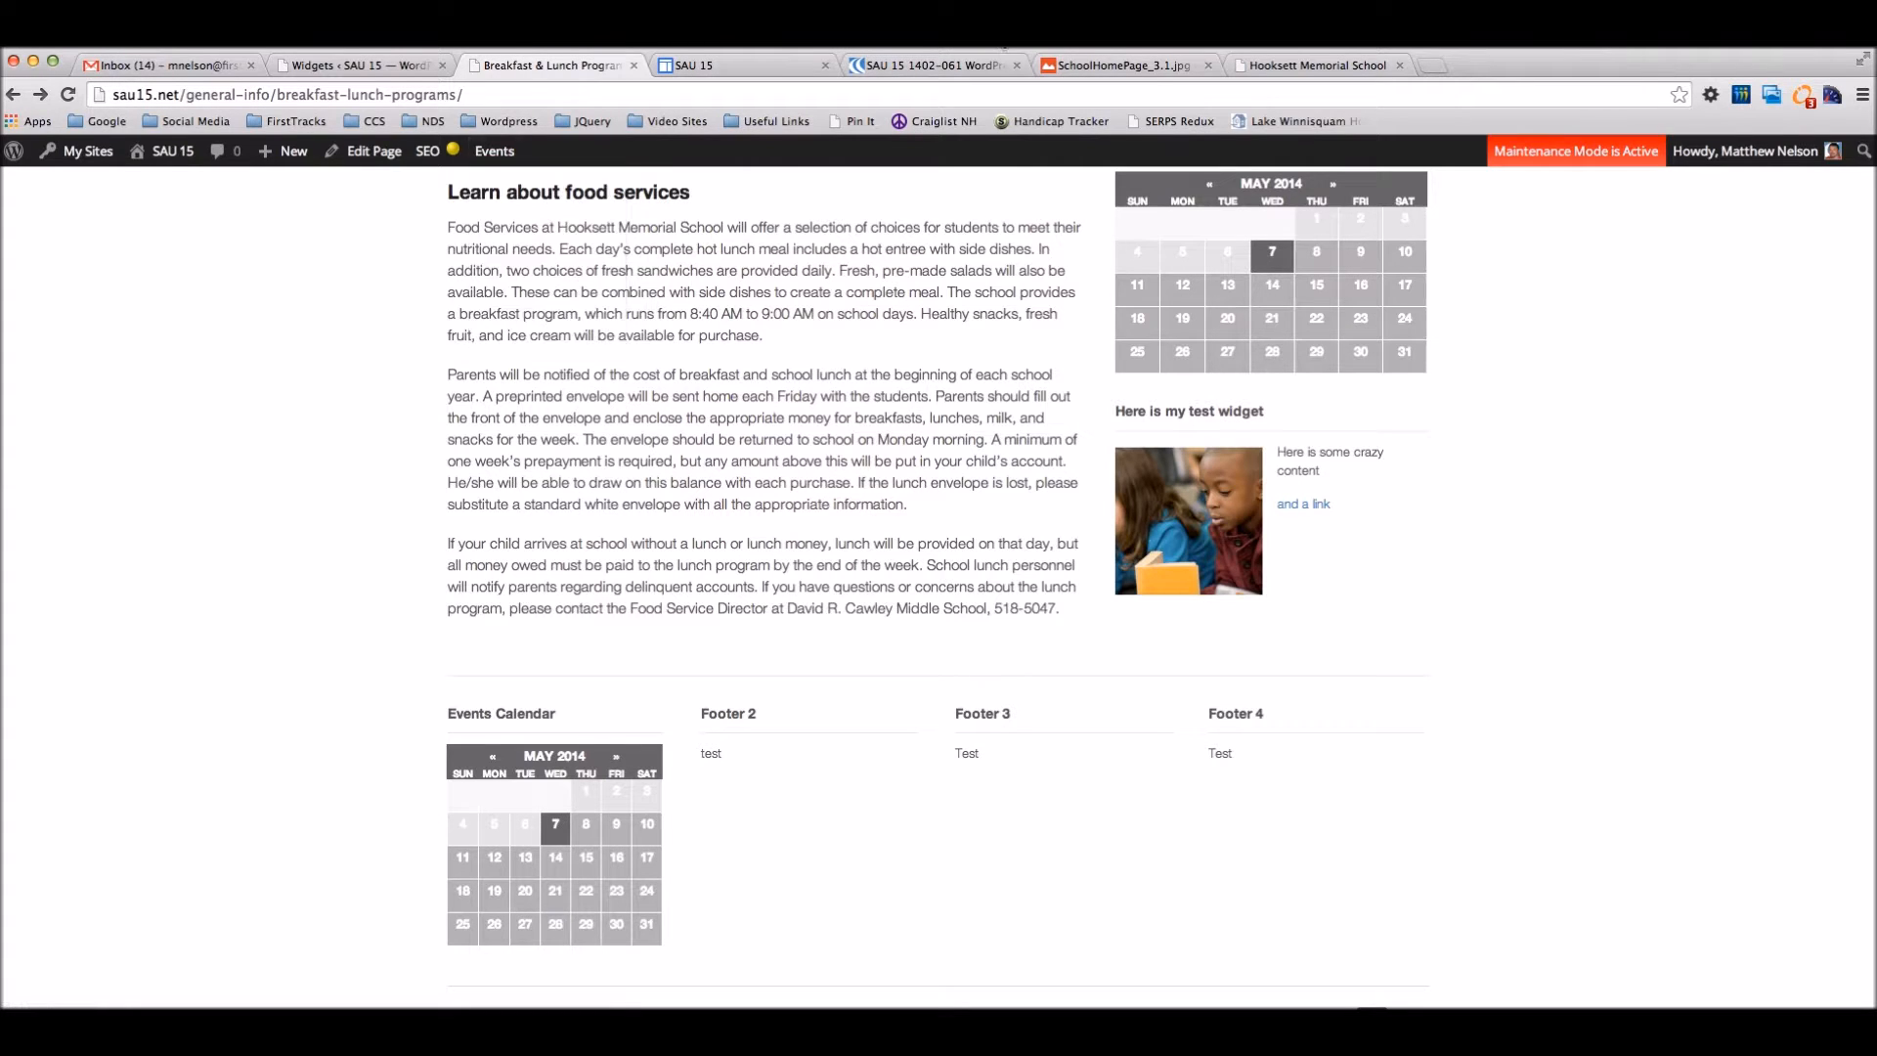
# Look at the footer design in the SchoolHomePage_3.1.jpg mockup, and return to the site's Widgets page.
pyautogui.click(1153, 65)
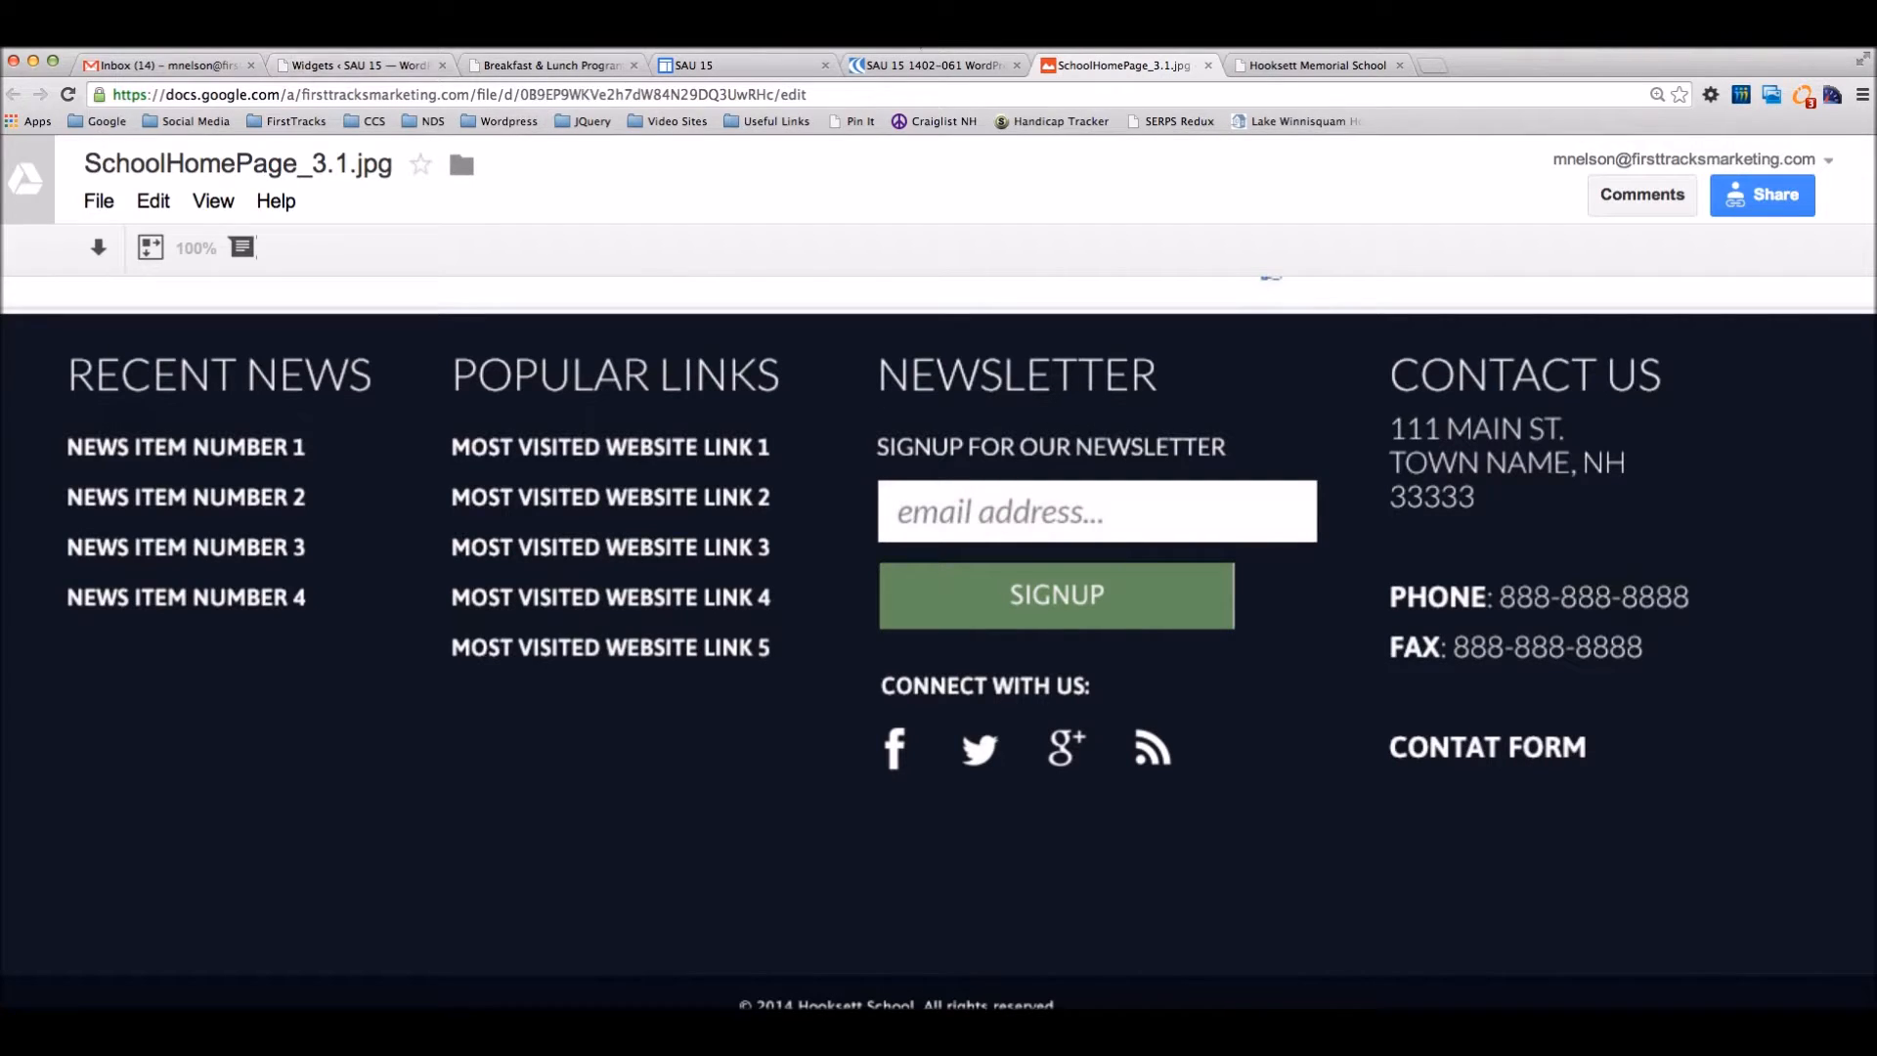
pyautogui.click(919, 66)
pyautogui.click(743, 66)
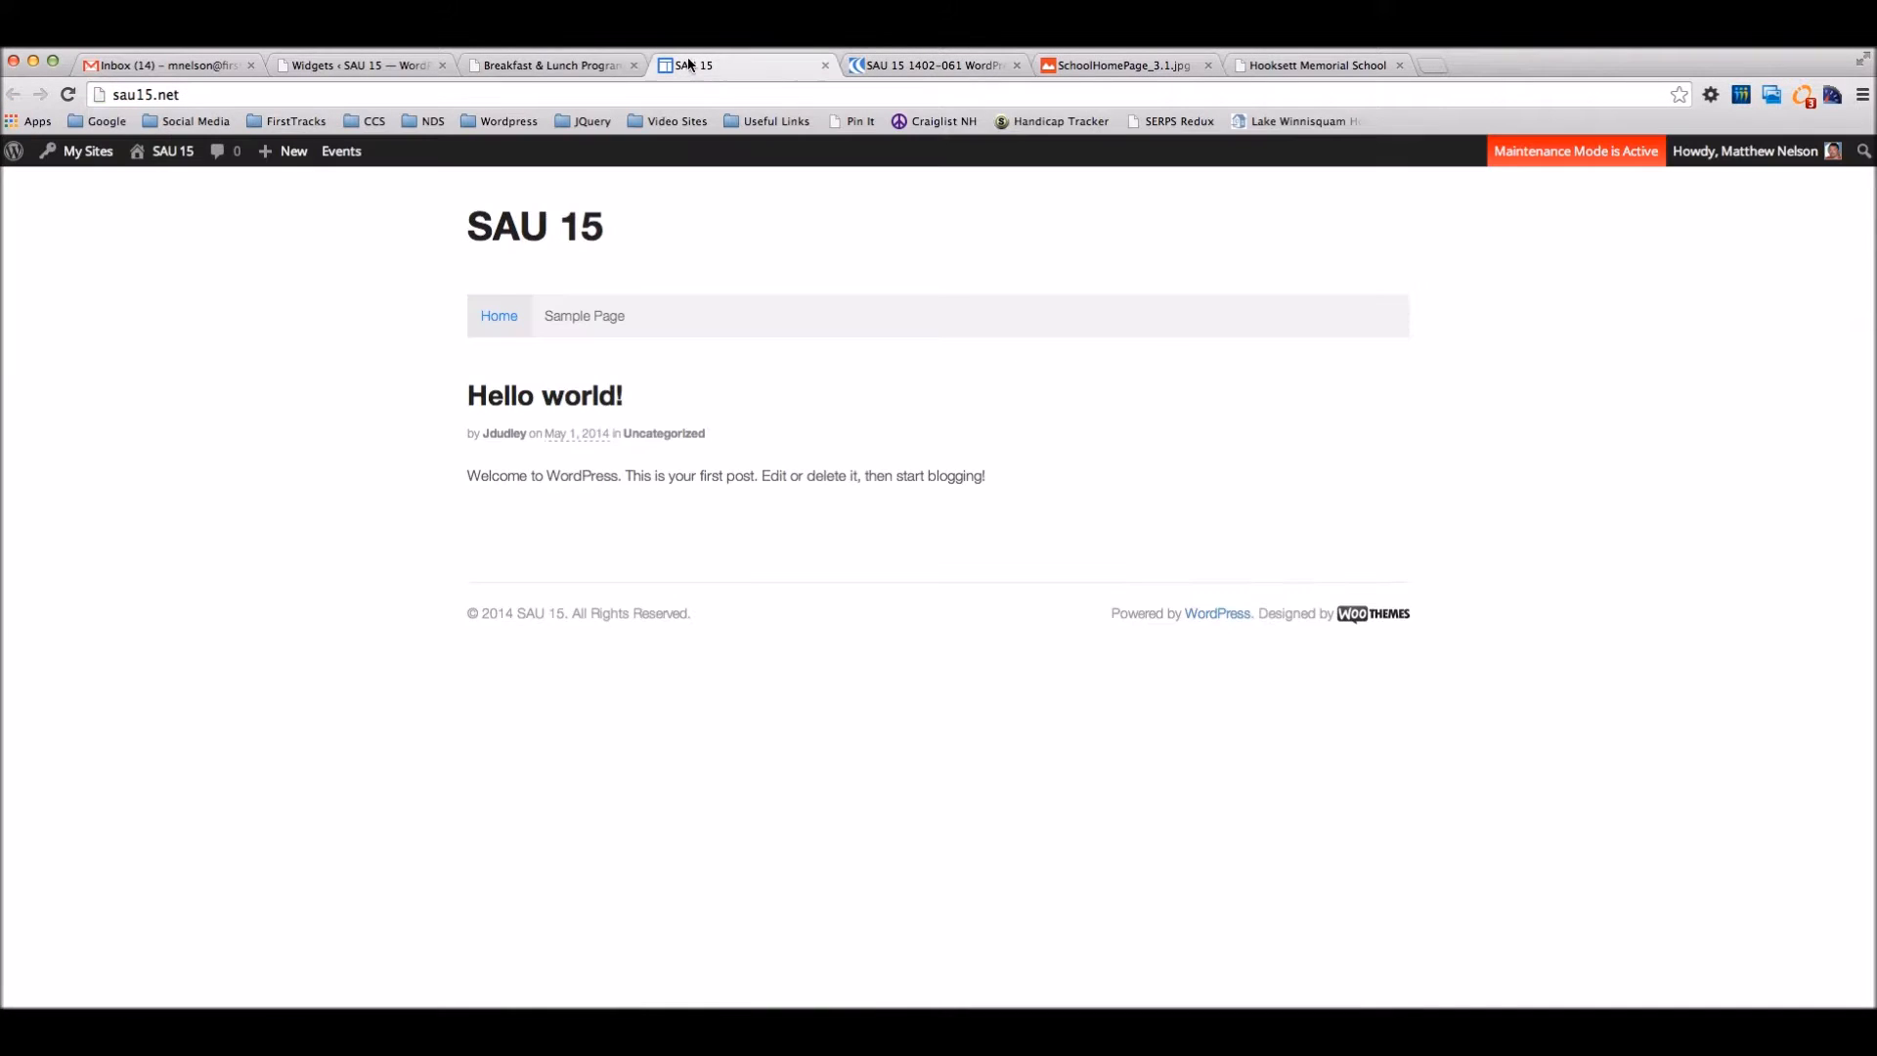
pyautogui.click(541, 68)
pyautogui.click(386, 65)
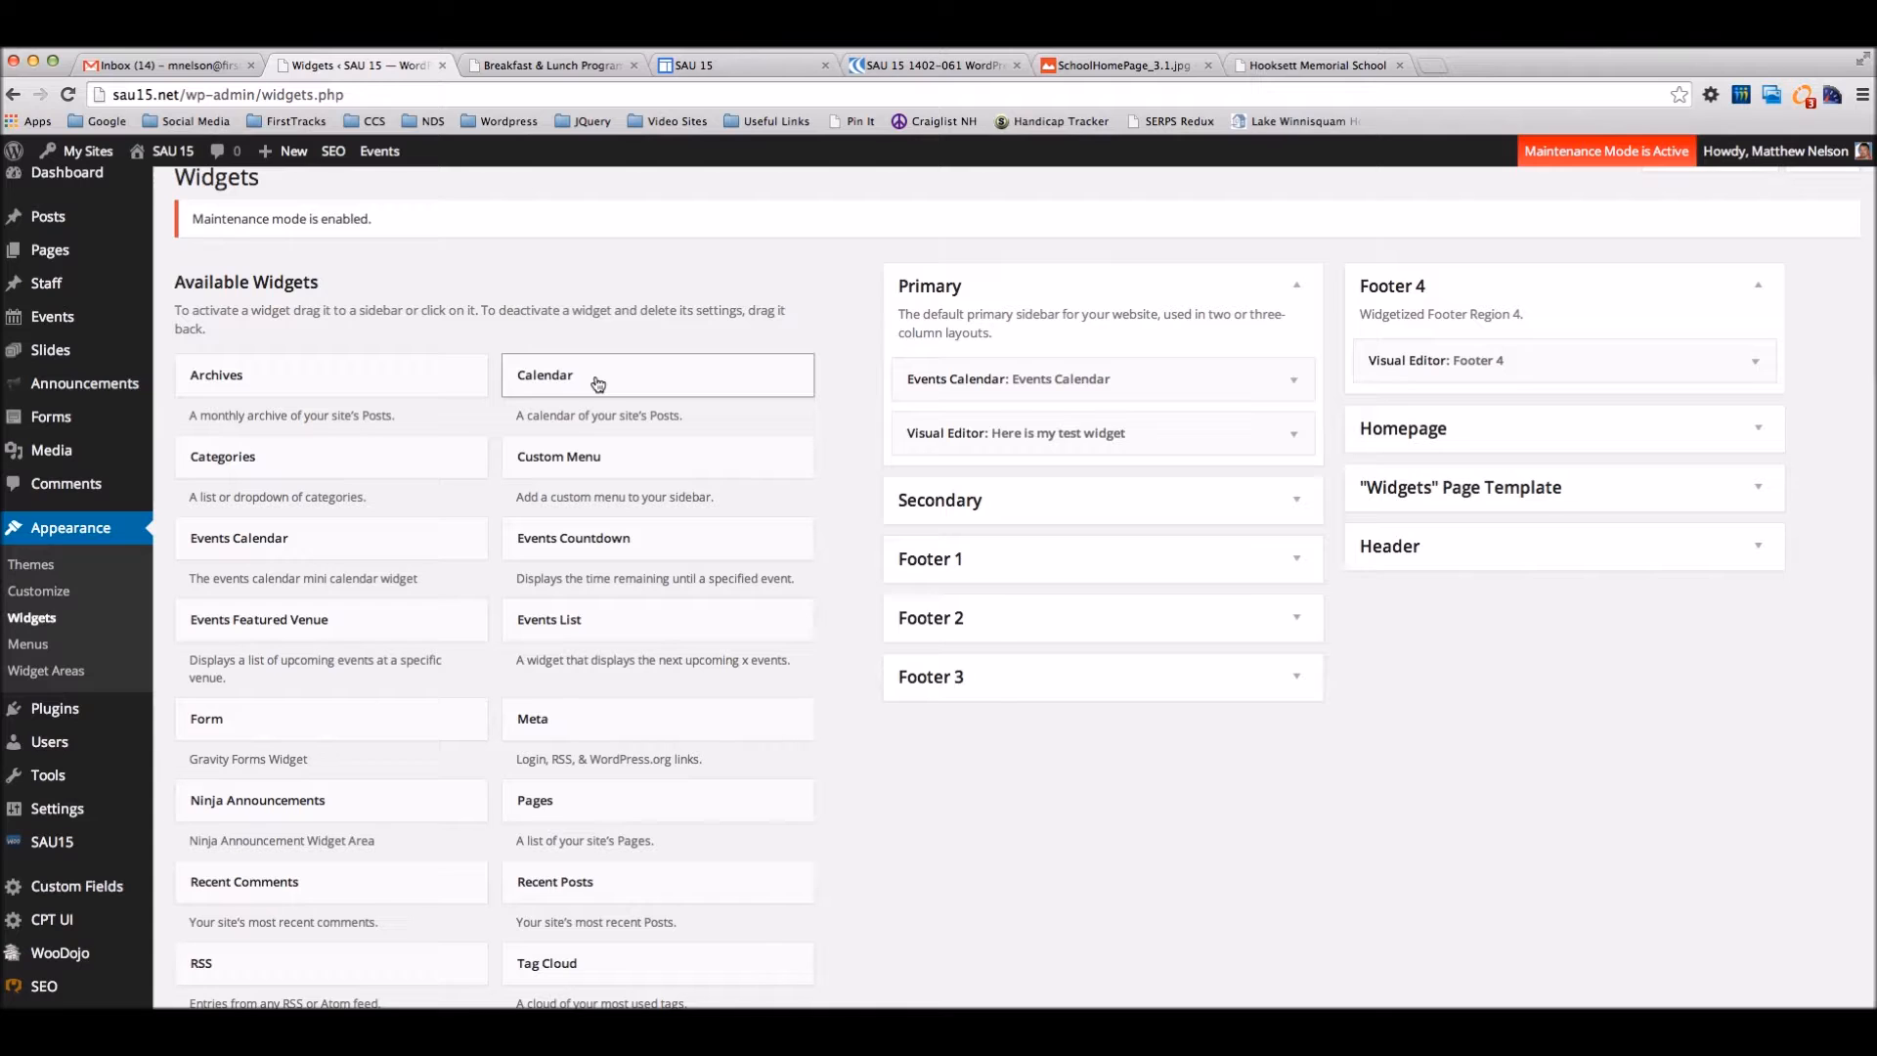
pyautogui.scroll(1, 649, 455)
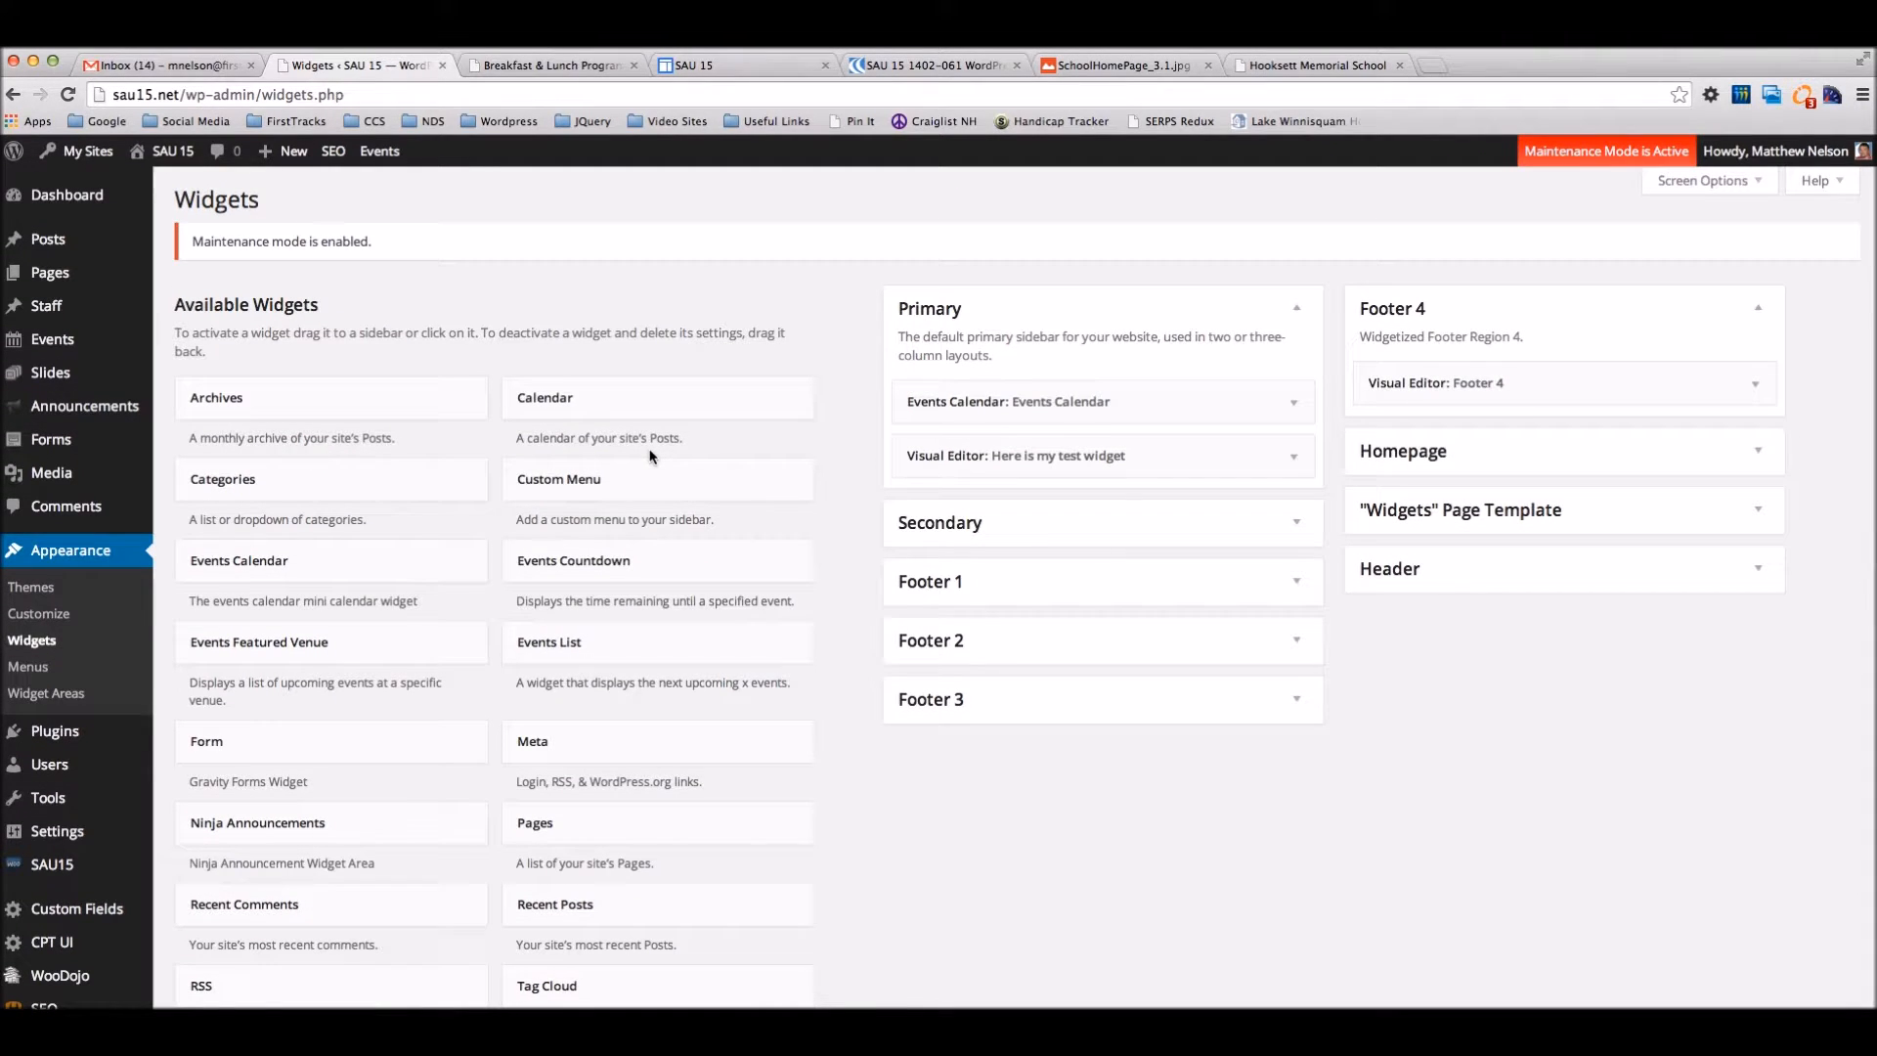
# Visit the site's General Information page and examine whether the sidebar and footer widgets appear there too.
pyautogui.click(533, 66)
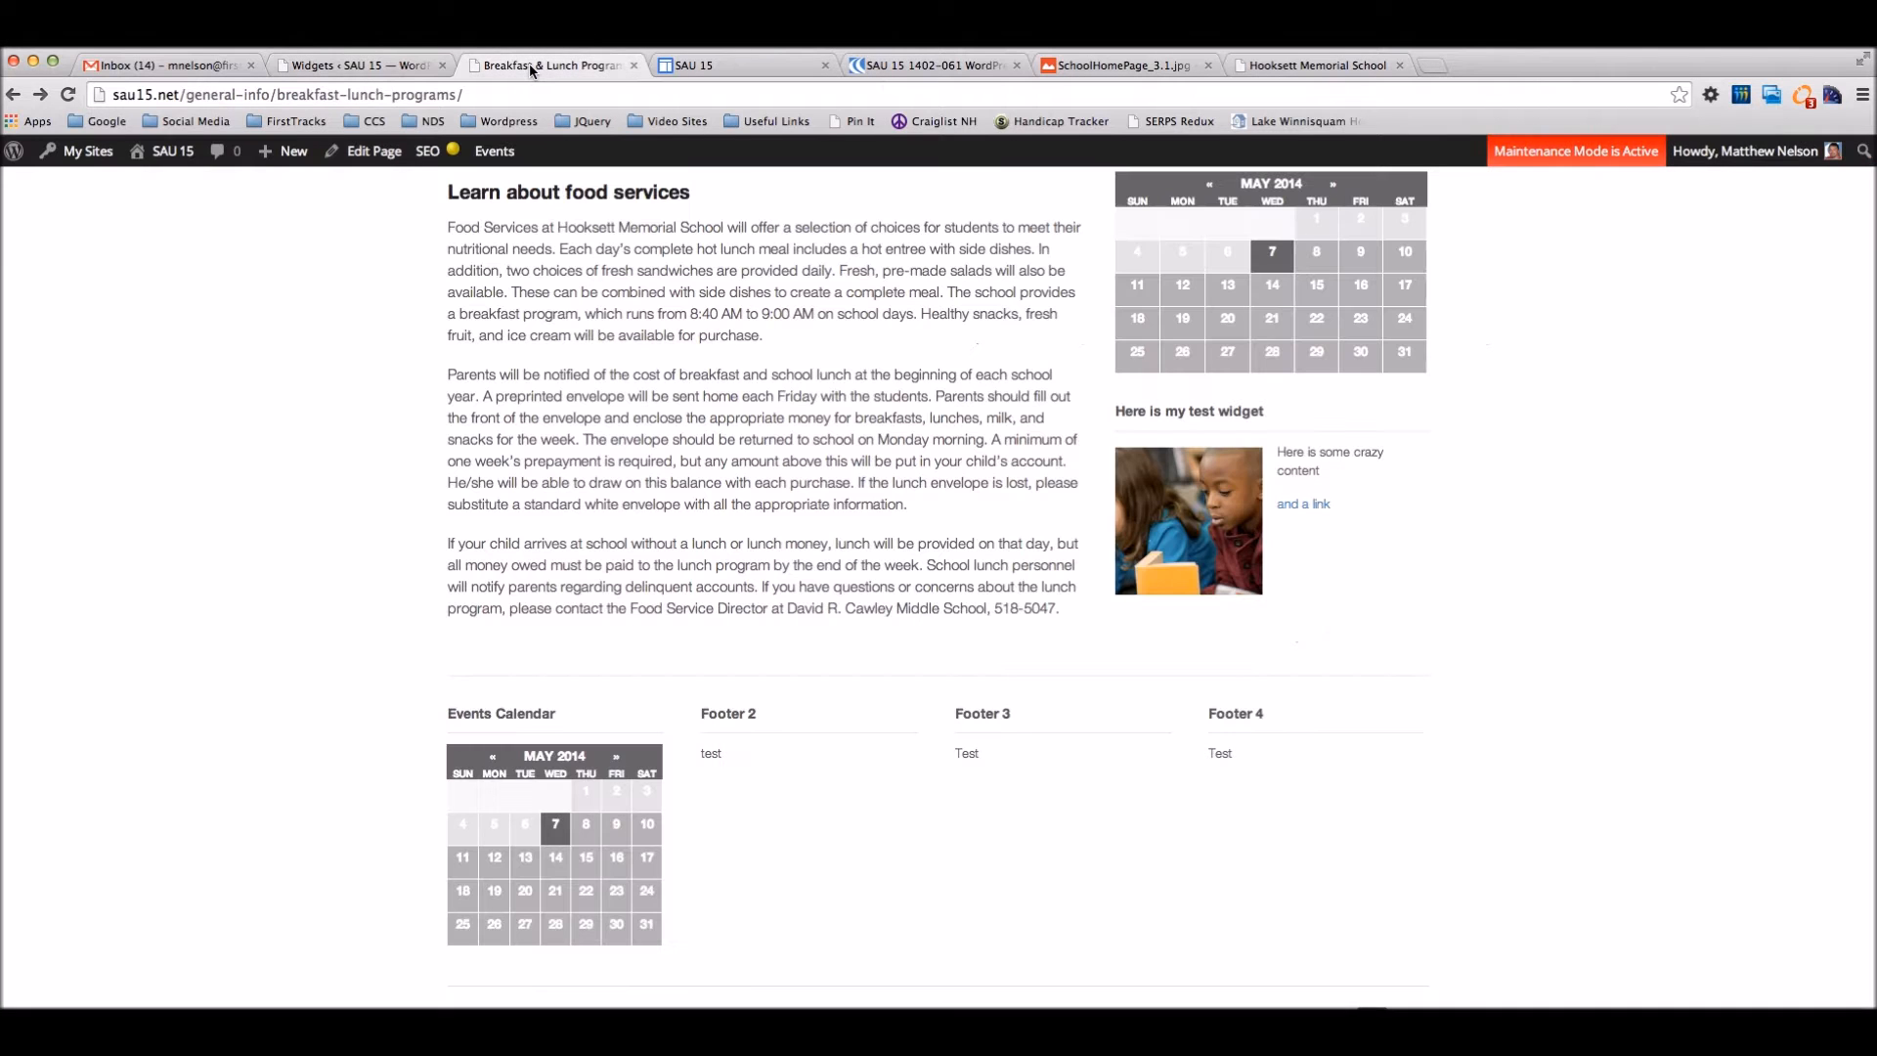
pyautogui.scroll(3, 927, 391)
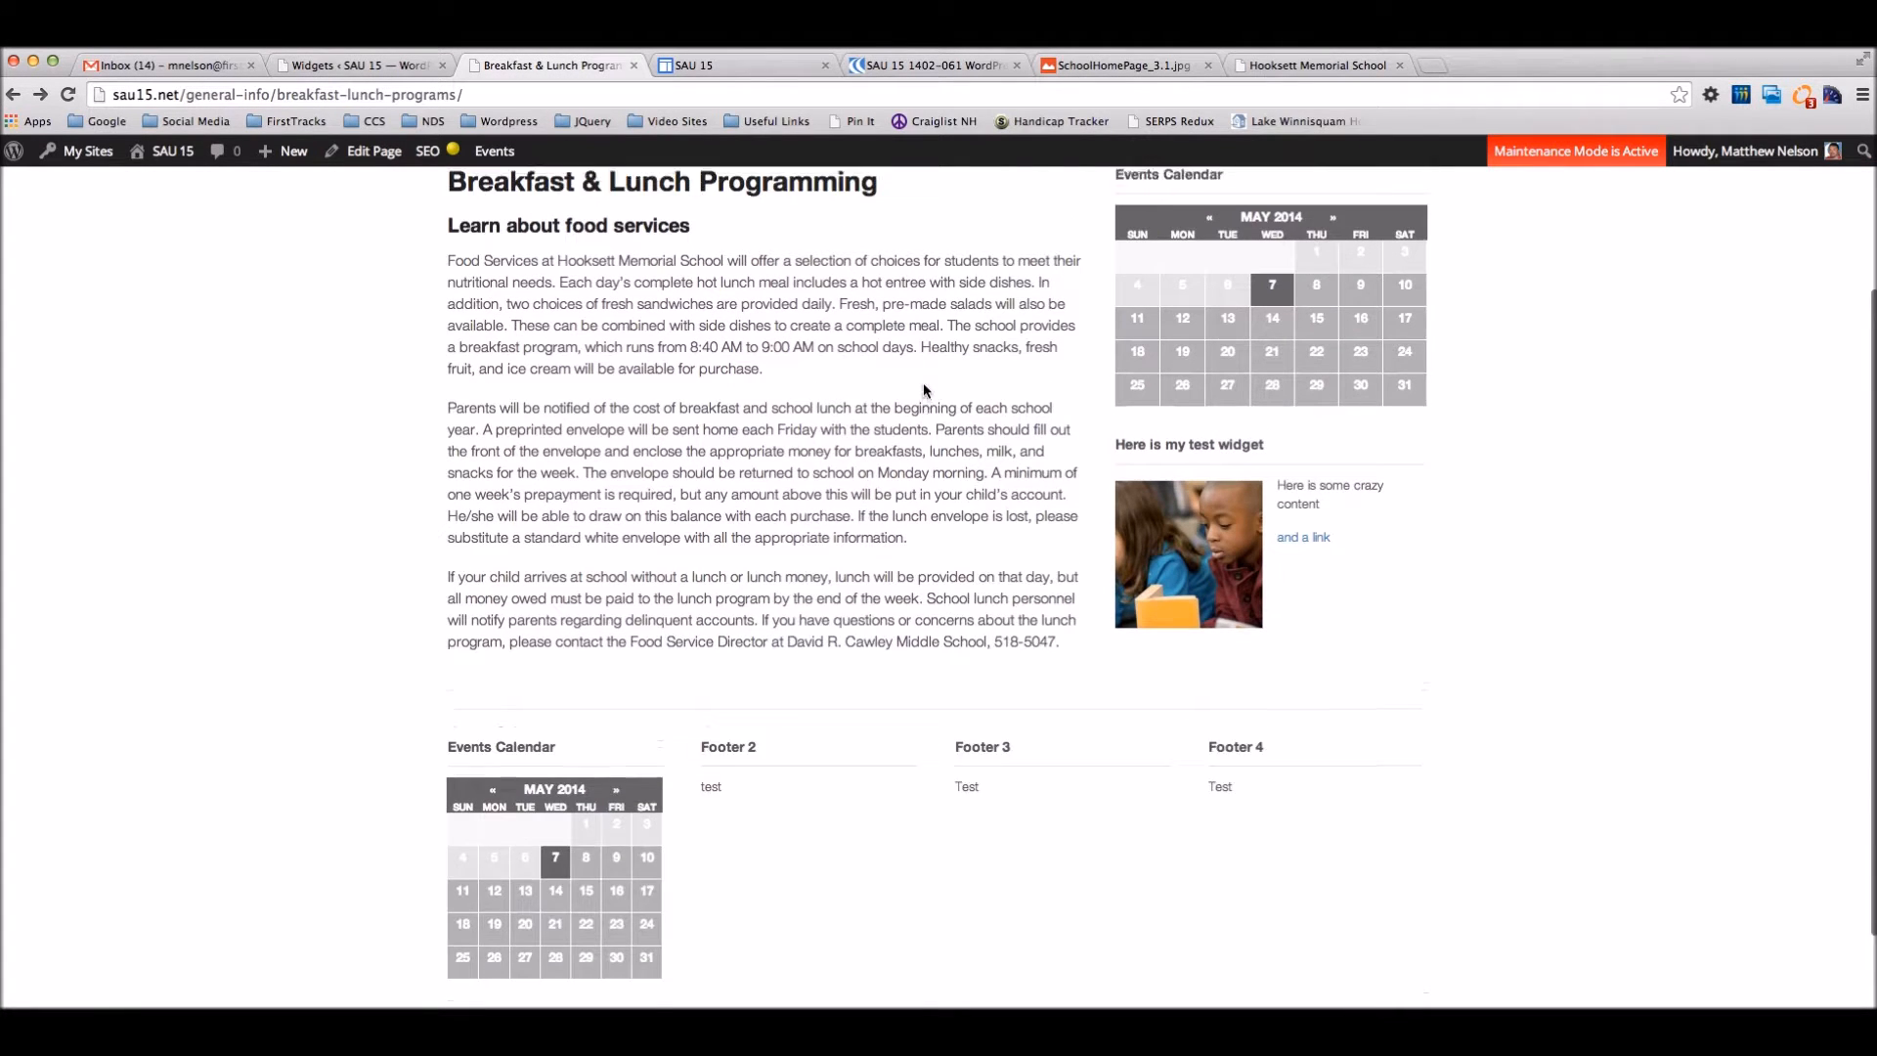
pyautogui.click(596, 224)
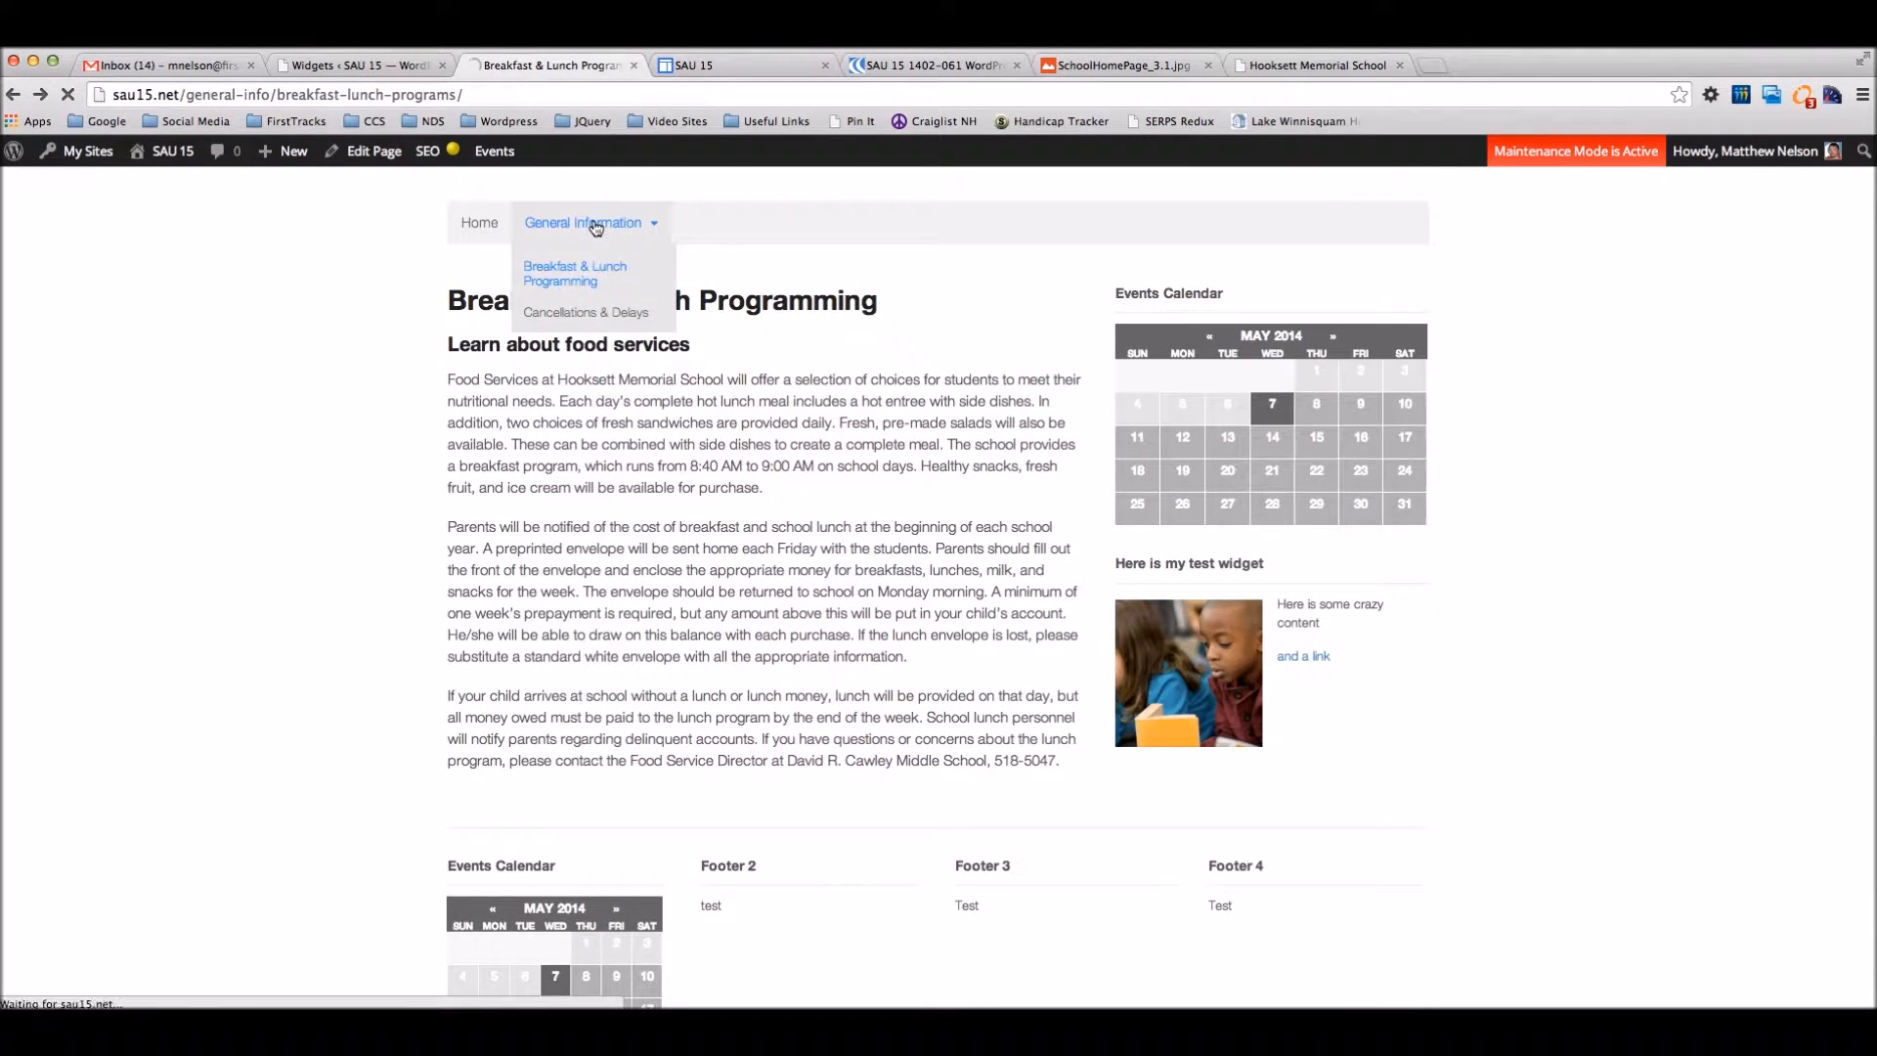
pyautogui.scroll(-5, 877, 461)
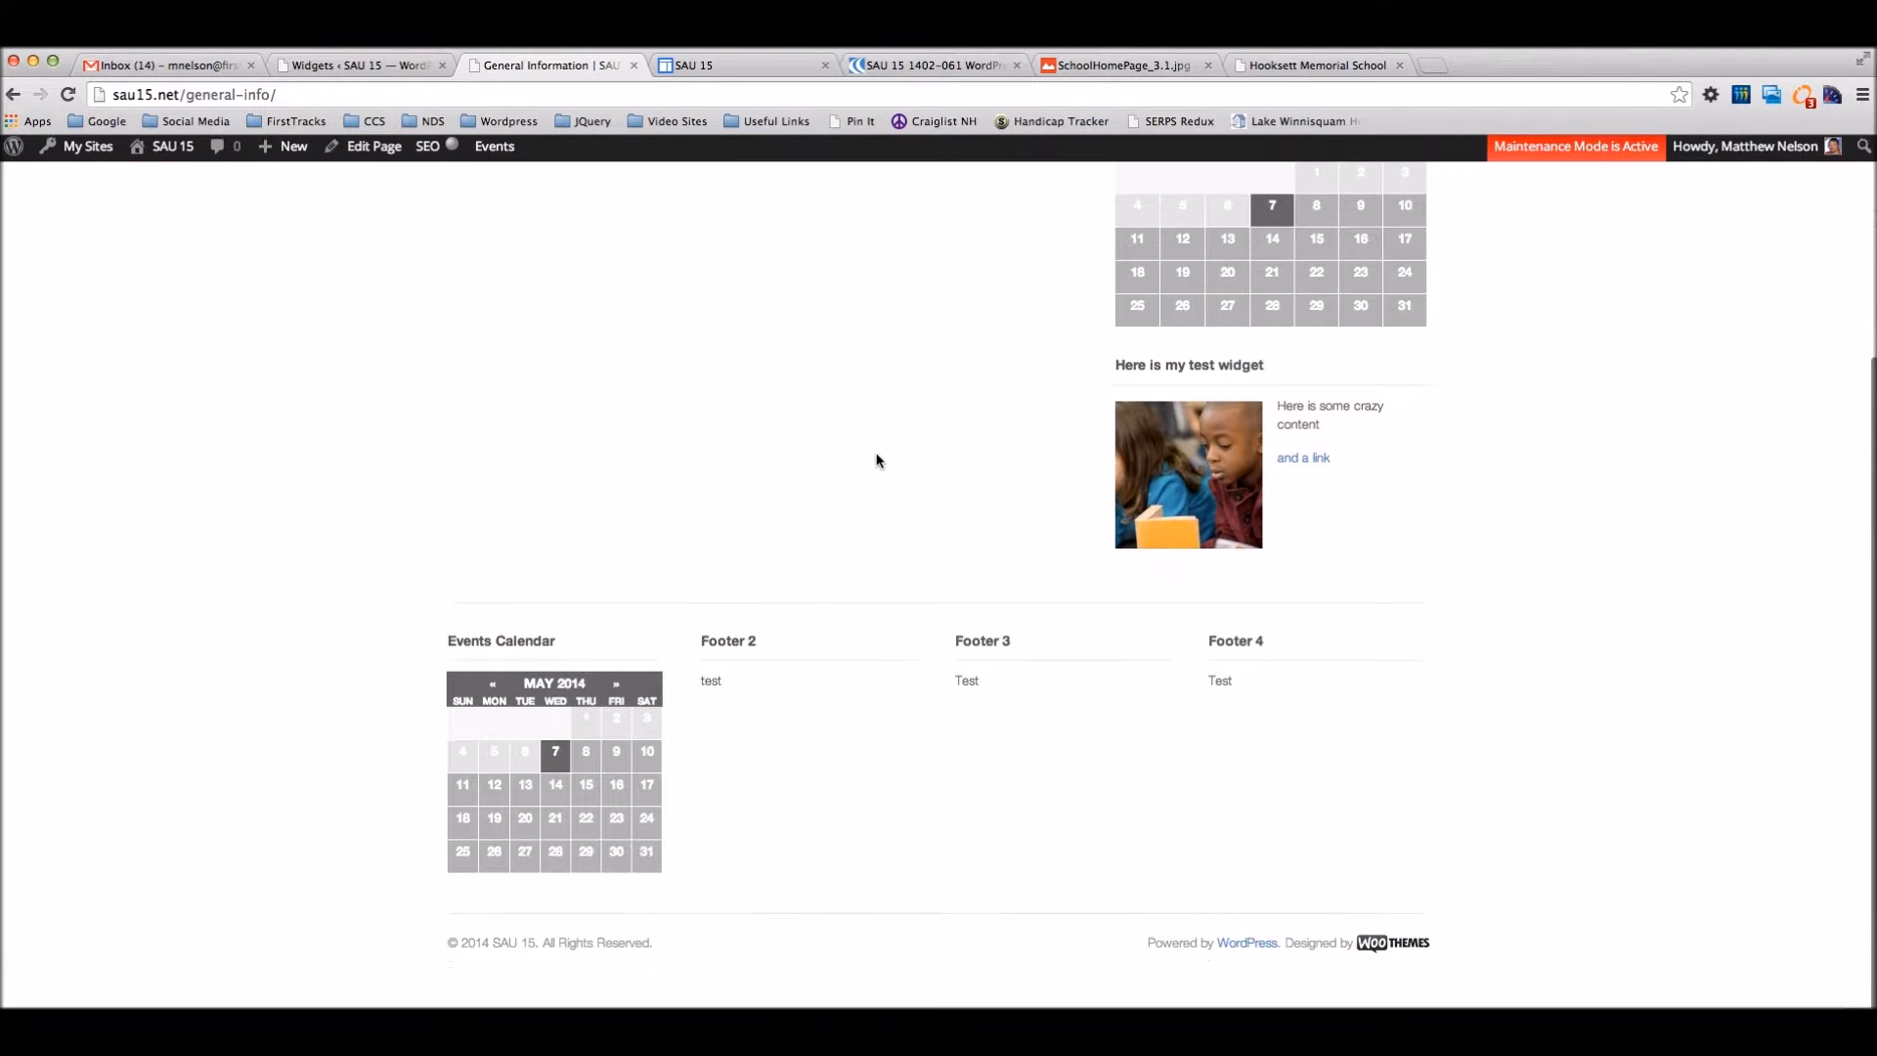
pyautogui.scroll(2, 848, 726)
pyautogui.scroll(2, 849, 725)
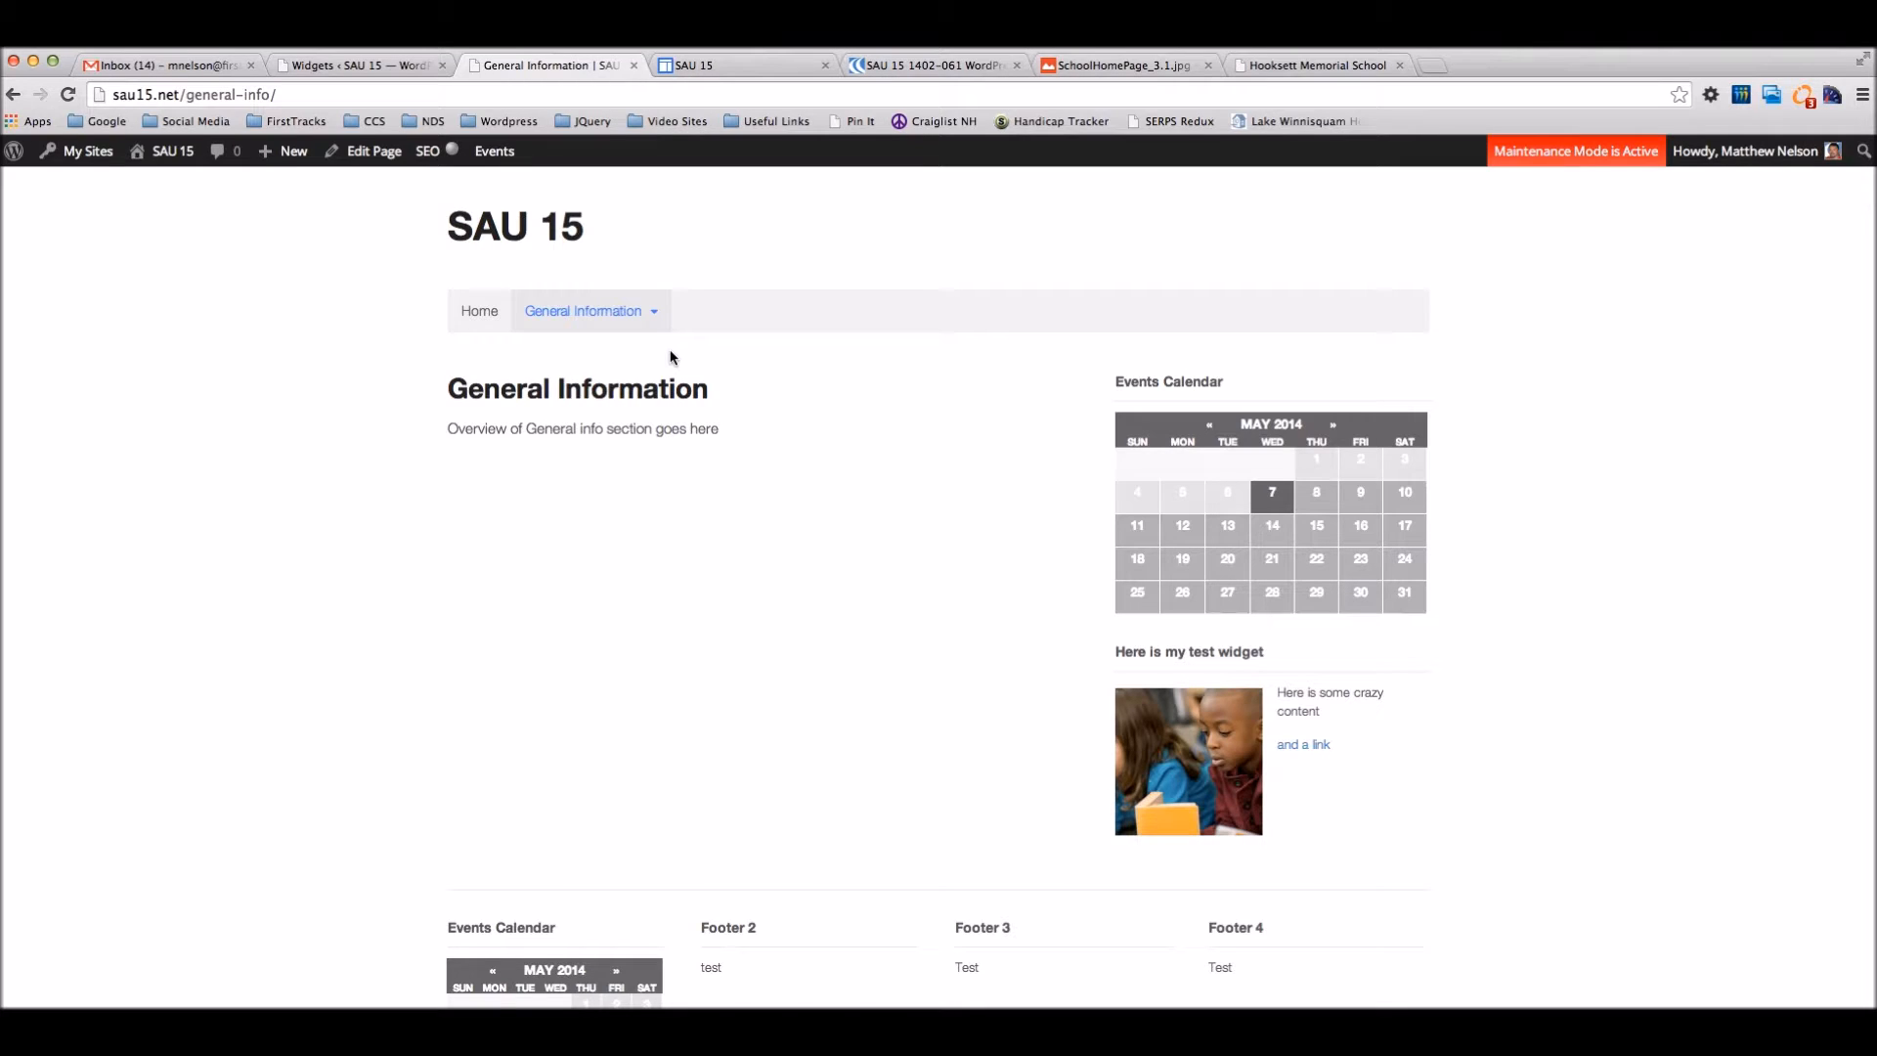
pyautogui.click(726, 64)
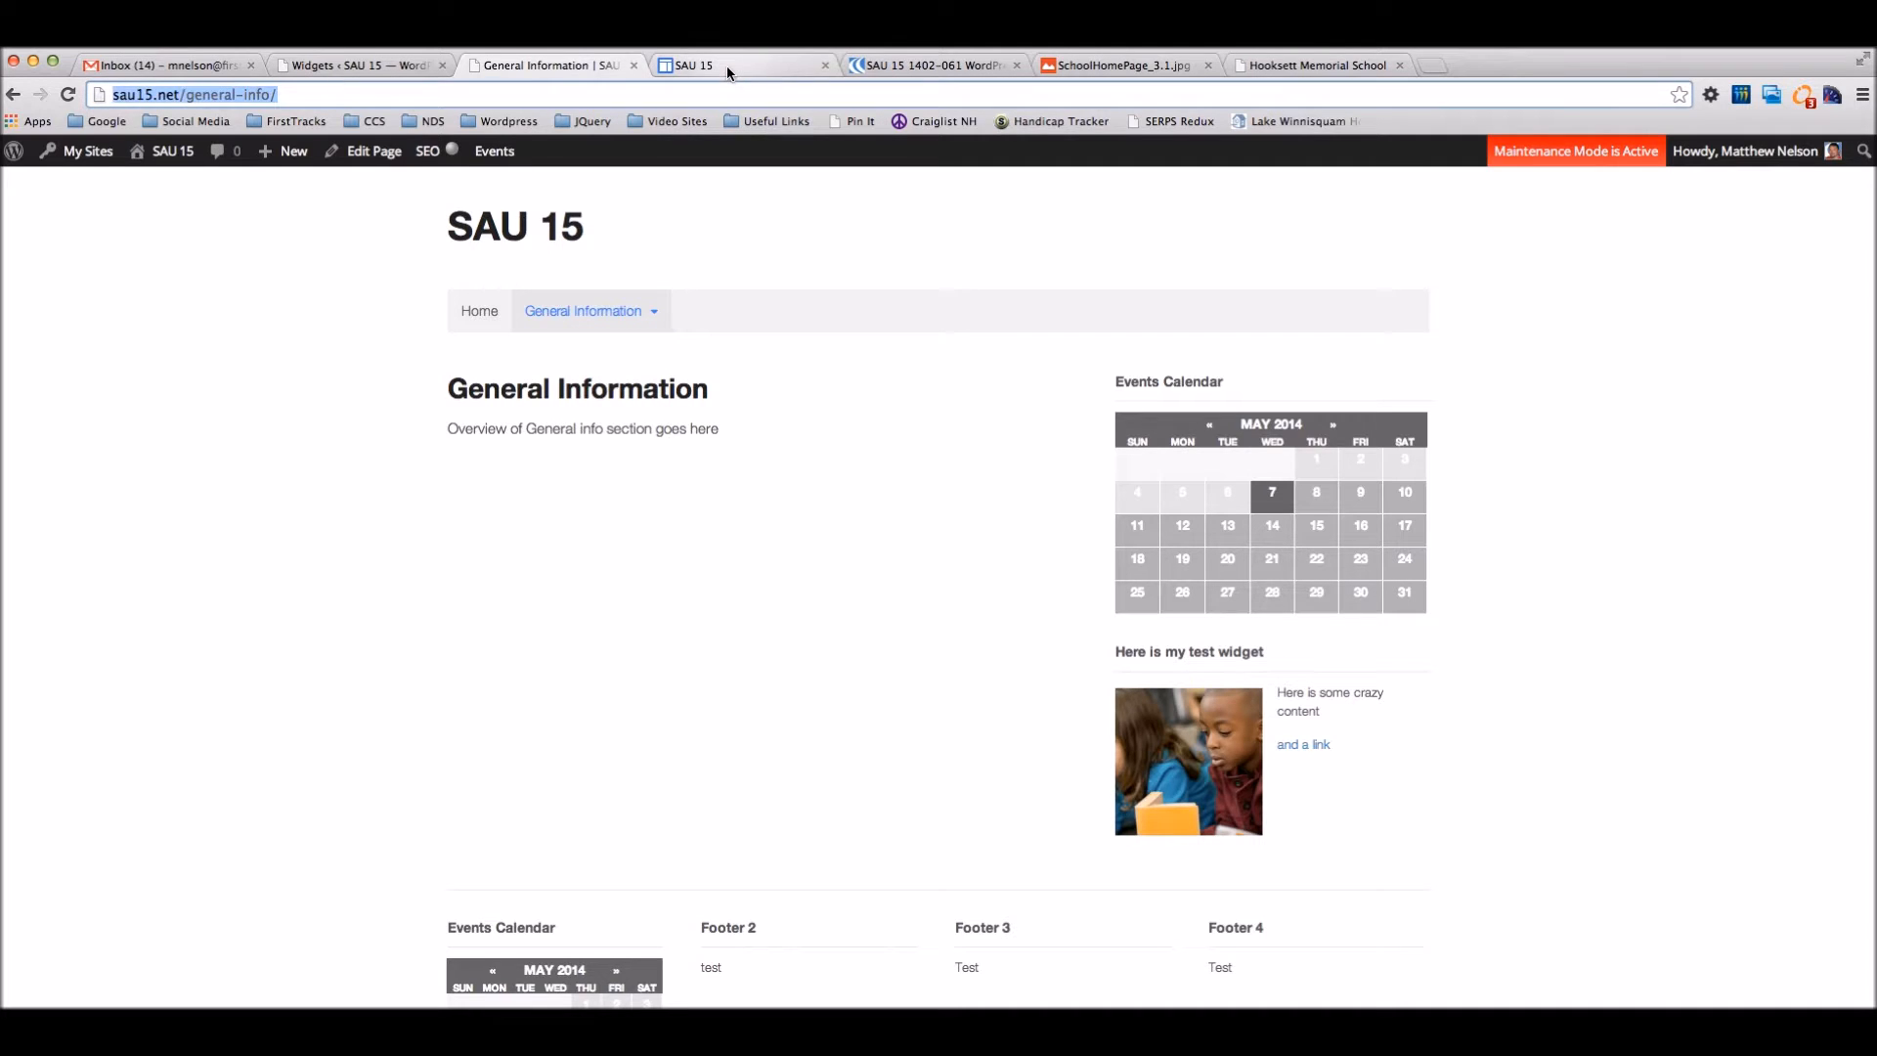
pyautogui.click(898, 68)
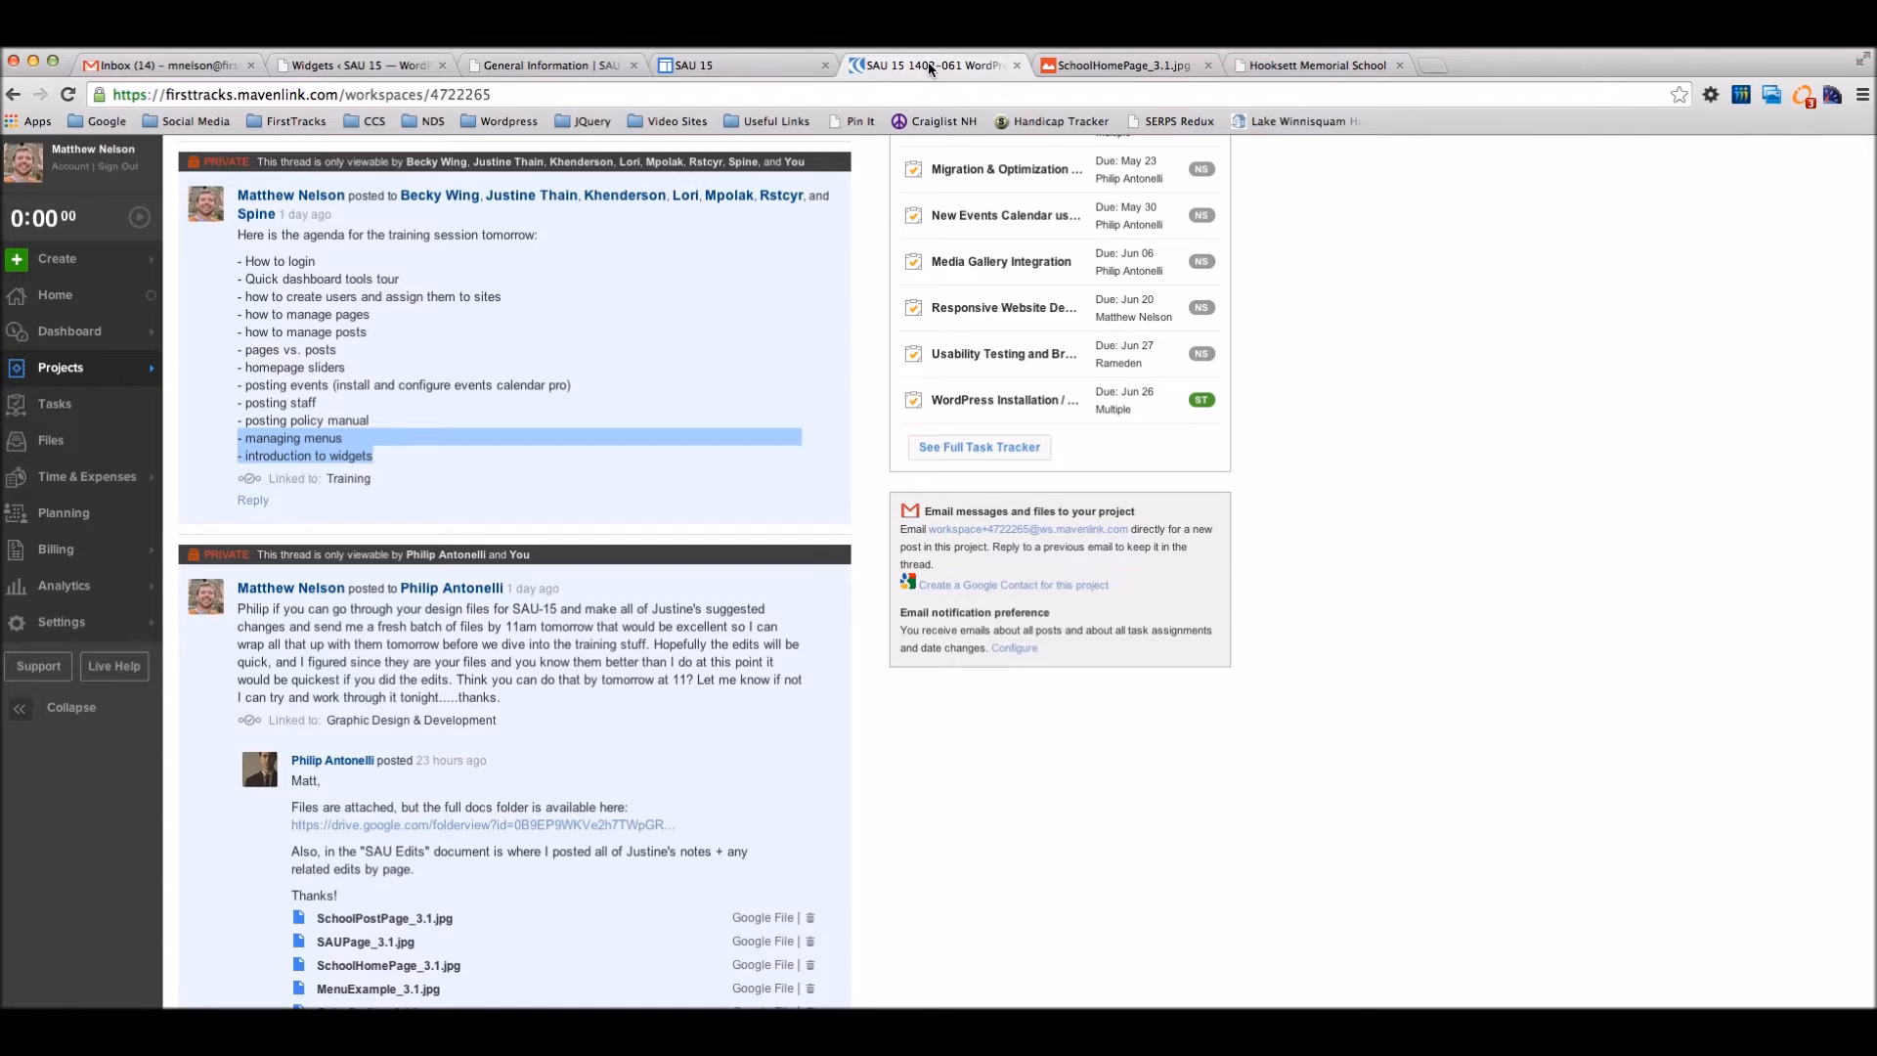
pyautogui.click(1298, 69)
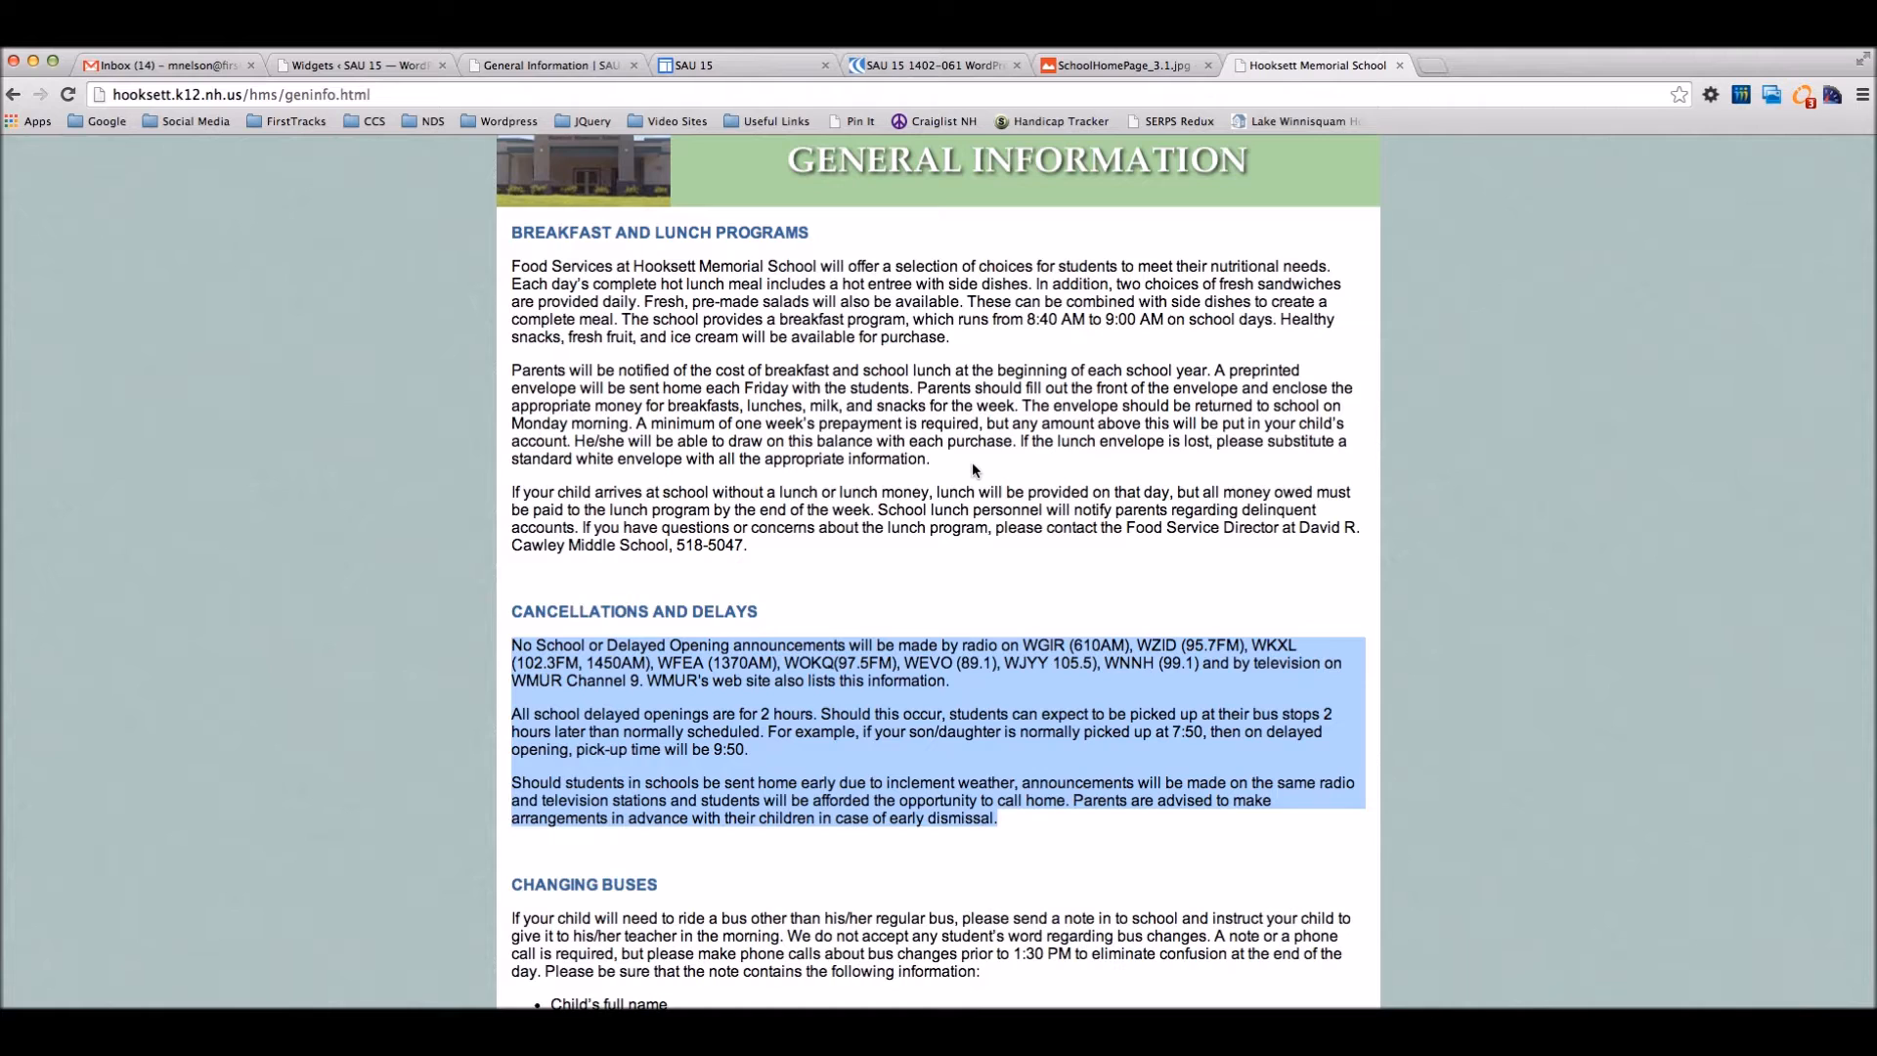
pyautogui.click(528, 68)
pyautogui.click(956, 66)
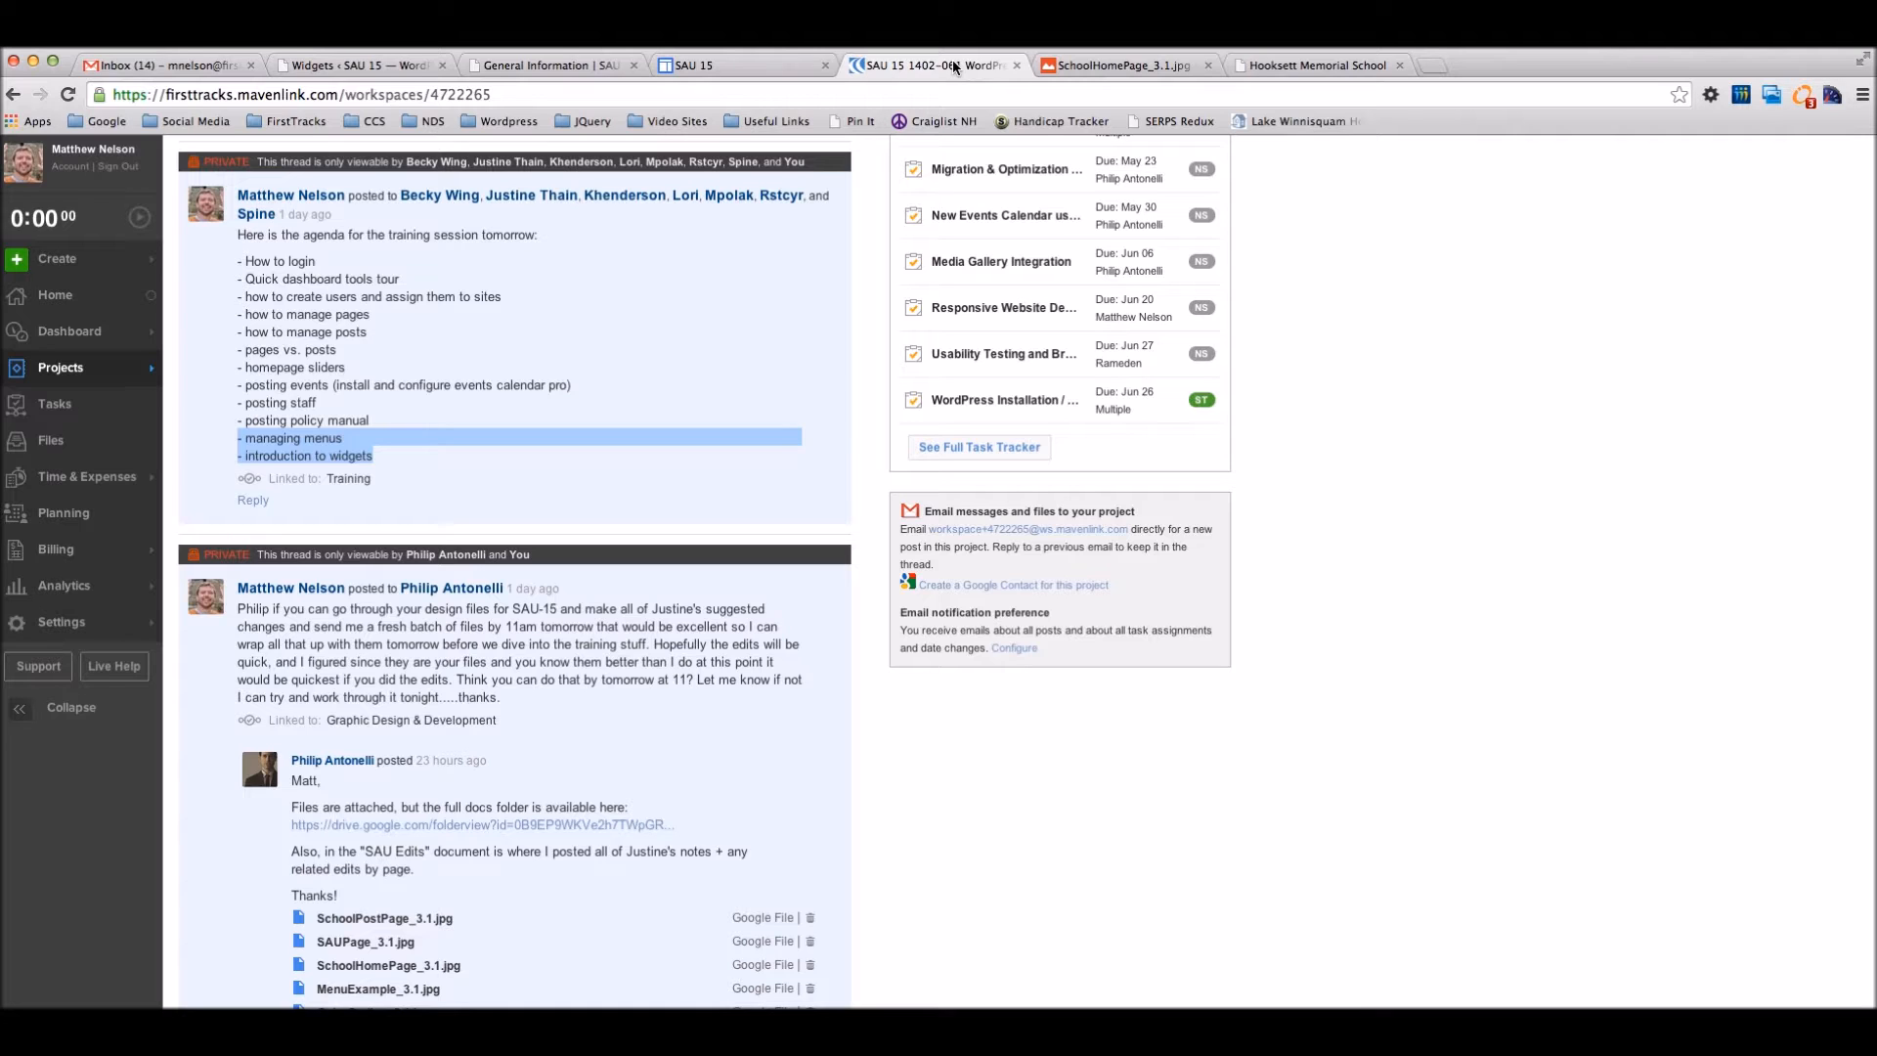
pyautogui.click(1122, 67)
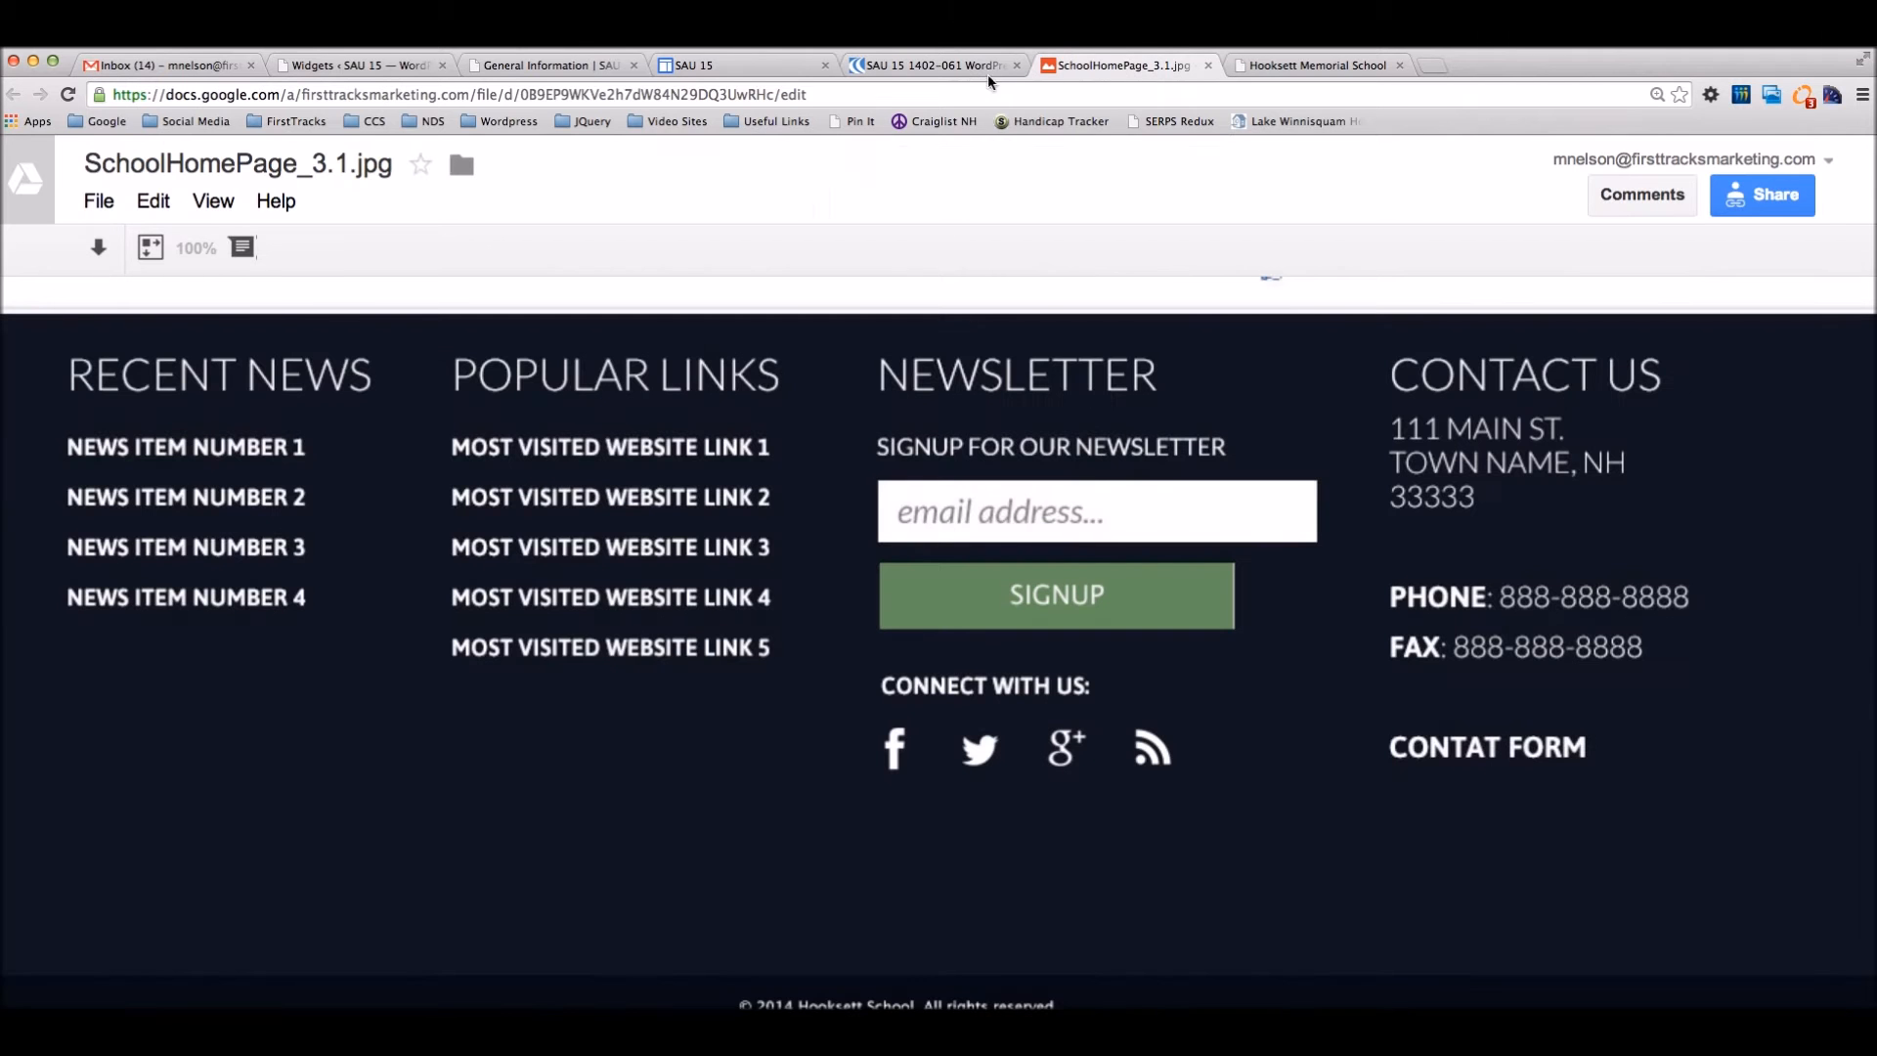
pyautogui.click(728, 70)
pyautogui.click(511, 67)
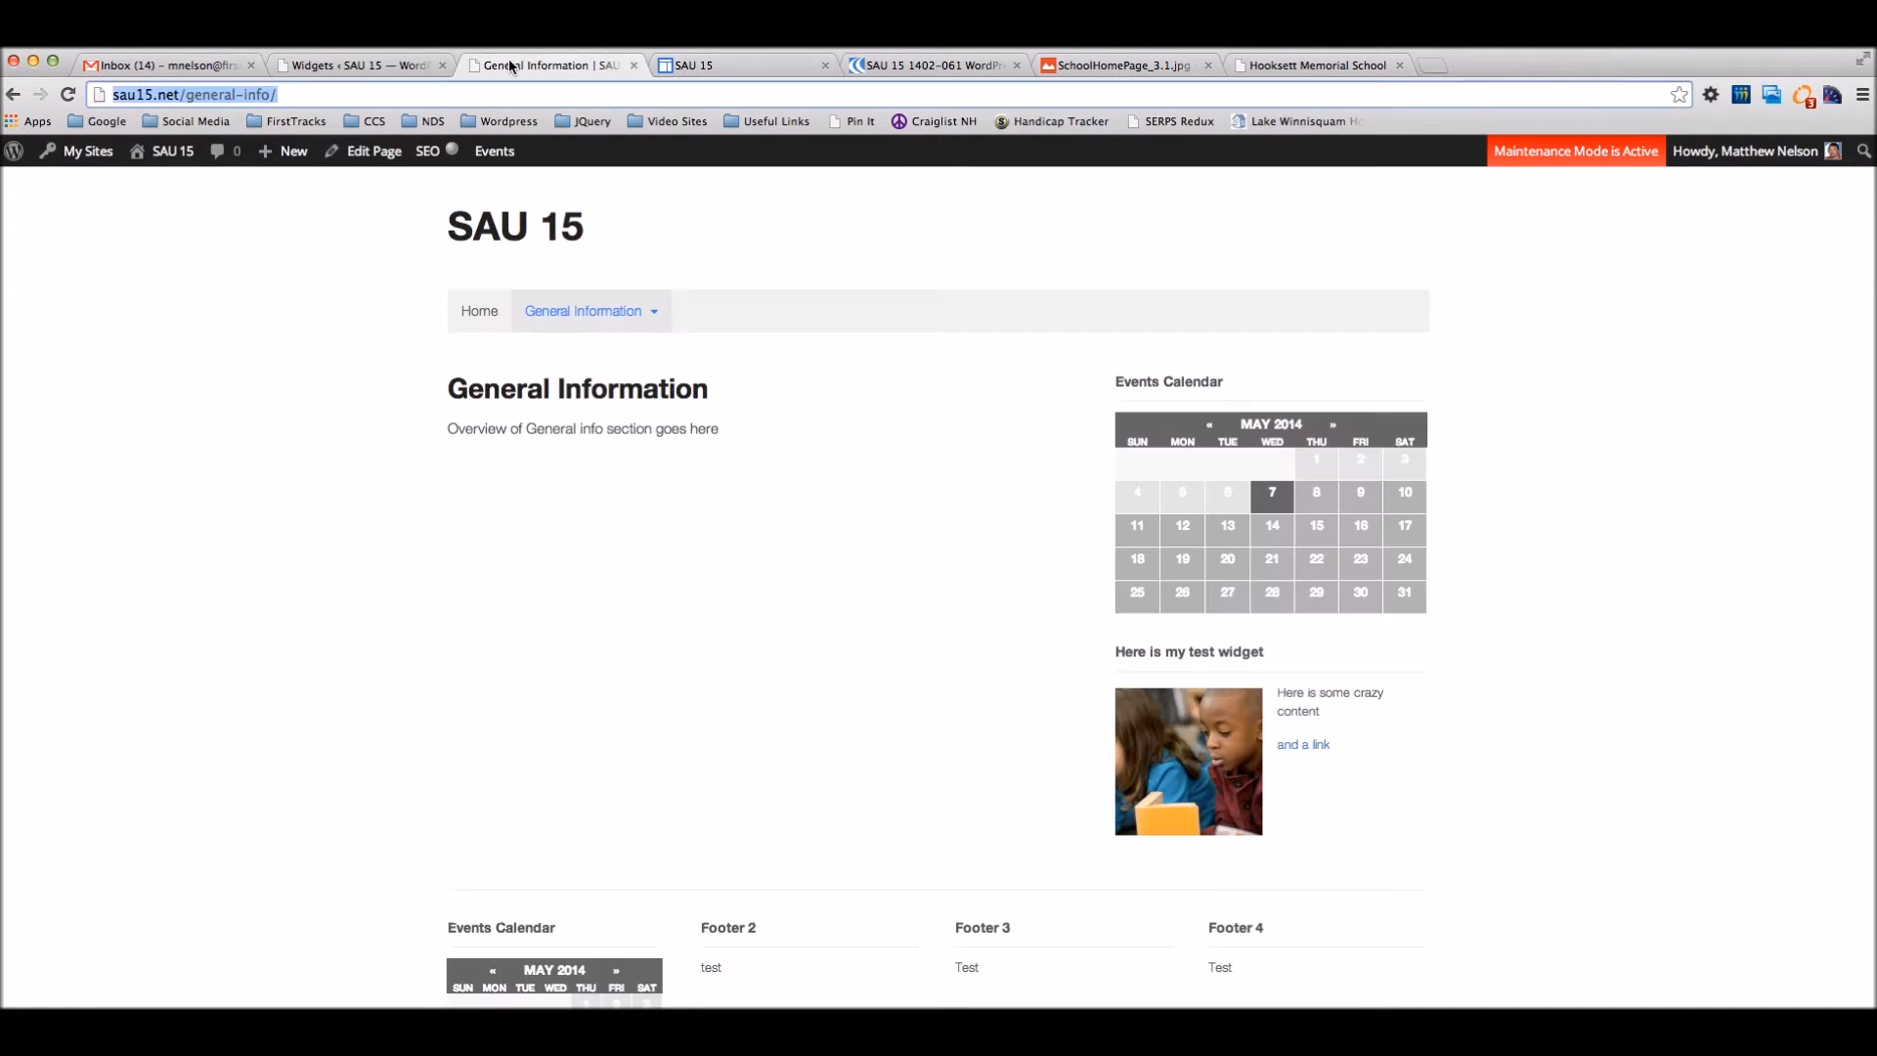
pyautogui.click(707, 67)
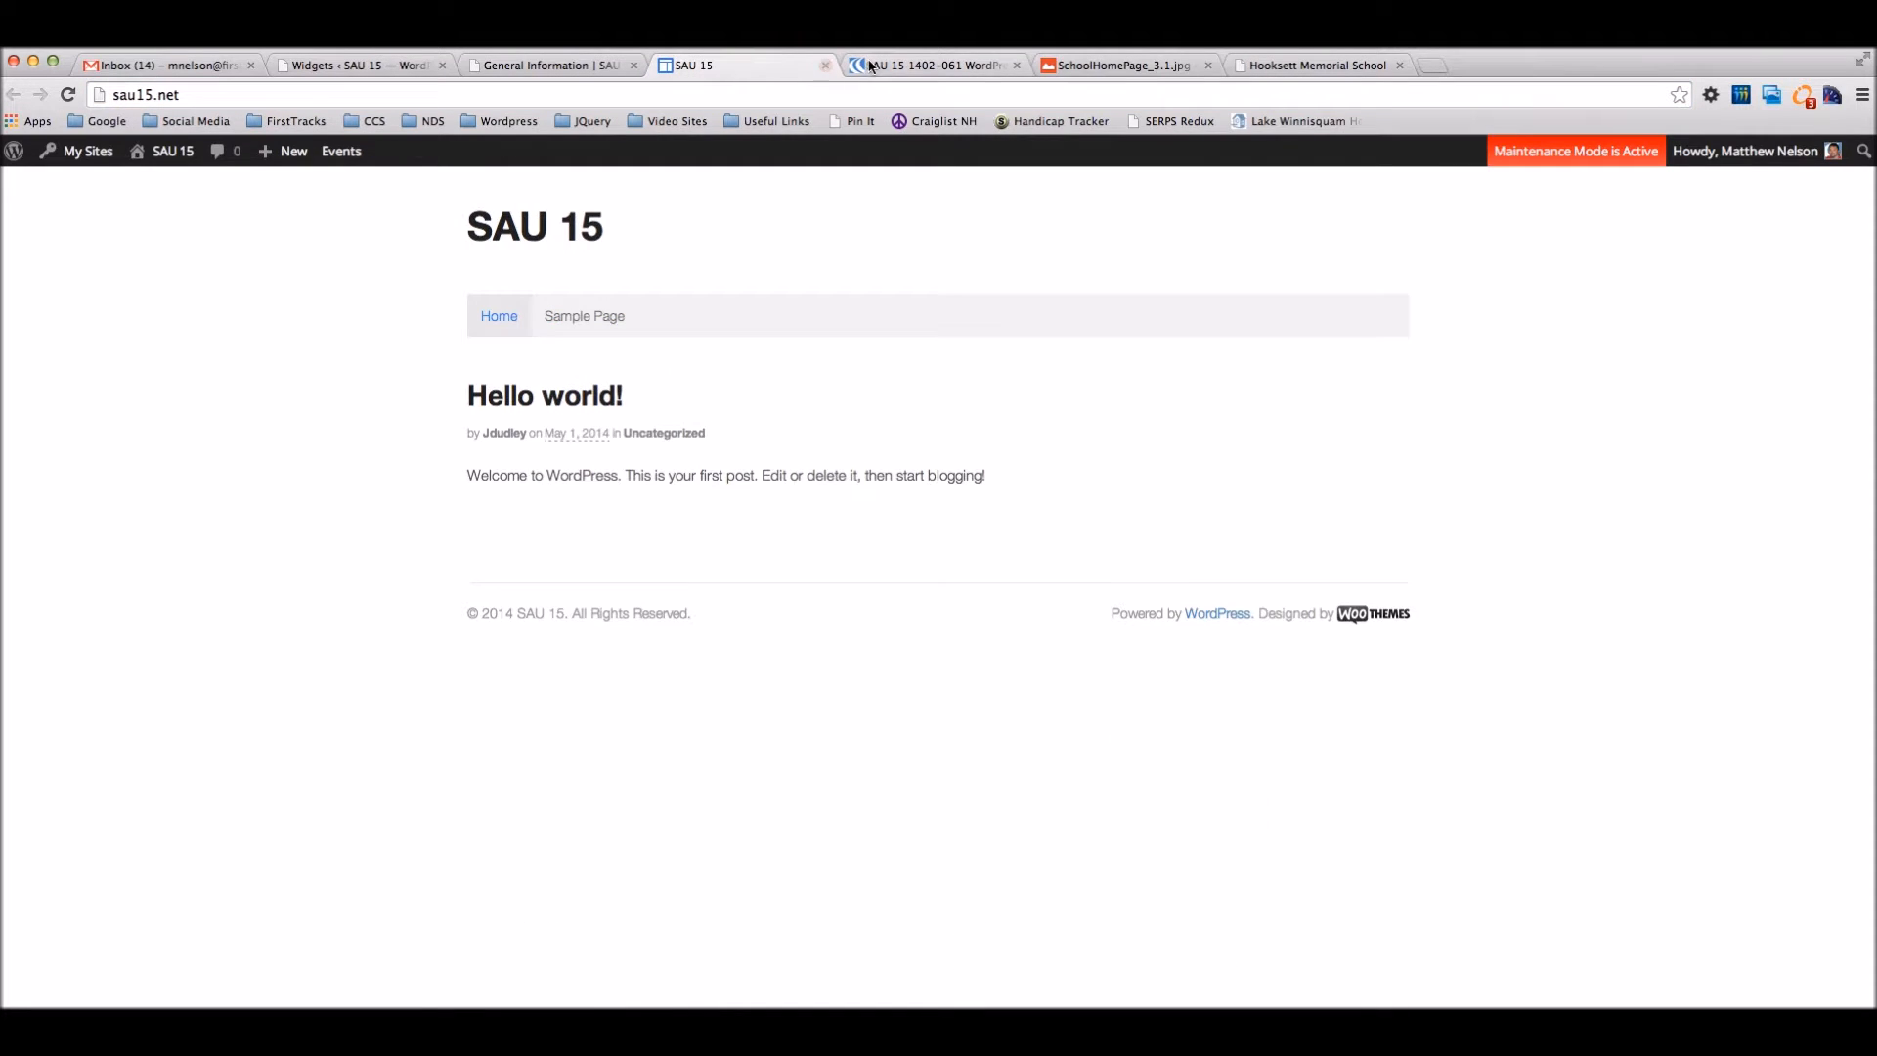
pyautogui.click(911, 65)
pyautogui.click(1140, 65)
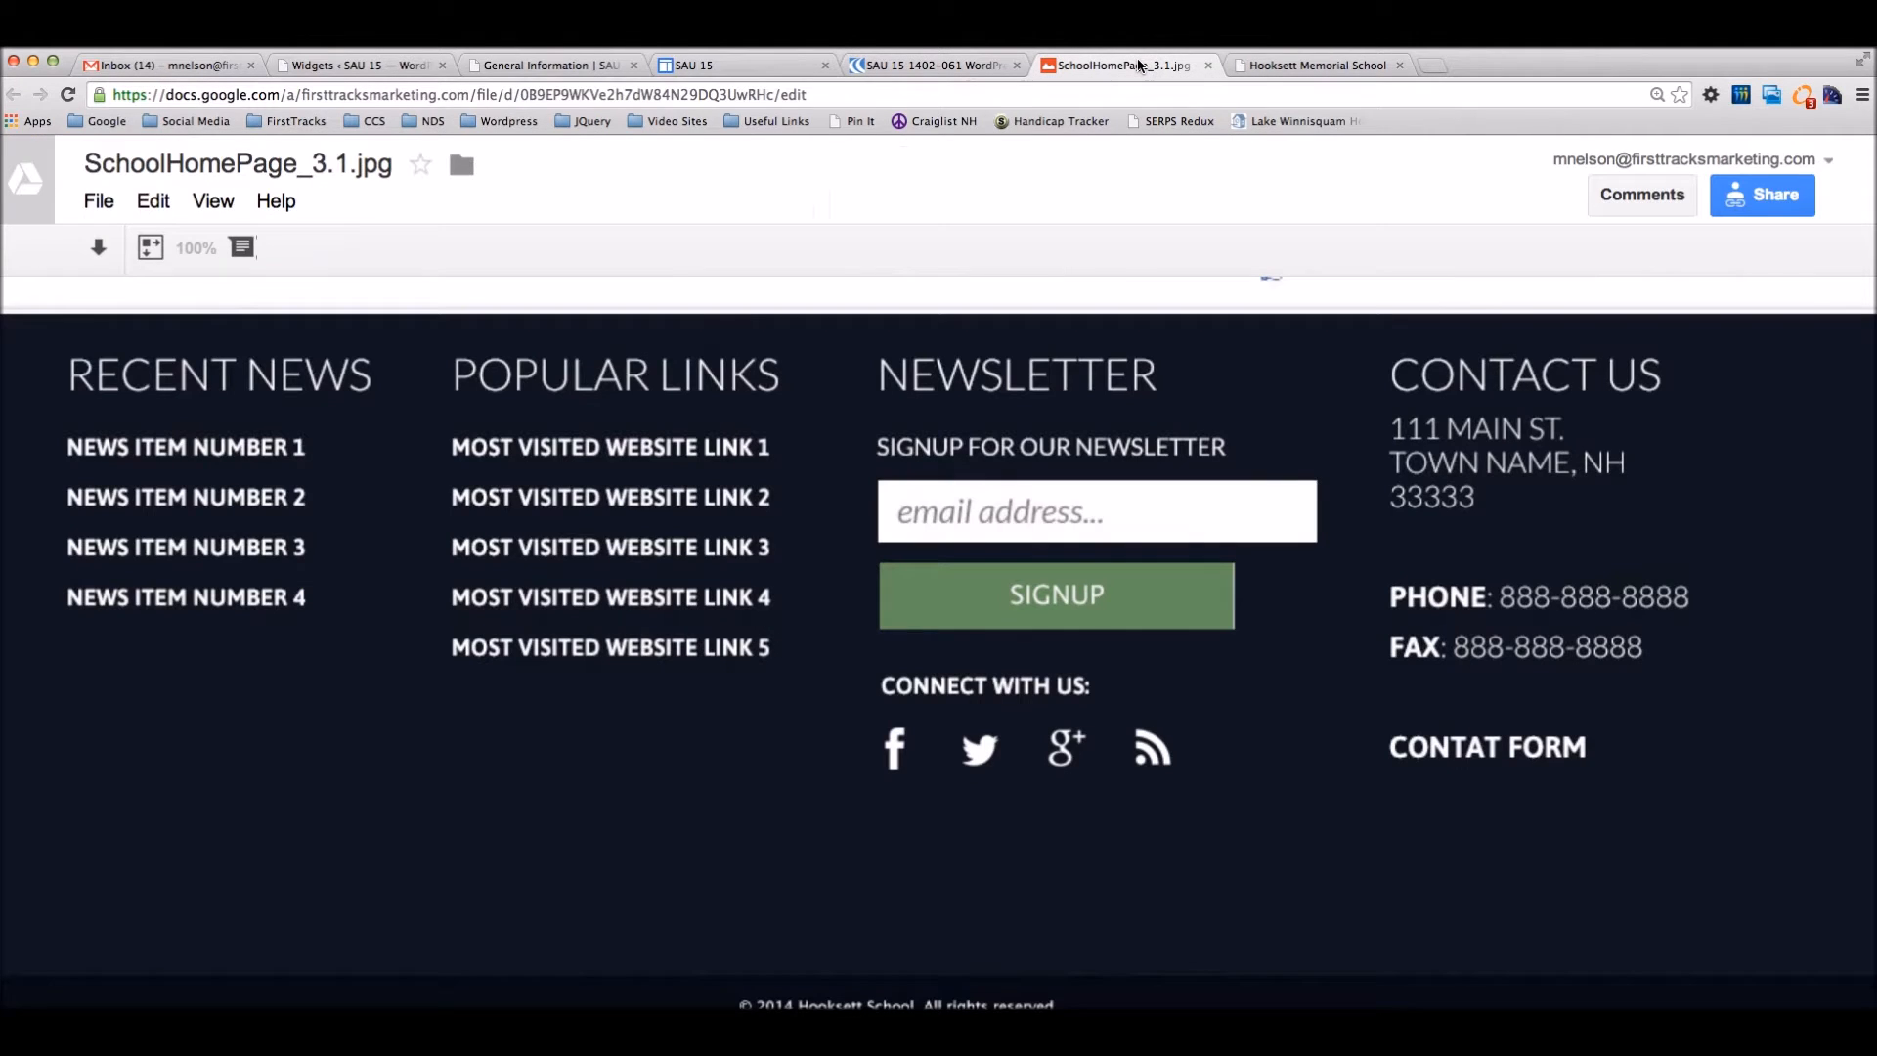
pyautogui.click(1289, 66)
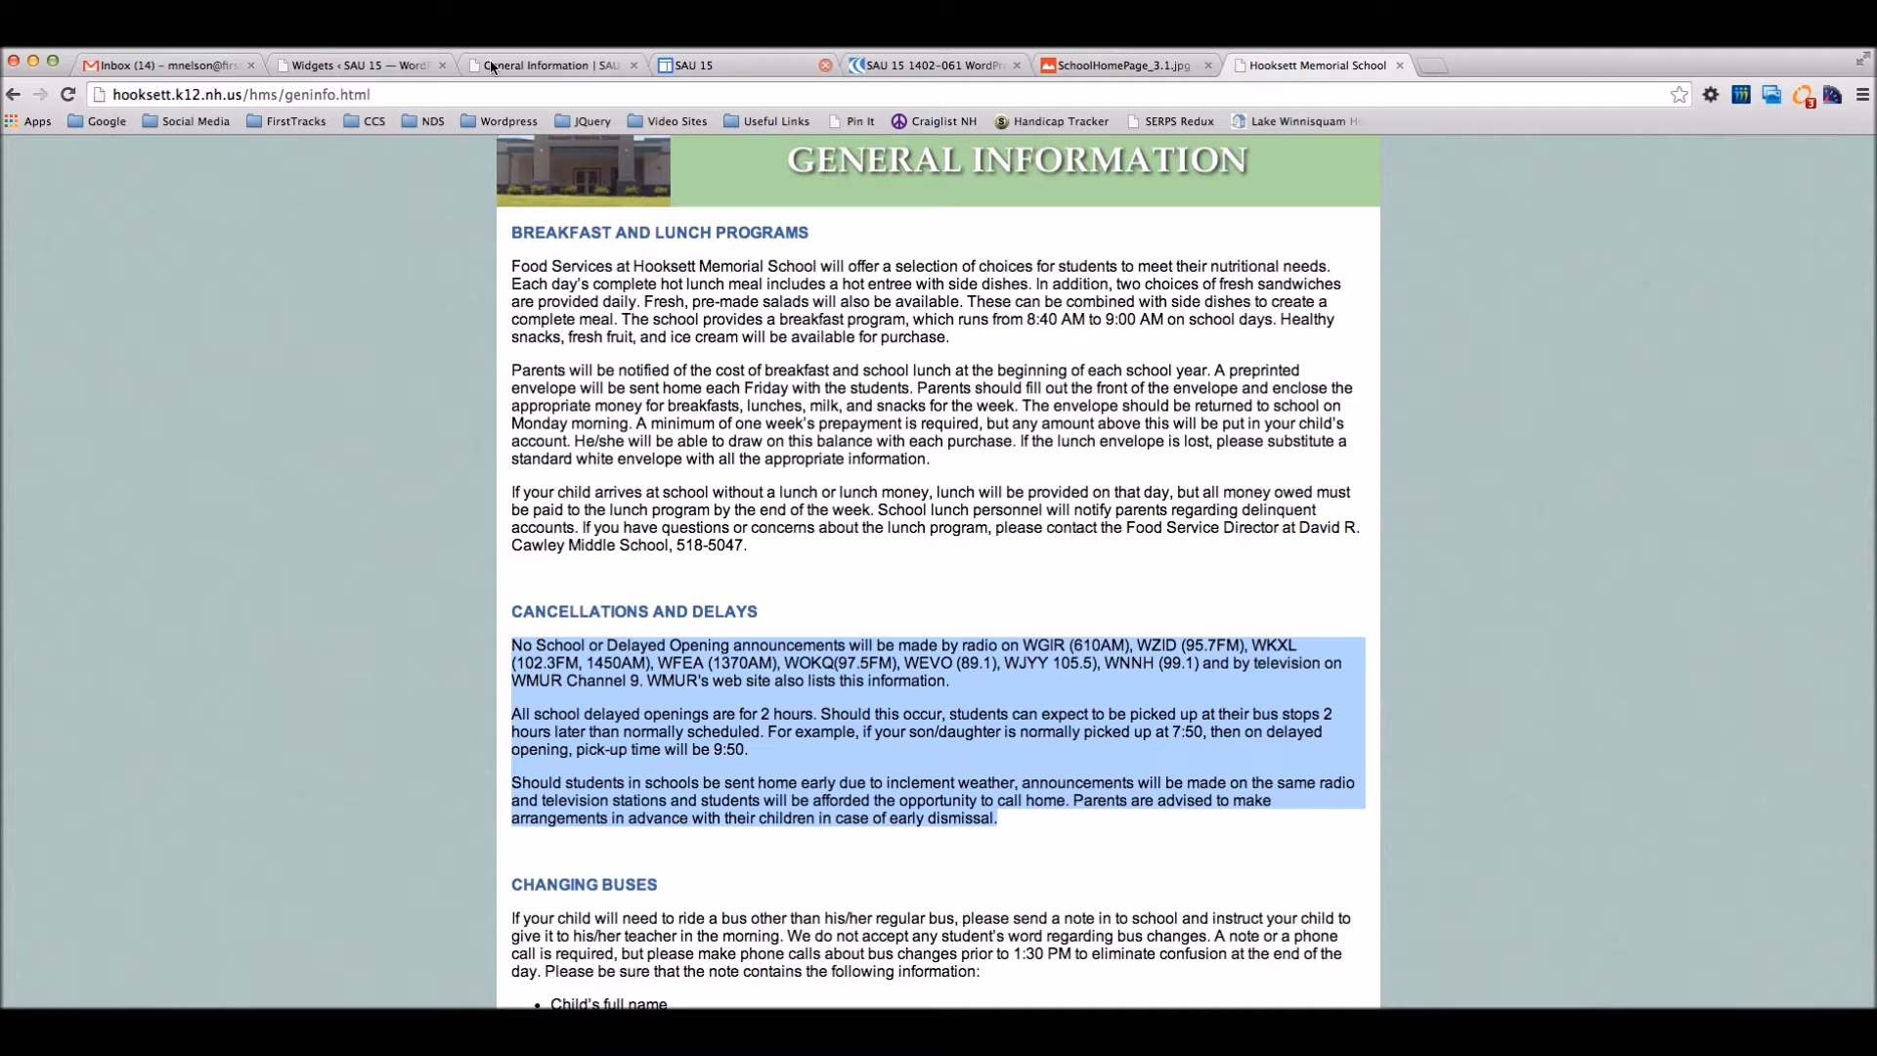
# Create a new navigation menu named "Global Top Menu" in the SAU 15 site admin.
pyautogui.click(385, 65)
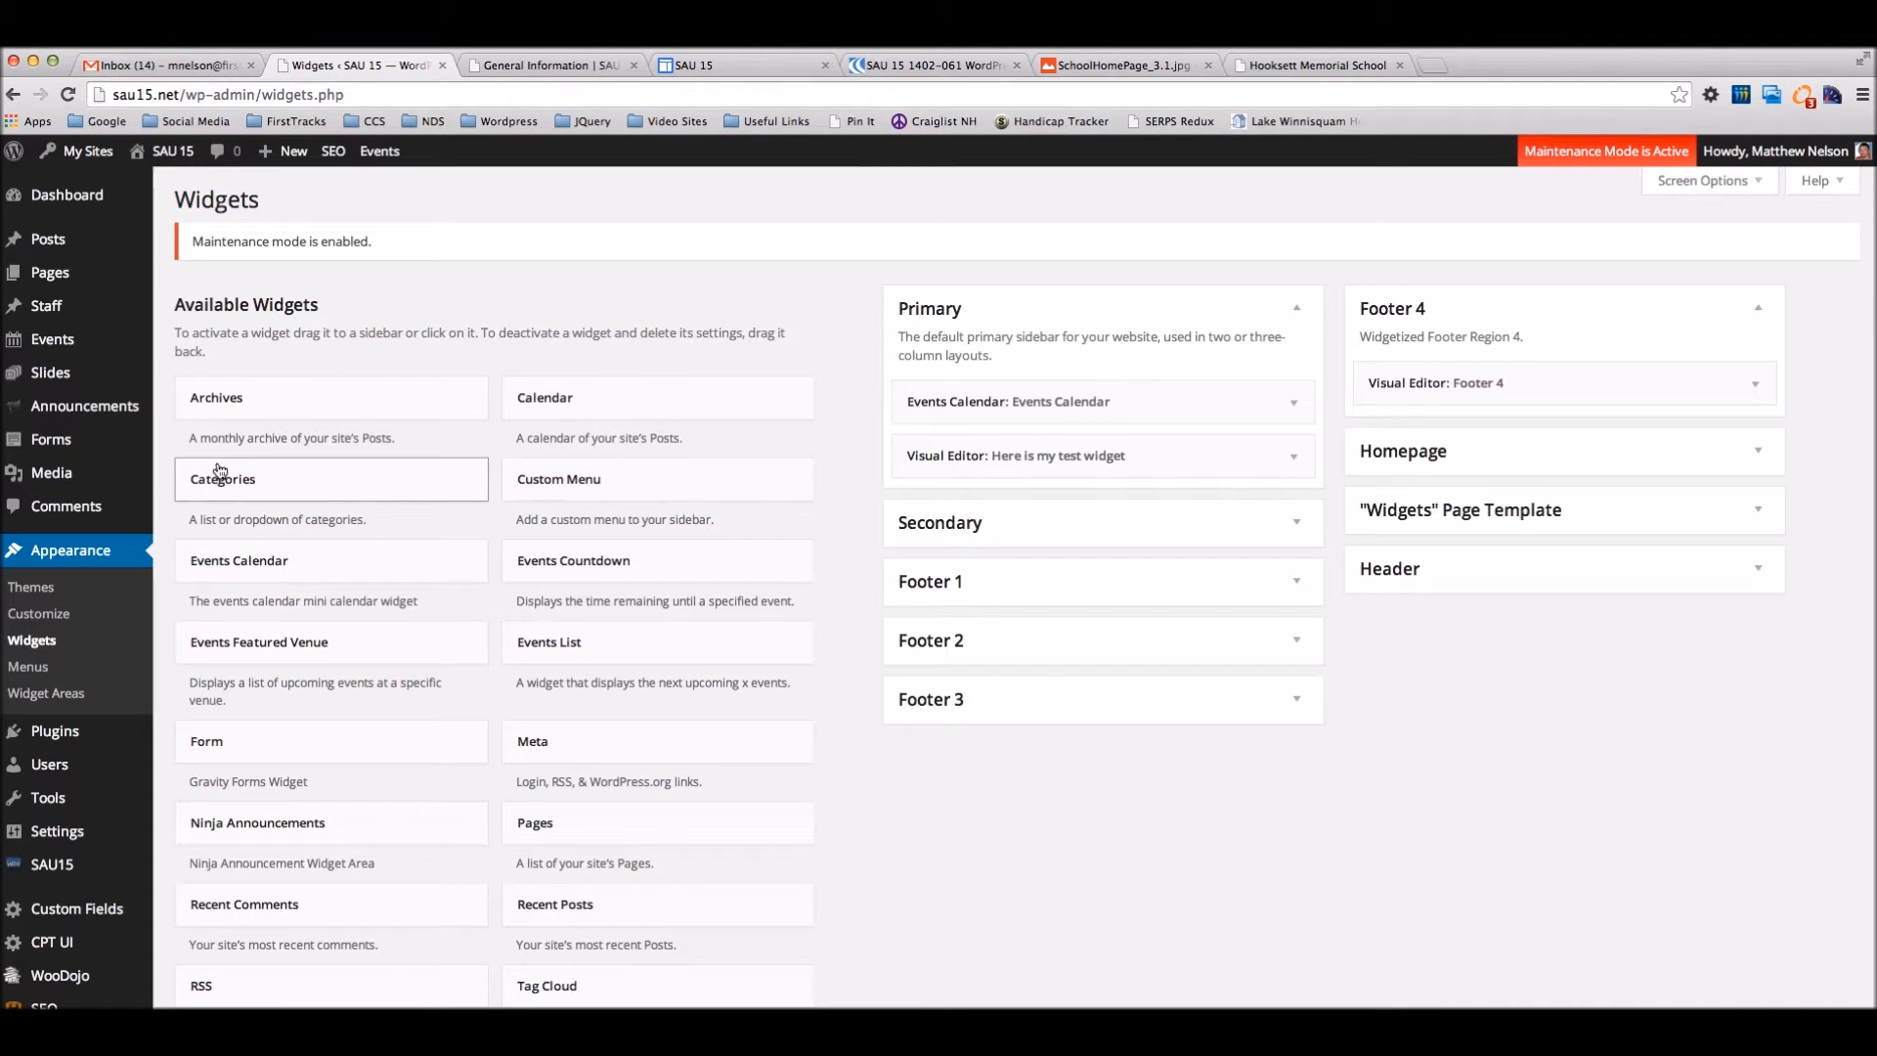
pyautogui.click(17, 670)
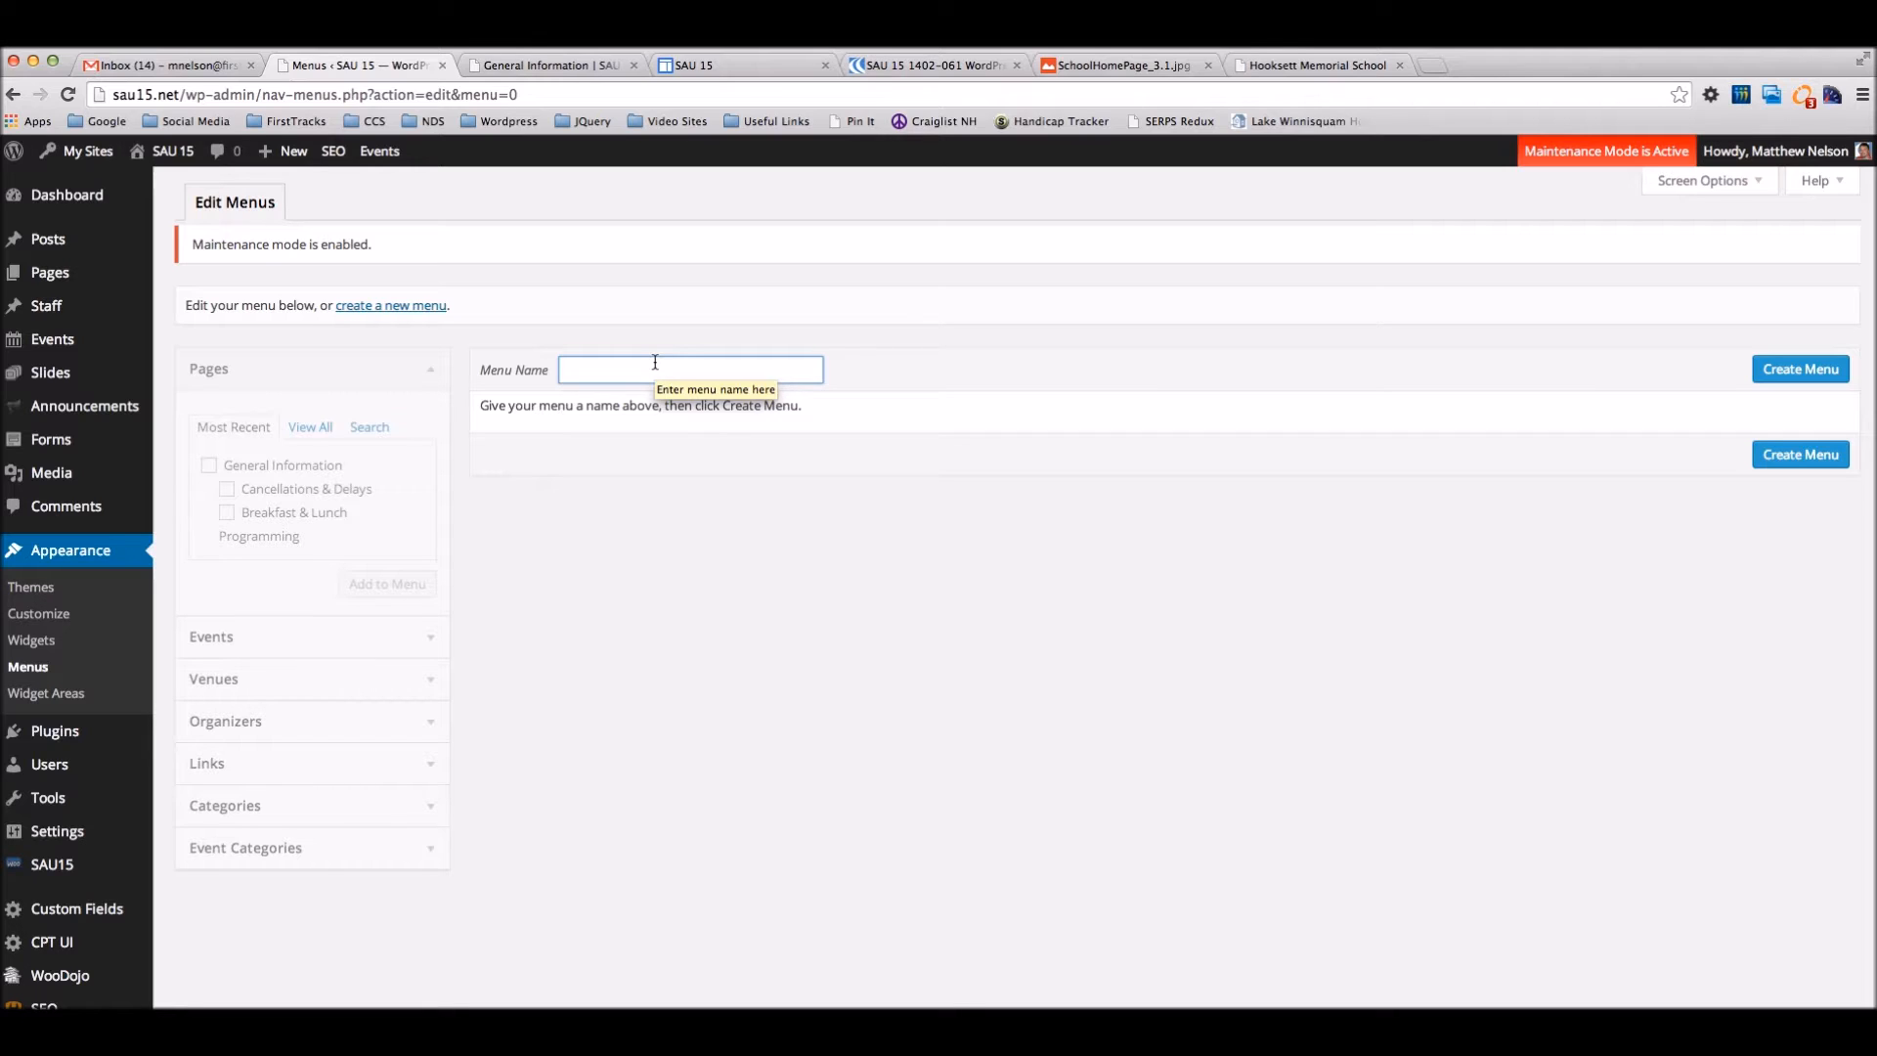
pyautogui.write('Global ')
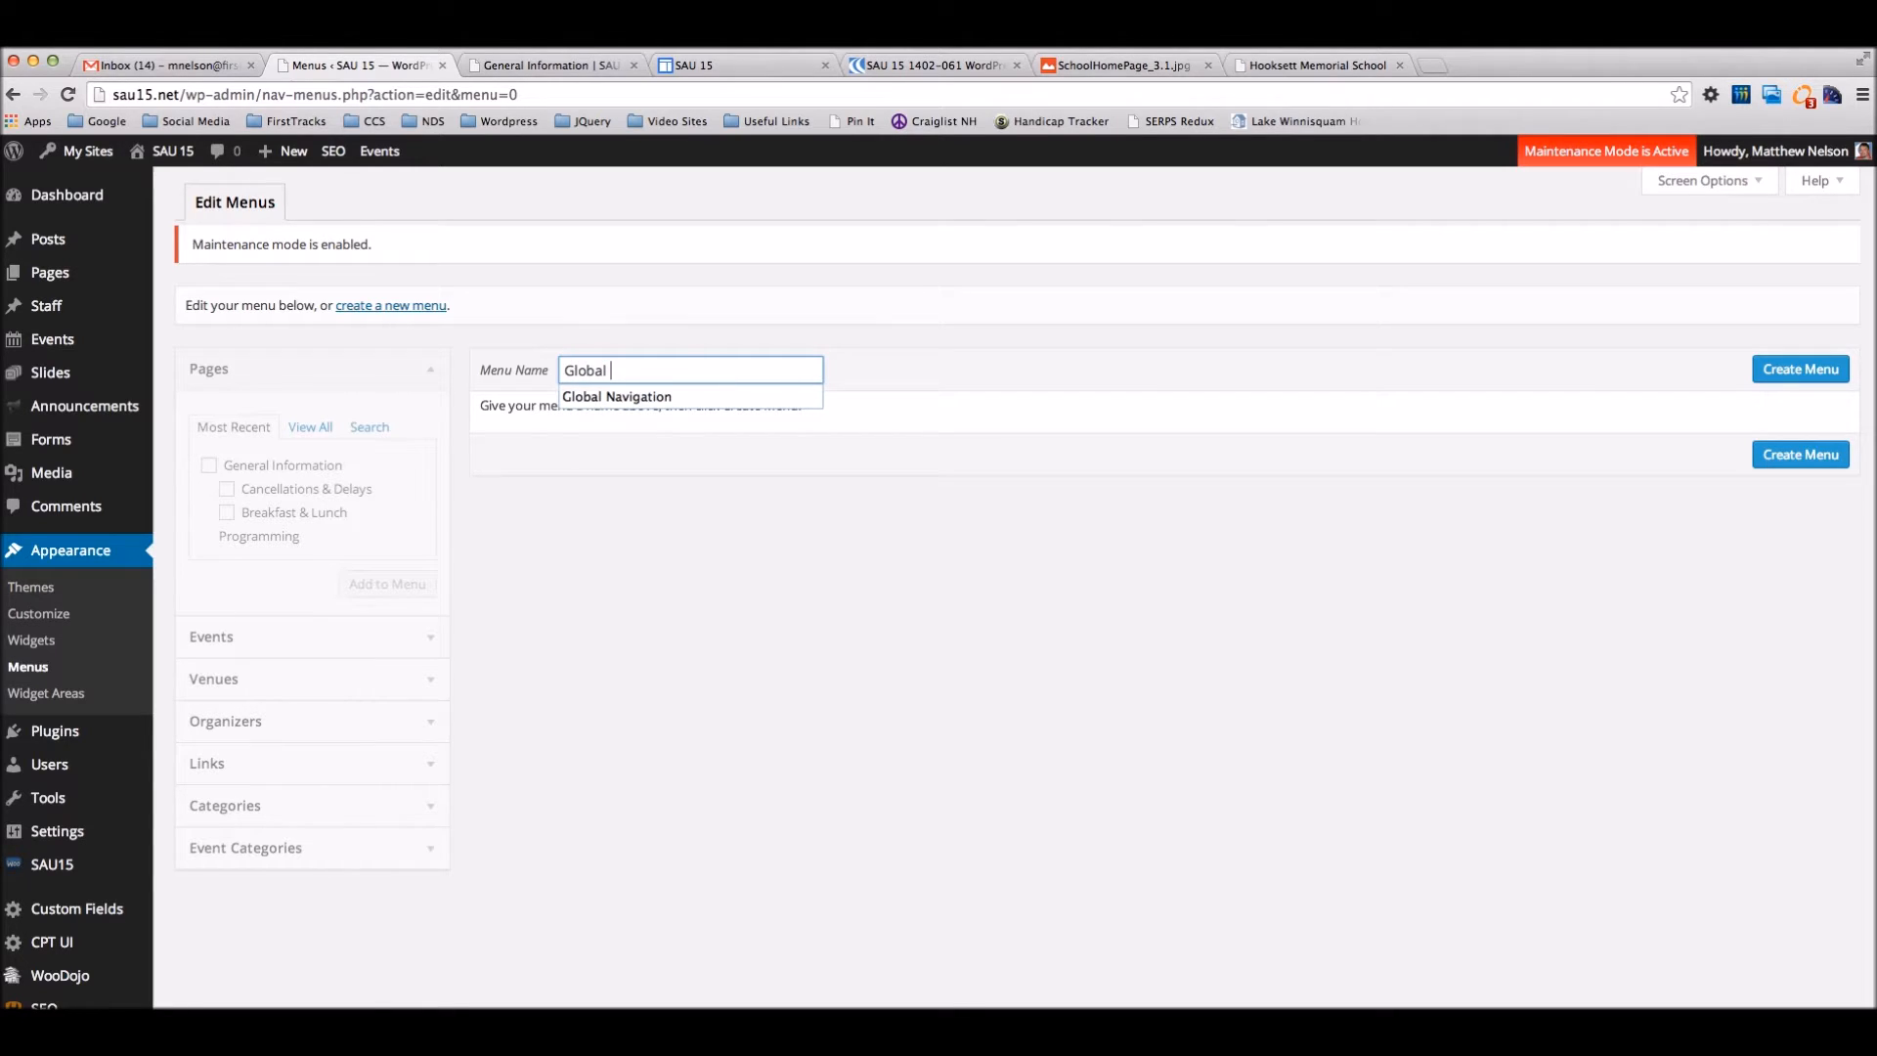
pyautogui.write('Top Menu')
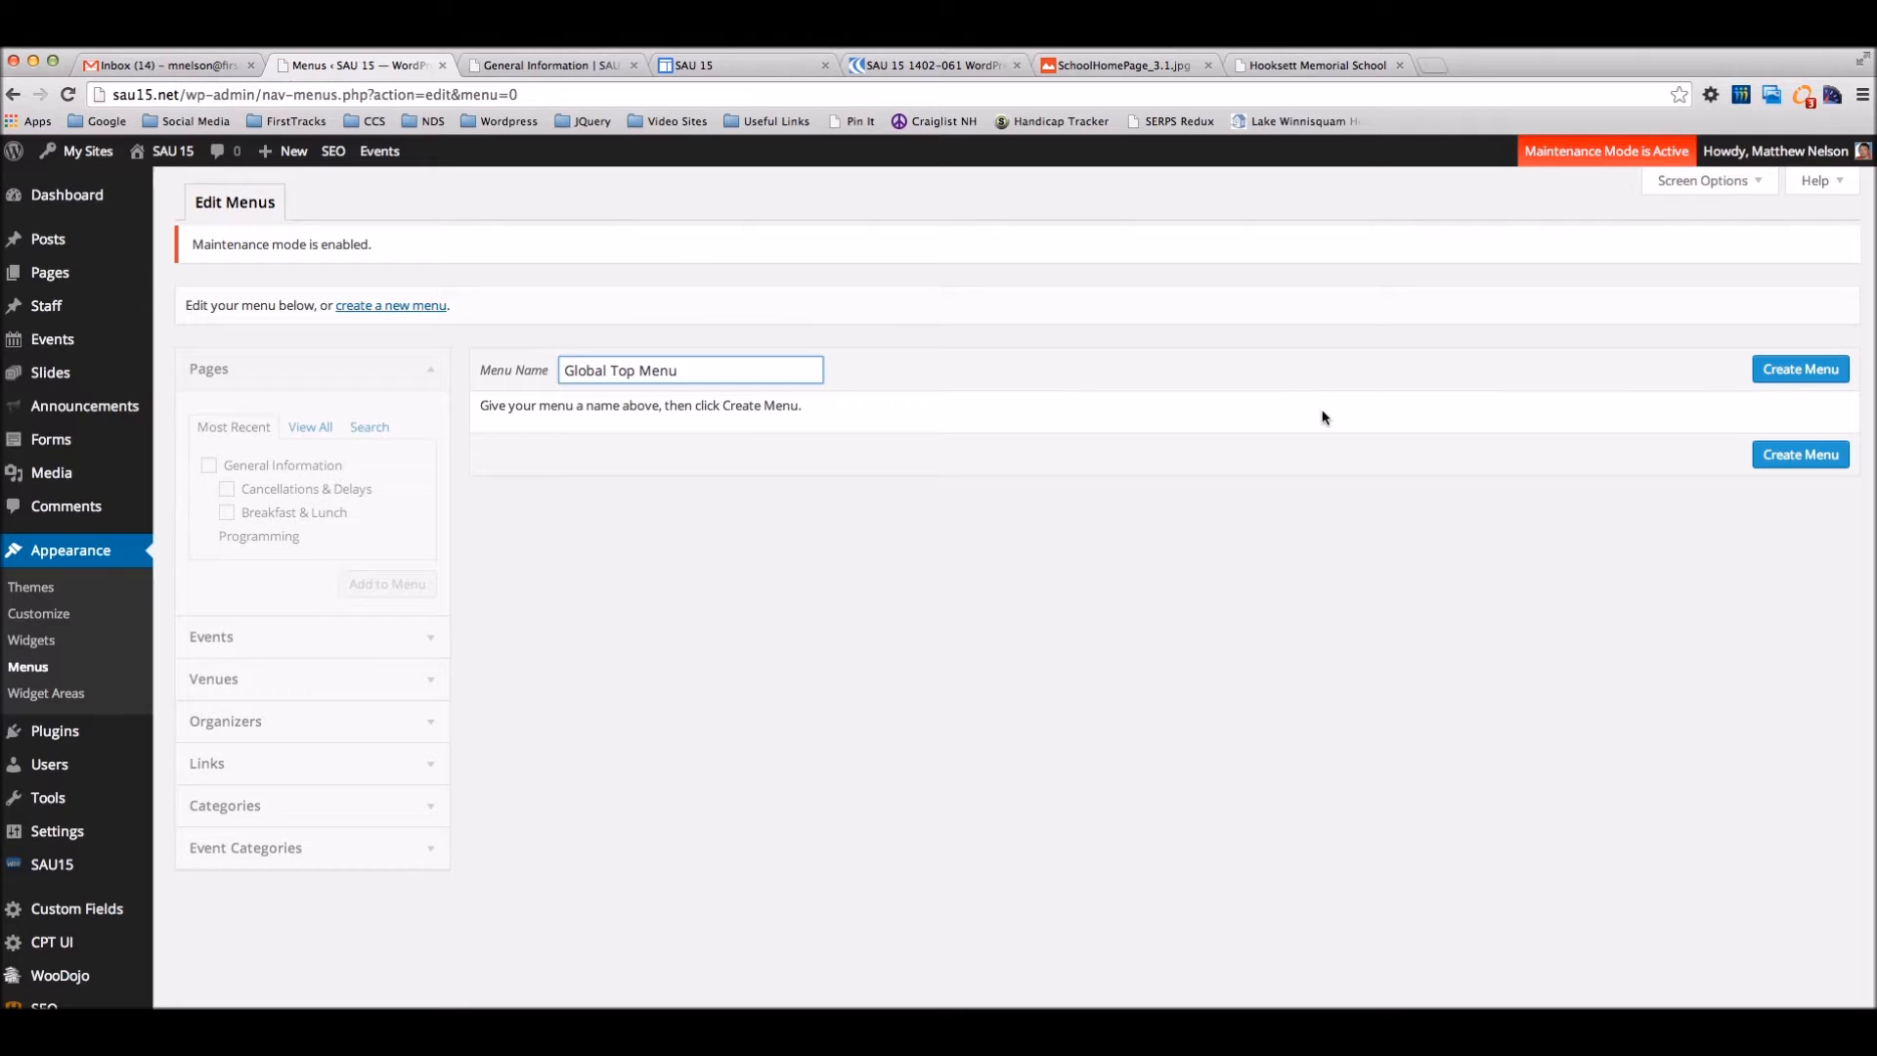
pyautogui.click(1788, 375)
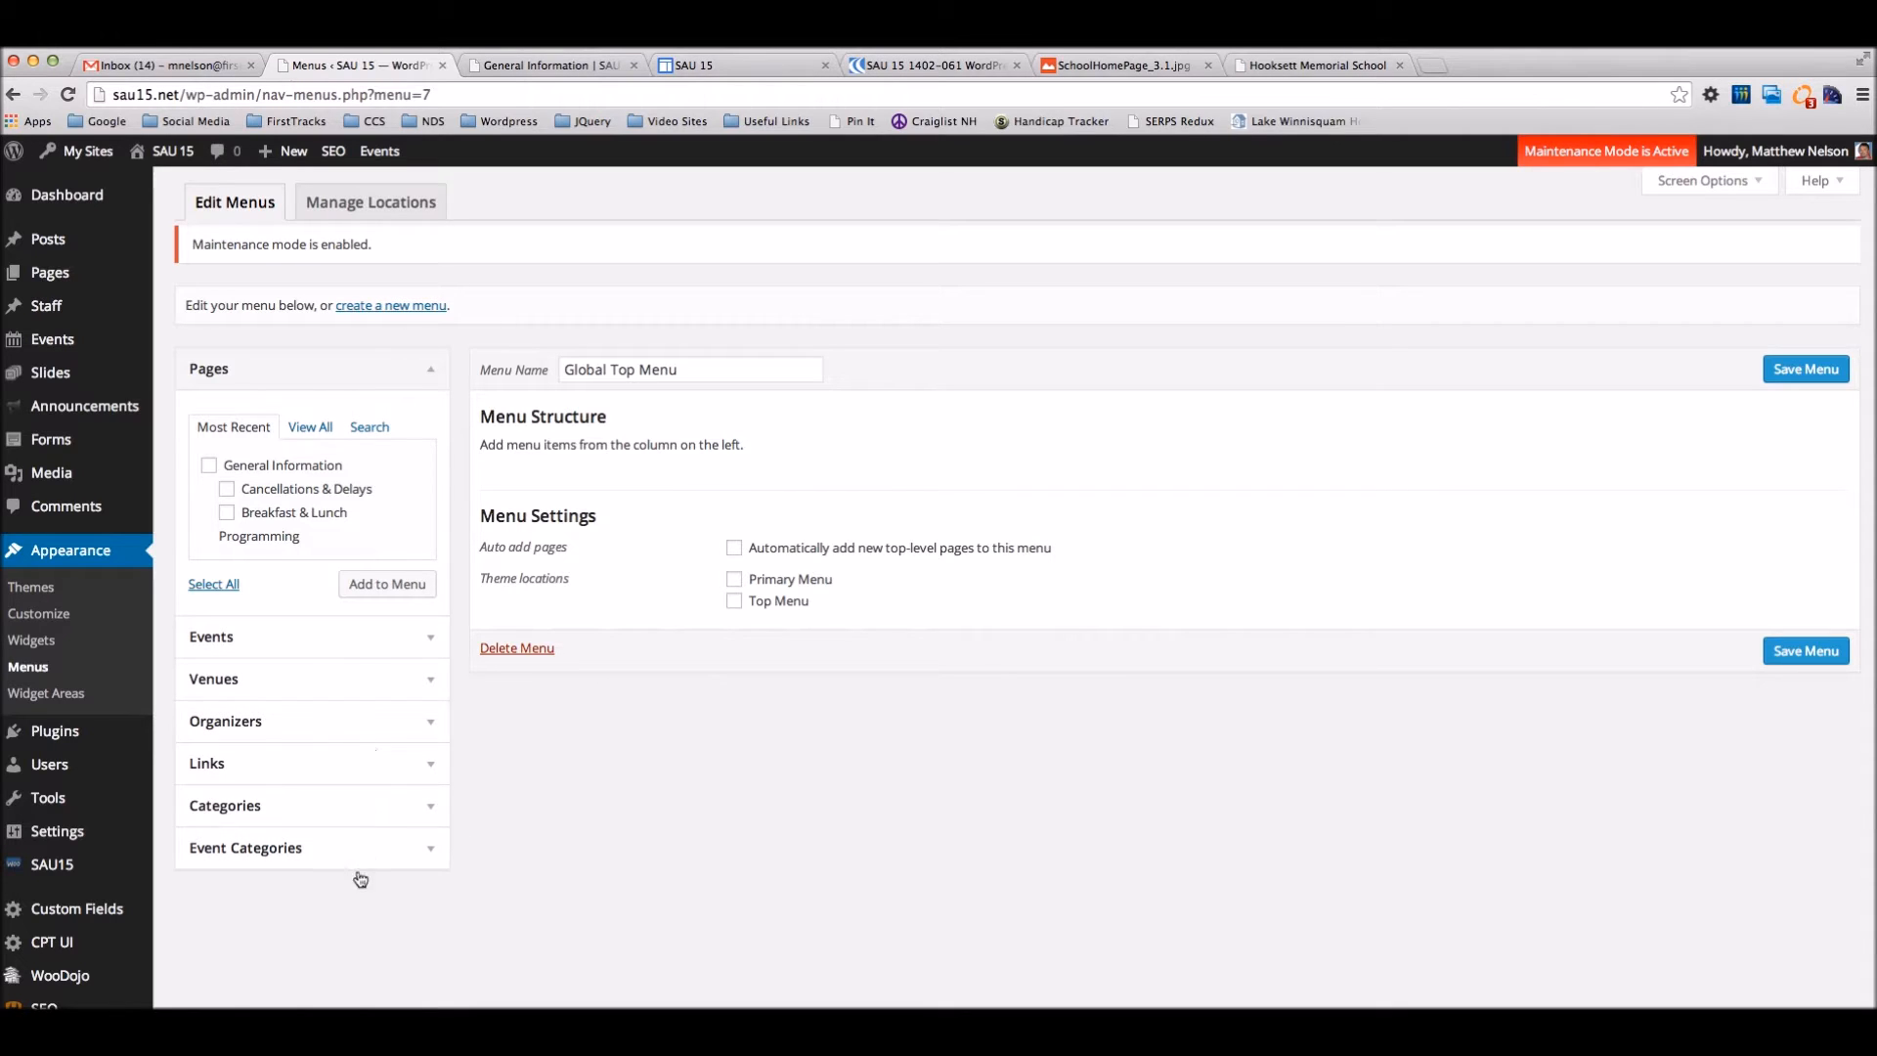
# Add General Information, Cancellations & Delays and Breakfast & Lunch Programming to the menu, nesting the last two under General Information.
pyautogui.click(208, 465)
pyautogui.click(227, 488)
pyautogui.click(227, 513)
pyautogui.click(394, 585)
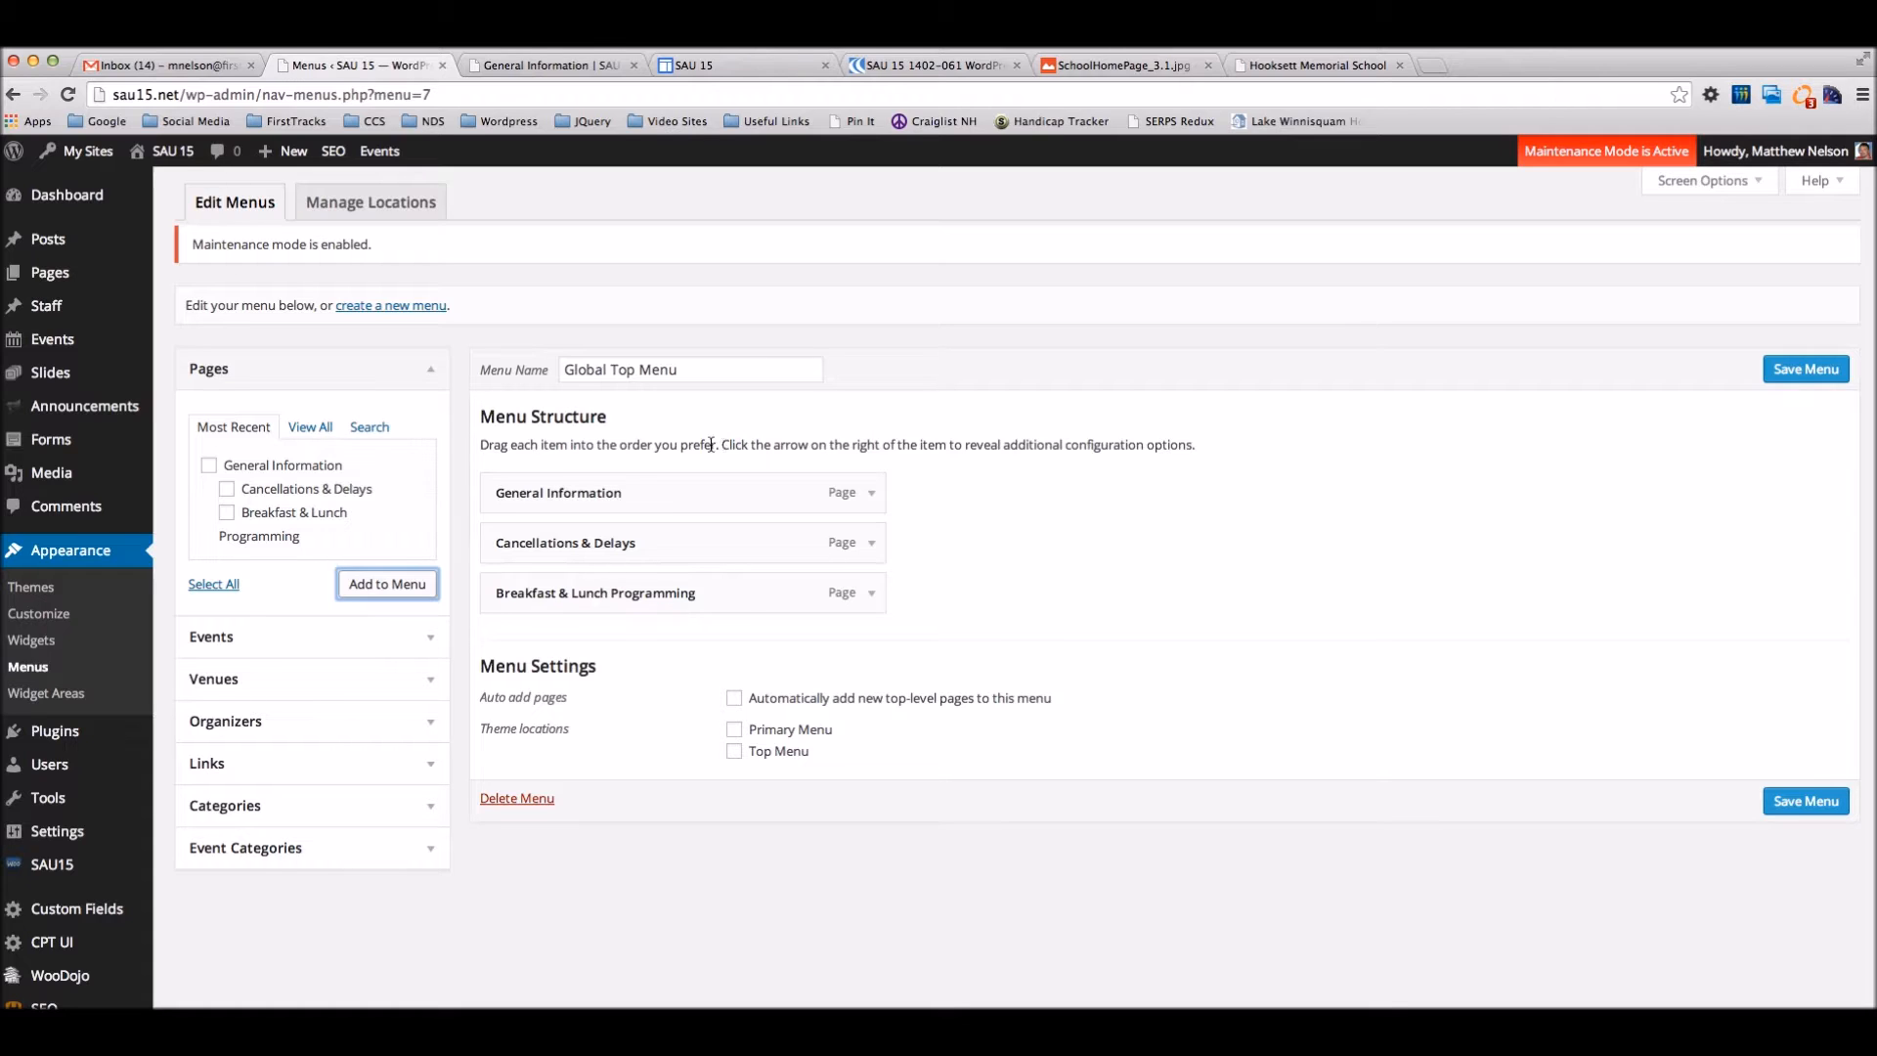
pyautogui.moveTo(652, 545); pyautogui.dragTo(655, 593)
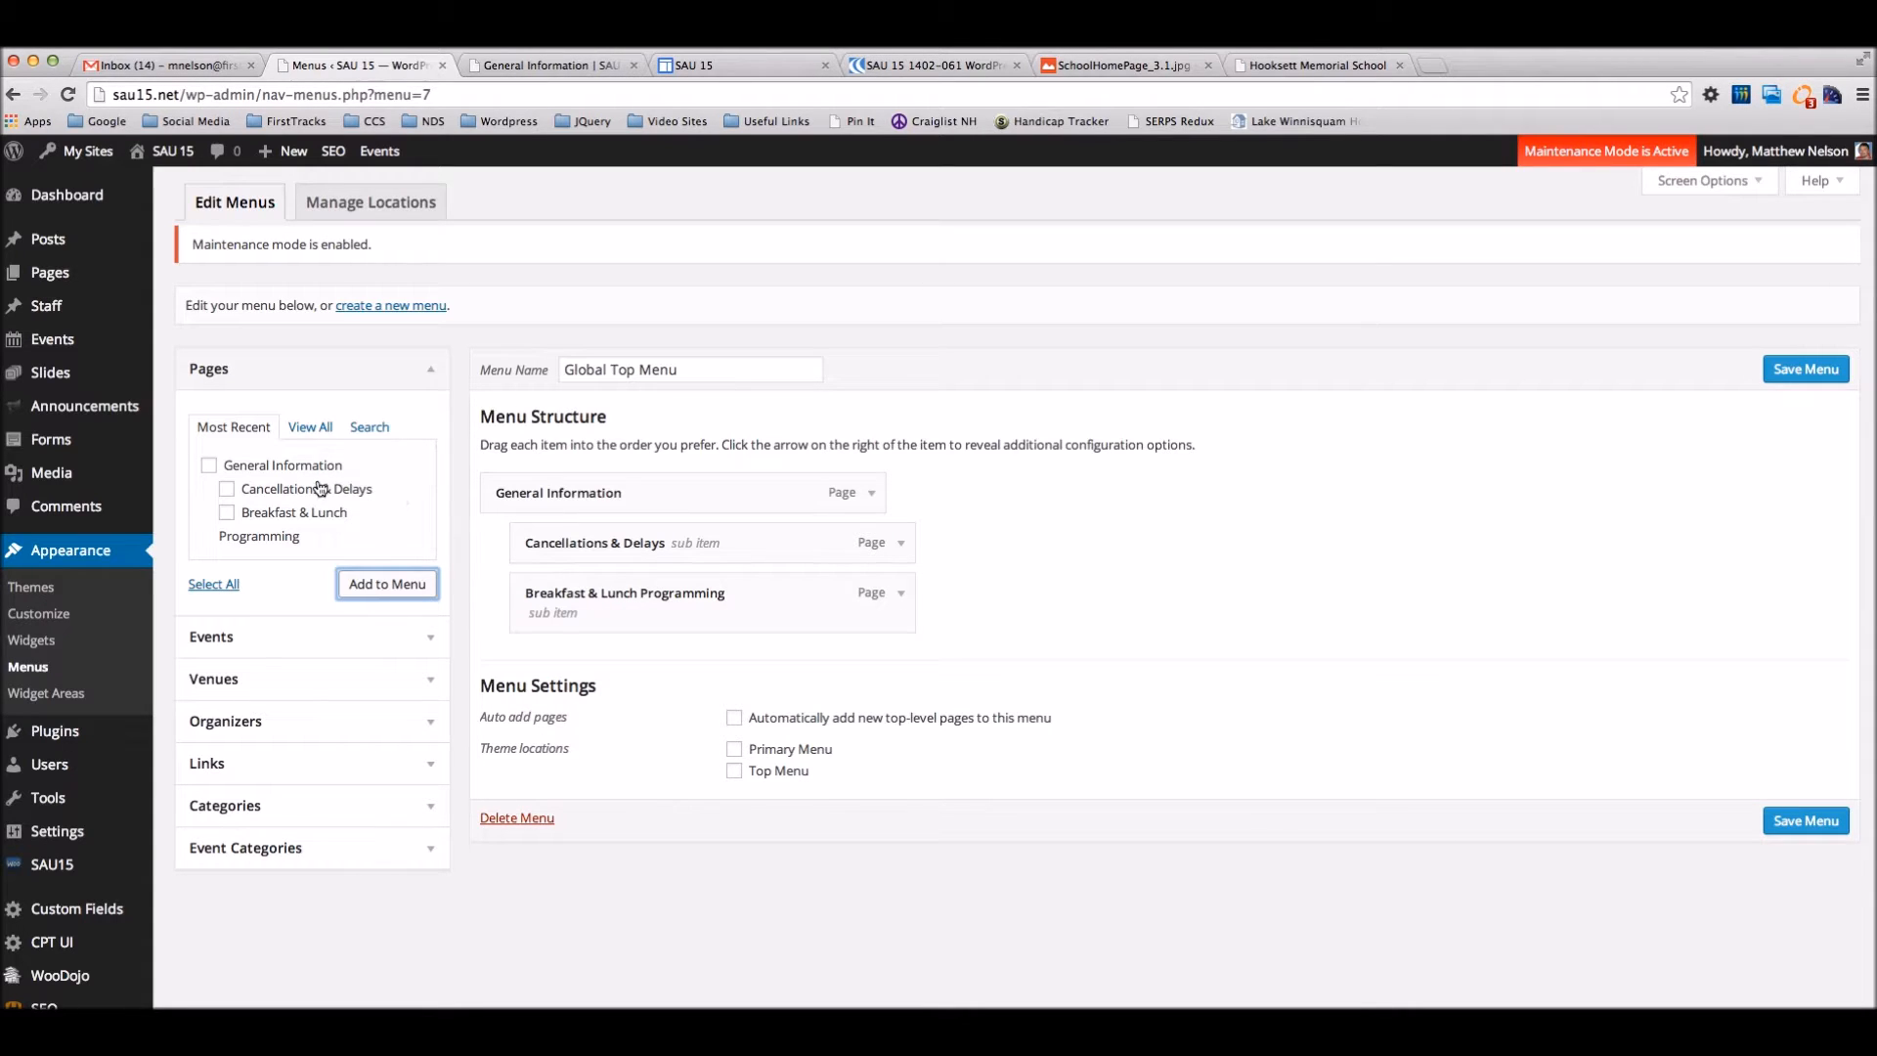
# Add the Home page from the full page list to the Global Top Menu.
pyautogui.click(310, 427)
pyautogui.click(209, 466)
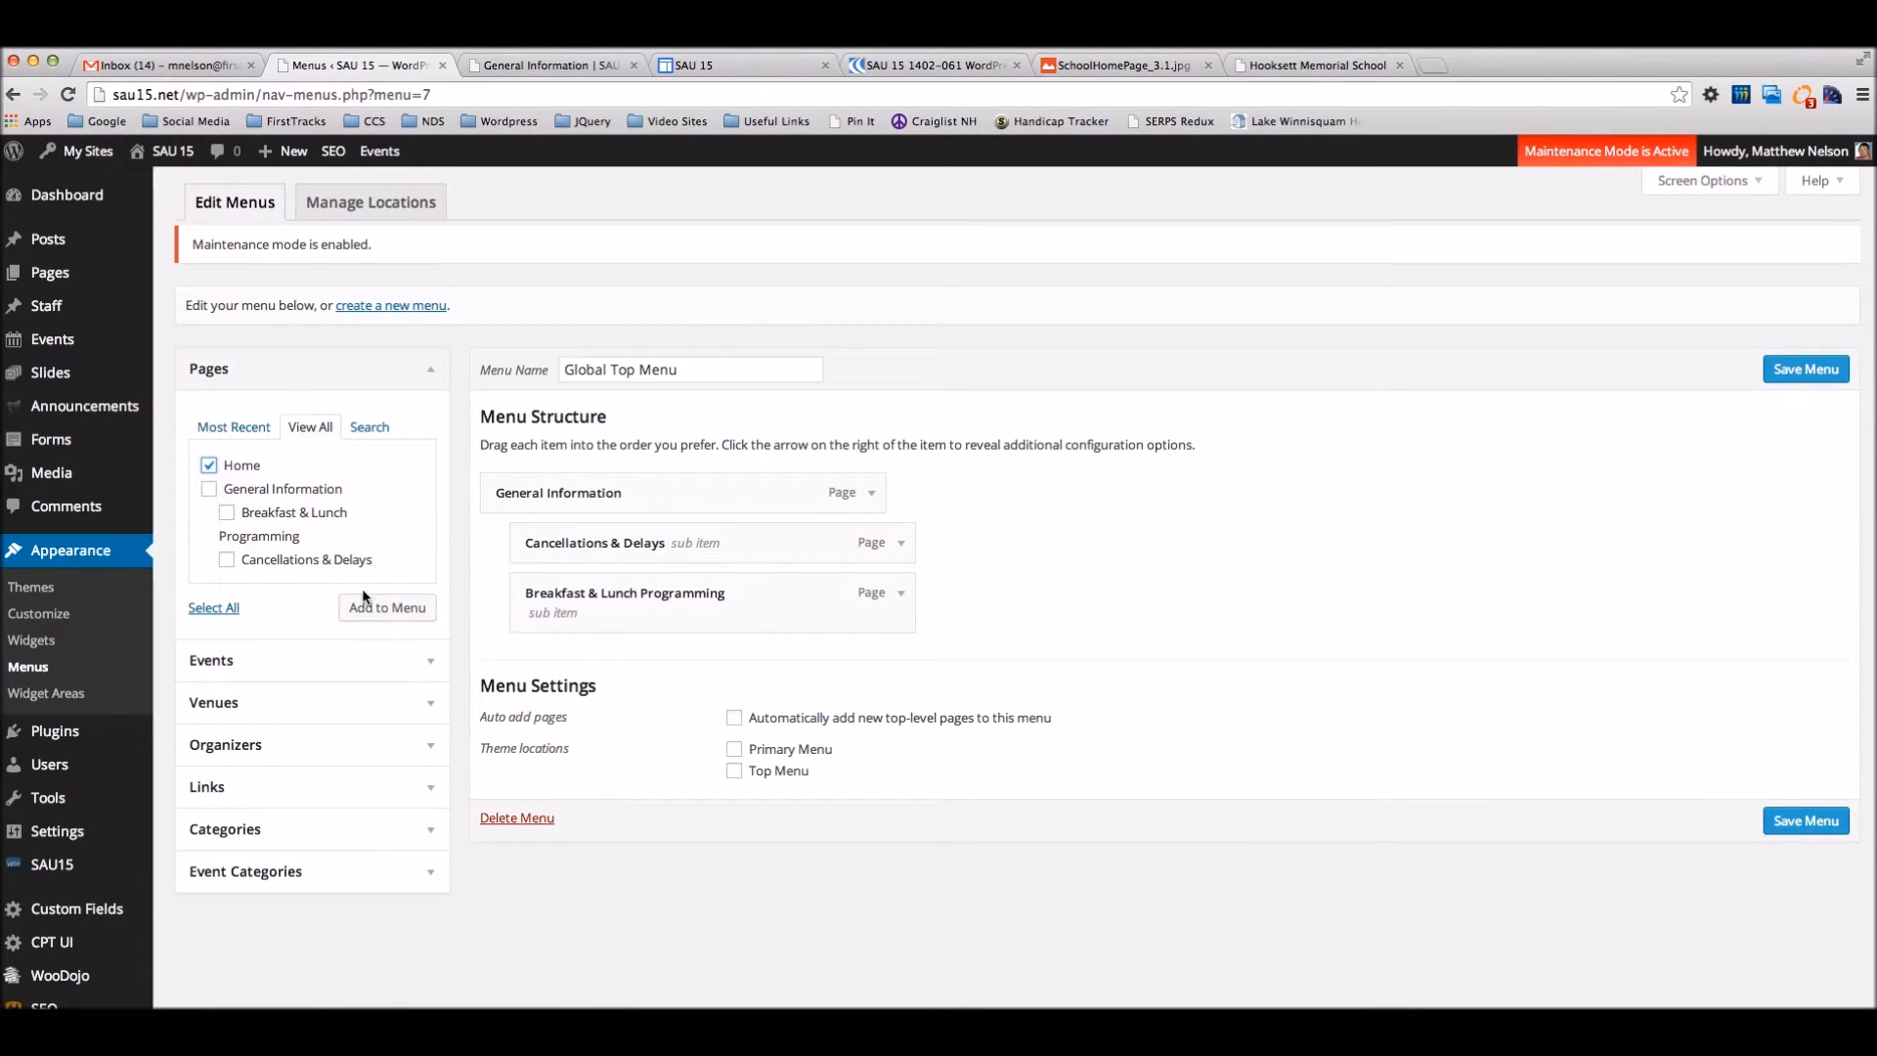
pyautogui.click(368, 608)
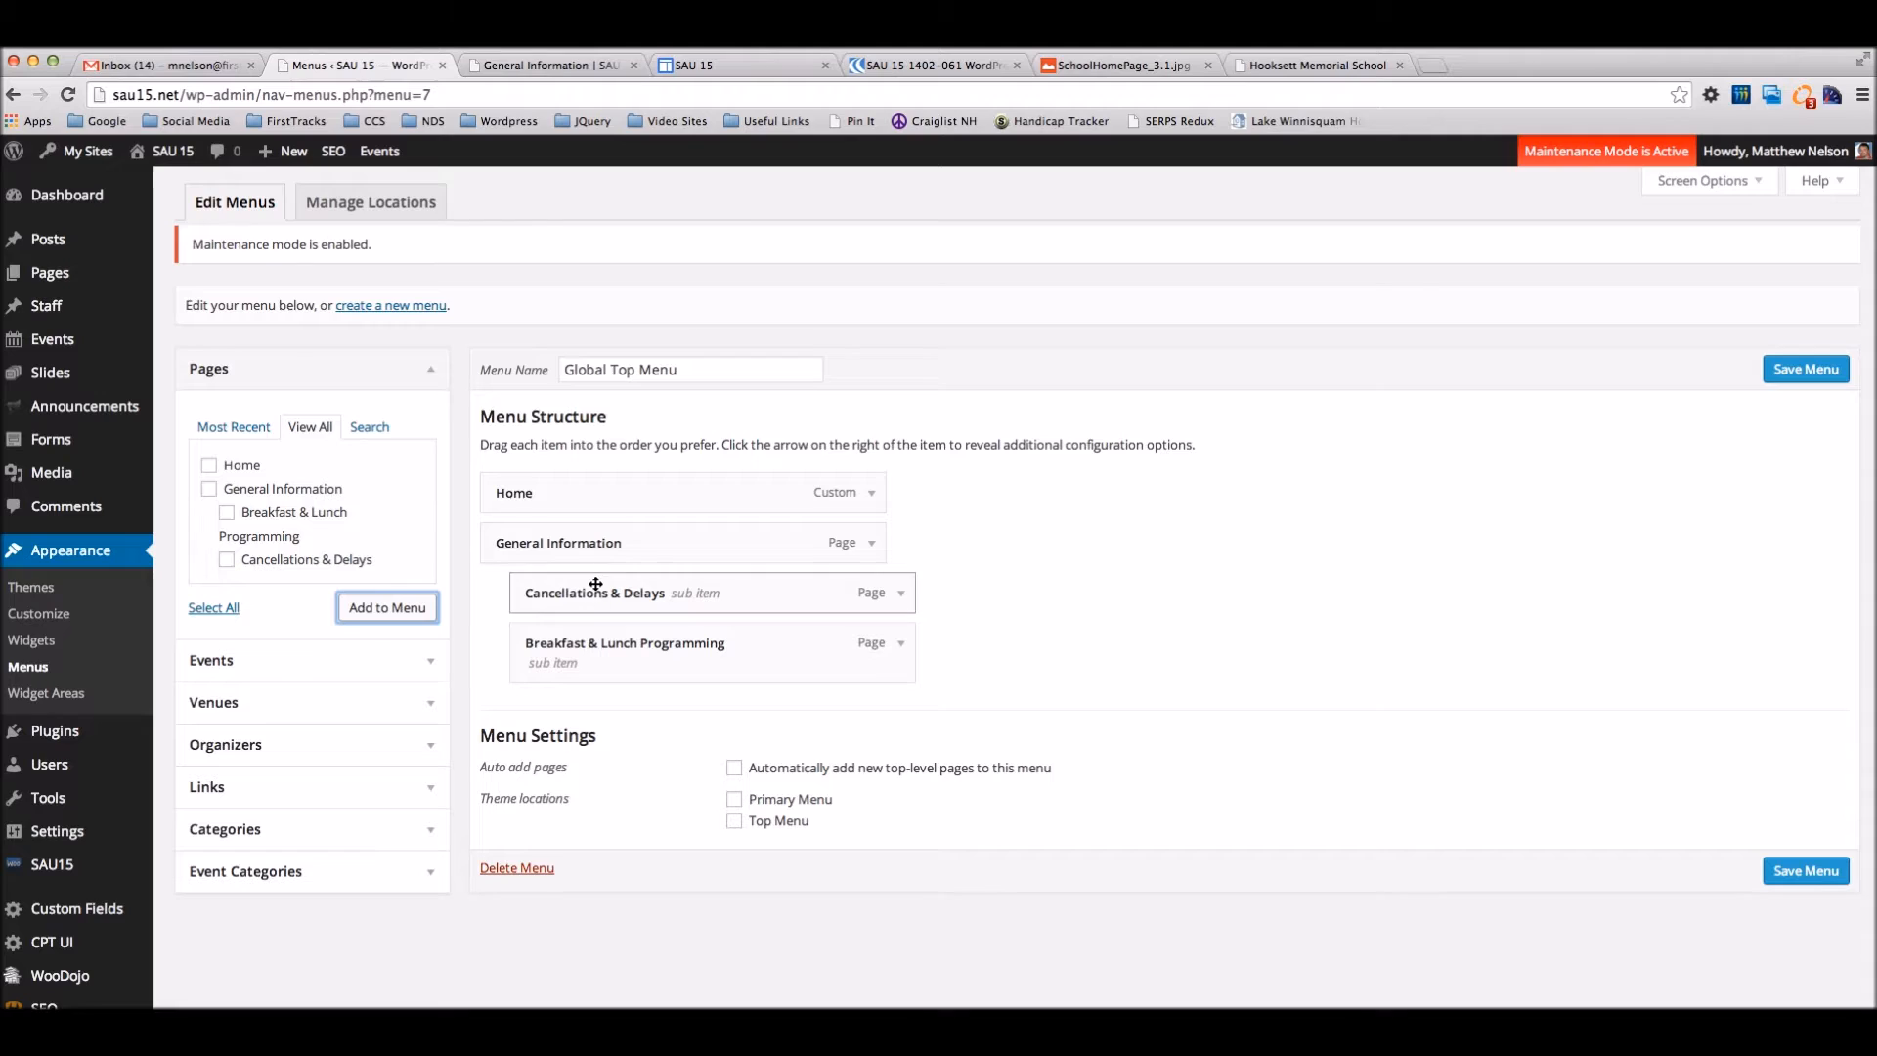
# Try nesting Breakfast & Lunch Programming under Cancellations & Delays, and move it back to one level below General Information.
pyautogui.moveTo(594, 659); pyautogui.dragTo(632, 660)
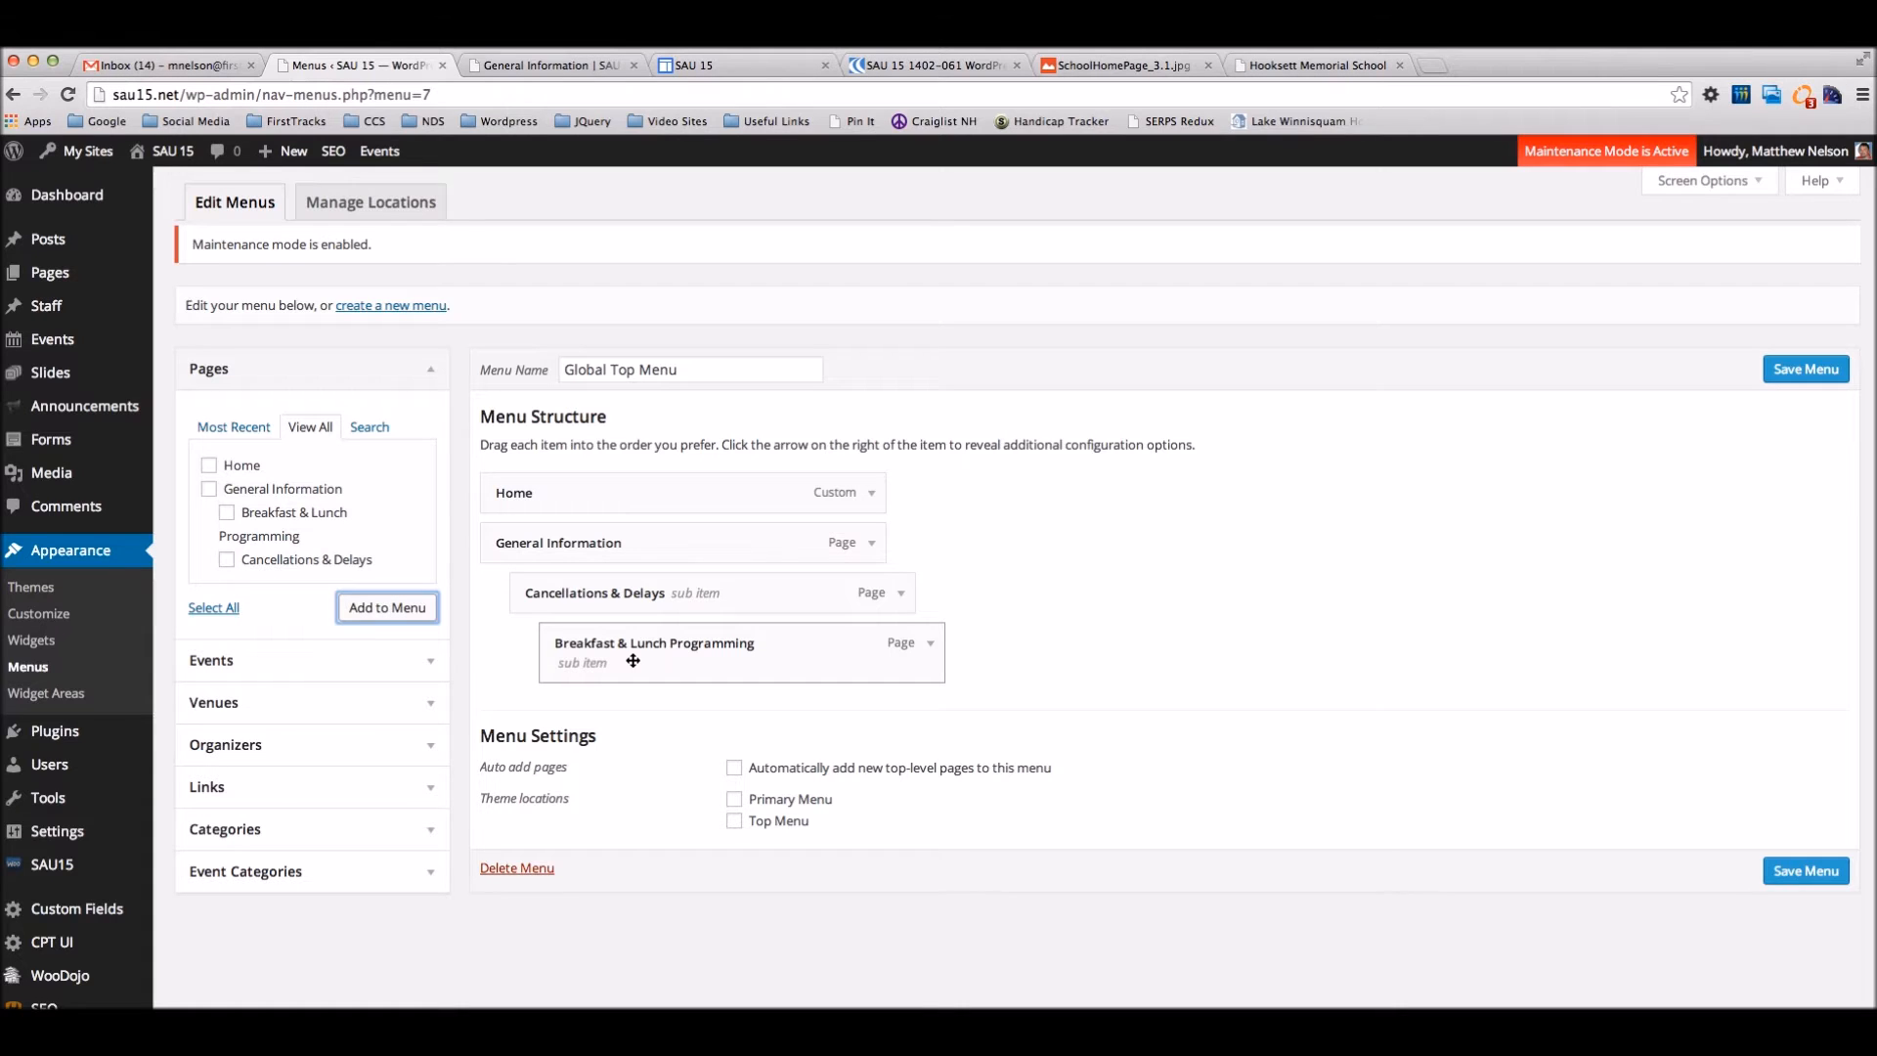
pyautogui.moveTo(726, 660); pyautogui.dragTo(699, 658)
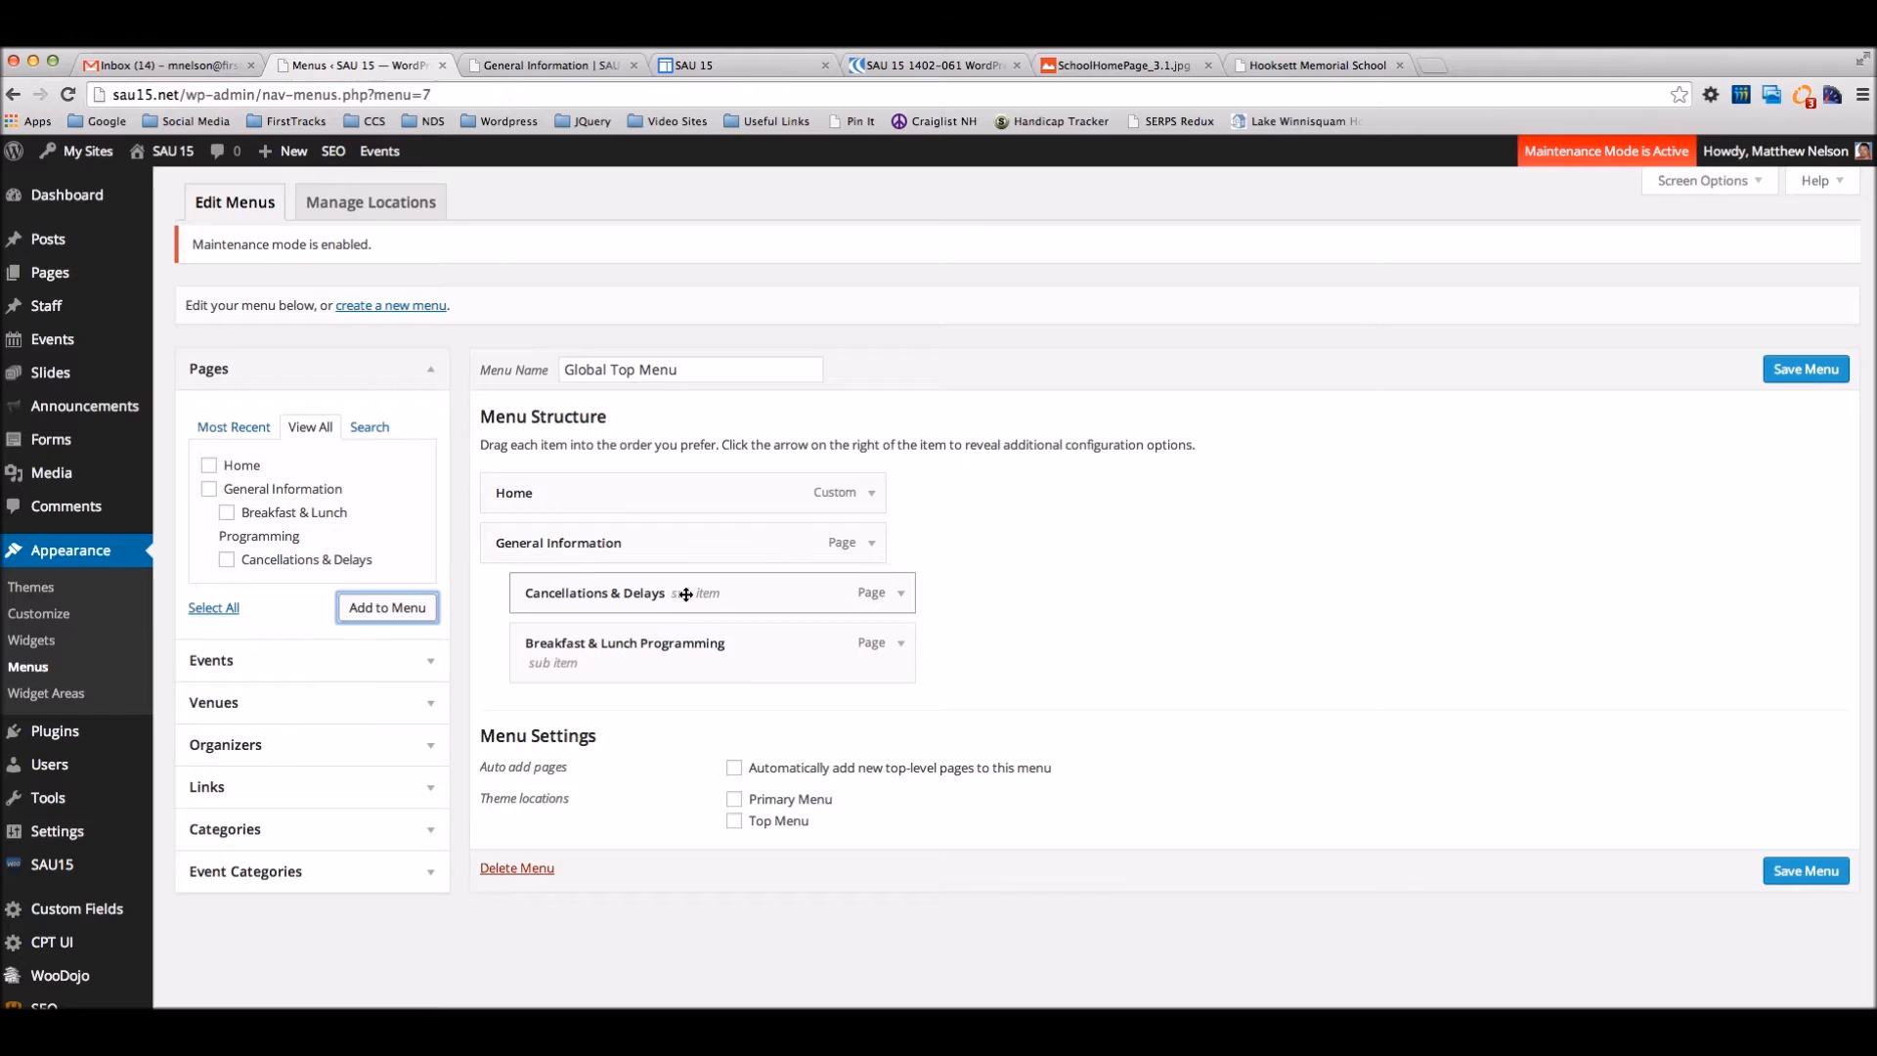
# Save the Global Top Menu with both sub-pages nested under General Information.
pyautogui.moveTo(607, 550)
pyautogui.mouseDown()
pyautogui.moveTo(633, 587)
pyautogui.moveTo(616, 558)
pyautogui.moveTo(649, 578)
pyautogui.moveTo(620, 482)
pyautogui.moveTo(616, 583)
pyautogui.mouseUp()
pyautogui.click(1818, 371)
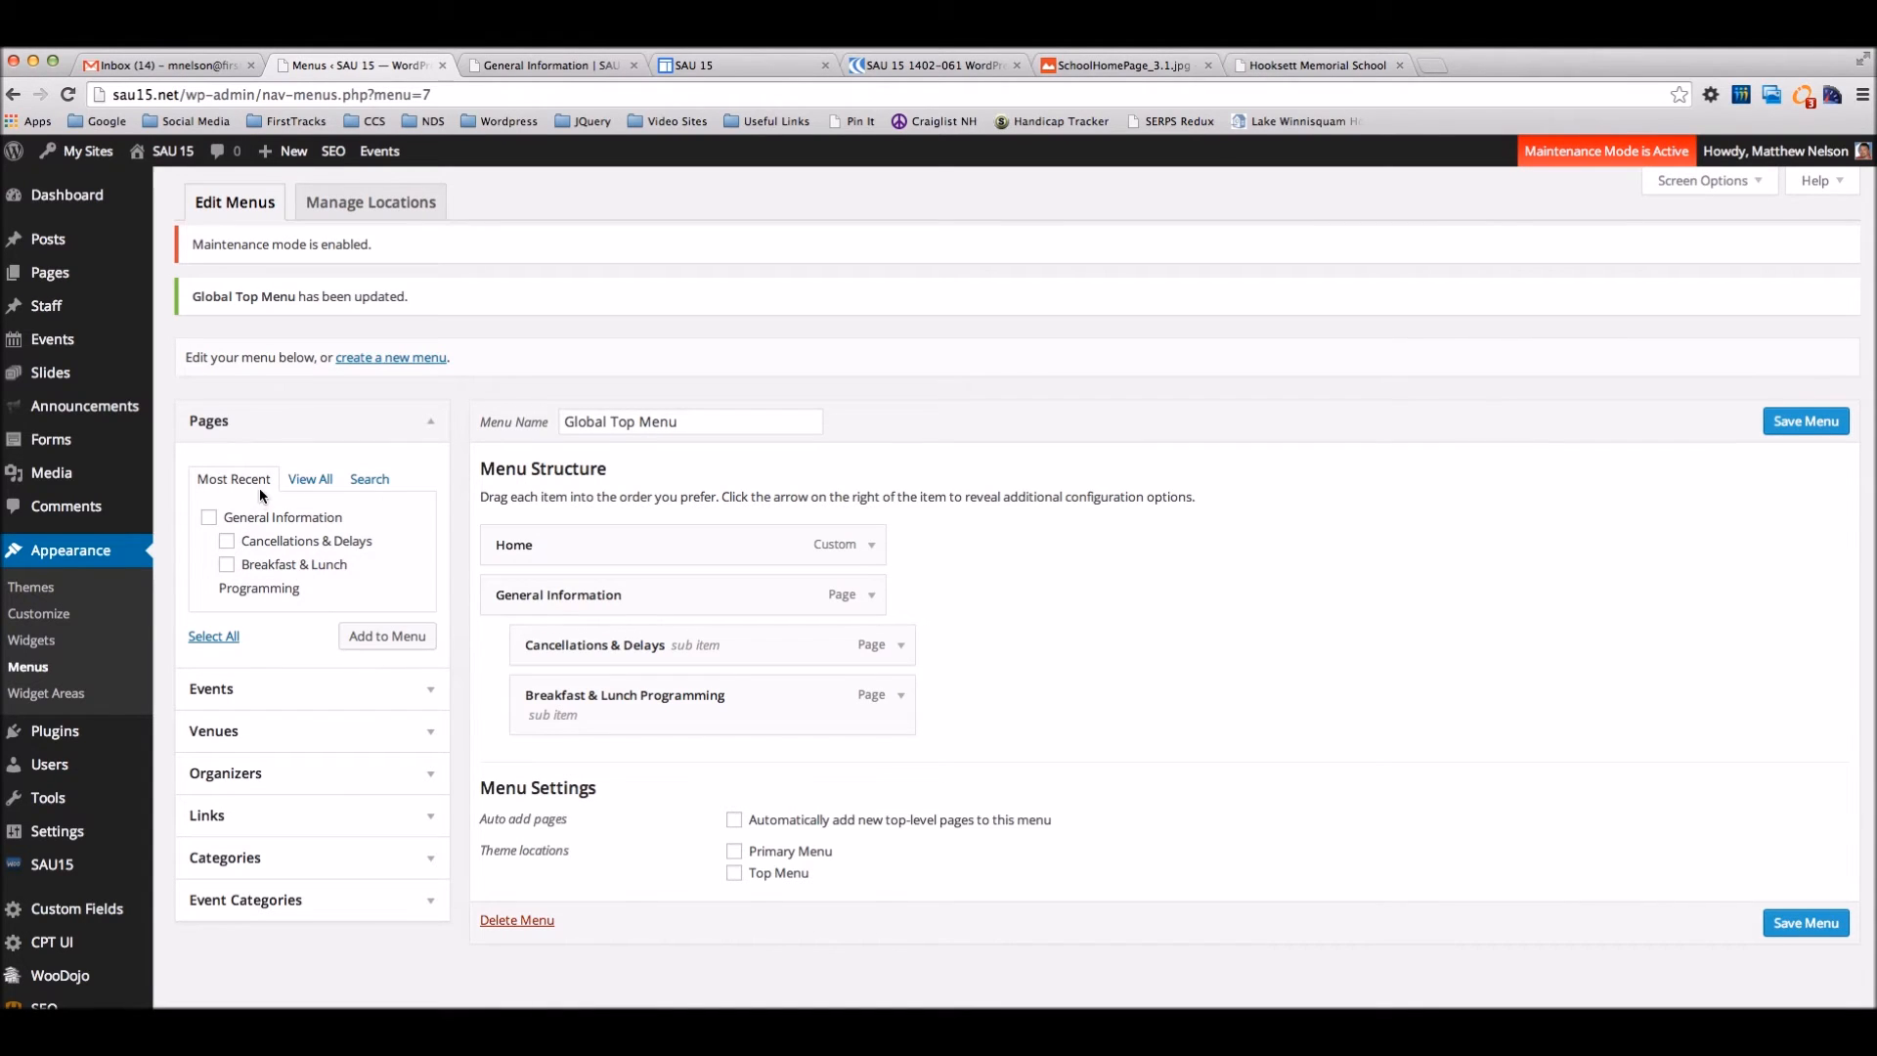
# Examine which pages, events, venues, organizers, links, categories and event categories can be added to the menu.
pyautogui.click(309, 479)
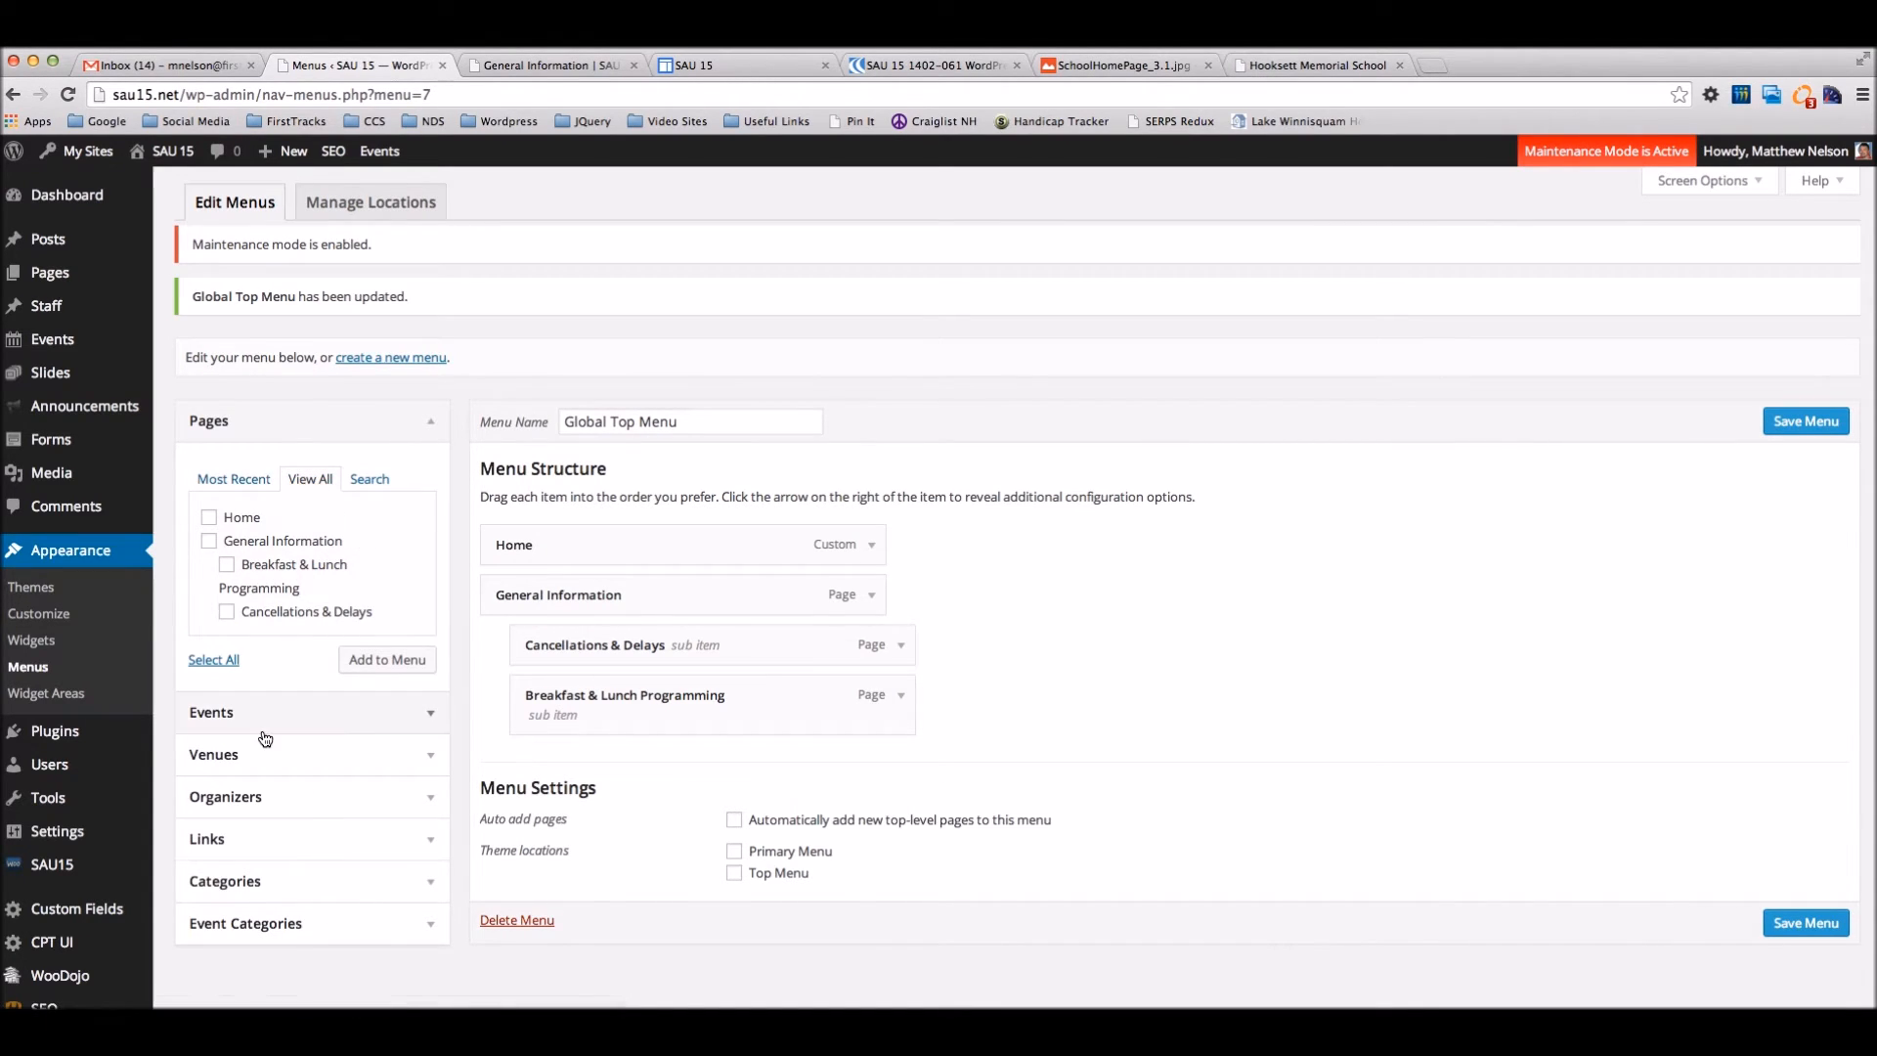
pyautogui.click(347, 716)
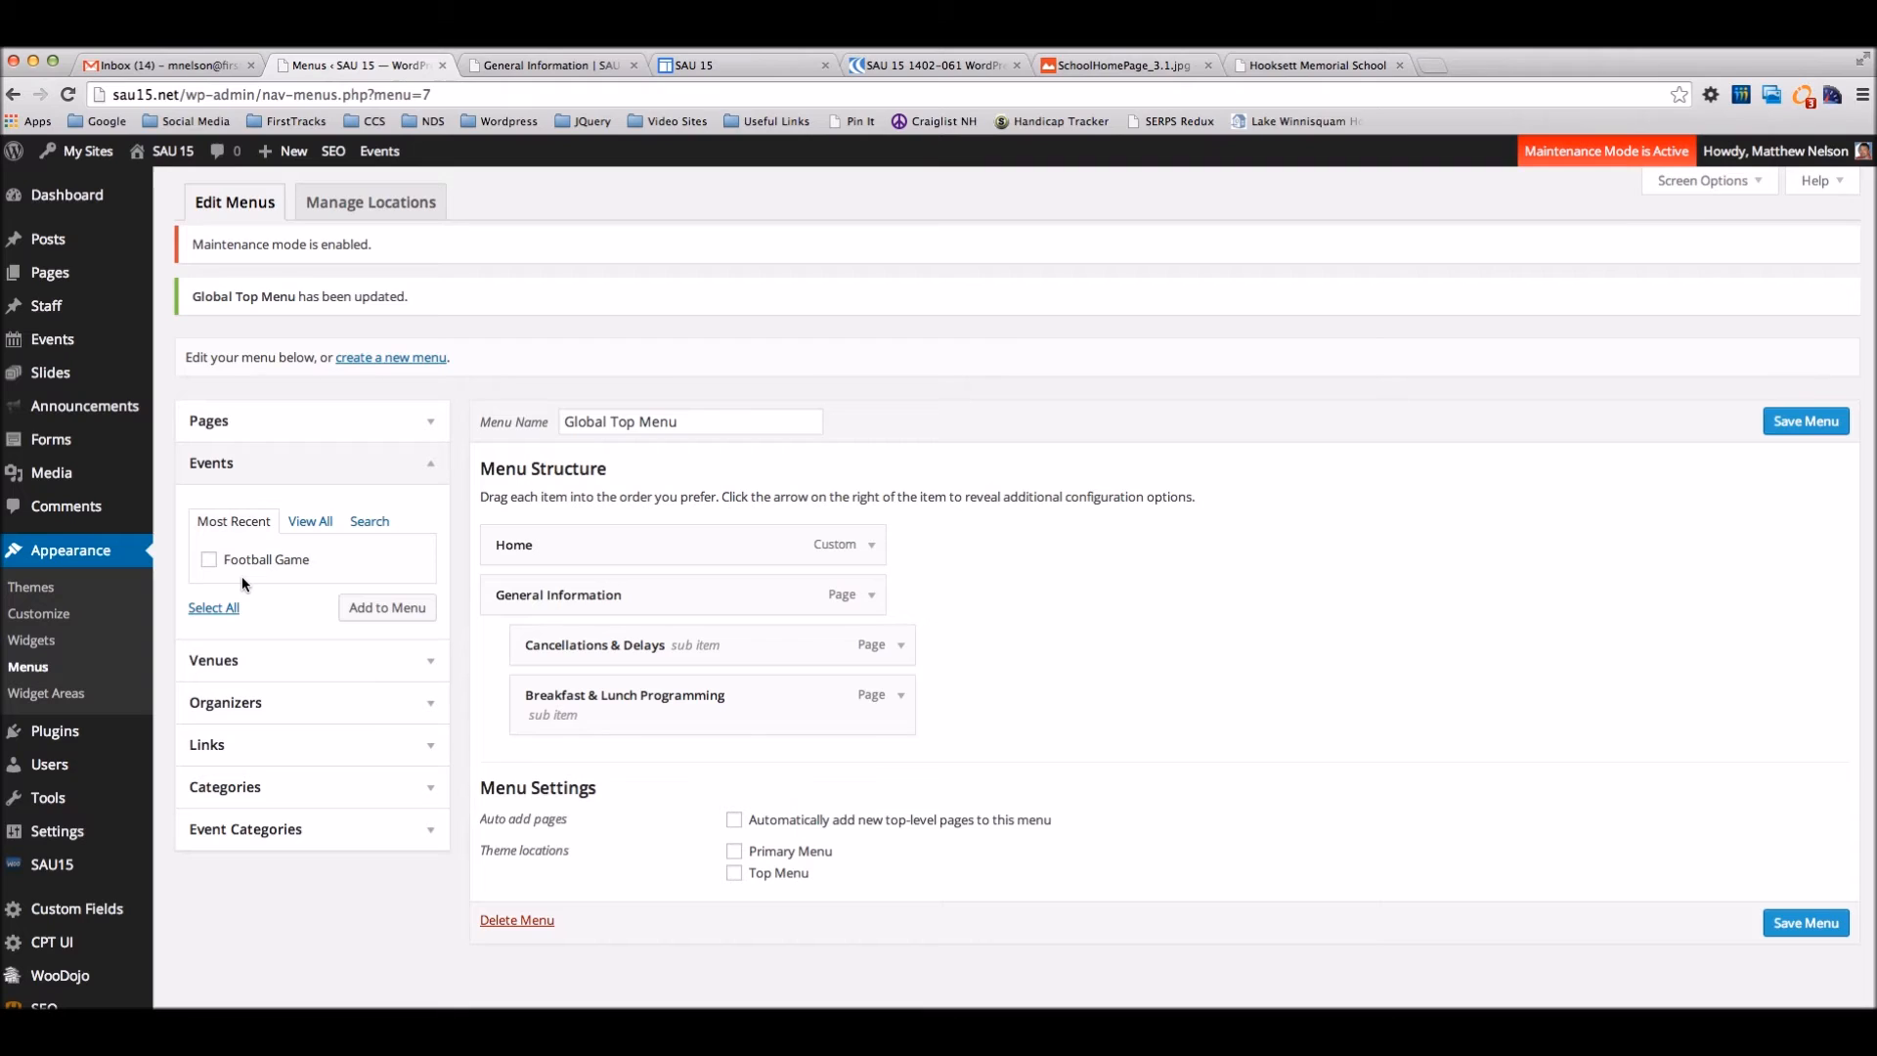
pyautogui.click(303, 670)
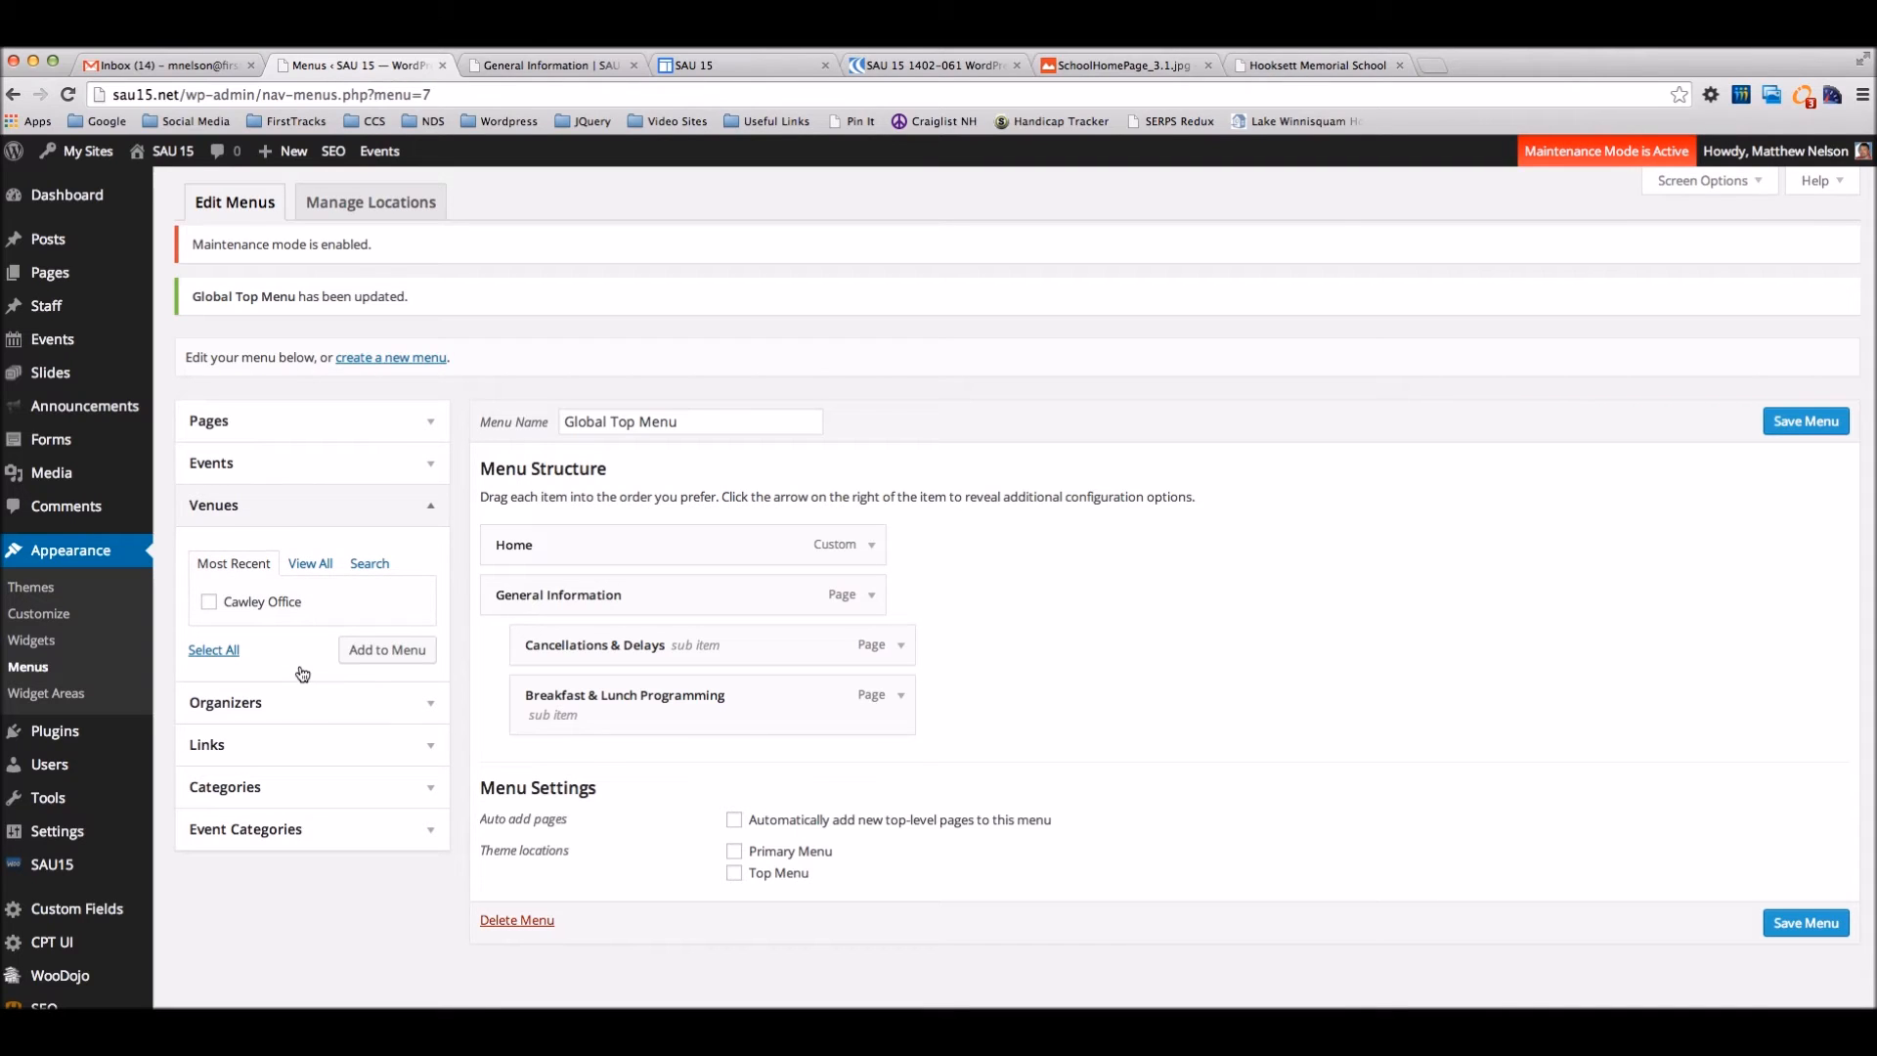
pyautogui.click(286, 703)
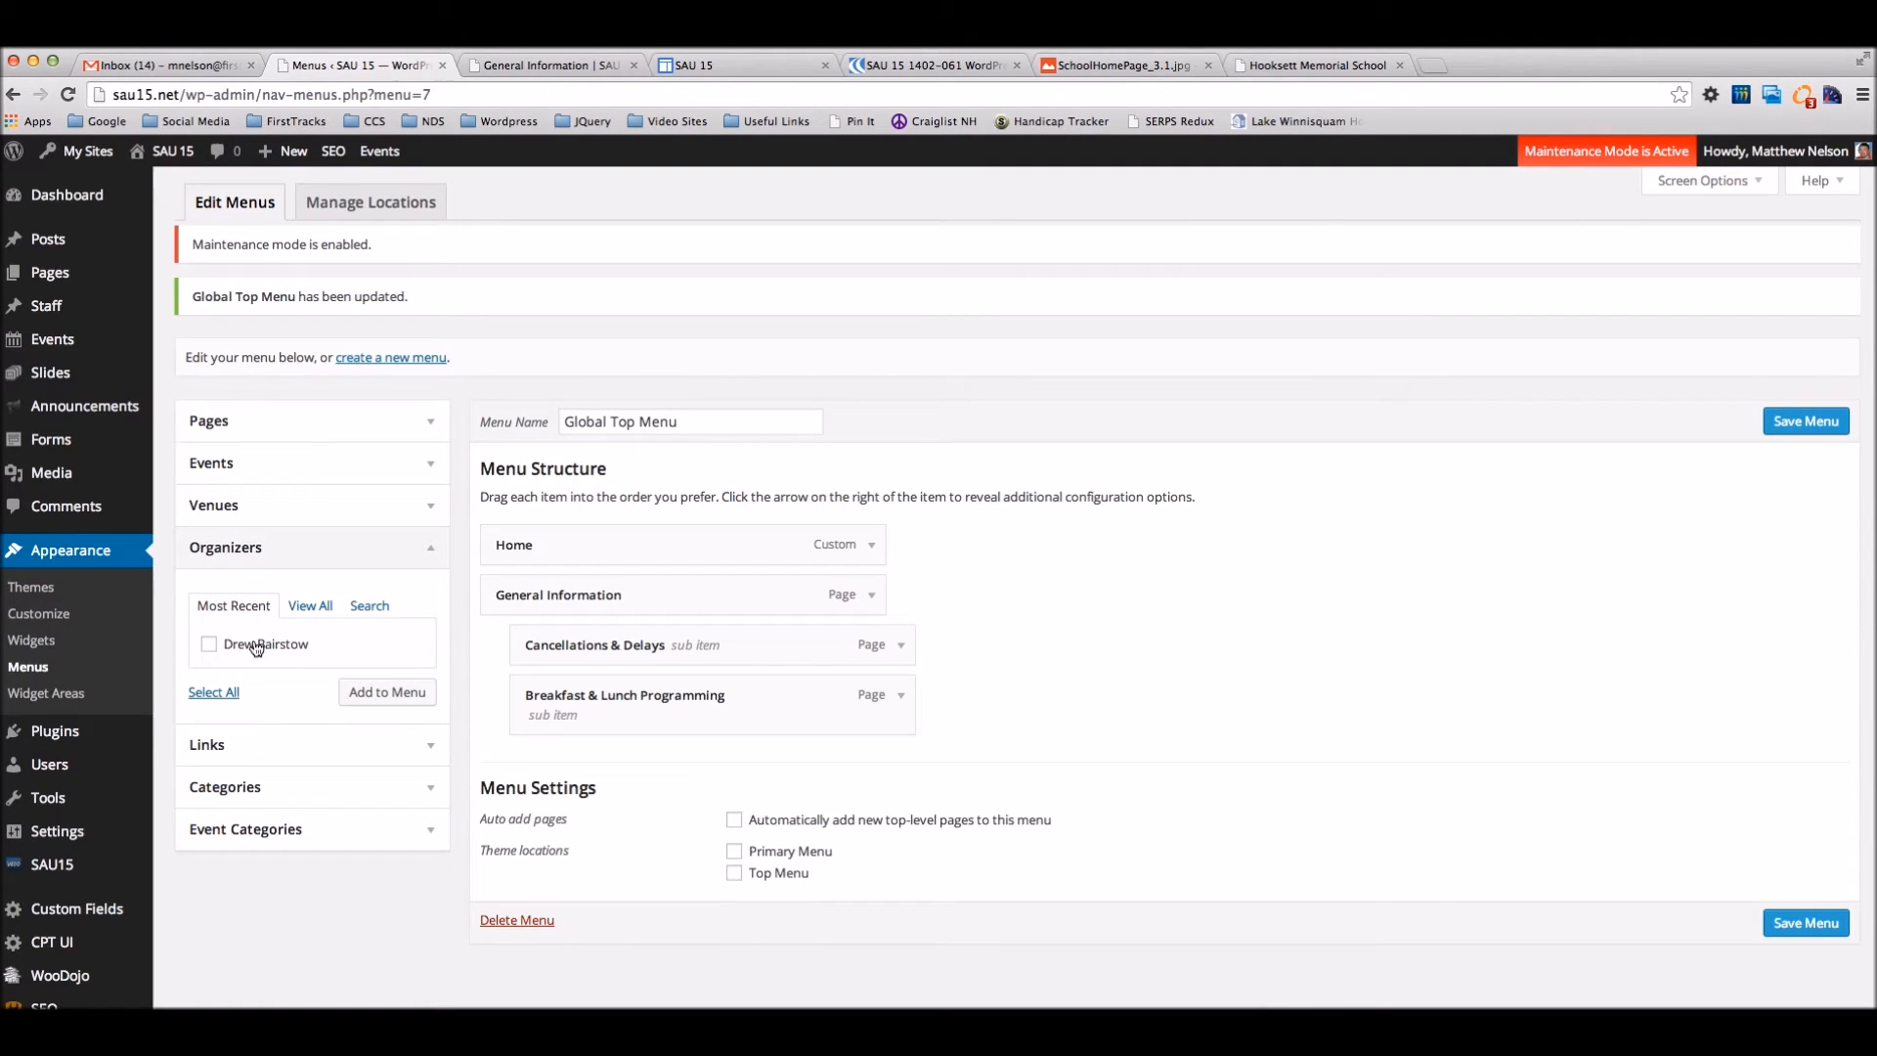
pyautogui.click(262, 735)
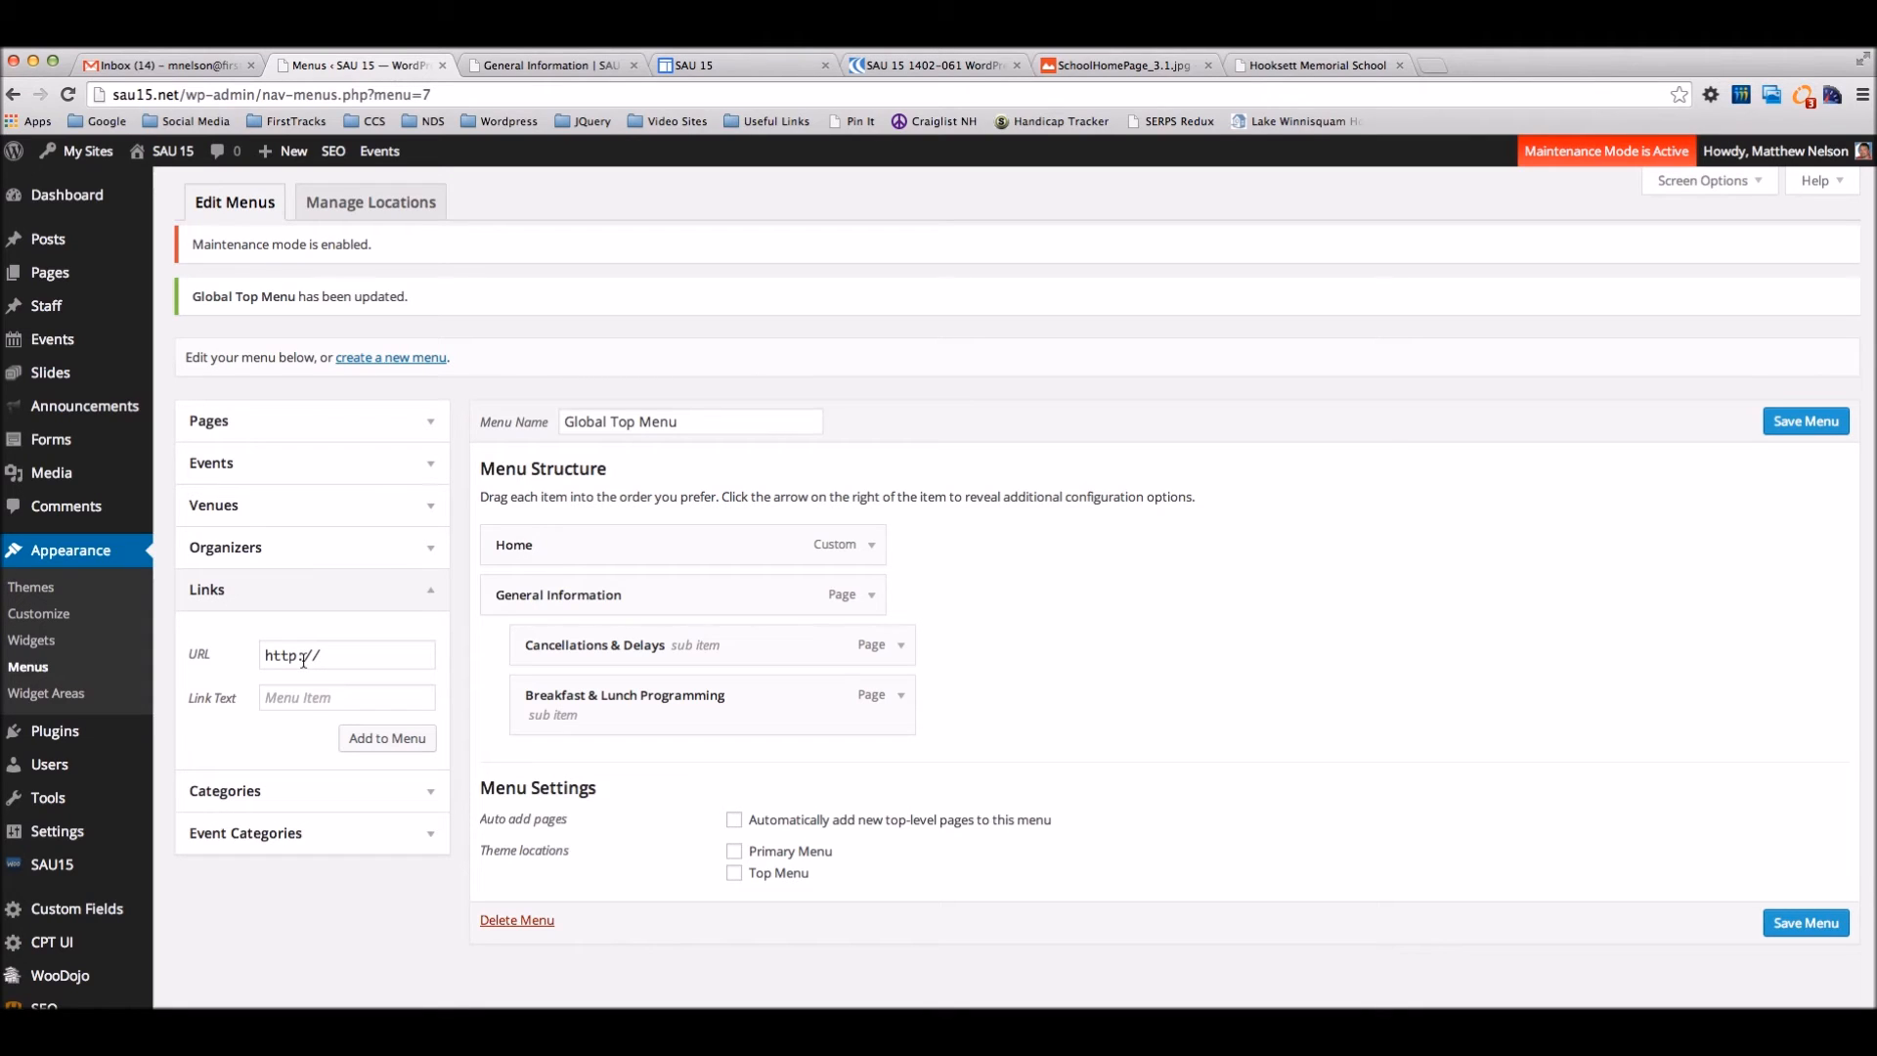
pyautogui.click(293, 790)
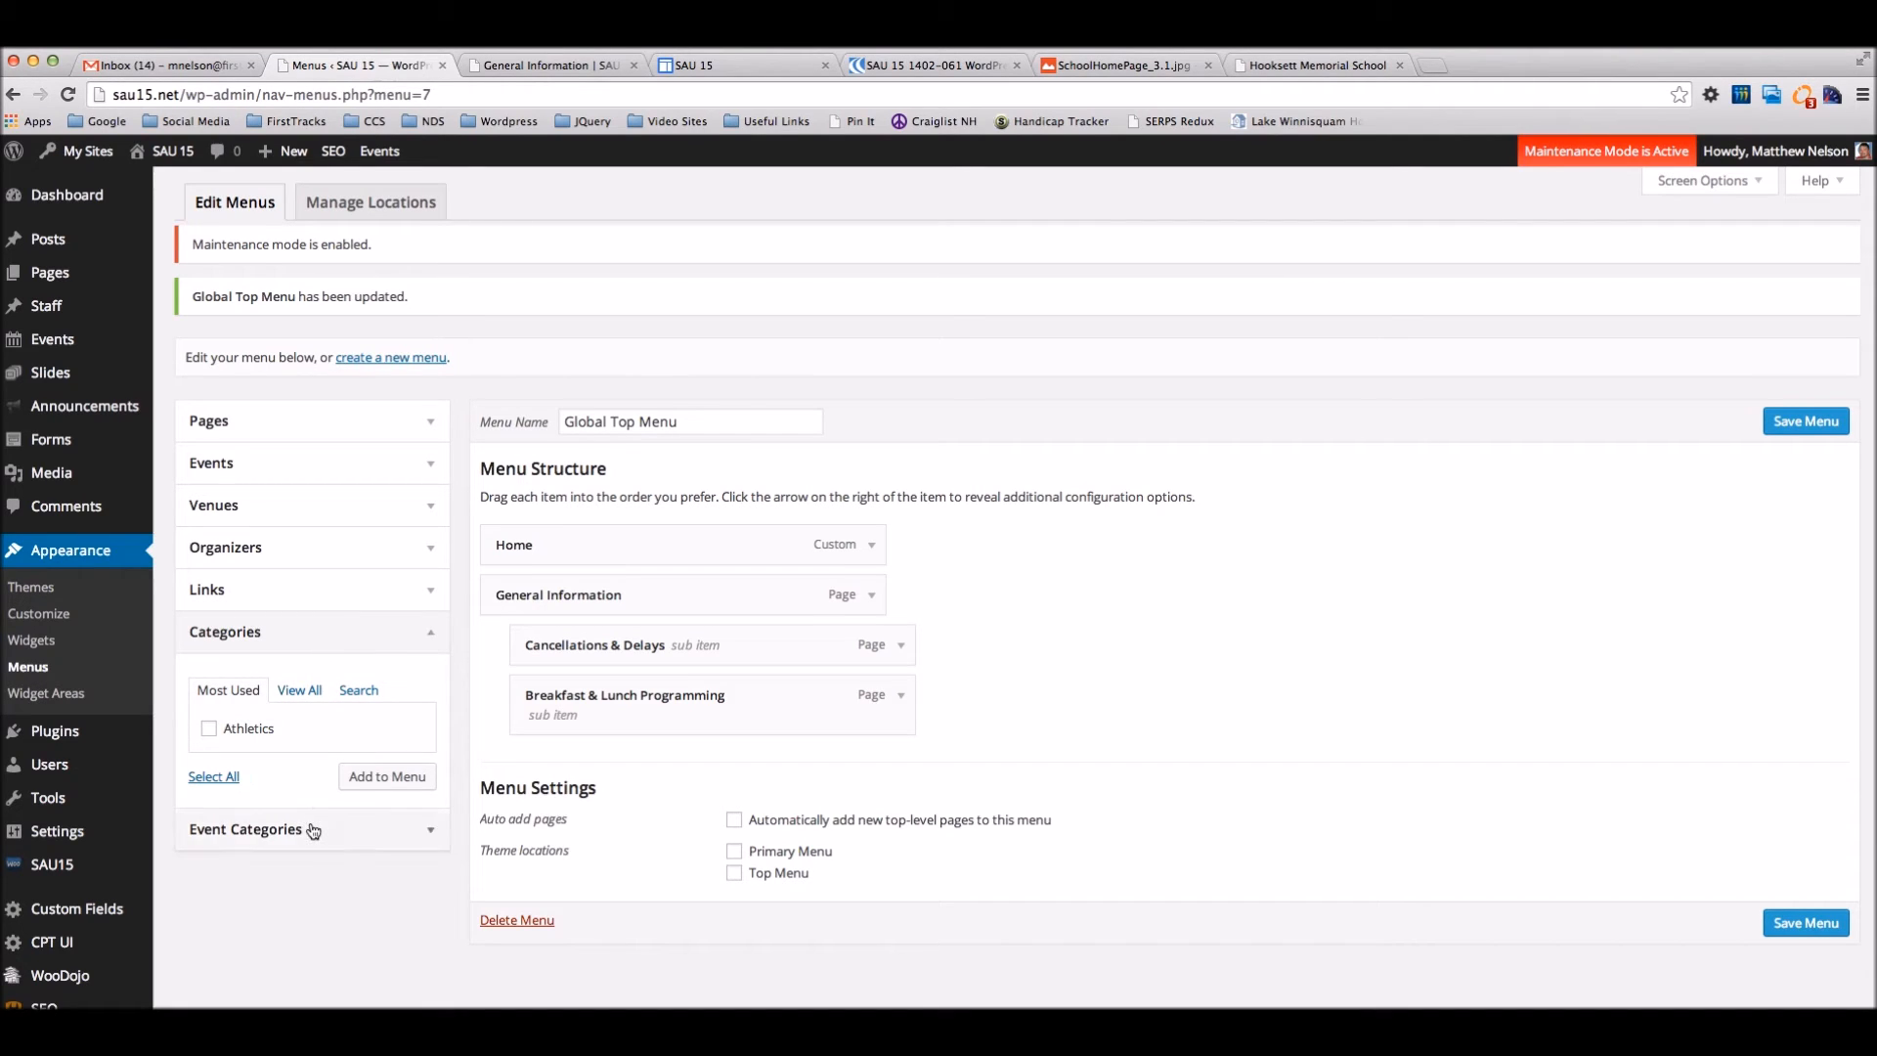
pyautogui.click(301, 827)
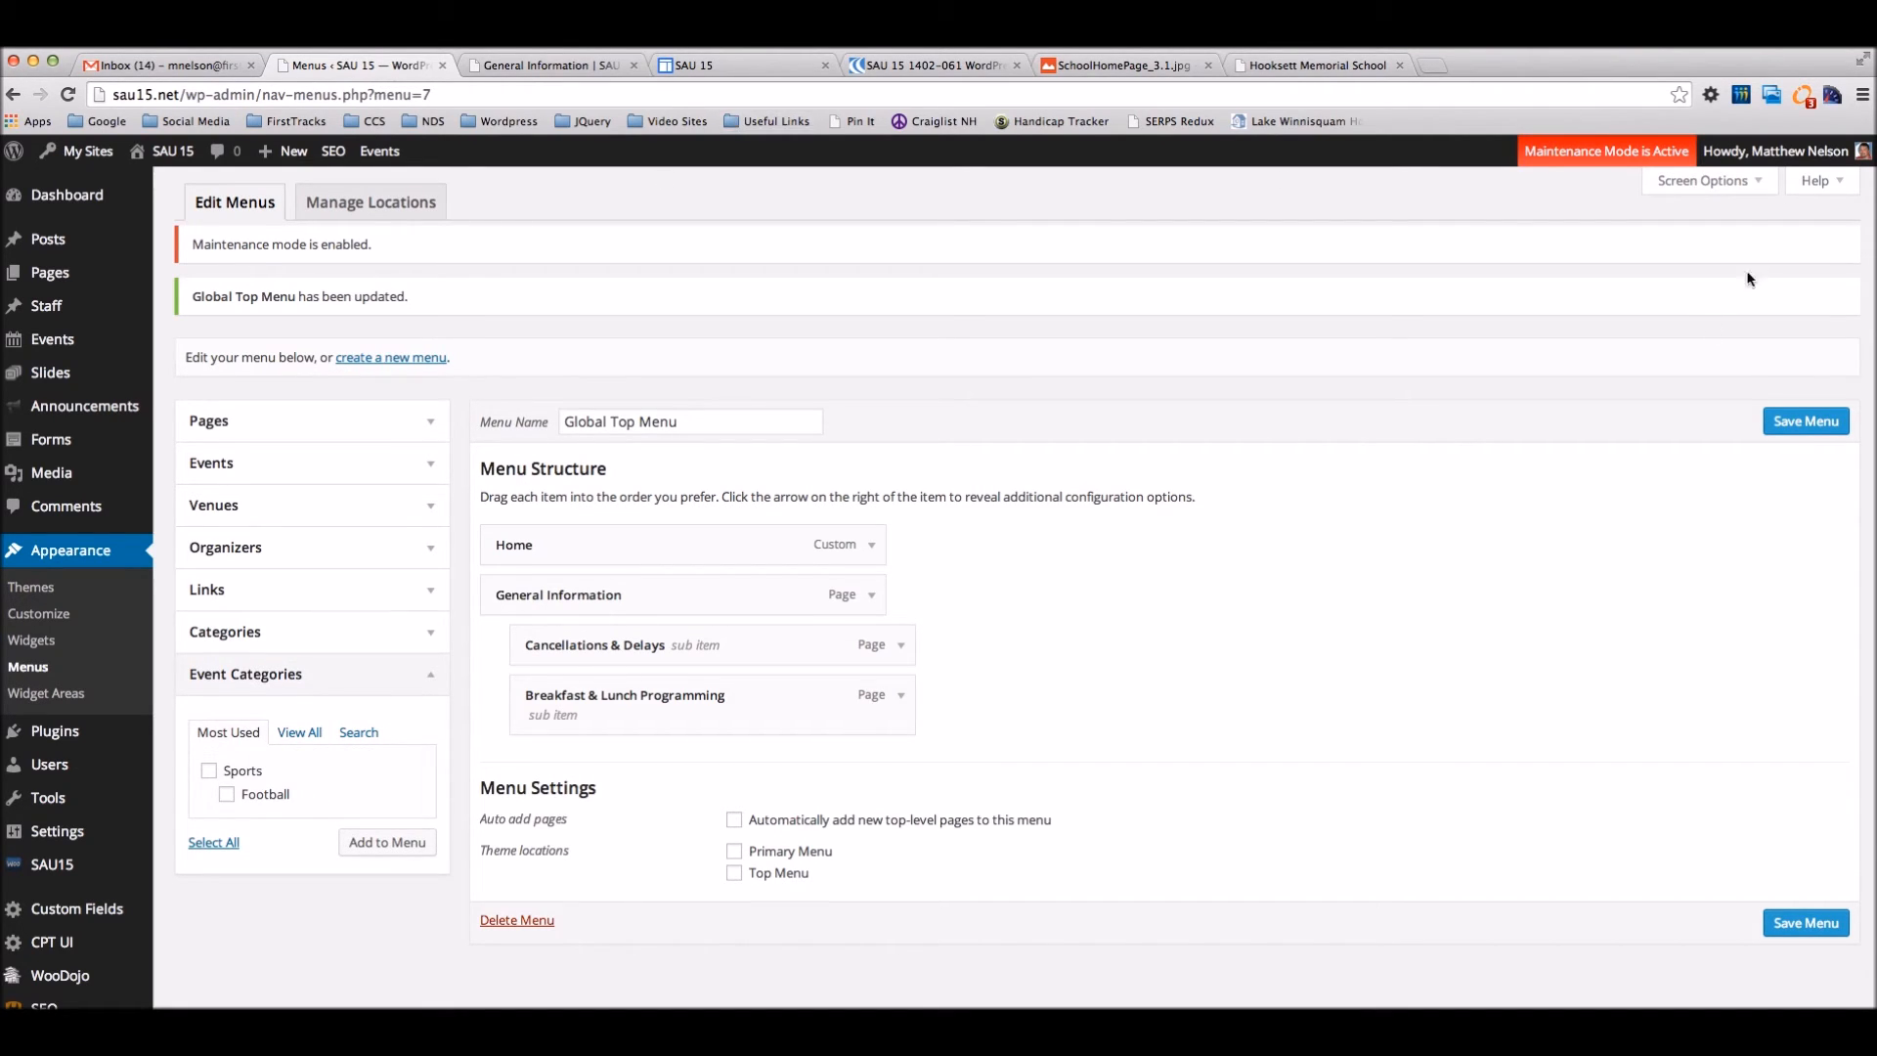
# Set the menu editor's screen options to also show Tags, Grades / Depts, Positions, Staff and Posts.
pyautogui.click(1706, 181)
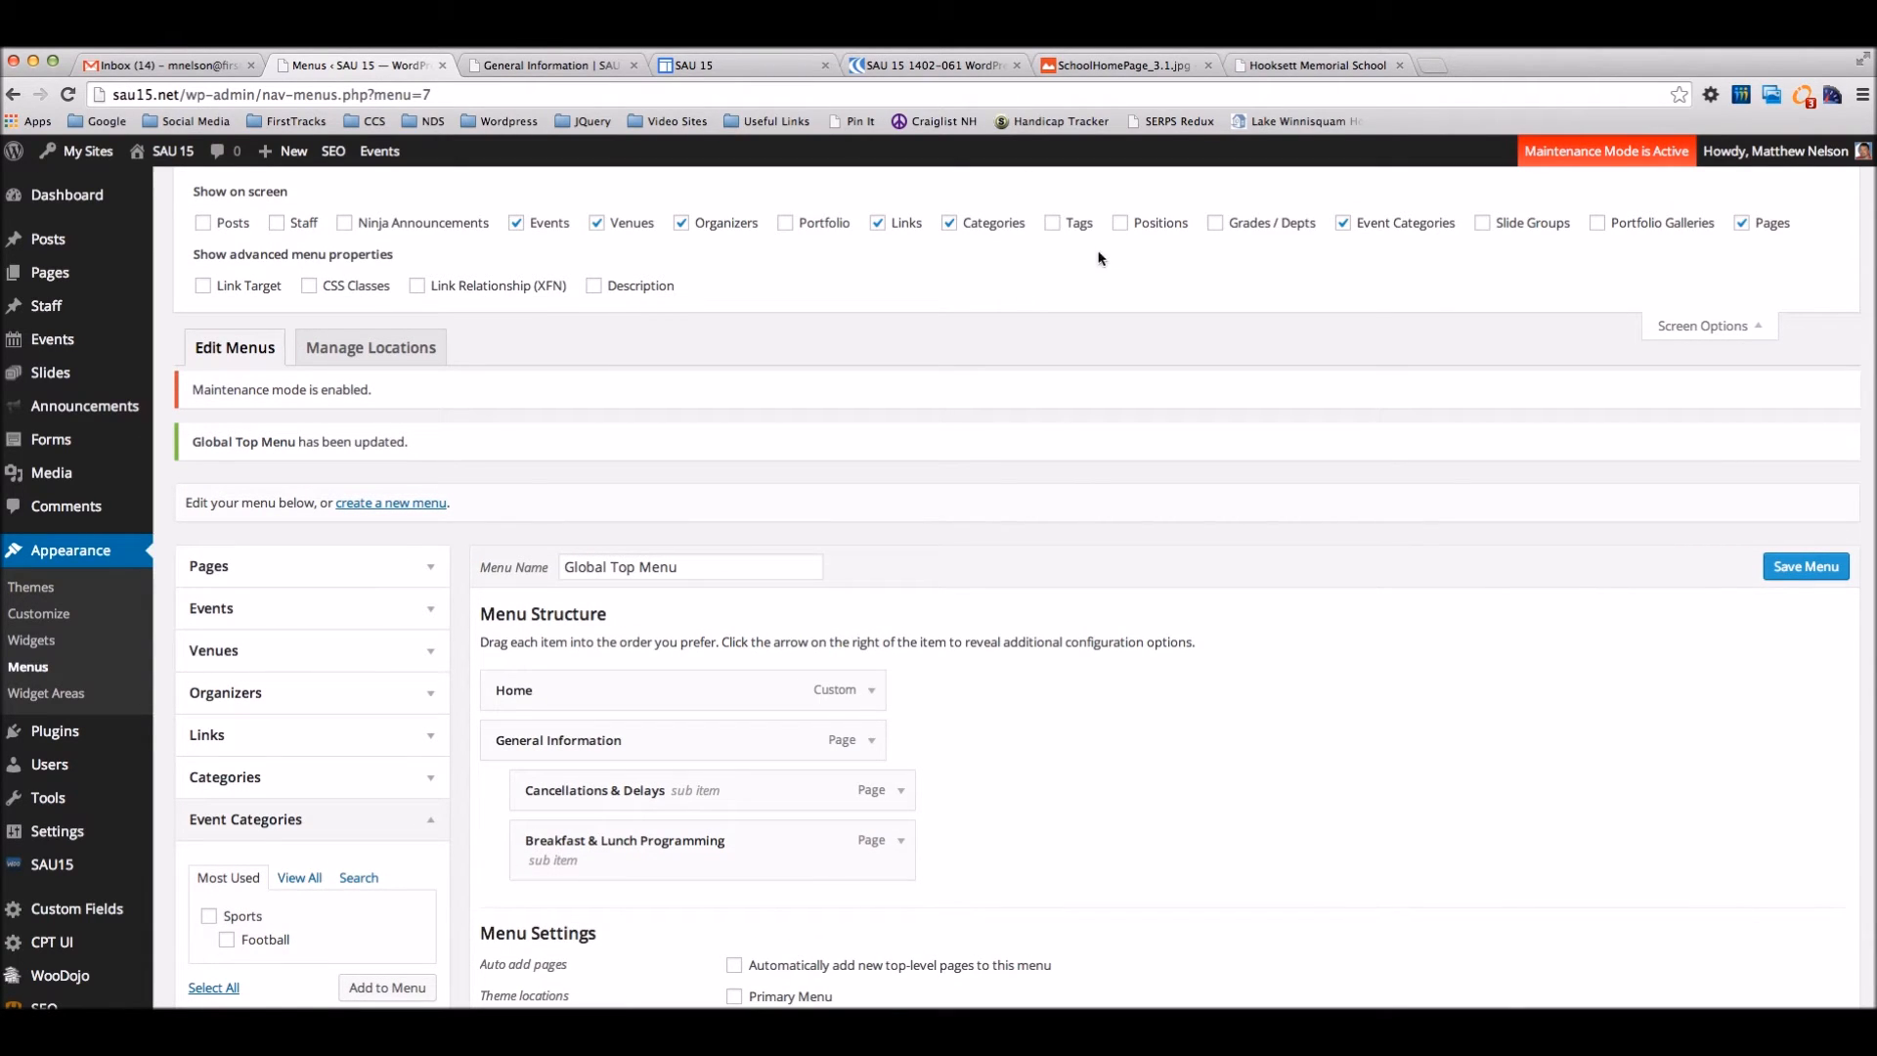
pyautogui.click(1053, 225)
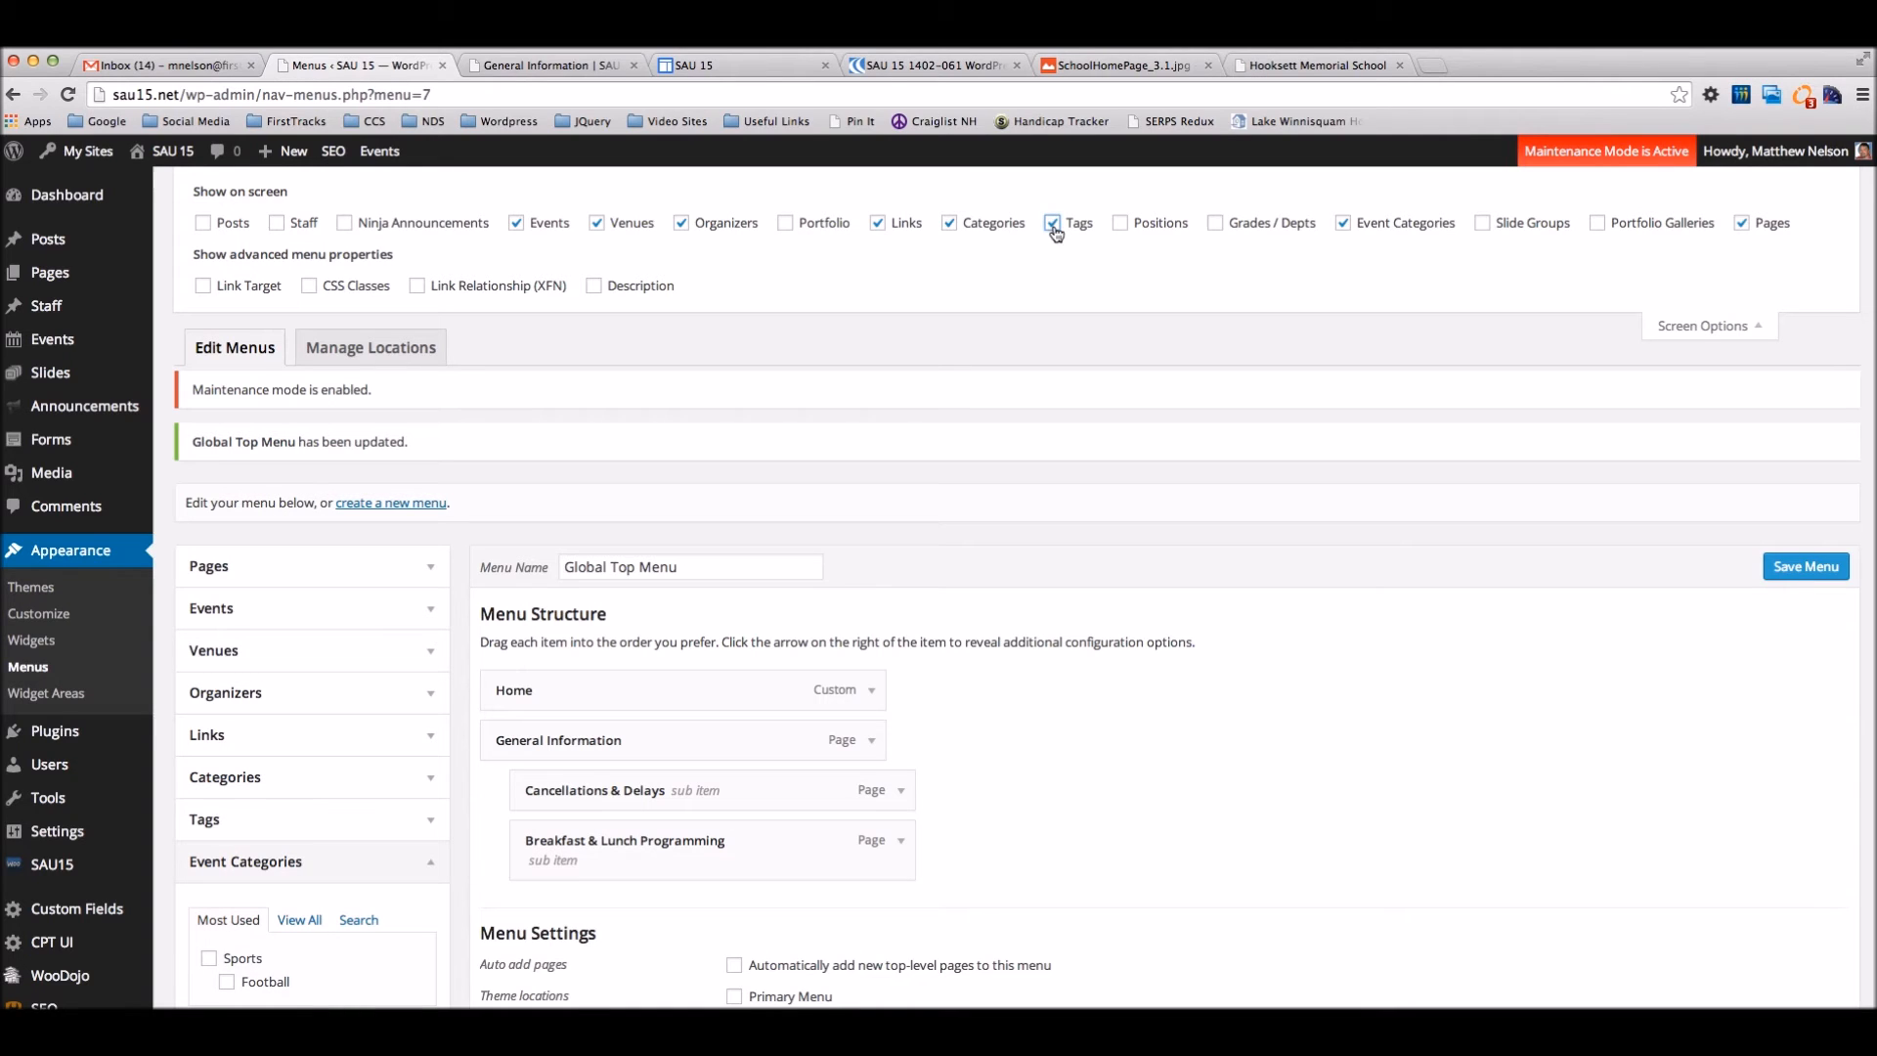
pyautogui.click(1233, 226)
pyautogui.click(1125, 224)
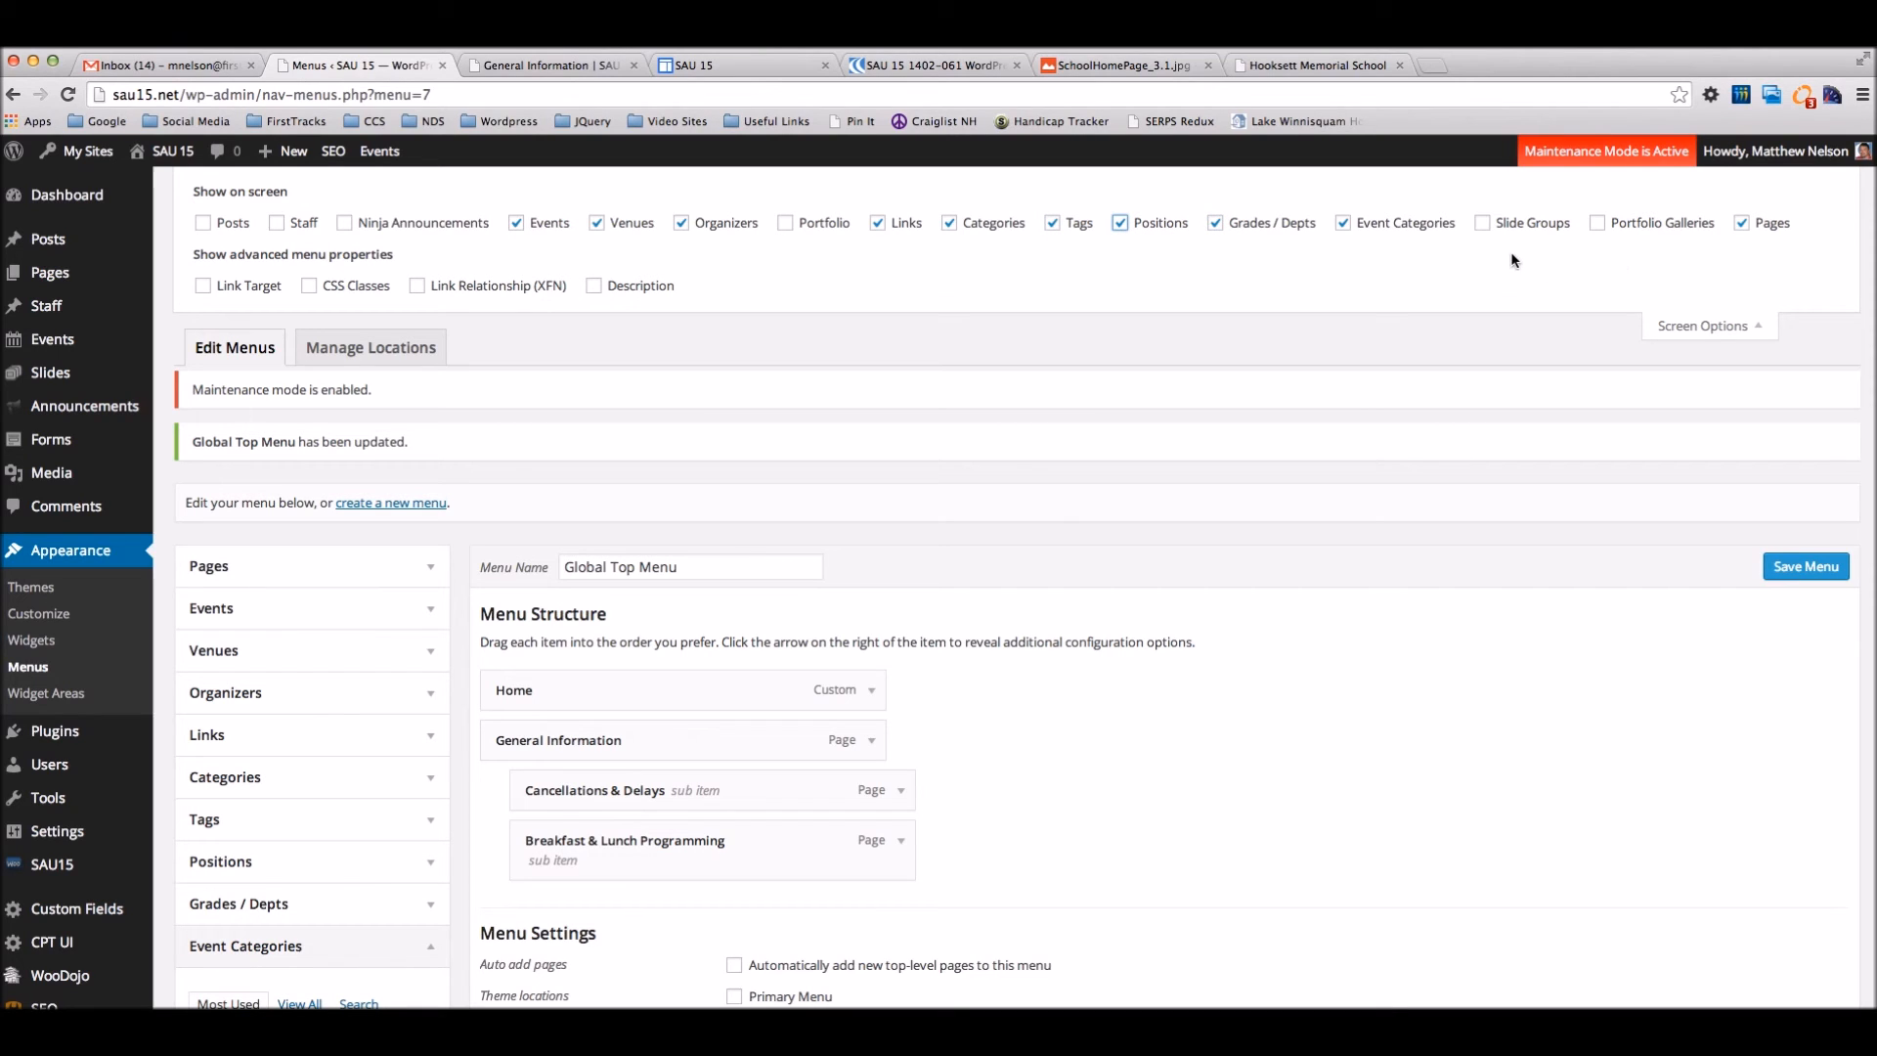
pyautogui.click(280, 223)
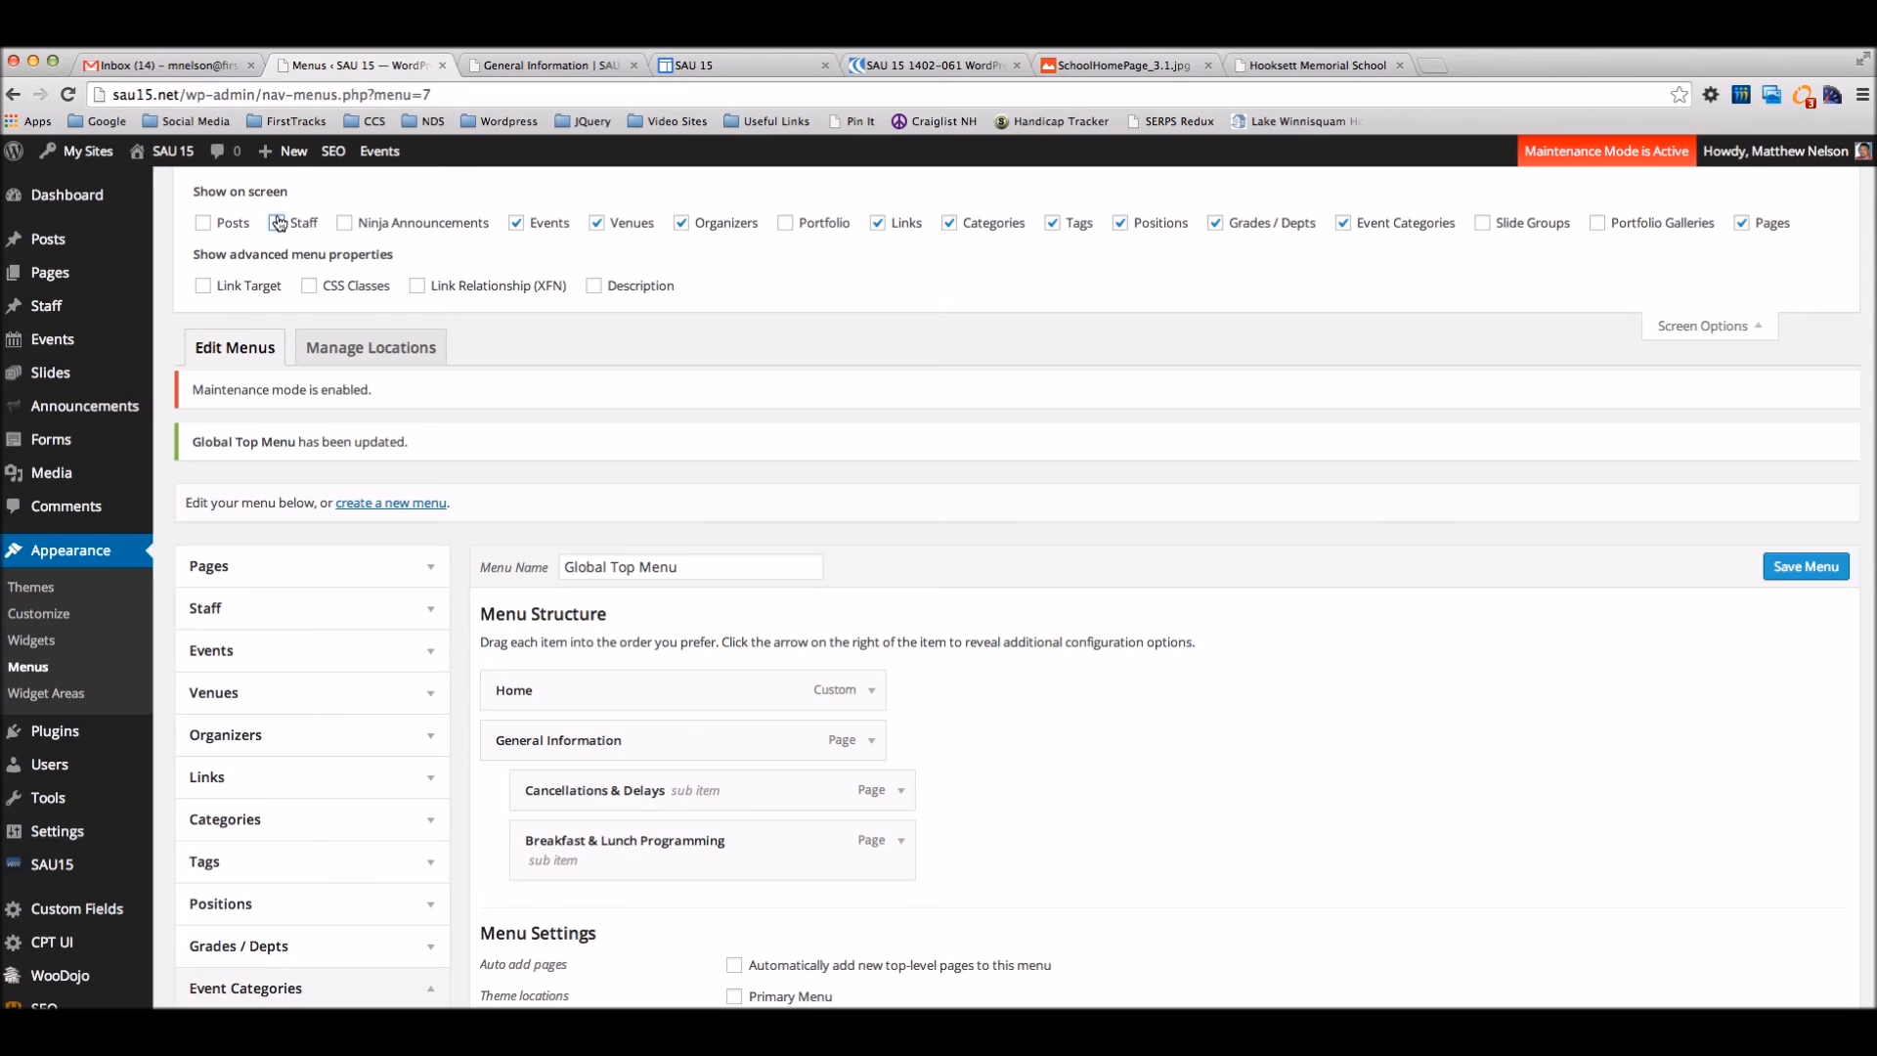
pyautogui.click(204, 227)
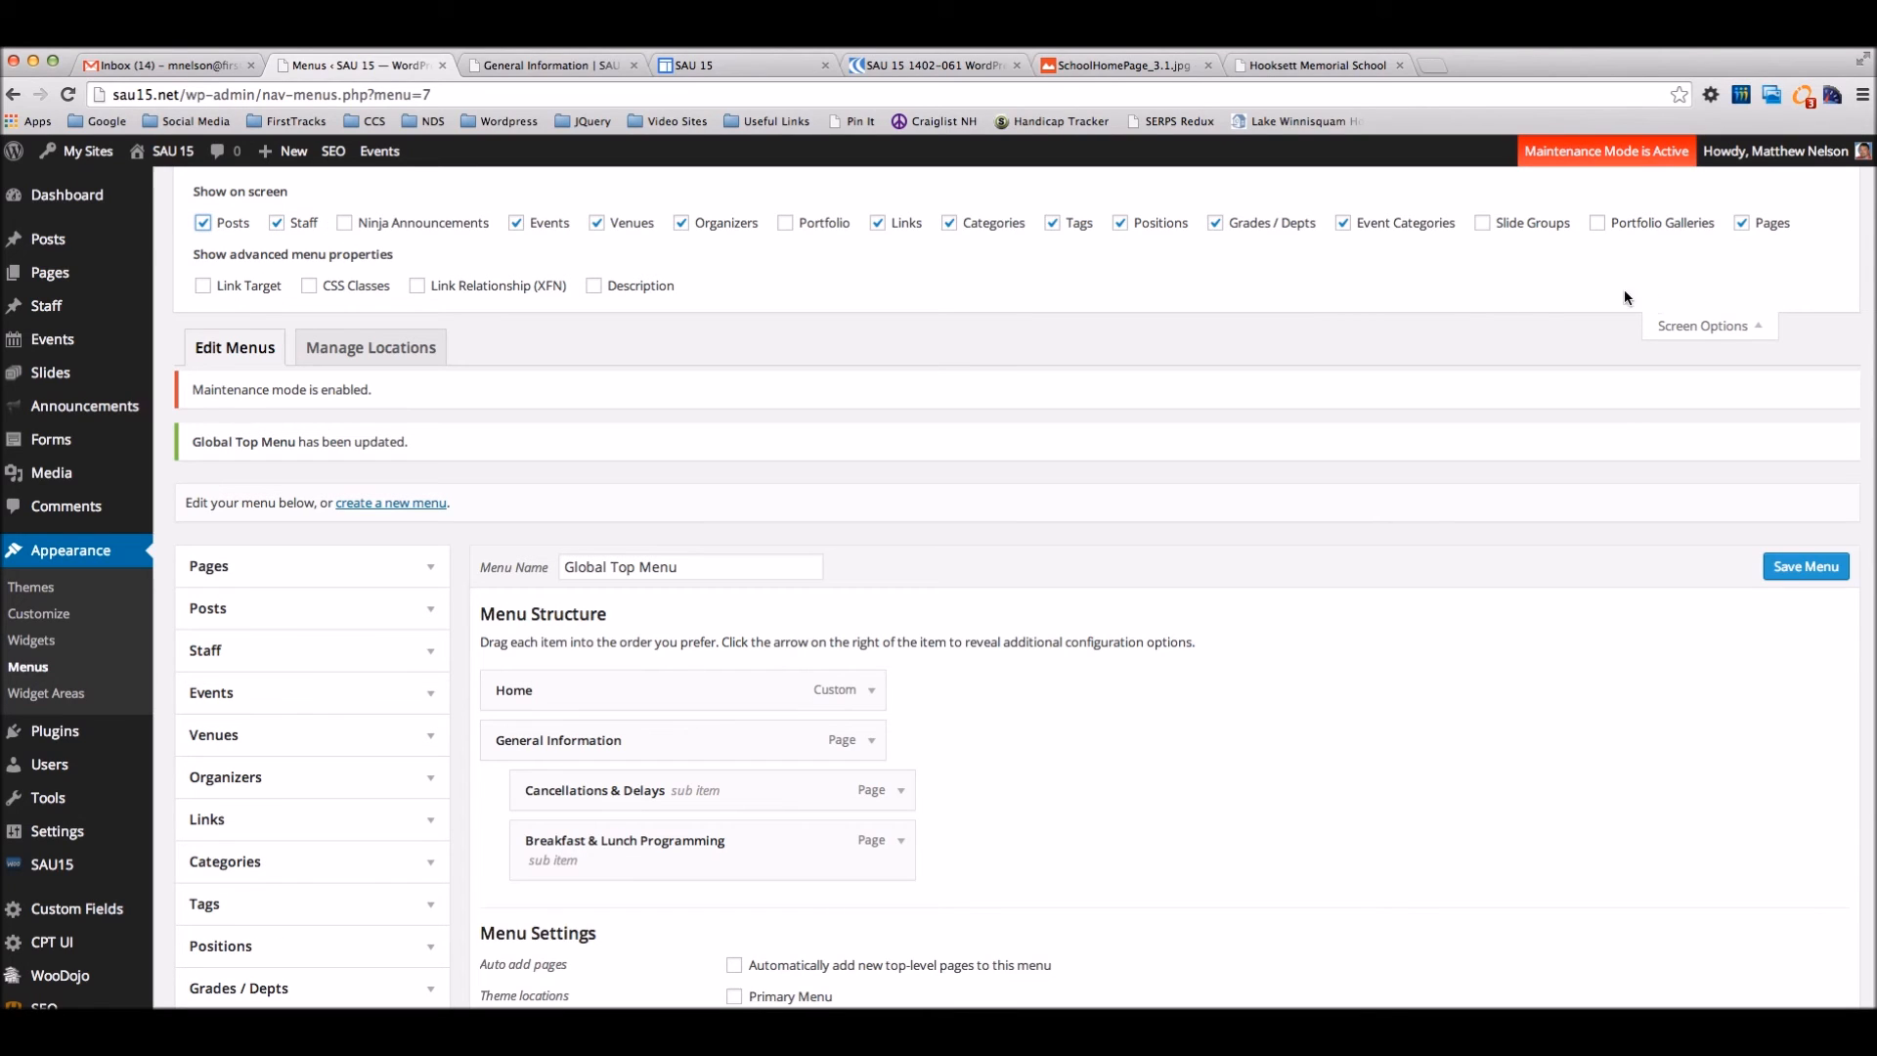
pyautogui.click(1673, 327)
# Shorten the General Information item's navigation label to "General Info" and save the menu.
pyautogui.scroll(-3, 1488, 531)
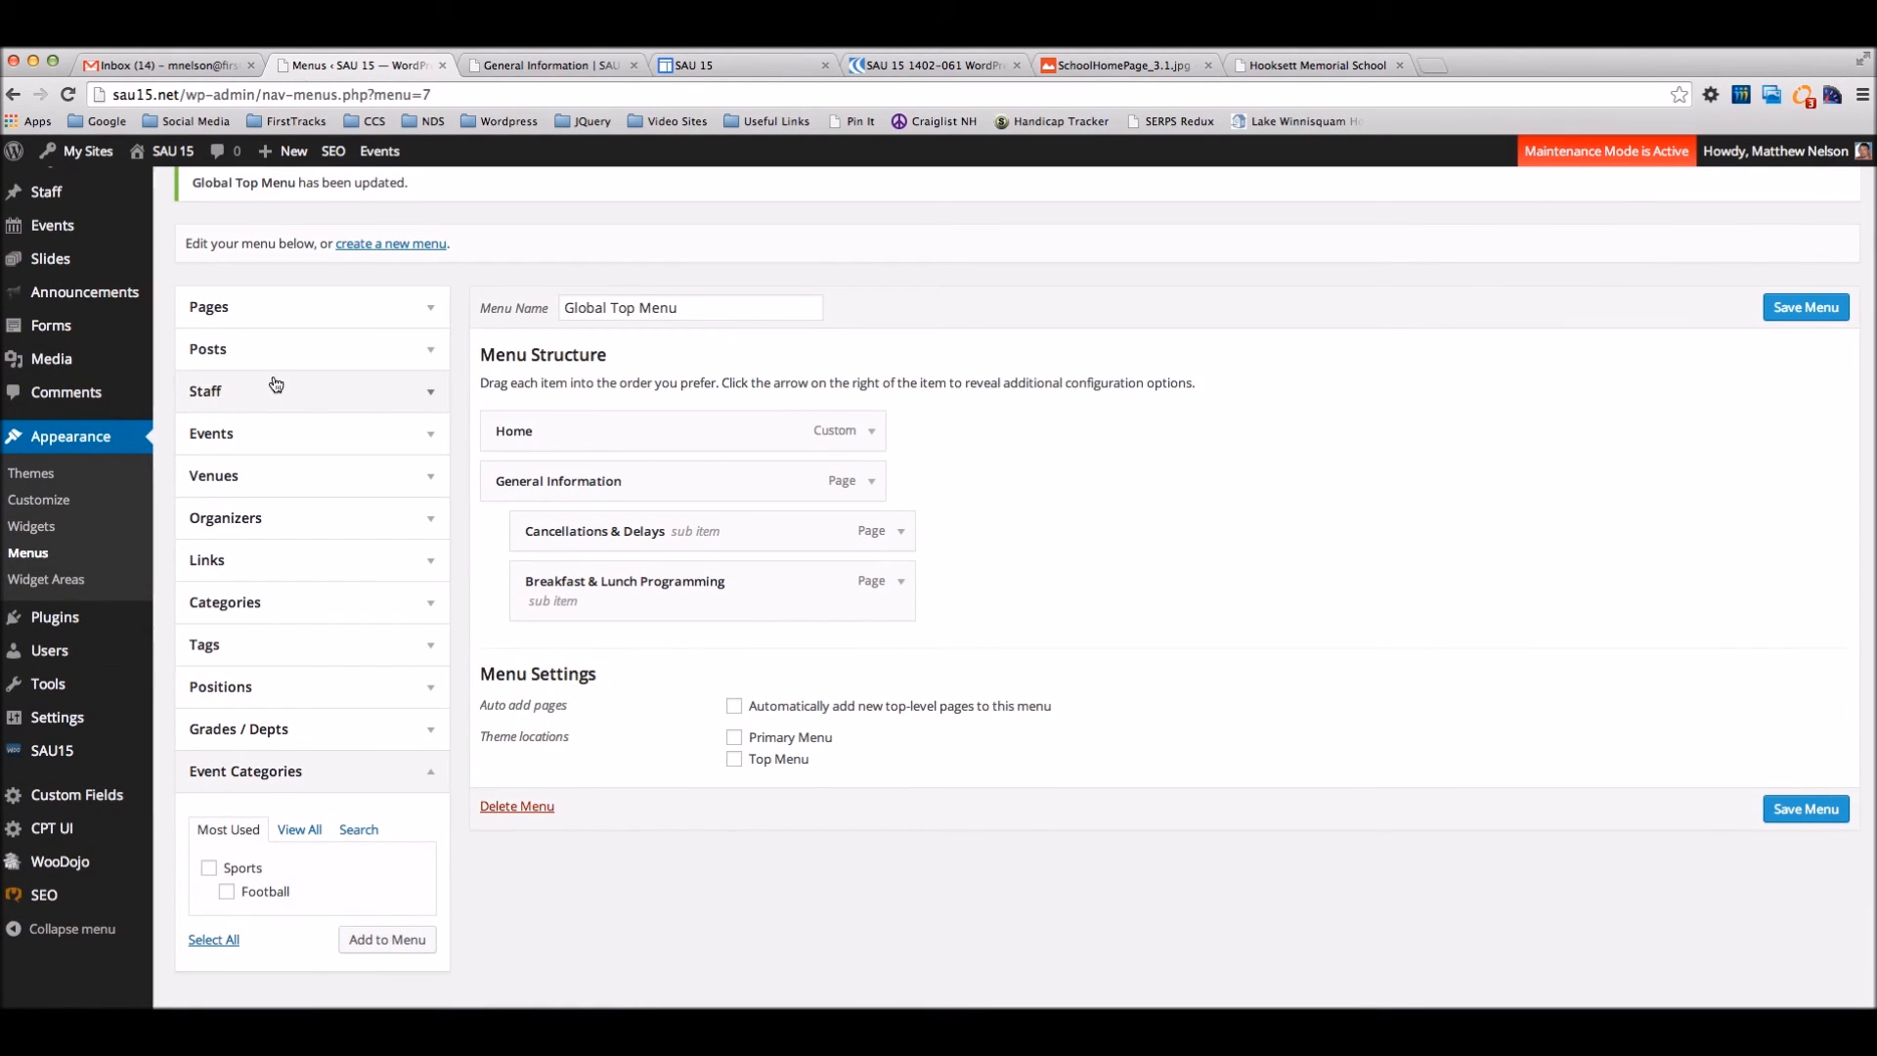
pyautogui.click(871, 483)
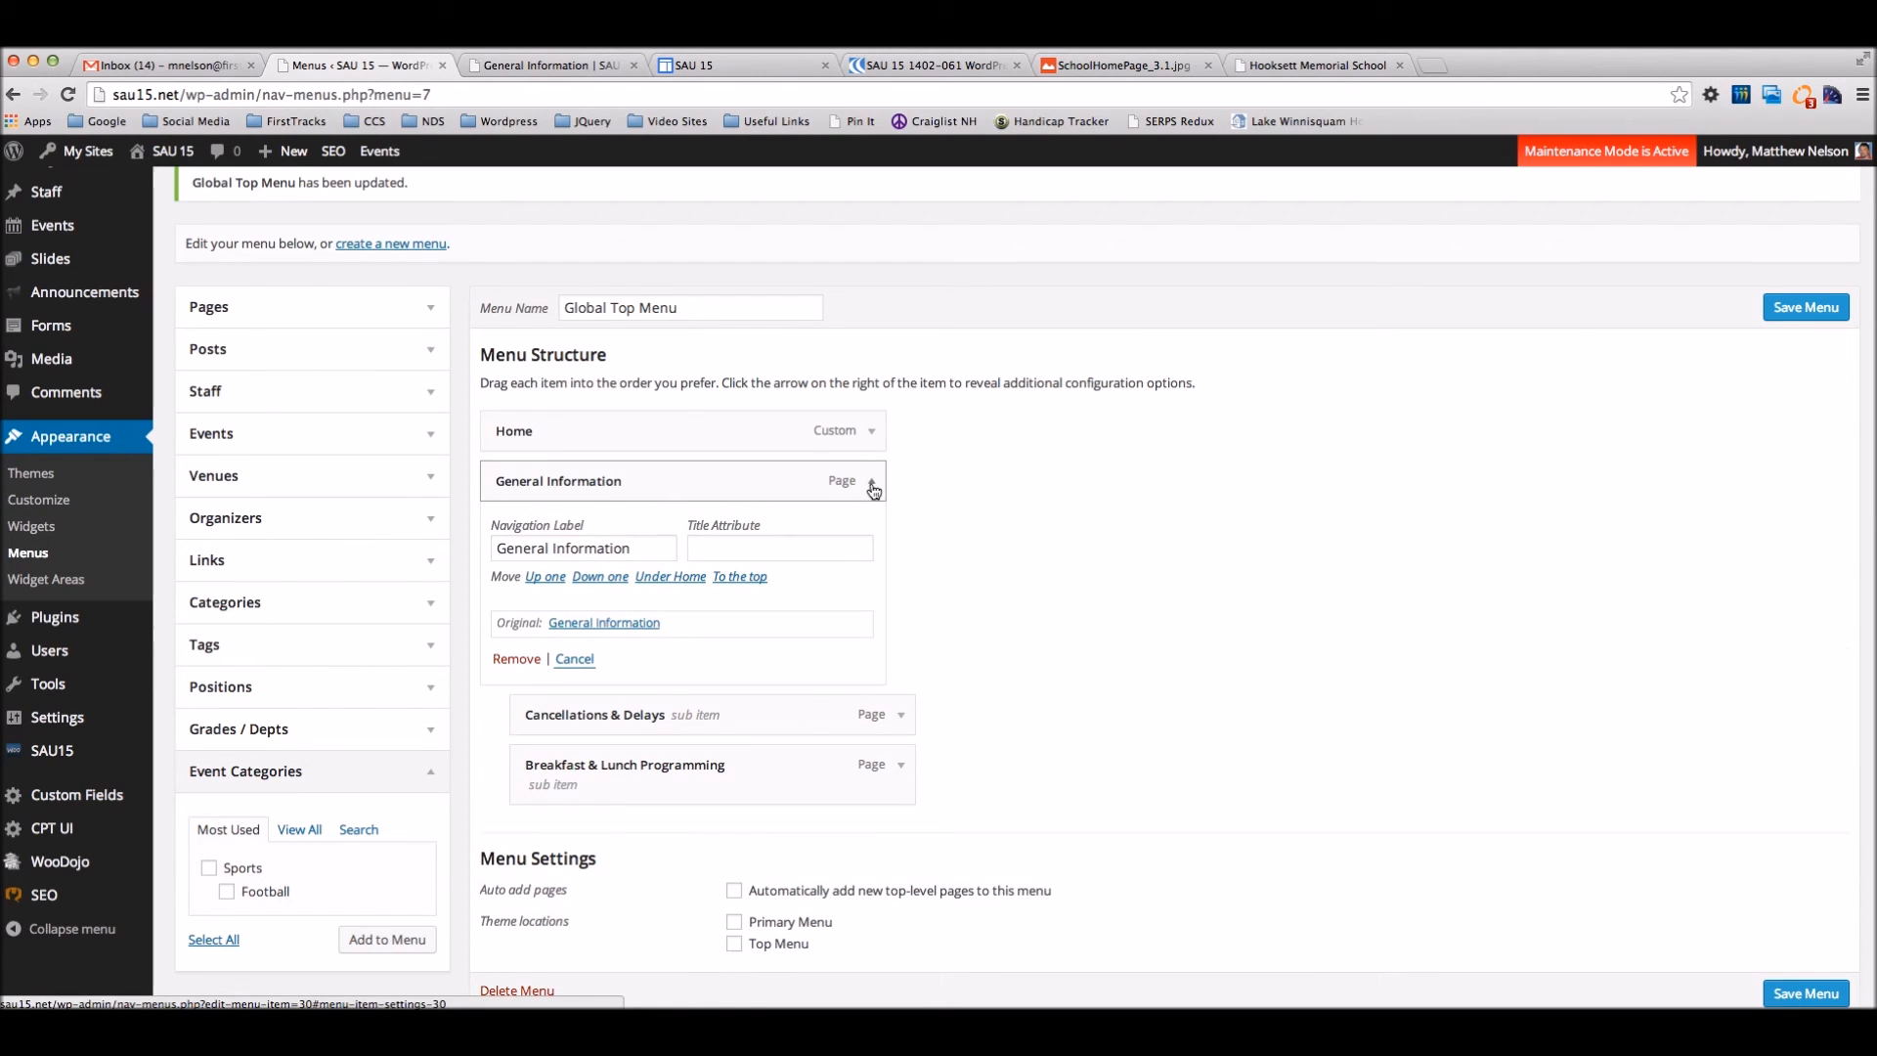
pyautogui.click(655, 548)
pyautogui.press('BackSpace')
pyautogui.press('BackSpace')
pyautogui.press('BackSpace')
pyautogui.press('BackSpace')
pyautogui.press('BackSpace')
pyautogui.press('BackSpace')
pyautogui.press('BackSpace')
pyautogui.click(1336, 589)
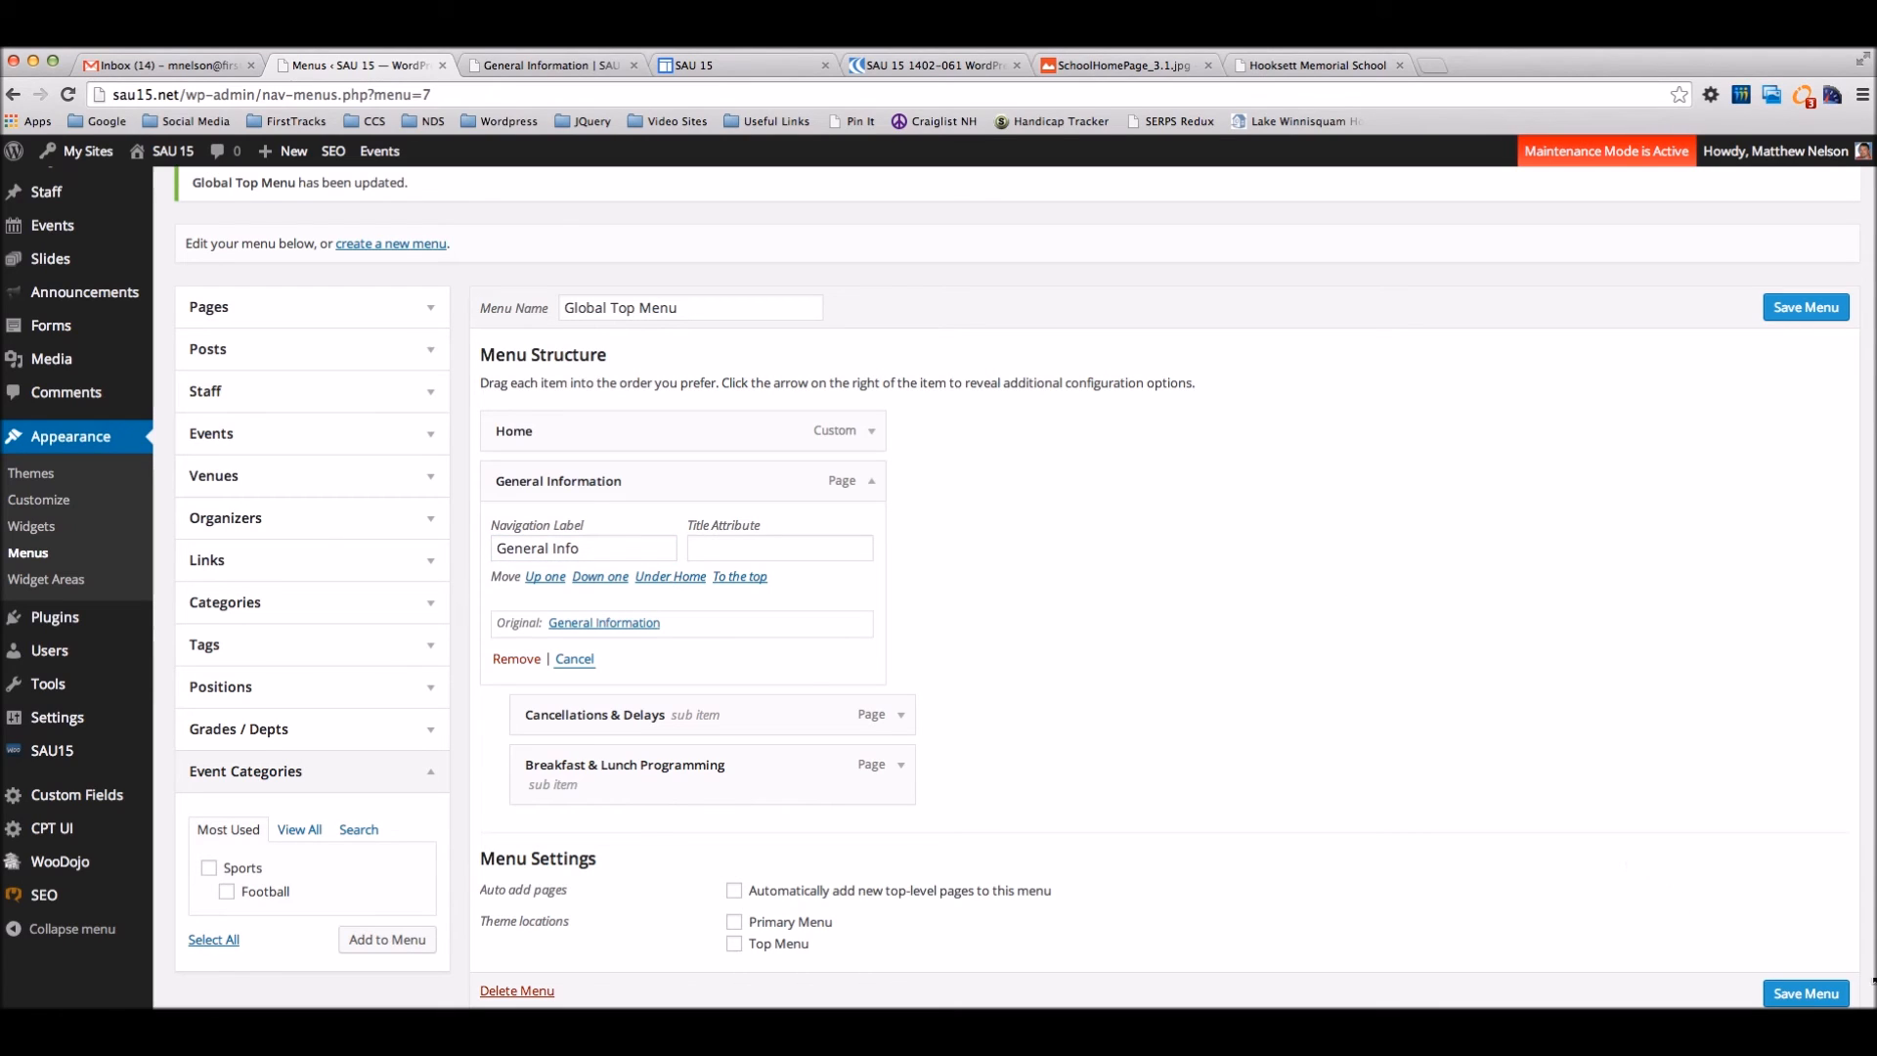
pyautogui.click(1806, 995)
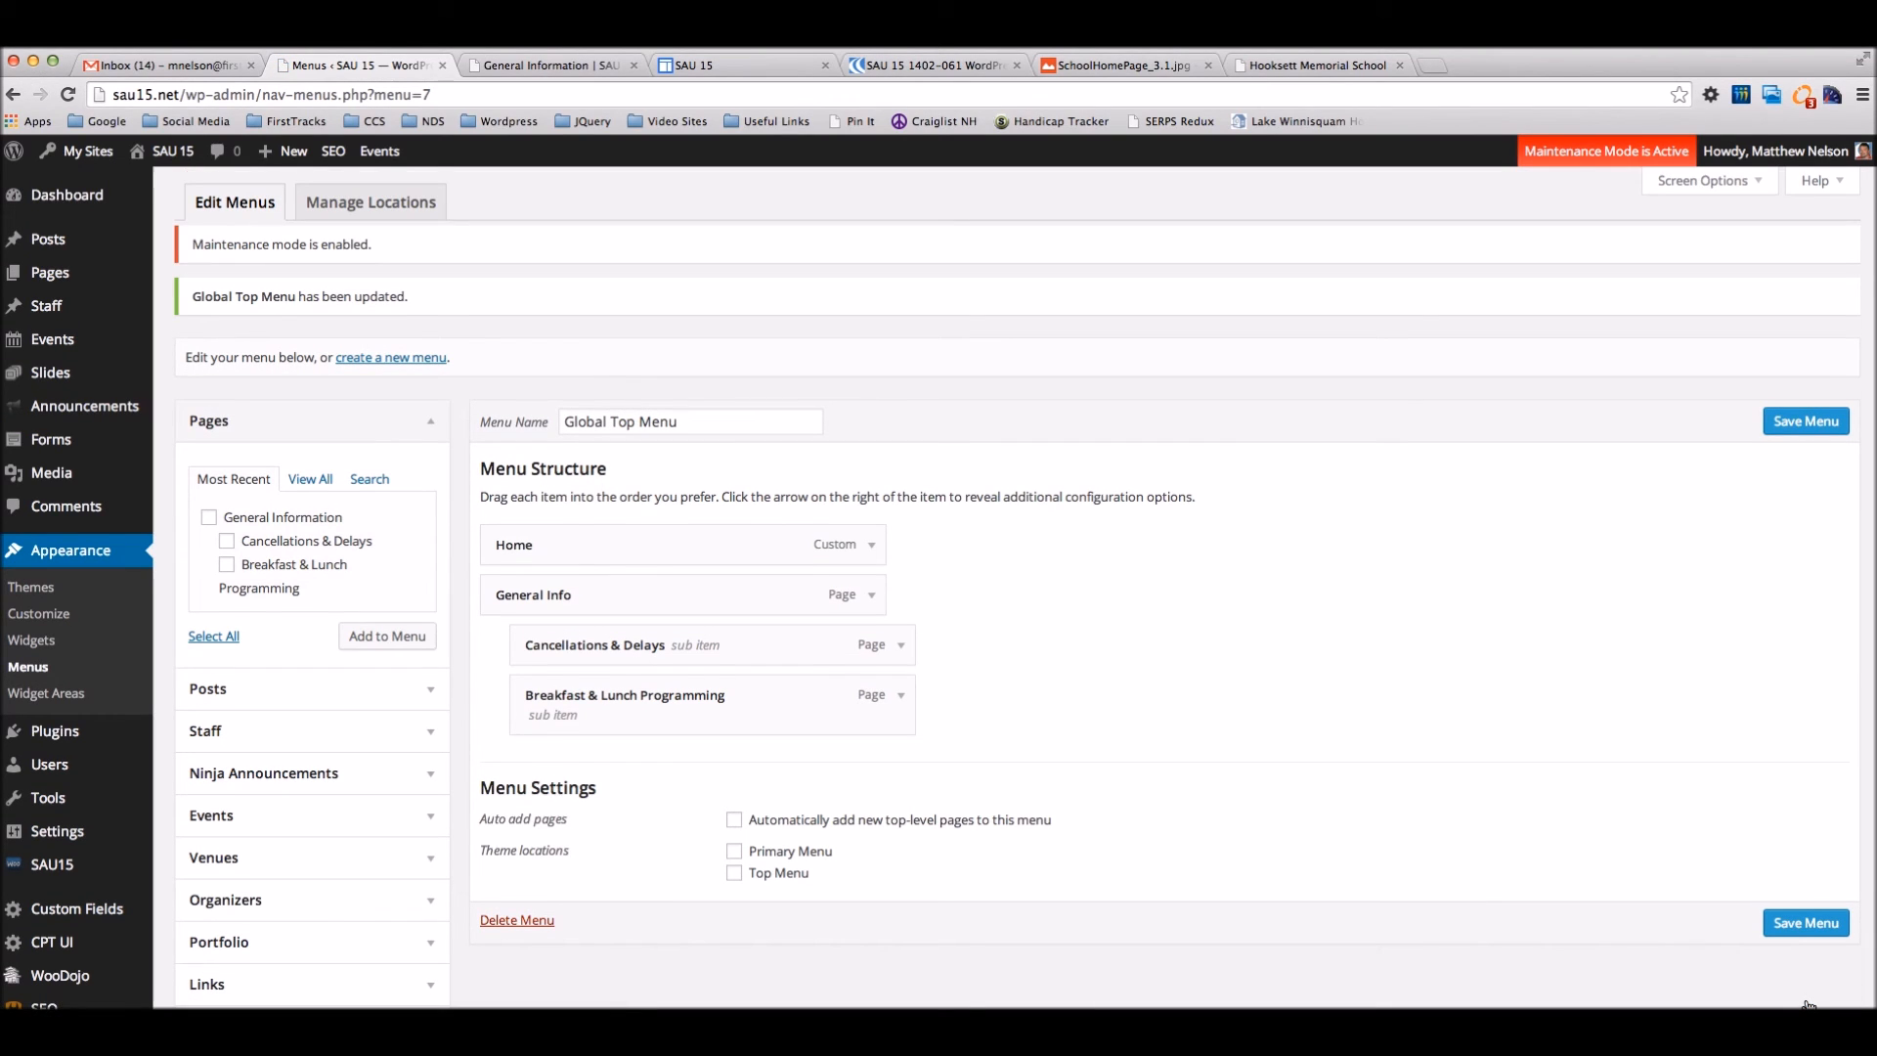
# Reload the site's General Information page to check its navigation bar, and return to editing the Global Top Menu.
pyautogui.click(587, 66)
pyautogui.click(589, 94)
pyautogui.click(65, 97)
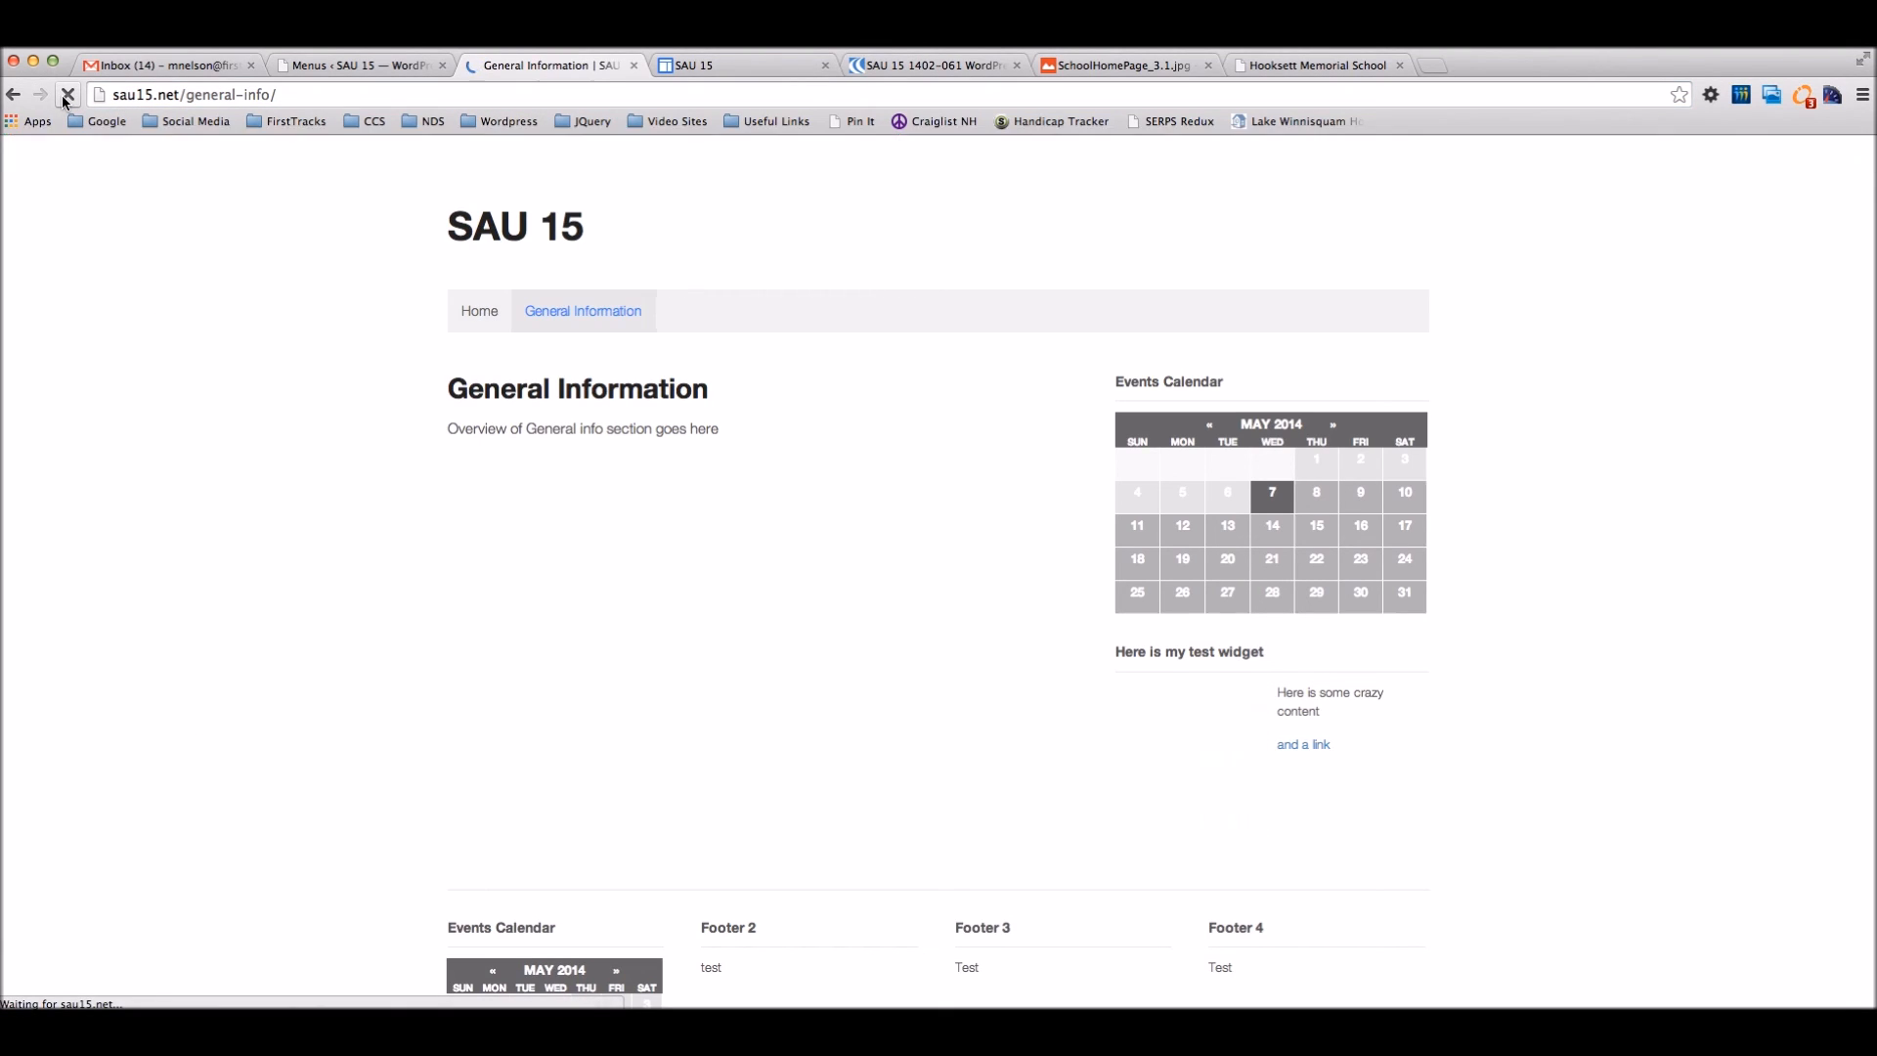
pyautogui.moveTo(585, 327)
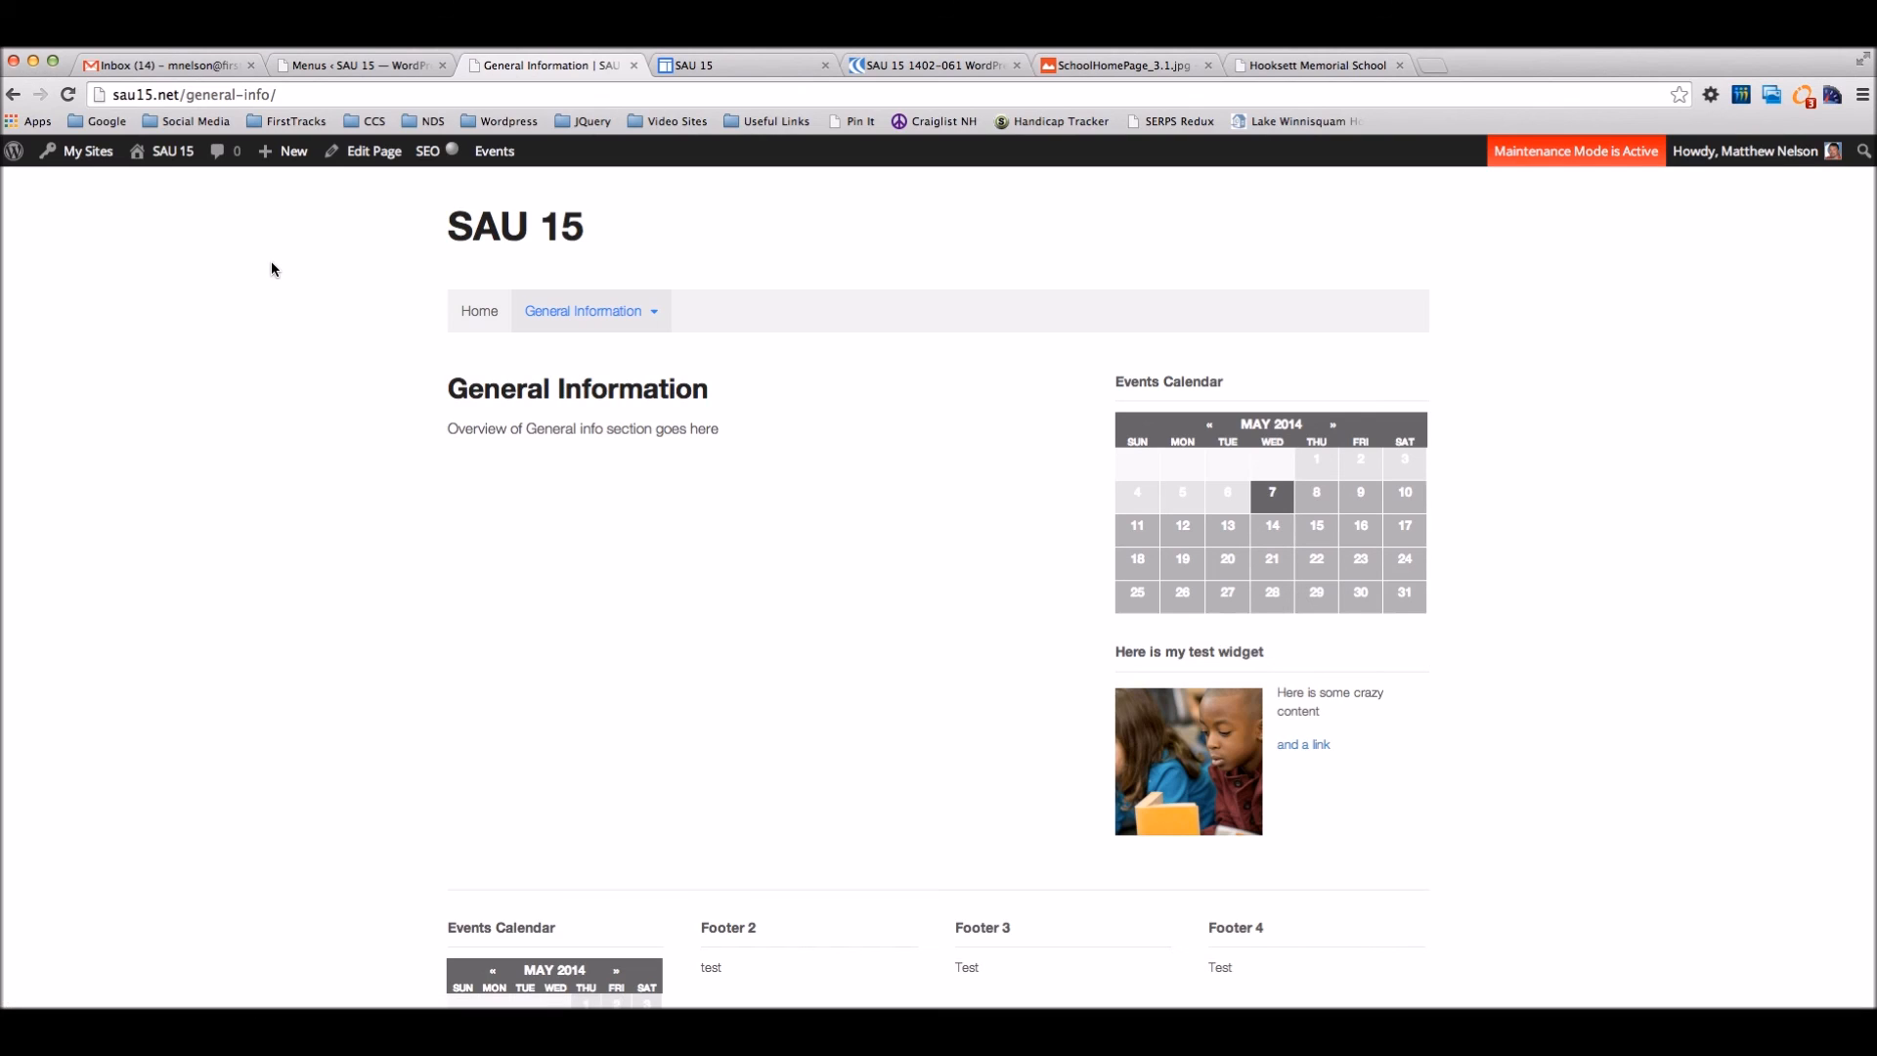
pyautogui.click(377, 67)
pyautogui.scroll(-1, 886, 471)
pyautogui.scroll(1, 885, 471)
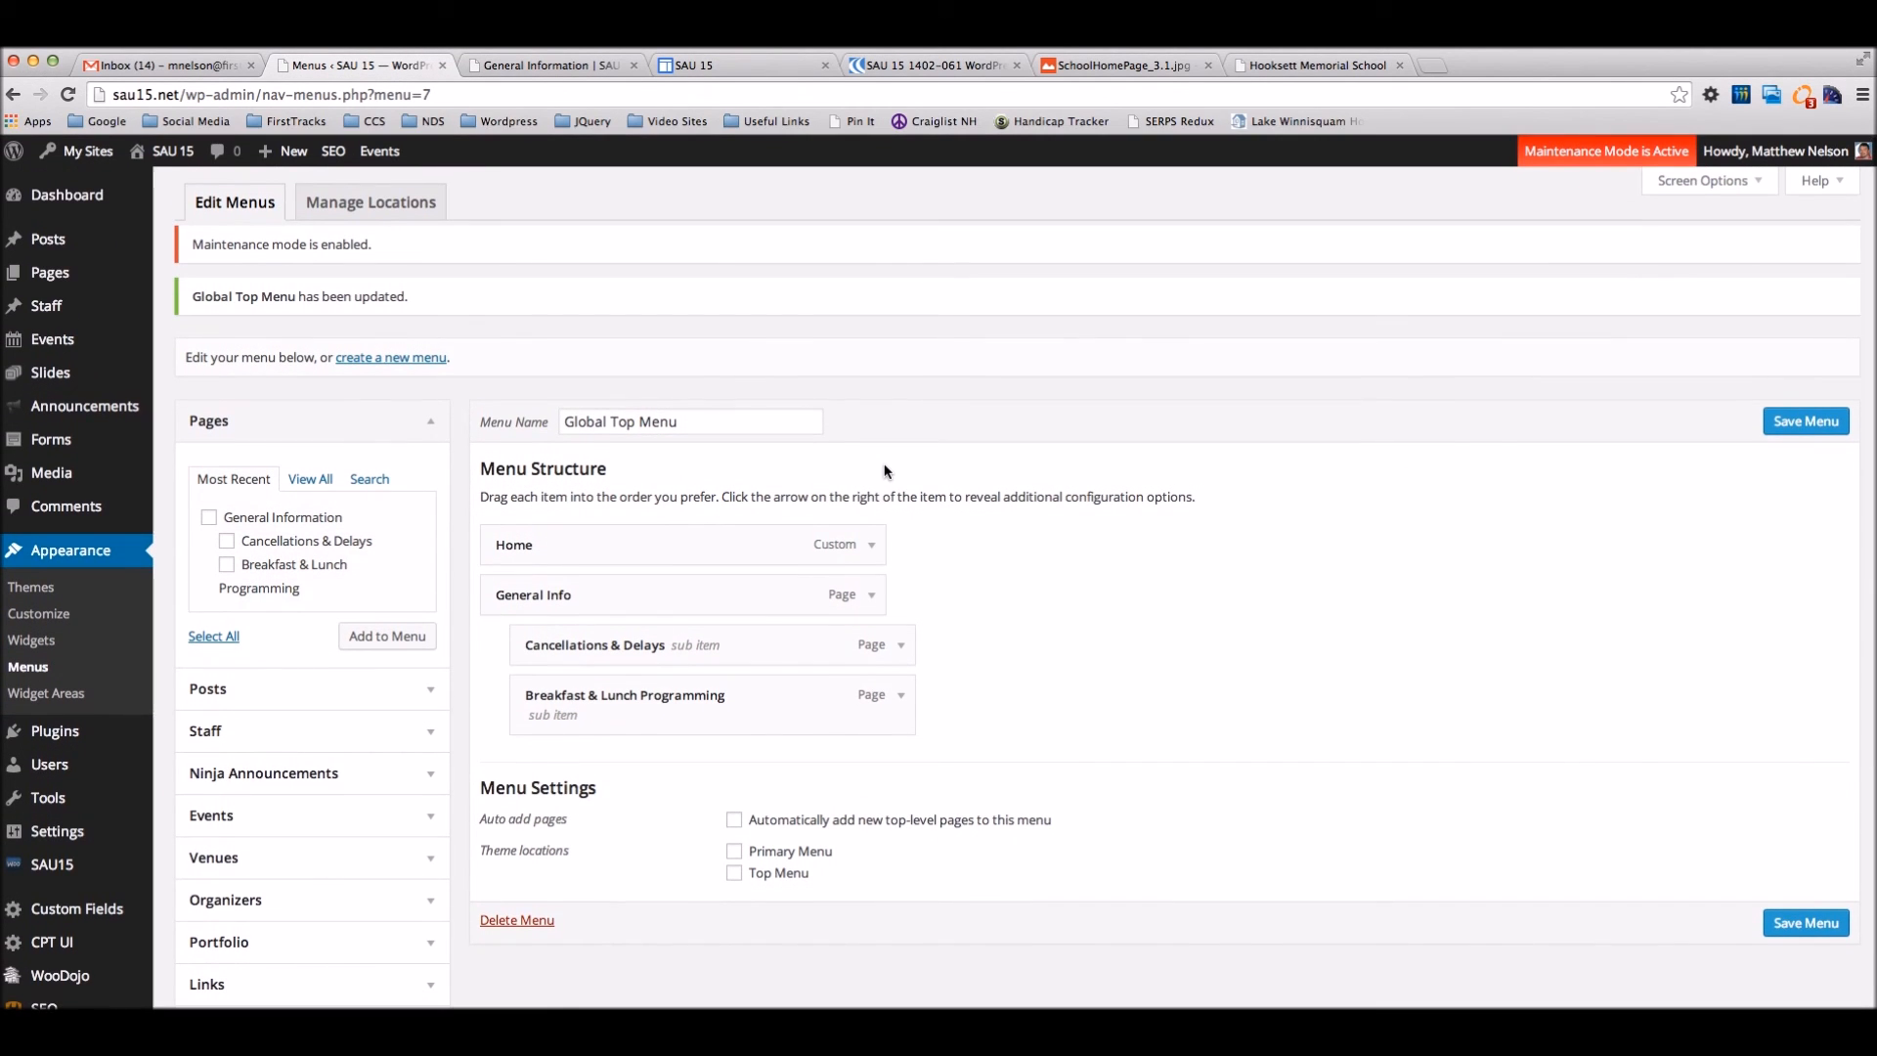